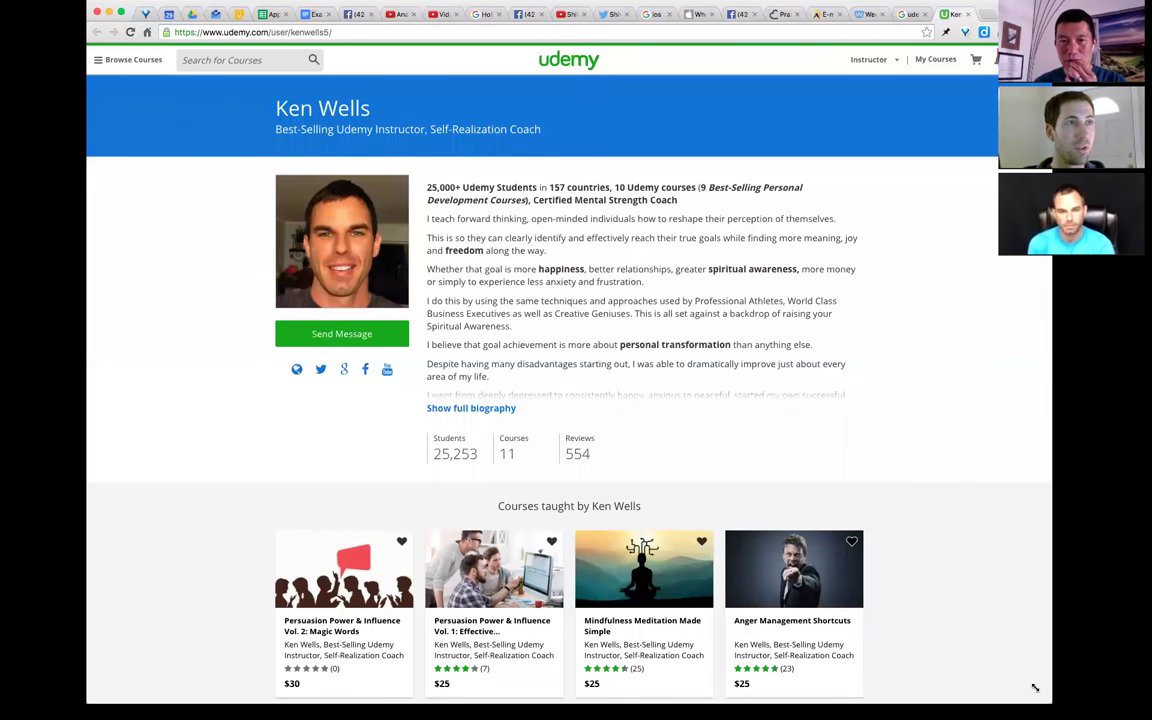
{"action": "key", "text": "ctrl+plus"}
{"action": "key", "text": "ctrl+plus"}
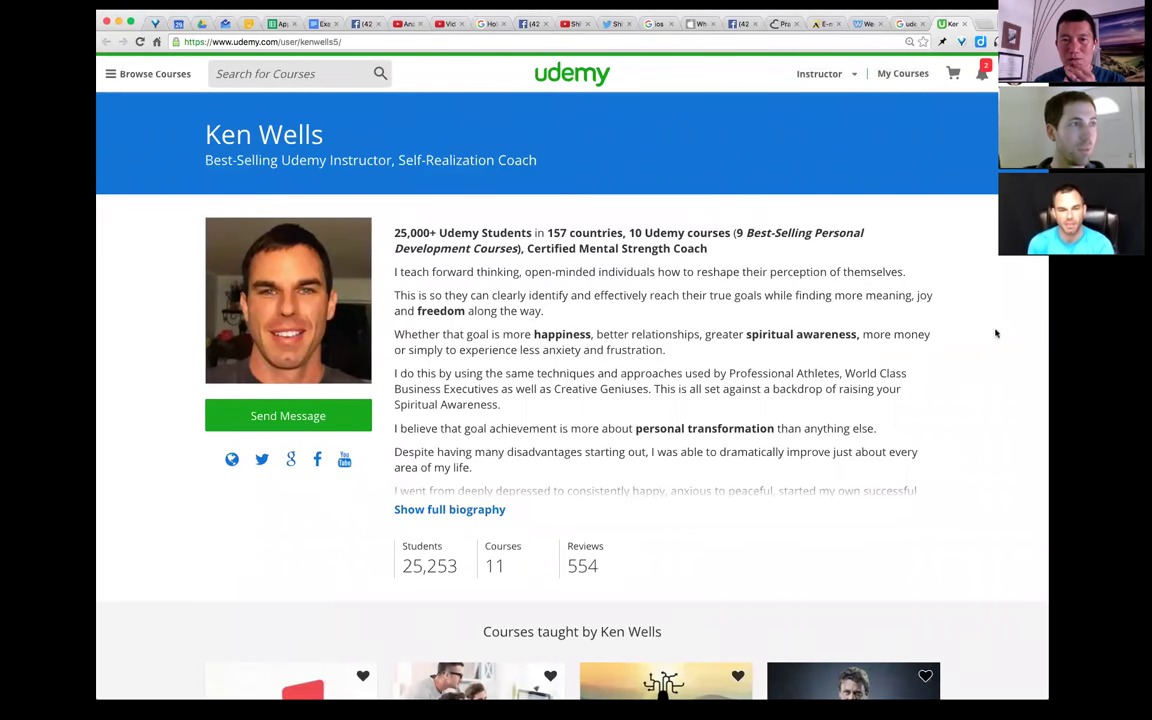
{"action": "scroll", "coordinate": [939, 279], "scroll_direction": "down", "scroll_amount": 1}
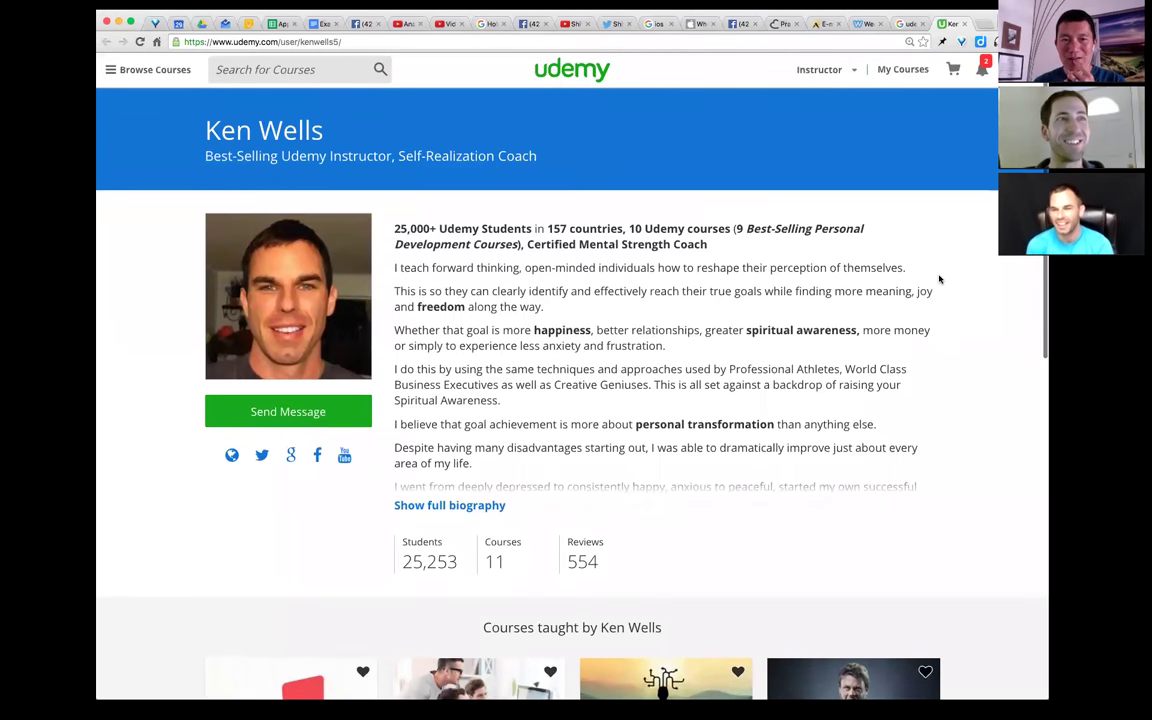
{"action": "key", "text": "ctrl+plus"}
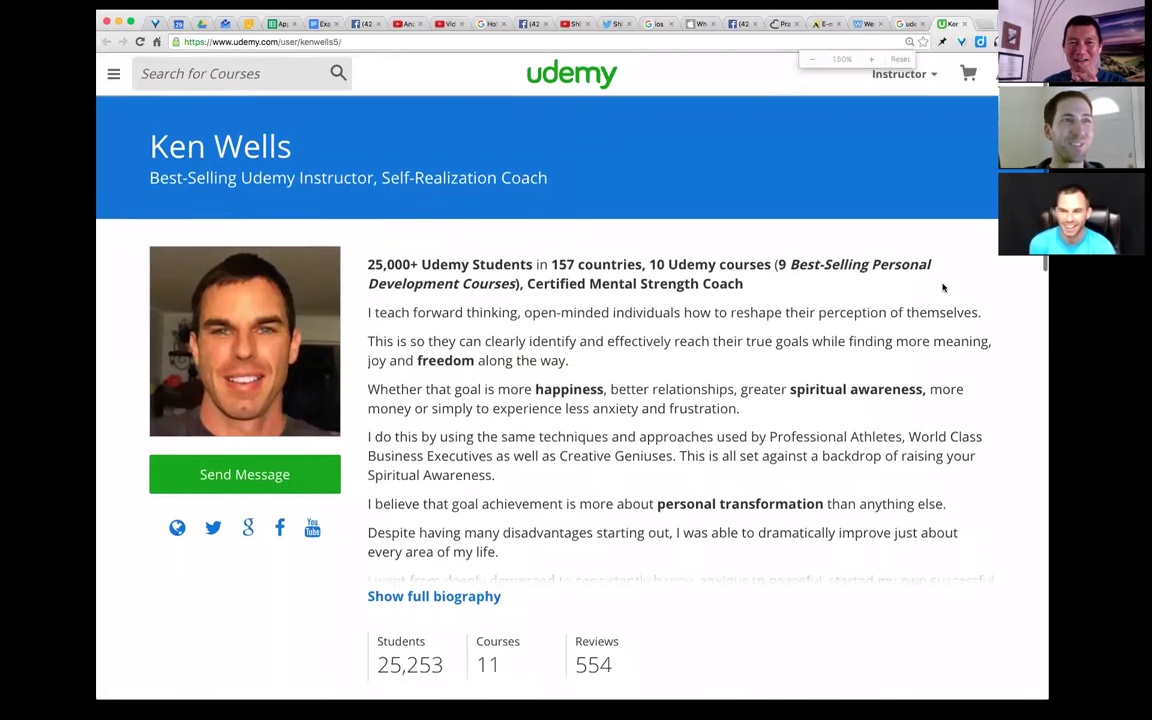
{"action": "scroll", "coordinate": [940, 285], "scroll_direction": "down", "scroll_amount": 1}
{"action": "scroll", "coordinate": [942, 288], "scroll_direction": "down", "scroll_amount": 1}
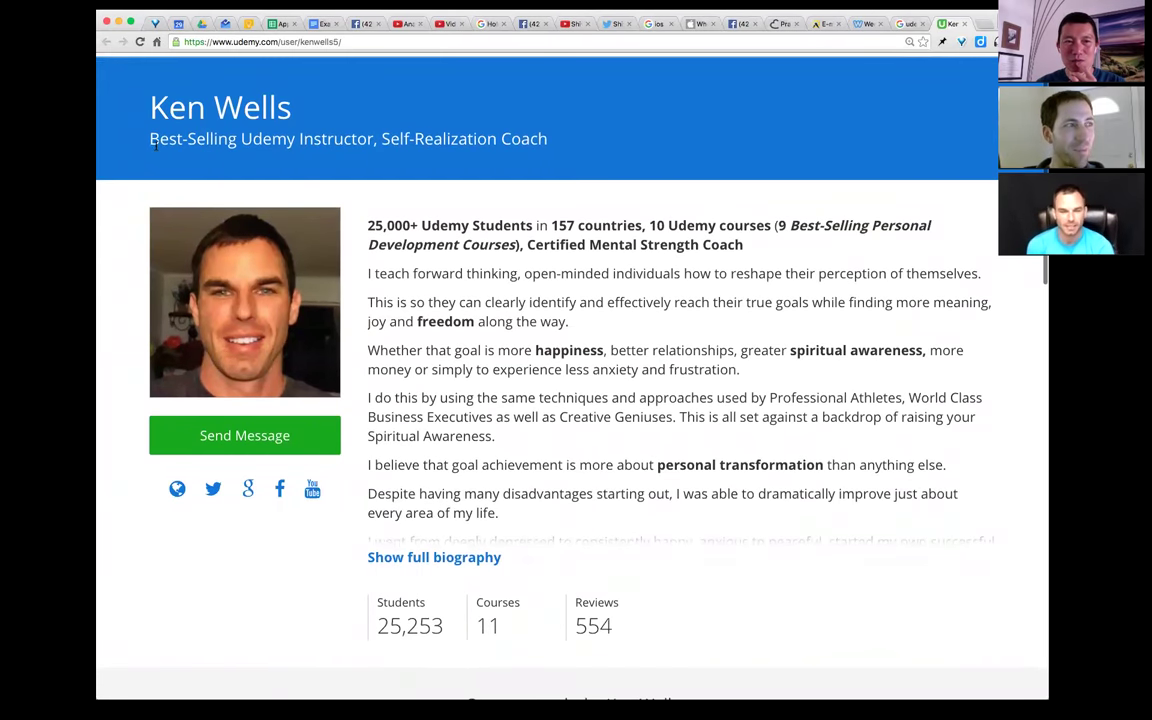
{"action": "left_click_drag", "start_coordinate": [151, 141], "coordinate": [547, 162]}
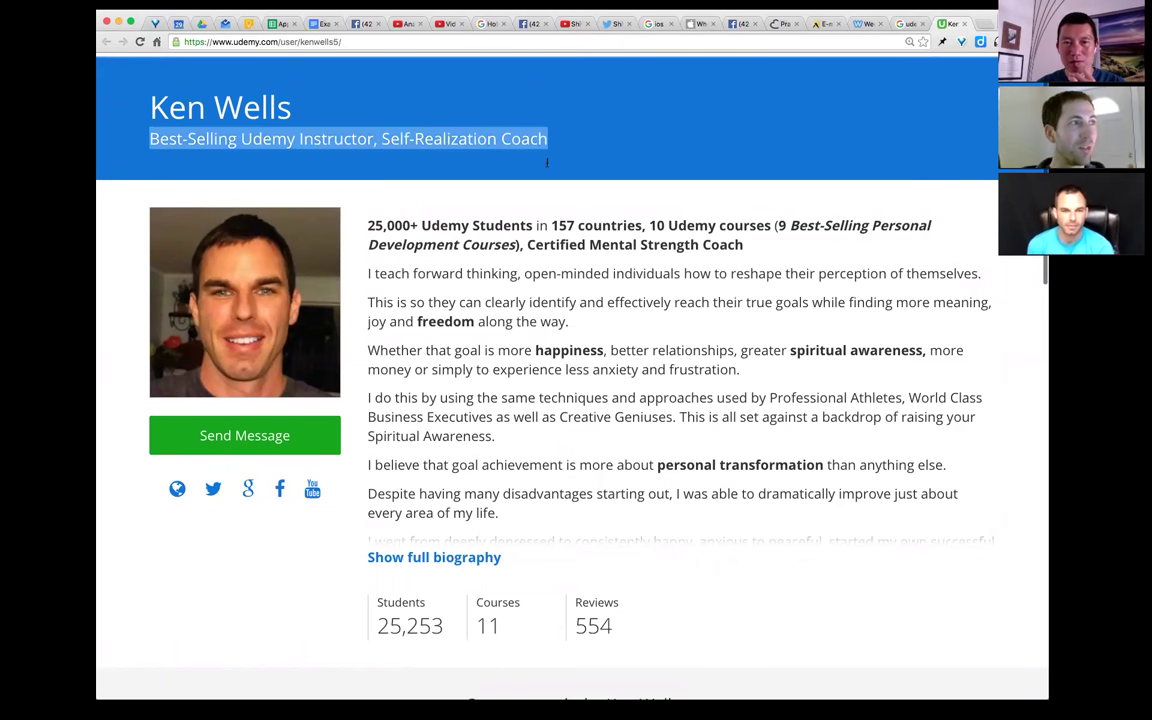
{"action": "left_click", "coordinate": [617, 212]}
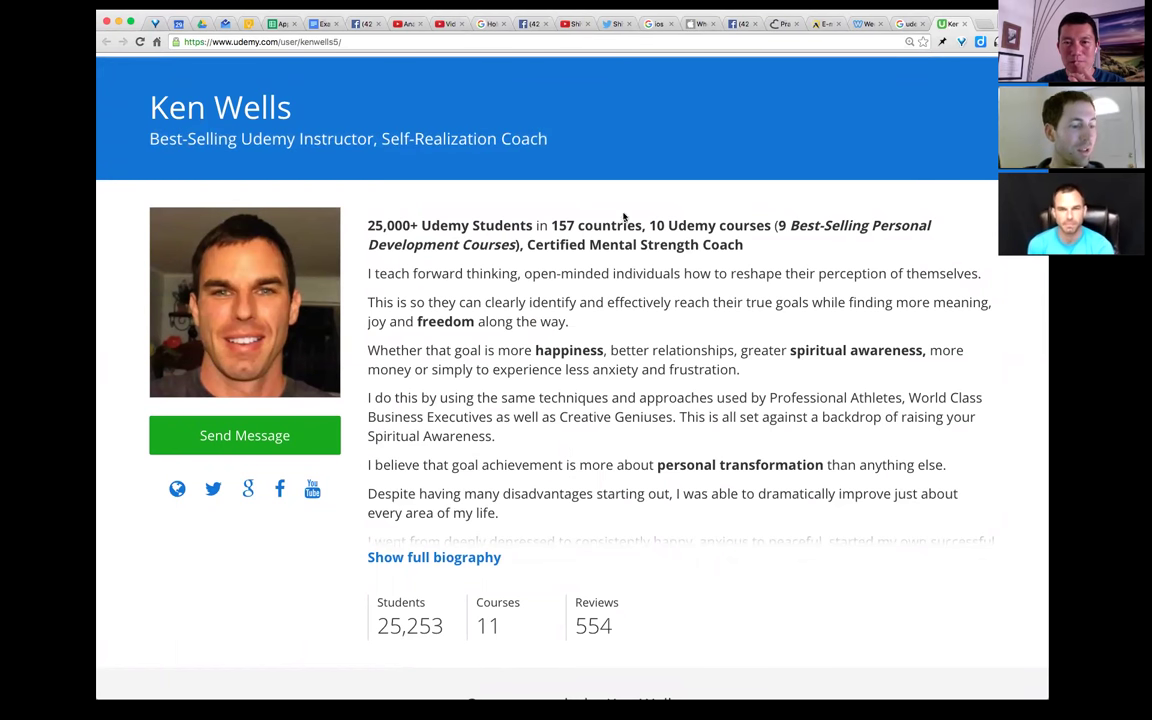
{"action": "left_click_drag", "start_coordinate": [369, 224], "coordinate": [690, 425]}
{"action": "left_click", "coordinate": [652, 440]}
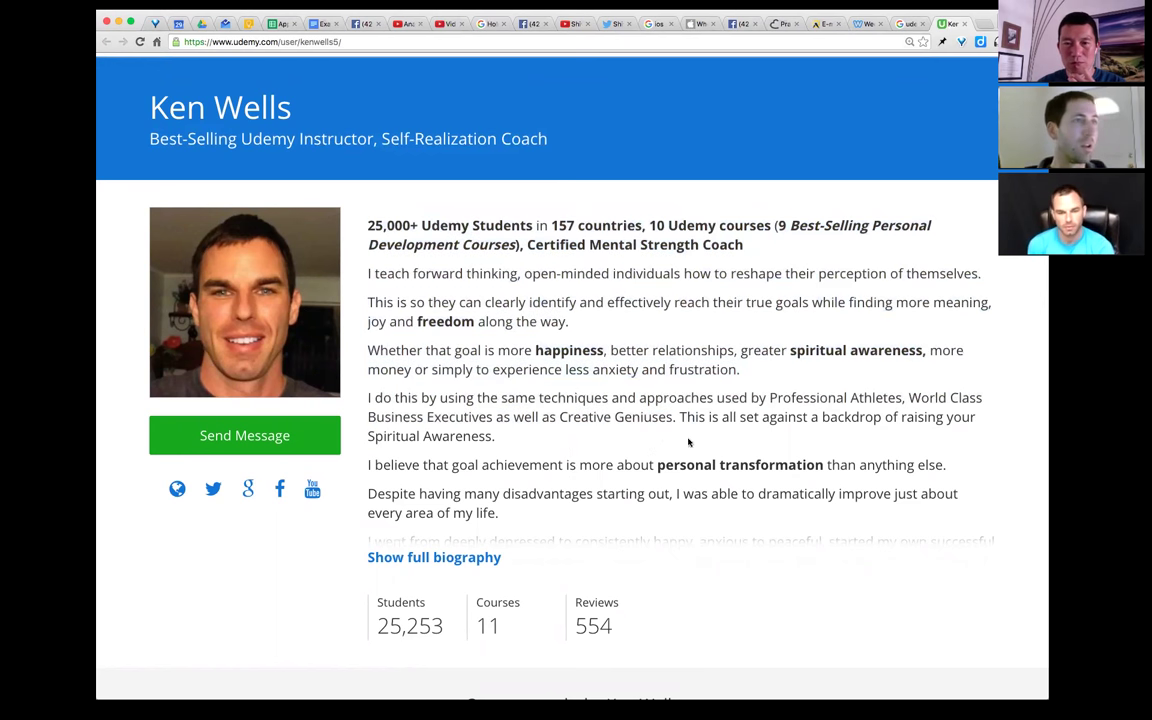
{"action": "scroll", "coordinate": [793, 416], "scroll_direction": "down", "scroll_amount": 2}
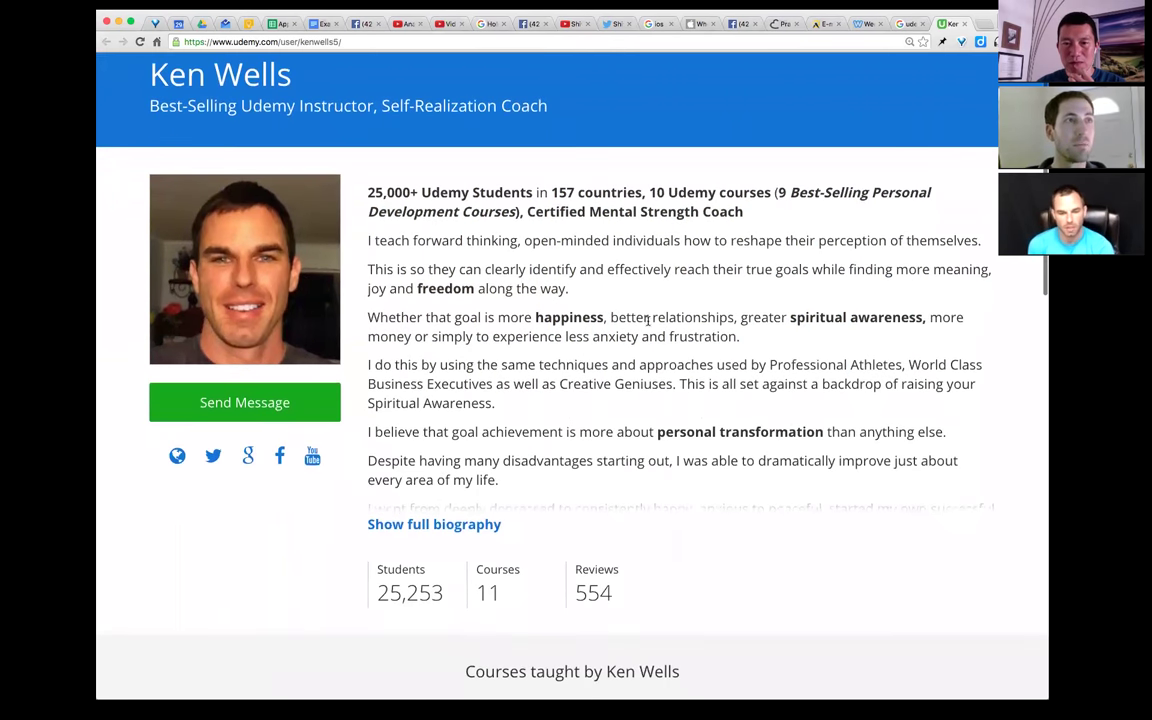
{"action": "double_click", "coordinate": [449, 290]}
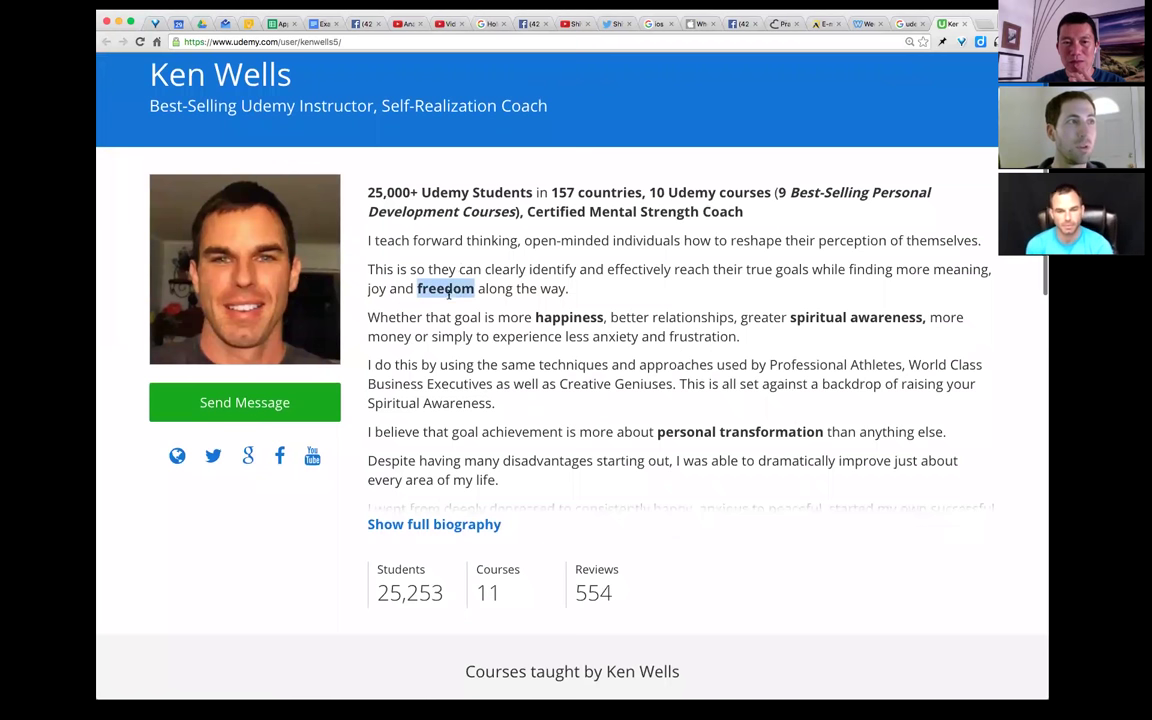
{"action": "double_click", "coordinate": [576, 318]}
{"action": "left_click_drag", "start_coordinate": [791, 318], "coordinate": [916, 320]}
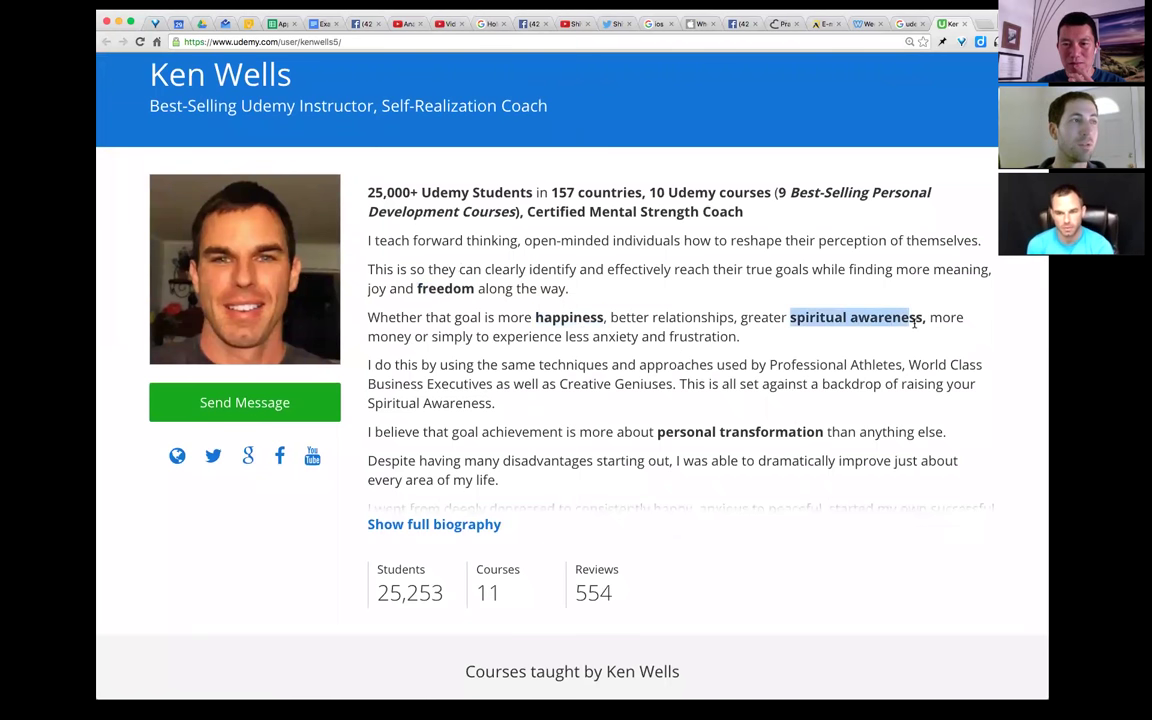
{"action": "left_click_drag", "start_coordinate": [658, 432], "coordinate": [823, 432]}
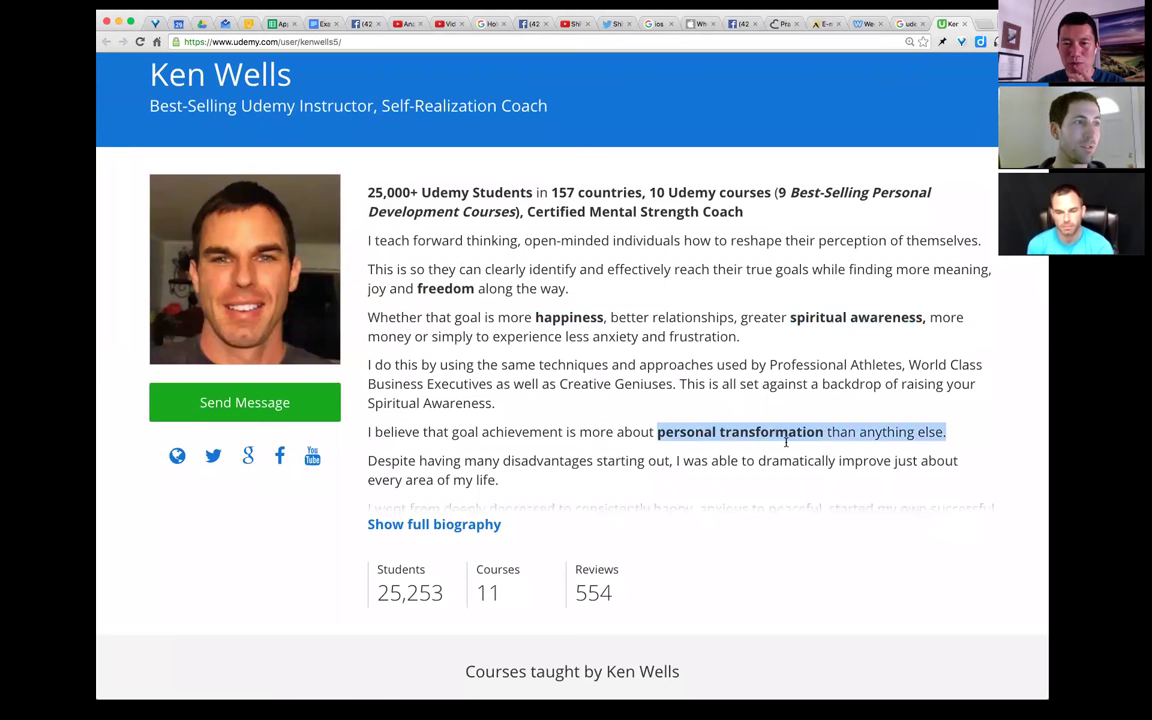
{"action": "left_click", "coordinate": [767, 366]}
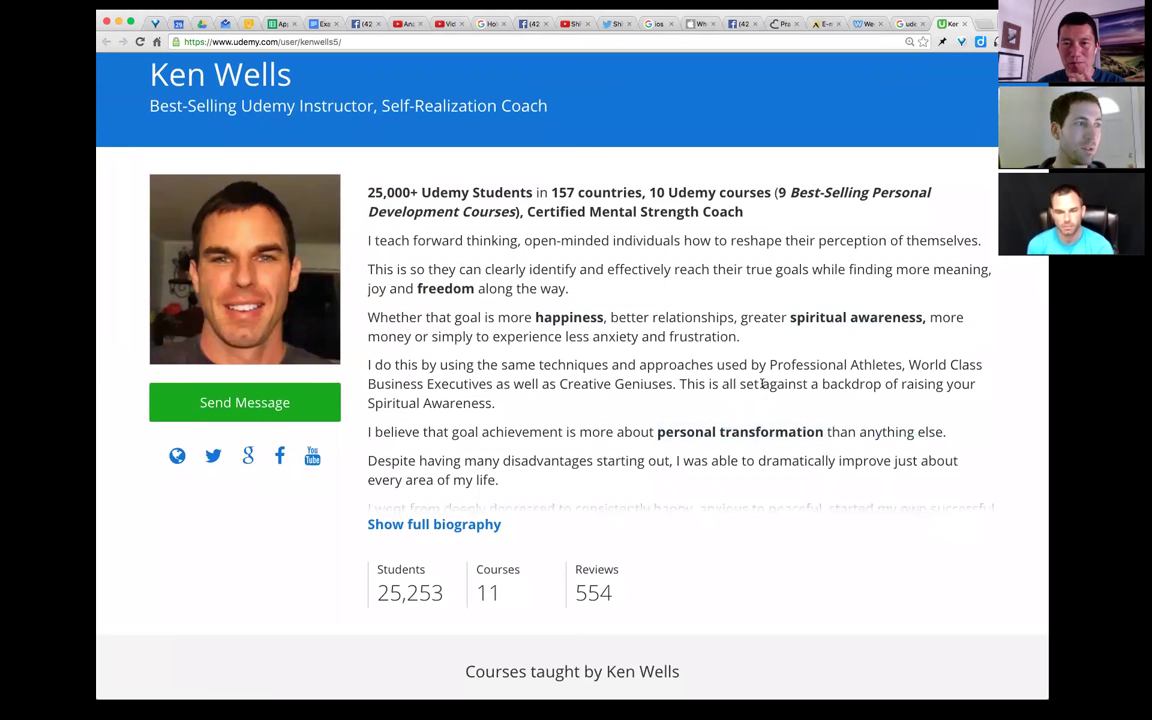
{"action": "scroll", "coordinate": [740, 235], "scroll_direction": "down", "scroll_amount": 1}
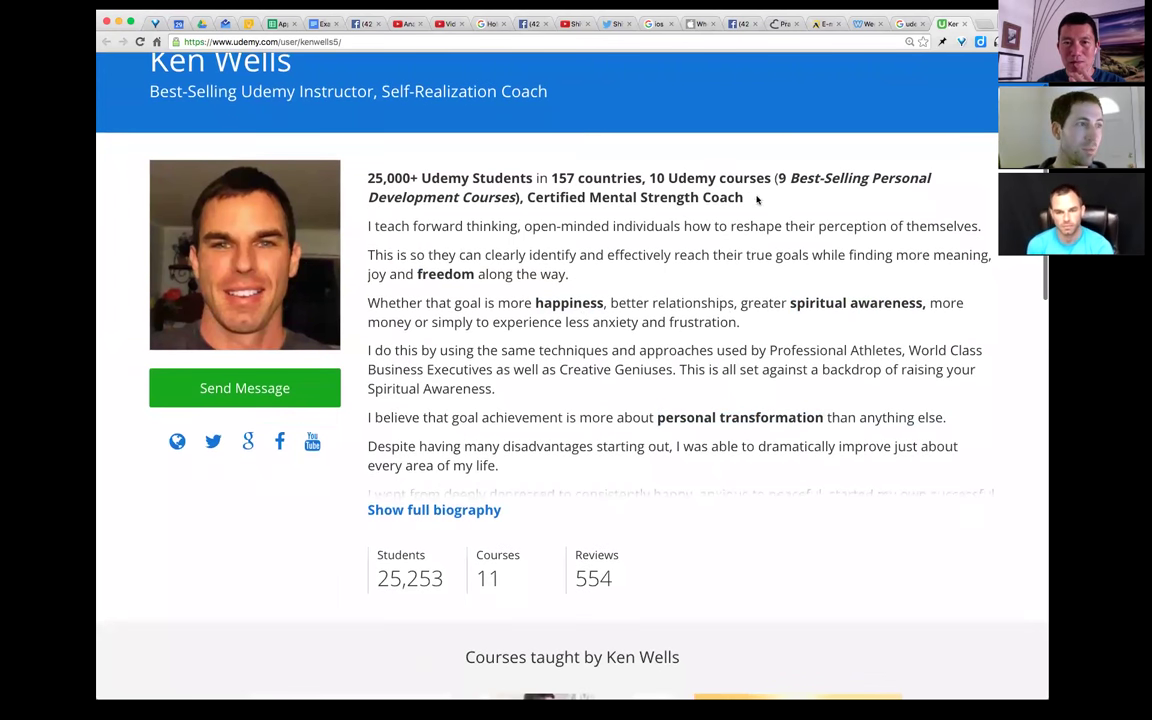
{"action": "scroll", "coordinate": [705, 280], "scroll_direction": "down", "scroll_amount": 3}
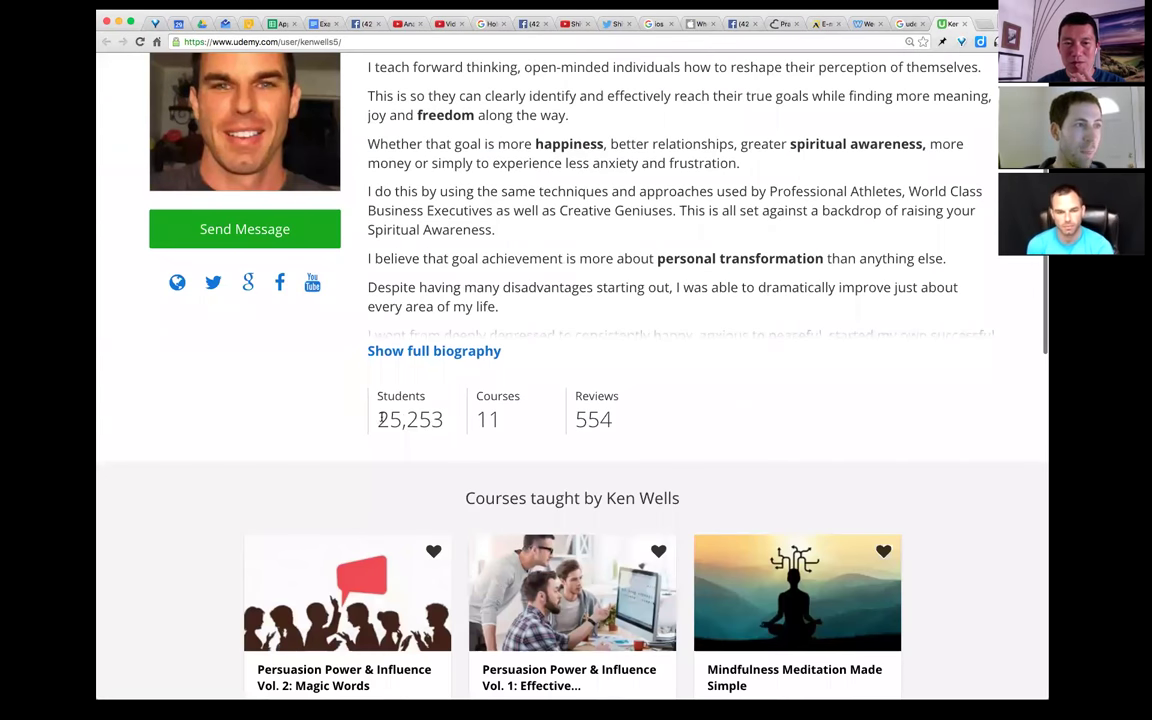
{"action": "left_click_drag", "start_coordinate": [376, 426], "coordinate": [450, 423]}
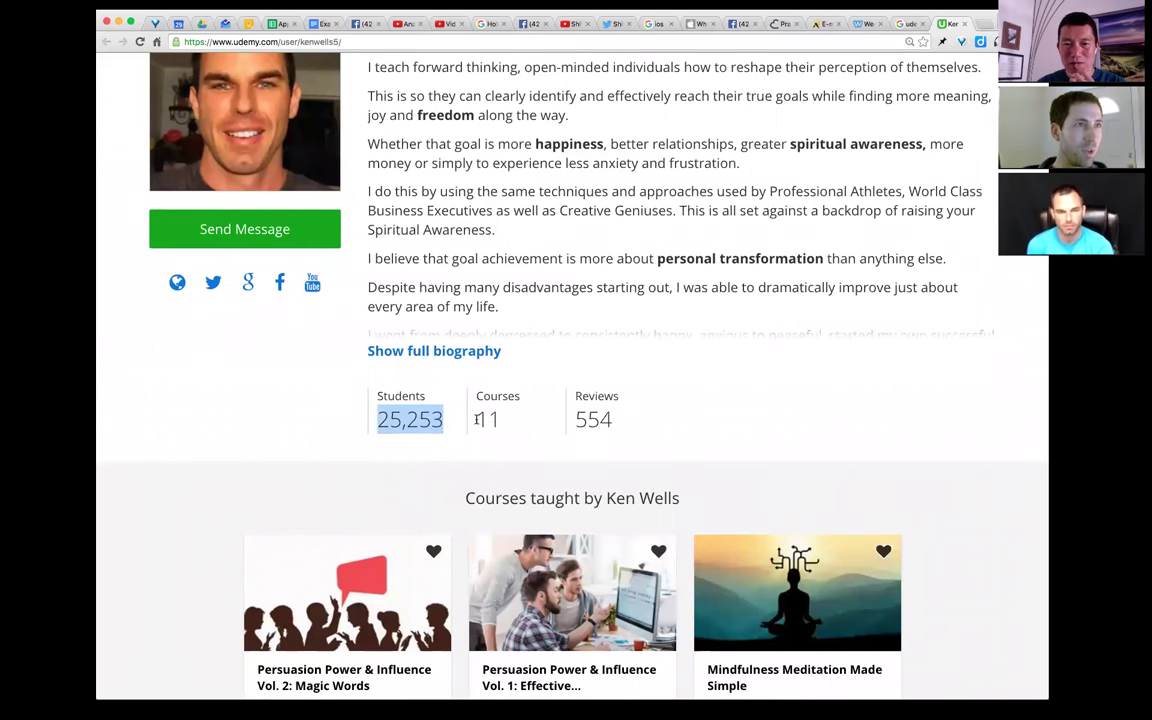
{"action": "left_click", "coordinate": [494, 420]}
{"action": "double_click", "coordinate": [592, 419]}
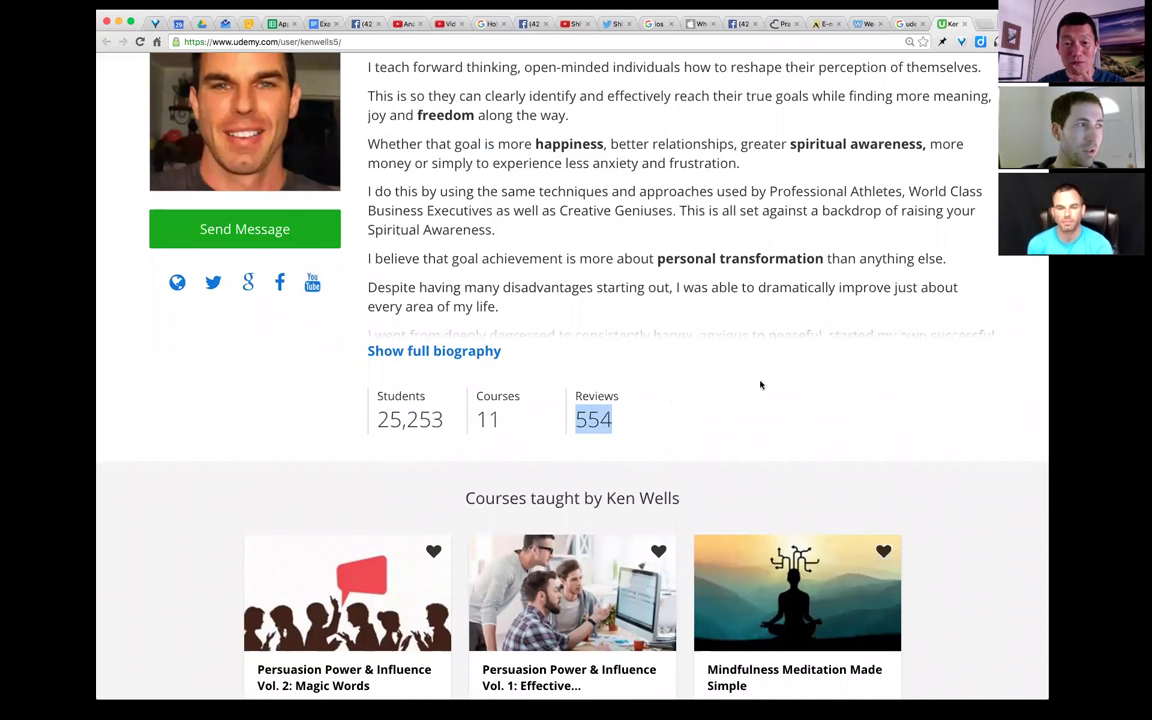
Scroll the instructor profile back to the bio: 25,253 students, 11 courses, 554 reviews
{"action": "scroll", "coordinate": [1000, 381], "scroll_direction": "down", "scroll_amount": 3}
{"action": "scroll", "coordinate": [1000, 381], "scroll_direction": "down", "scroll_amount": 2}
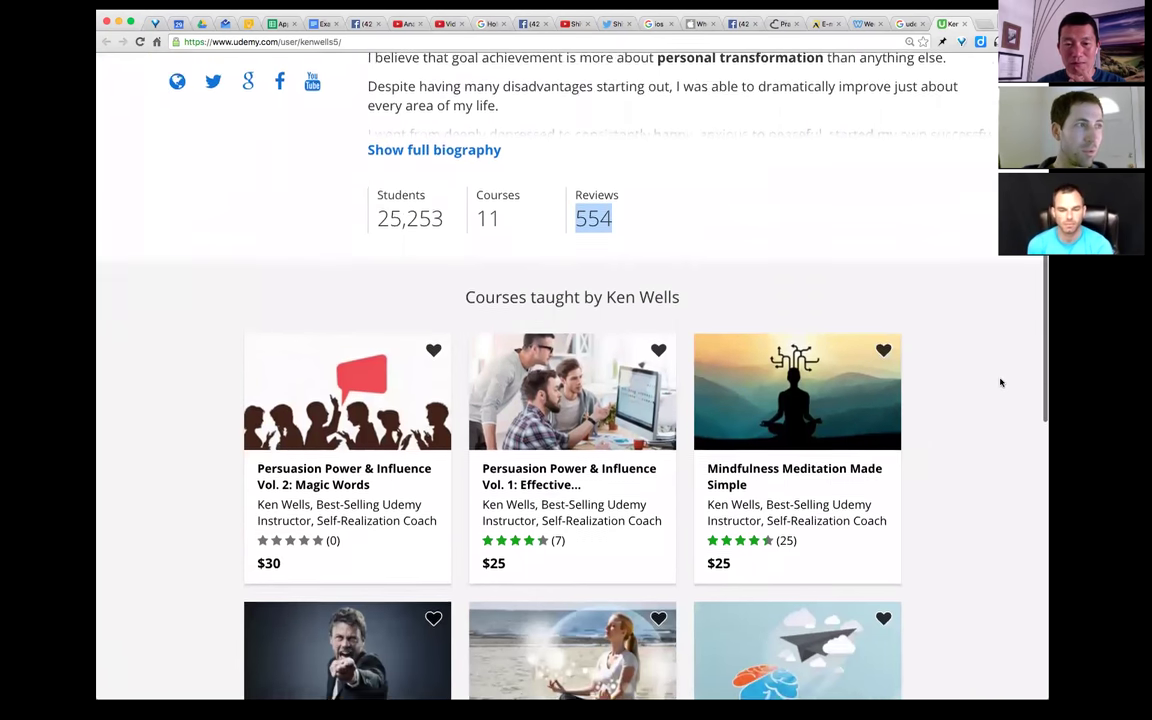
{"action": "scroll", "coordinate": [1000, 383], "scroll_direction": "down", "scroll_amount": 2}
{"action": "scroll", "coordinate": [1000, 382], "scroll_direction": "down", "scroll_amount": 1}
{"action": "scroll", "coordinate": [1000, 382], "scroll_direction": "down", "scroll_amount": 2}
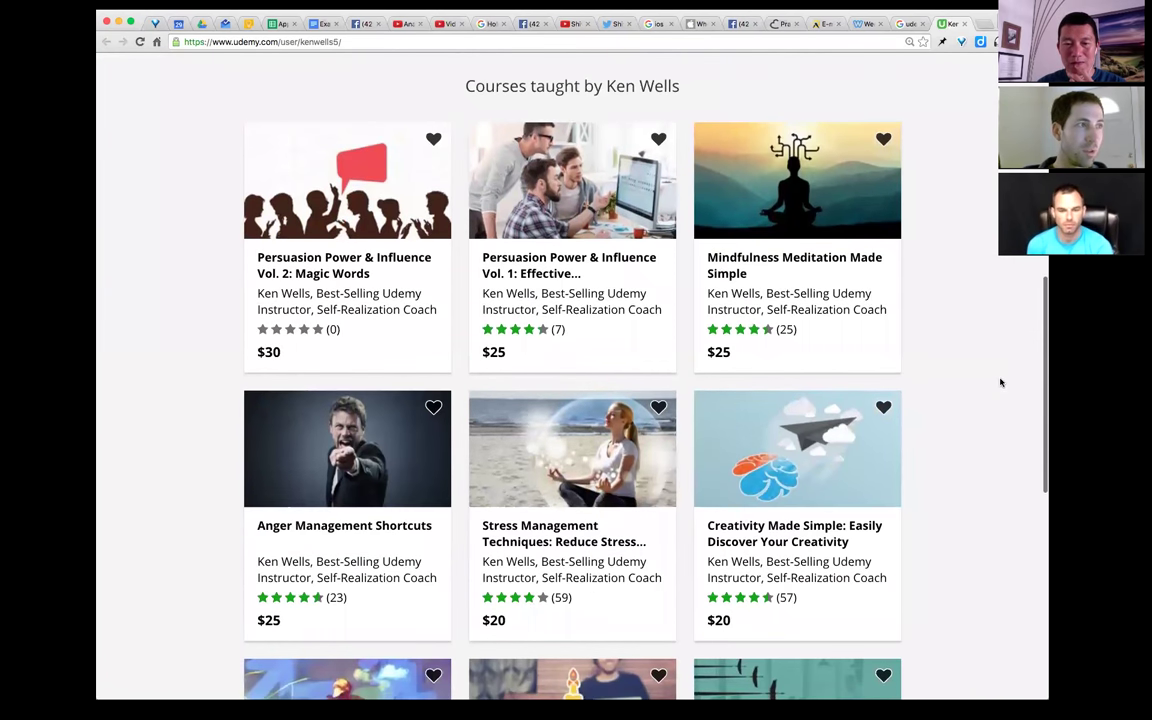
{"action": "scroll", "coordinate": [1000, 382], "scroll_direction": "up", "scroll_amount": 1}
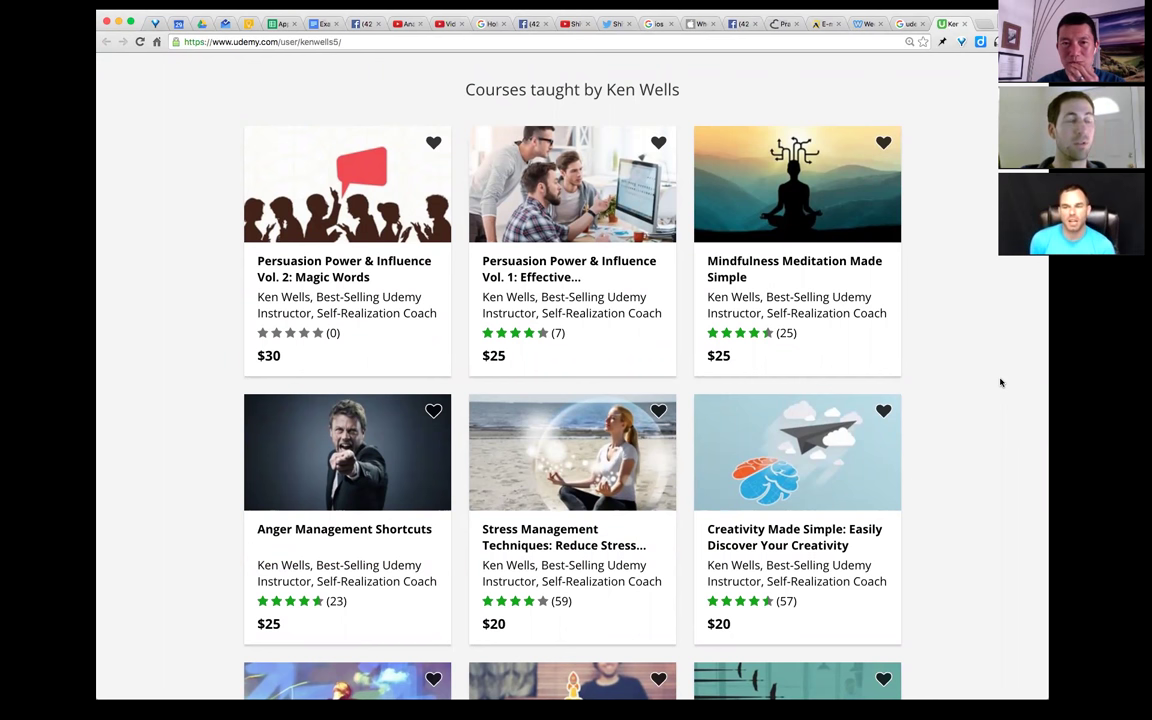
{"action": "scroll", "coordinate": [1000, 382], "scroll_direction": "down", "scroll_amount": 1}
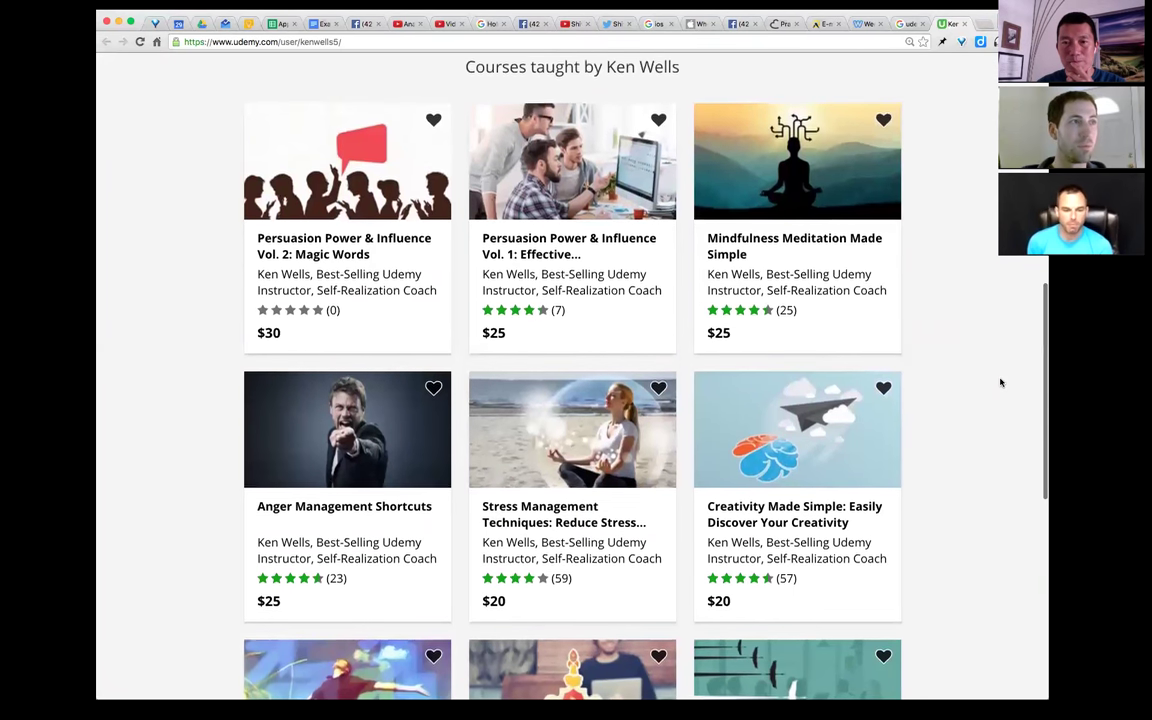
{"action": "scroll", "coordinate": [1000, 382], "scroll_direction": "down", "scroll_amount": 1}
{"action": "scroll", "coordinate": [1000, 382], "scroll_direction": "down", "scroll_amount": 4}
{"action": "scroll", "coordinate": [1000, 382], "scroll_direction": "down", "scroll_amount": 1}
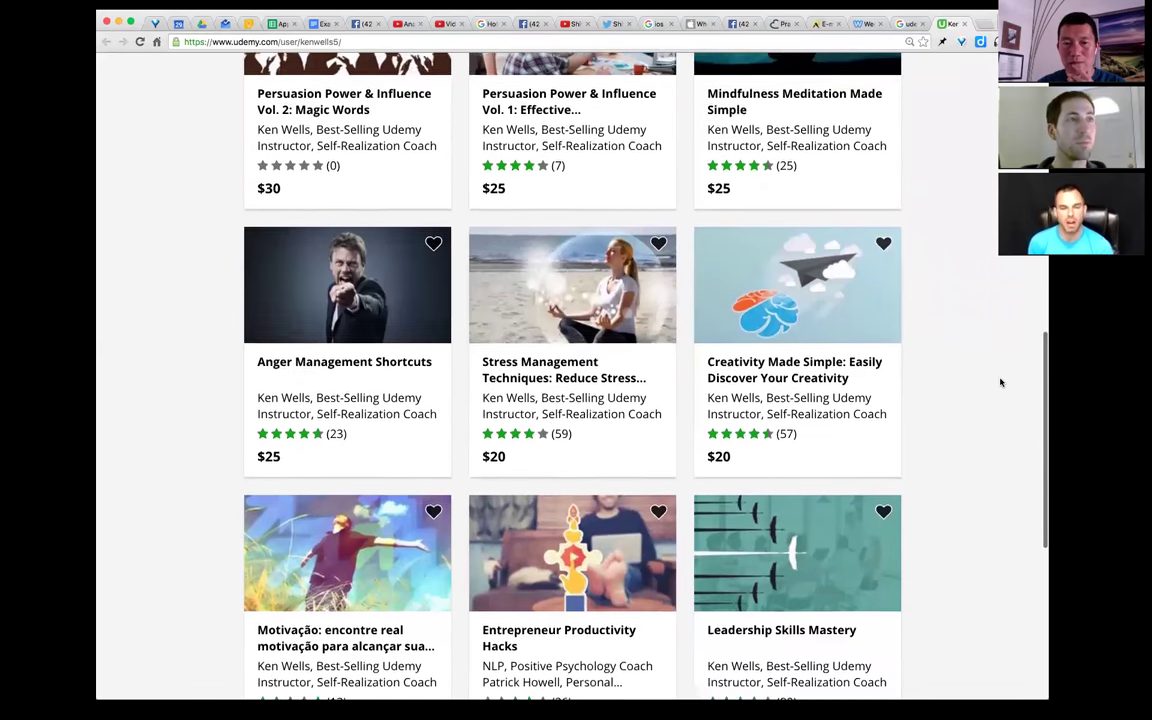
{"action": "scroll", "coordinate": [1000, 382], "scroll_direction": "down", "scroll_amount": 1}
{"action": "scroll", "coordinate": [1000, 382], "scroll_direction": "down", "scroll_amount": 1}
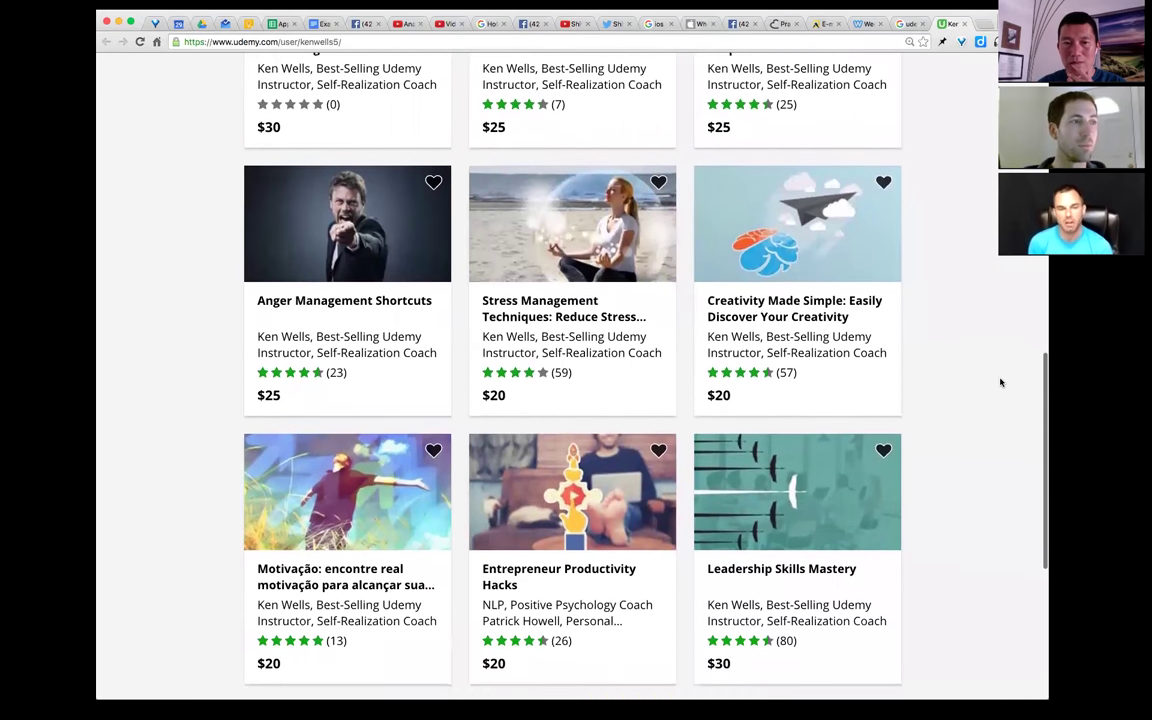
{"action": "scroll", "coordinate": [1000, 382], "scroll_direction": "down", "scroll_amount": 2}
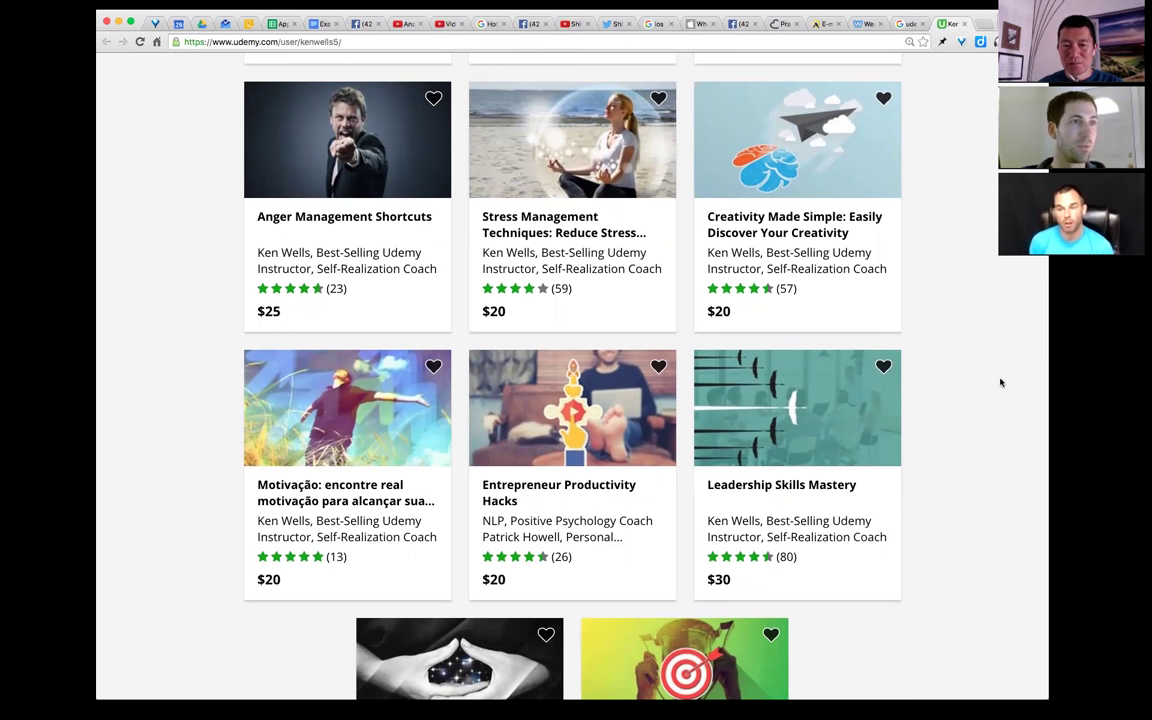
{"action": "scroll", "coordinate": [1000, 382], "scroll_direction": "down", "scroll_amount": 5}
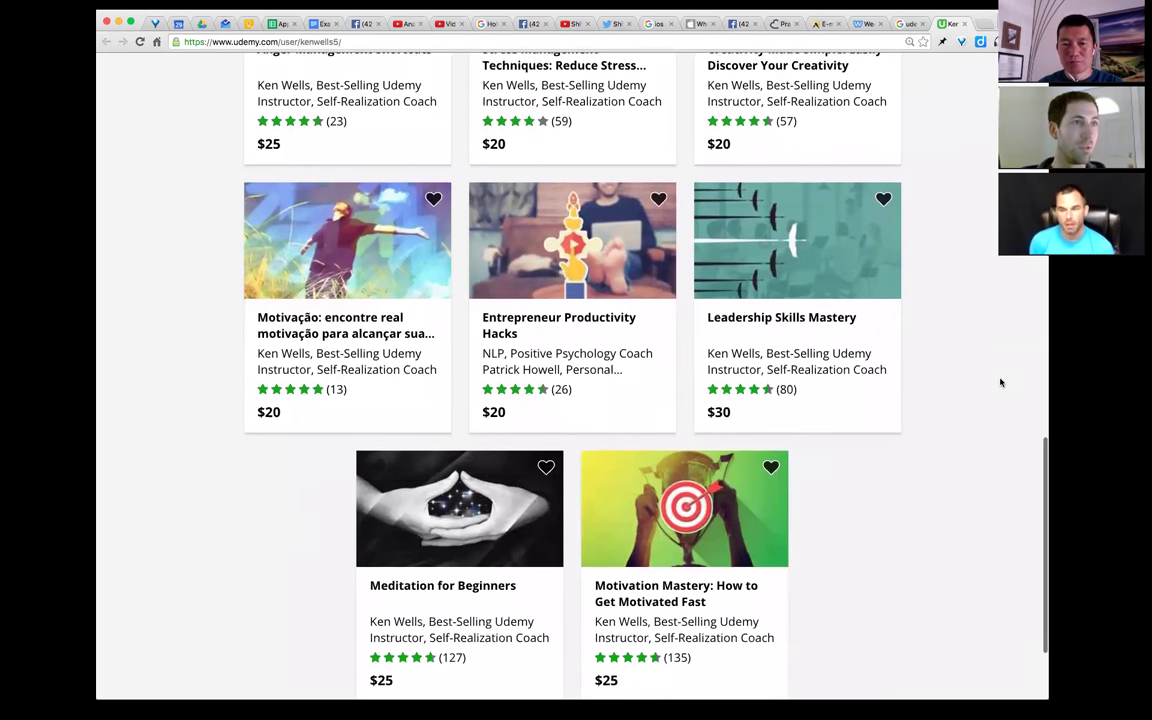
{"action": "scroll", "coordinate": [1000, 382], "scroll_direction": "down", "scroll_amount": 2}
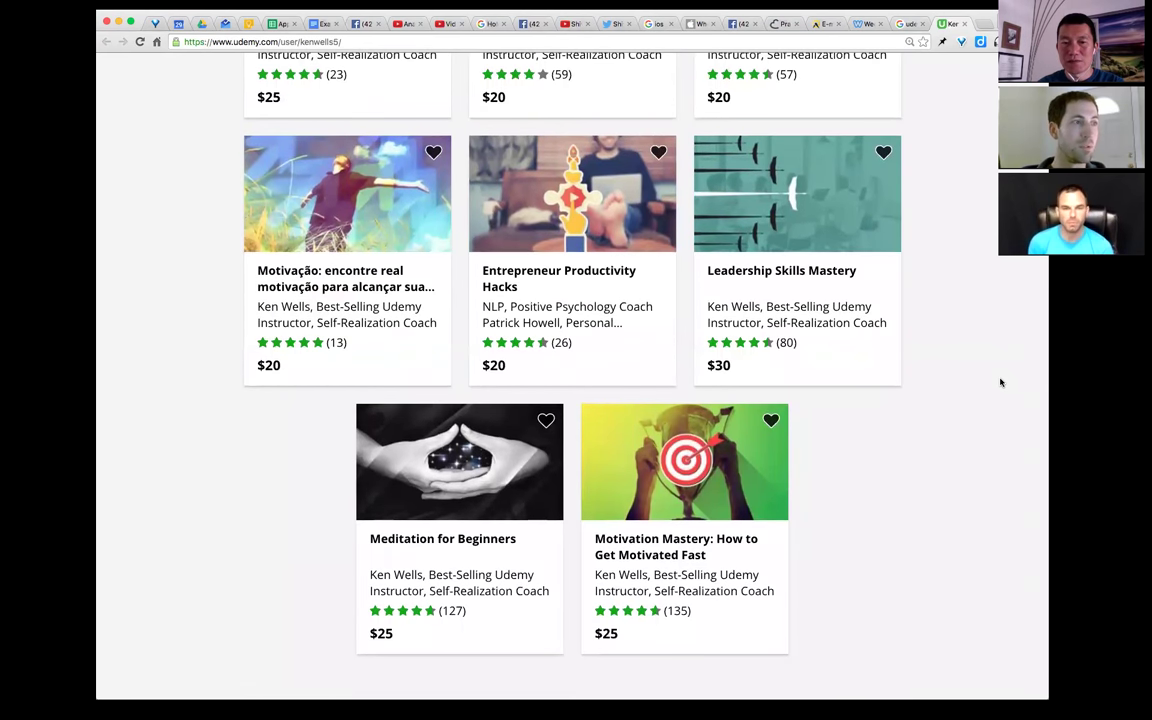
{"action": "scroll", "coordinate": [1000, 382], "scroll_direction": "down", "scroll_amount": 2}
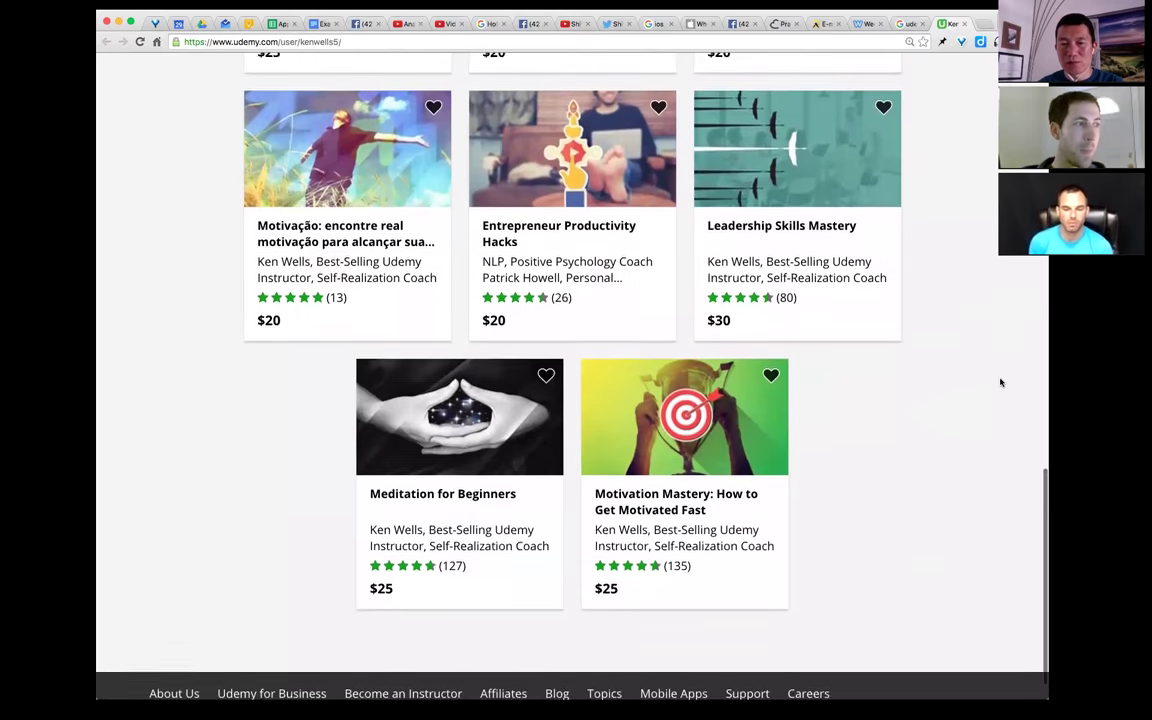
{"action": "scroll", "coordinate": [1000, 382], "scroll_direction": "up", "scroll_amount": 1}
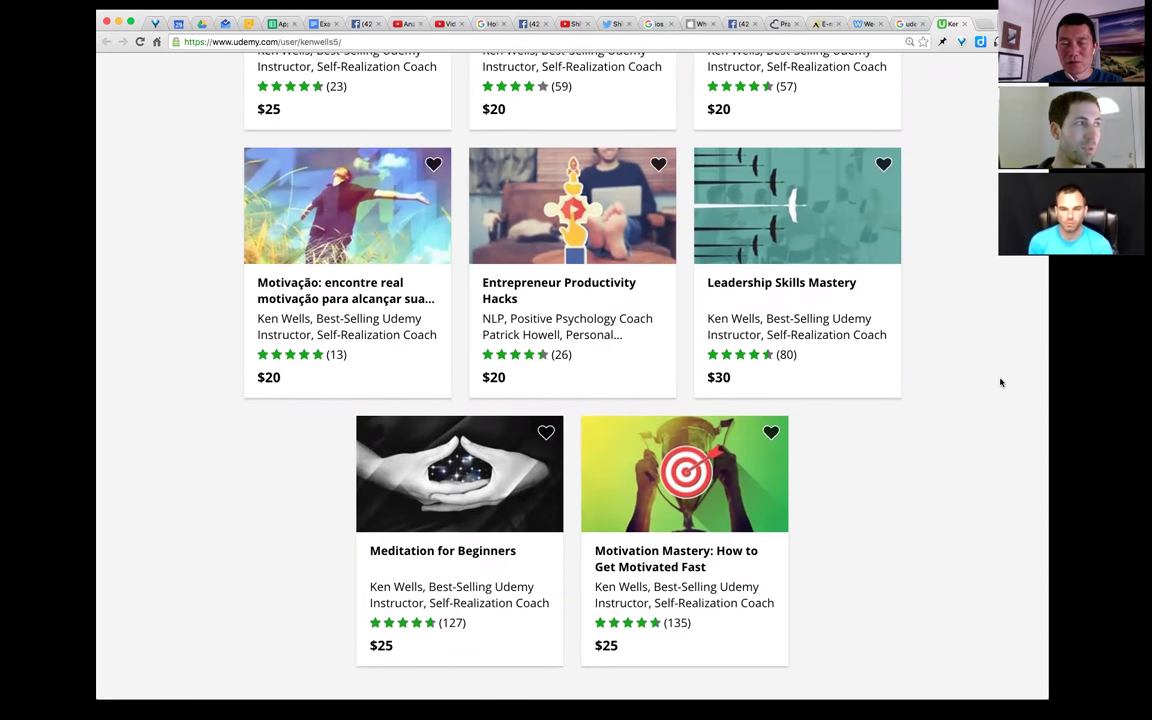
{"action": "scroll", "coordinate": [1000, 382], "scroll_direction": "down", "scroll_amount": 1}
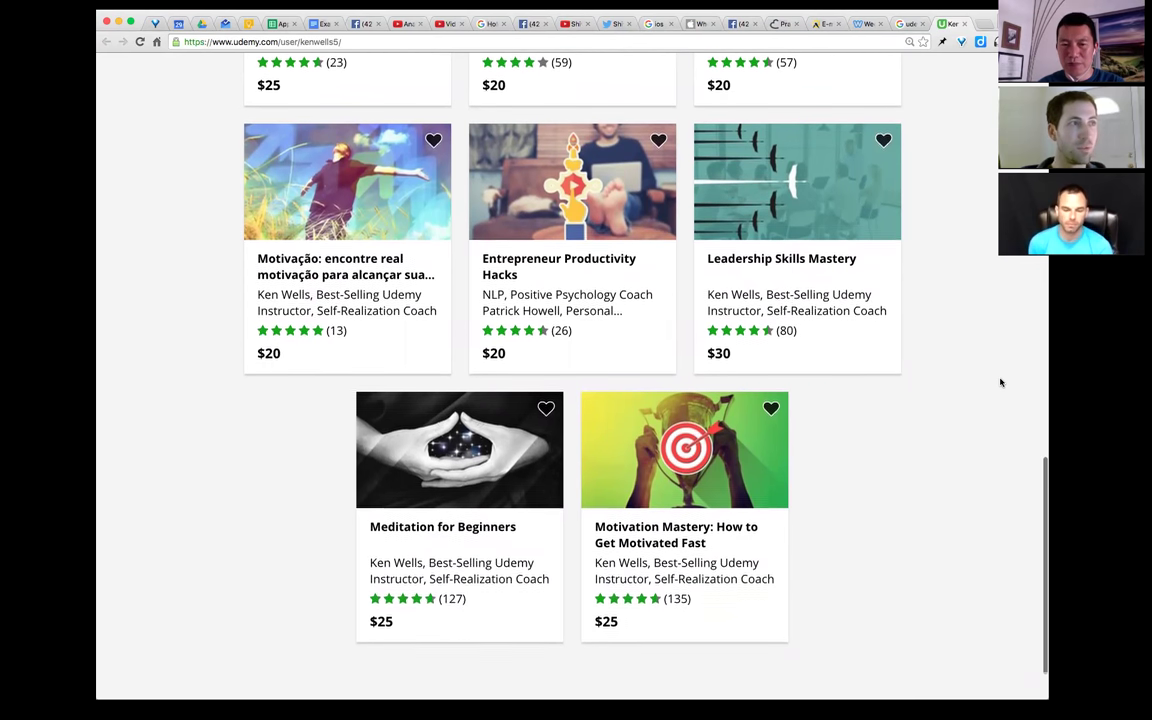
{"action": "scroll", "coordinate": [1000, 382], "scroll_direction": "up", "scroll_amount": 1}
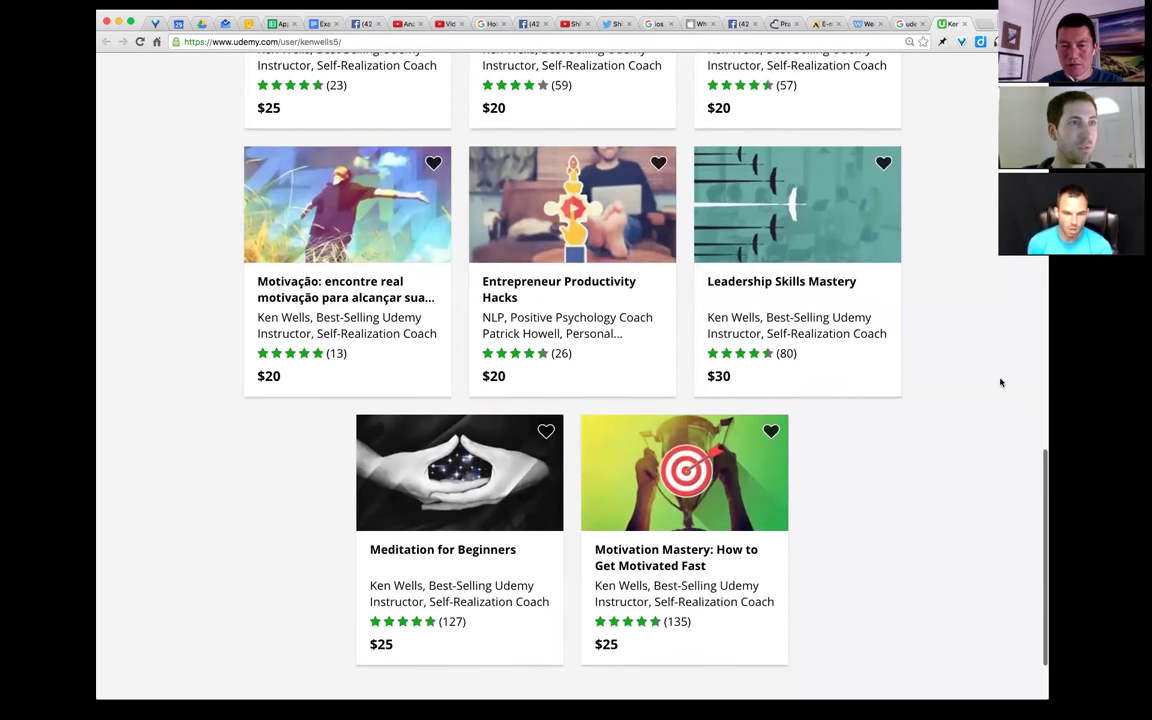
{"action": "scroll", "coordinate": [1000, 382], "scroll_direction": "down", "scroll_amount": 1}
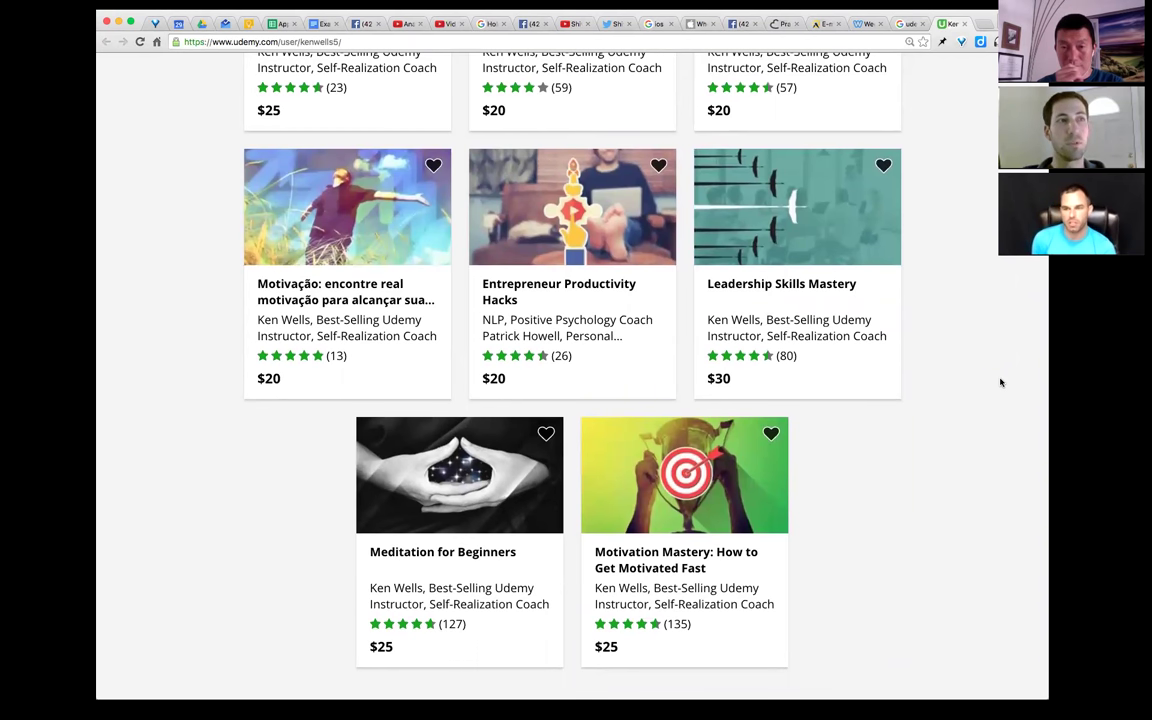
{"action": "scroll", "coordinate": [1000, 382], "scroll_direction": "up", "scroll_amount": 5}
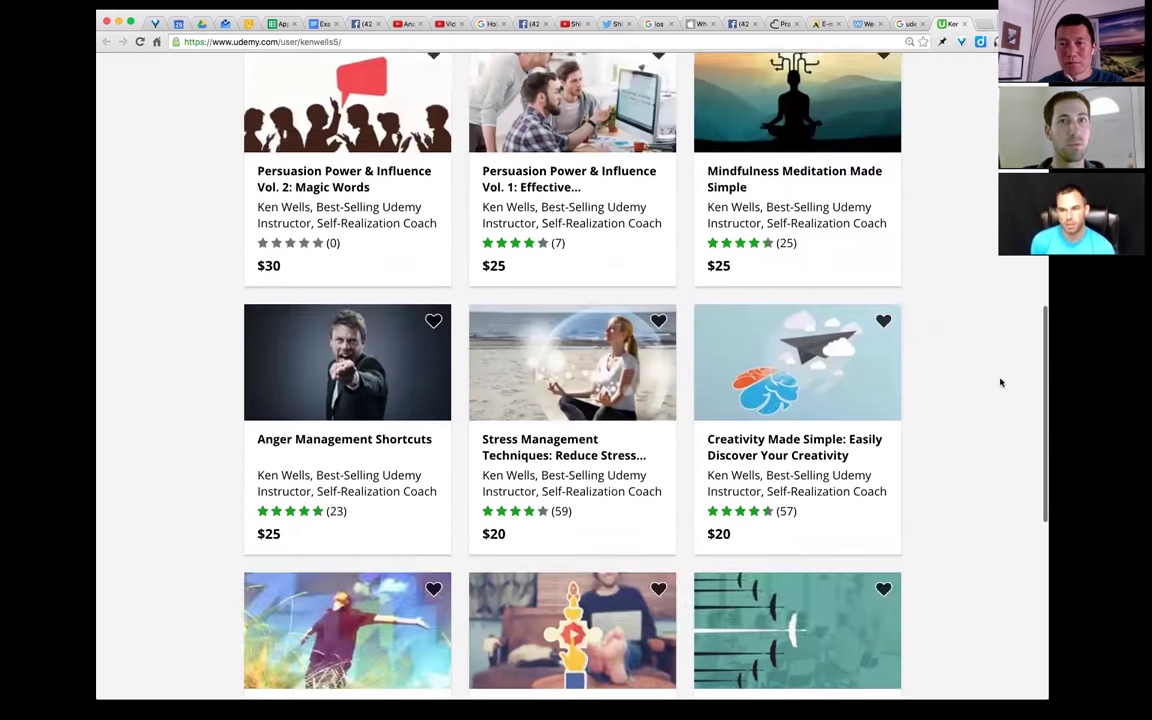
{"action": "scroll", "coordinate": [1000, 382], "scroll_direction": "up", "scroll_amount": 10}
{"action": "scroll", "coordinate": [1000, 382], "scroll_direction": "down", "scroll_amount": 2}
{"action": "scroll", "coordinate": [1000, 382], "scroll_direction": "up", "scroll_amount": 3}
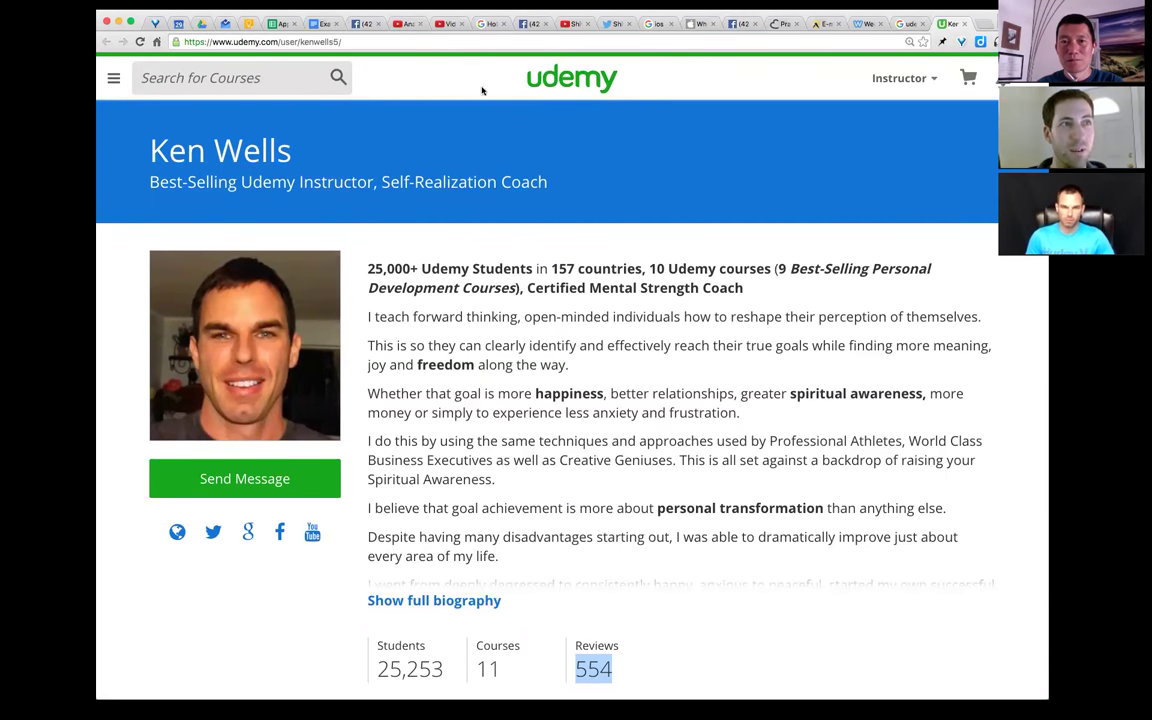
Pin the instructor profile's browser tab
{"action": "left_click", "coordinate": [740, 218]}
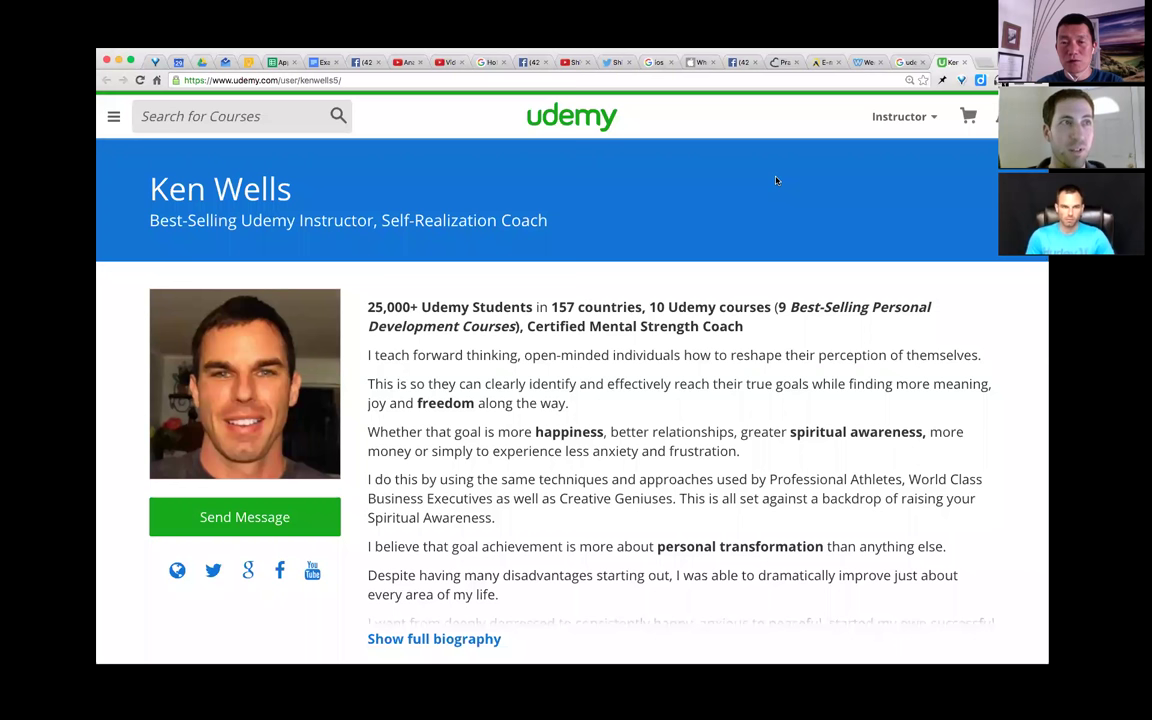
{"action": "right_click", "coordinate": [946, 63]}
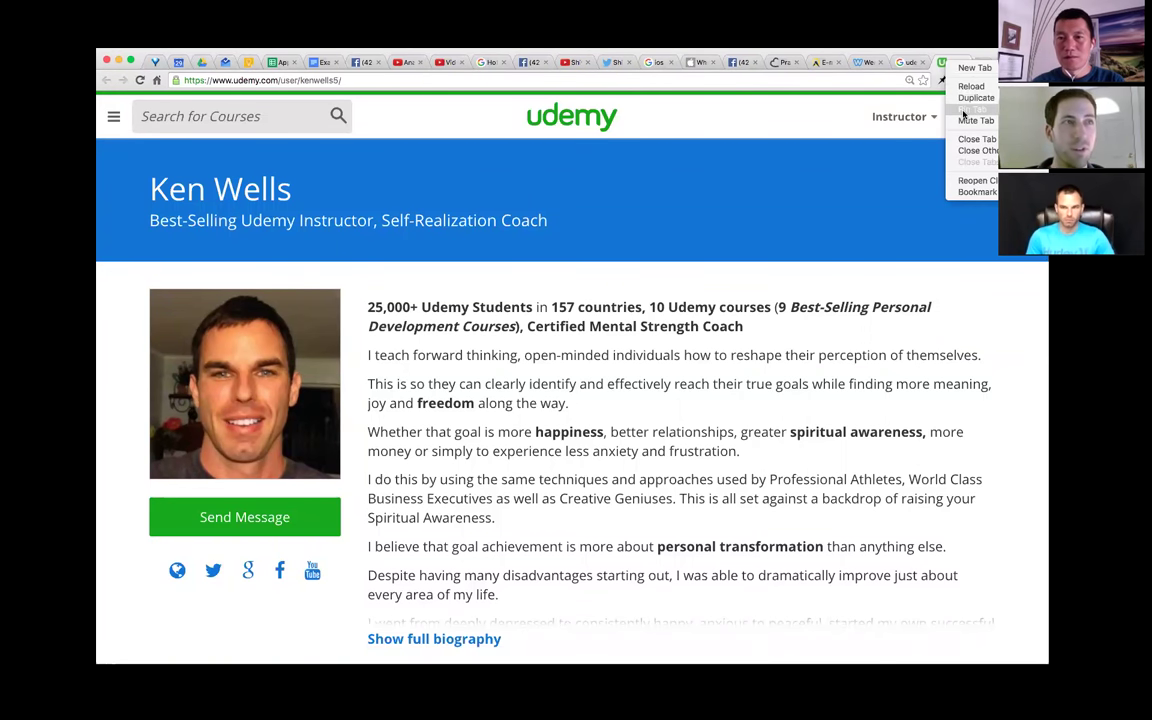
{"action": "left_click", "coordinate": [962, 110]}
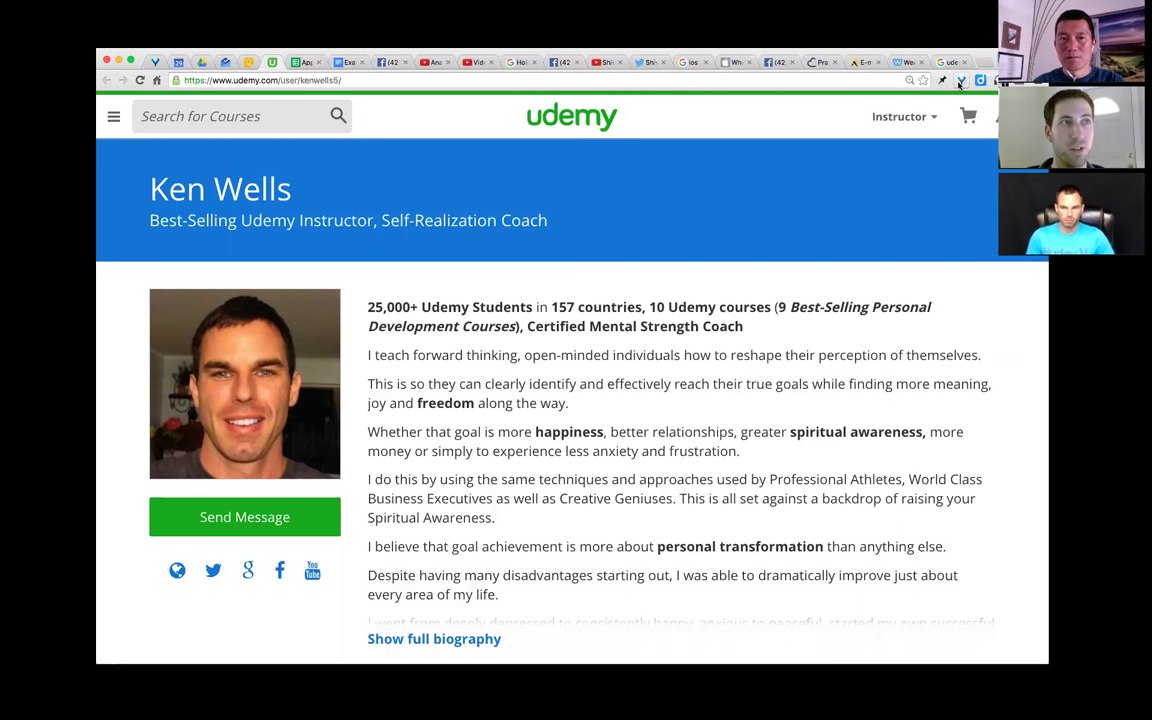
Collapse all other open tabs into OneTab, keeping only the pinned instructor profile
{"action": "left_click", "coordinate": [959, 82]}
{"action": "left_click", "coordinate": [268, 62]}
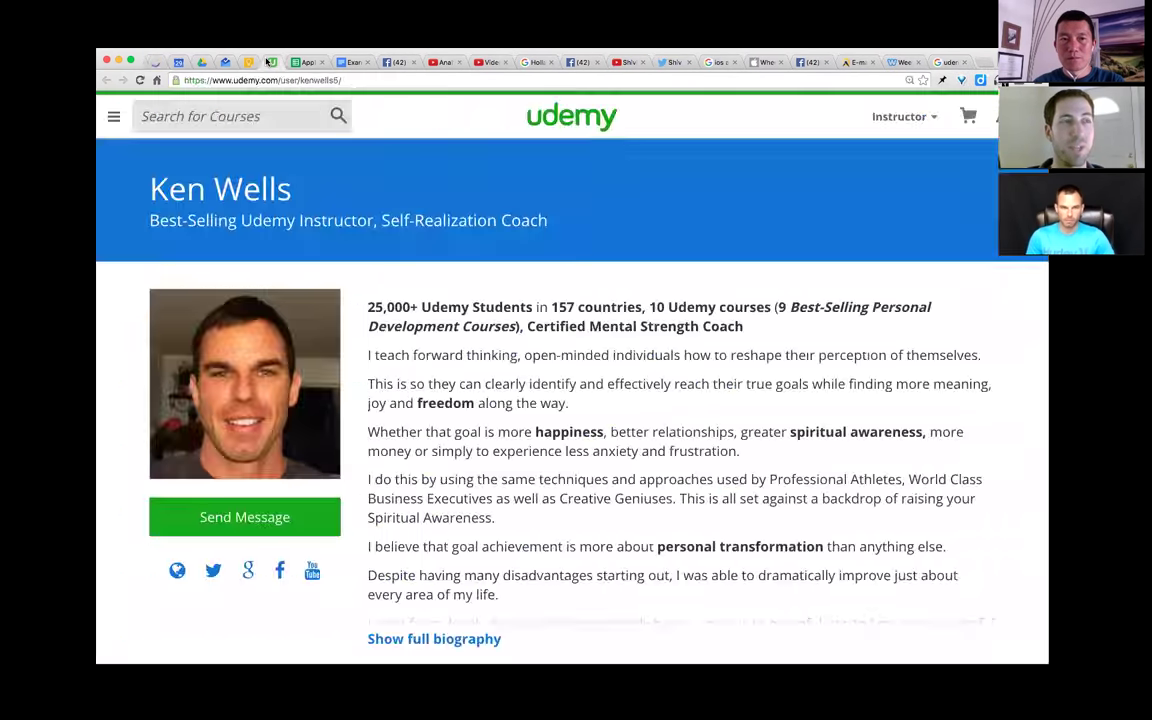
{"action": "left_click", "coordinate": [261, 116]}
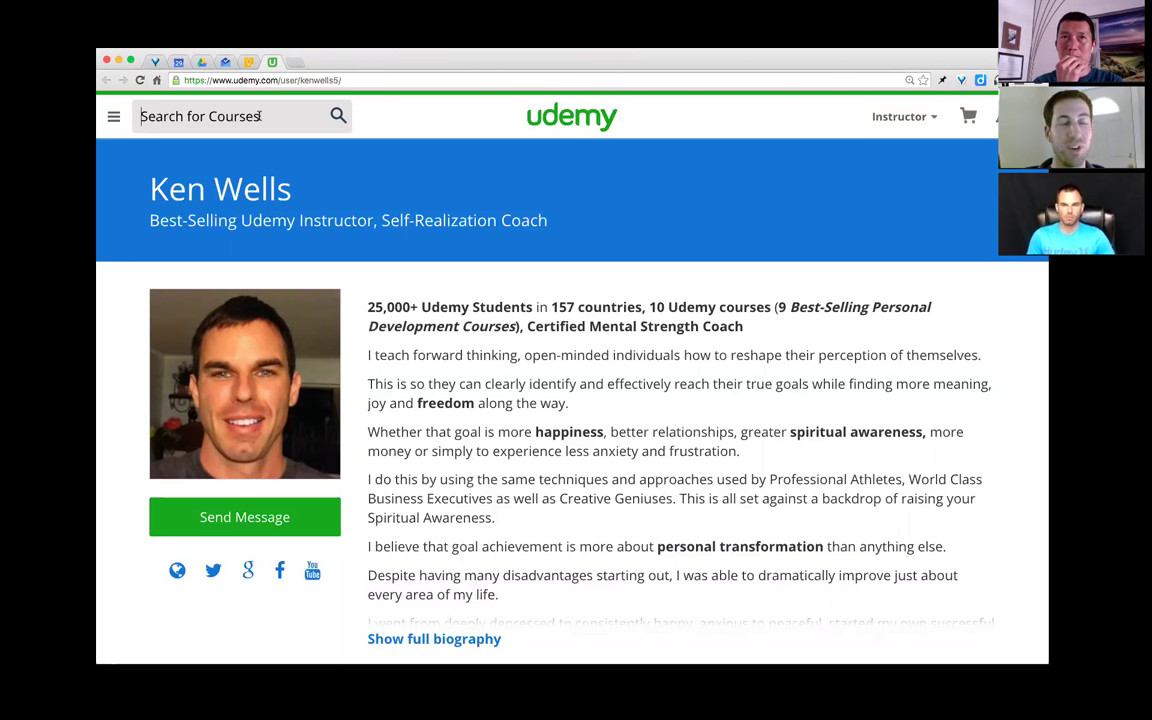
{"action": "left_click", "coordinate": [260, 116]}
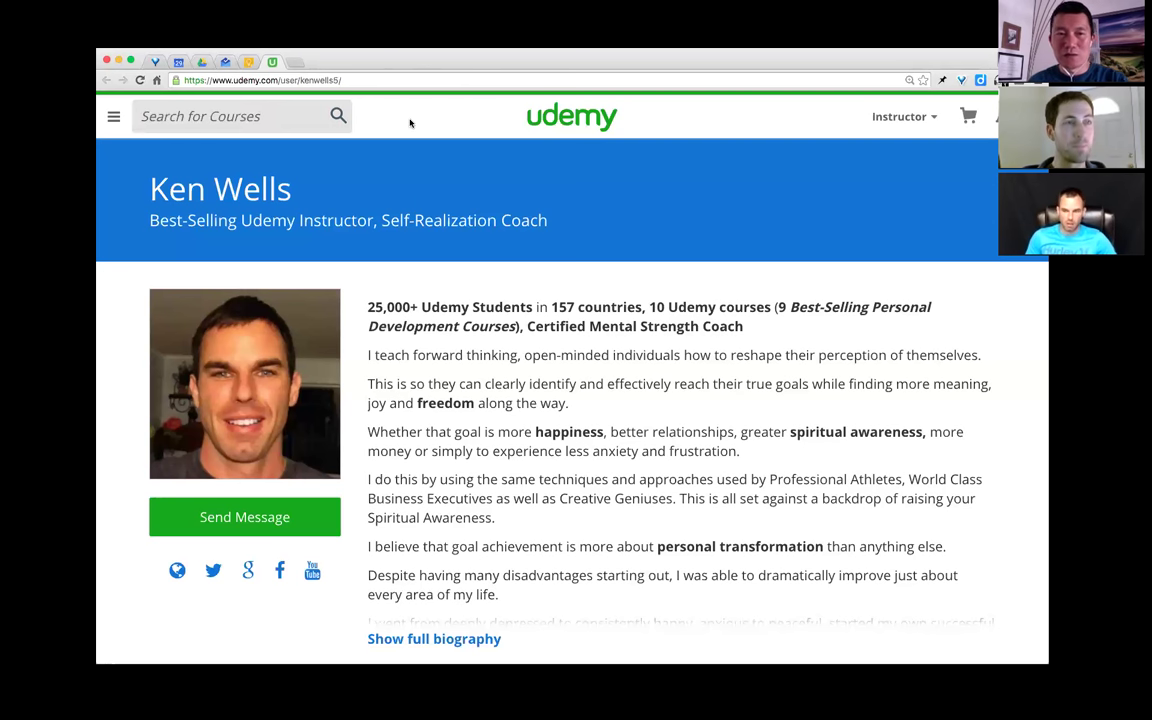
Load the Udemy home page in a new incognito window by entering 'udemy'
{"action": "key", "text": "ctrl+t"}
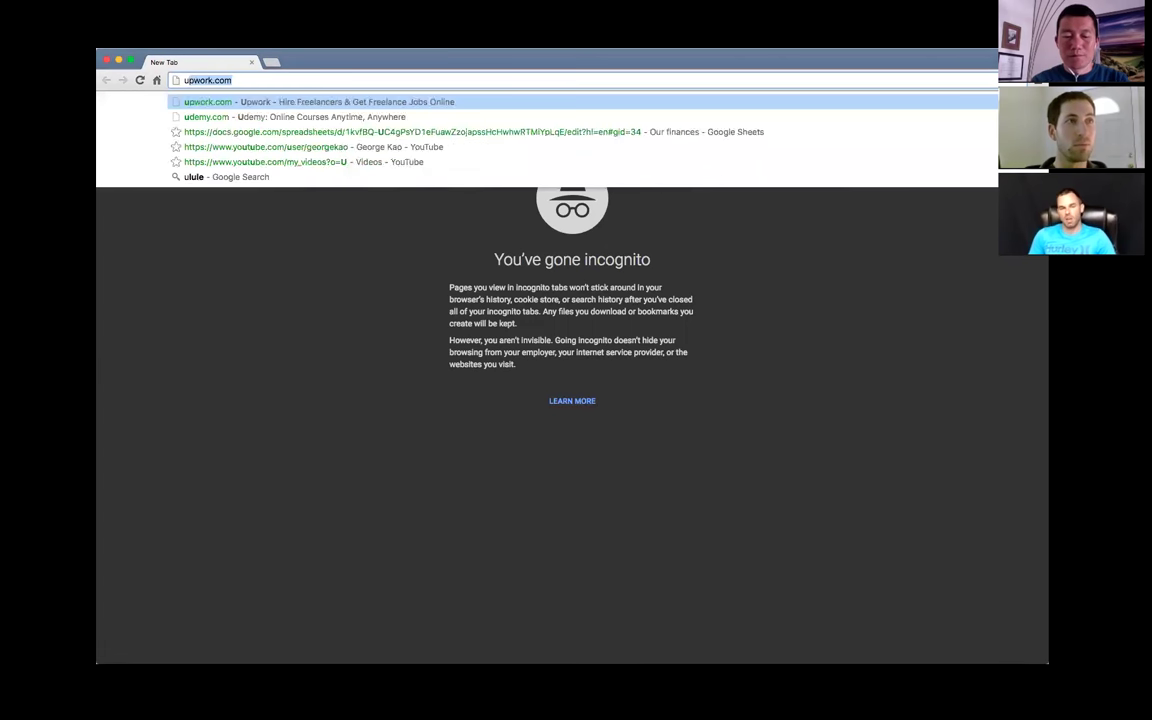
{"action": "type", "text": "udemy"}
{"action": "key", "text": "Return"}
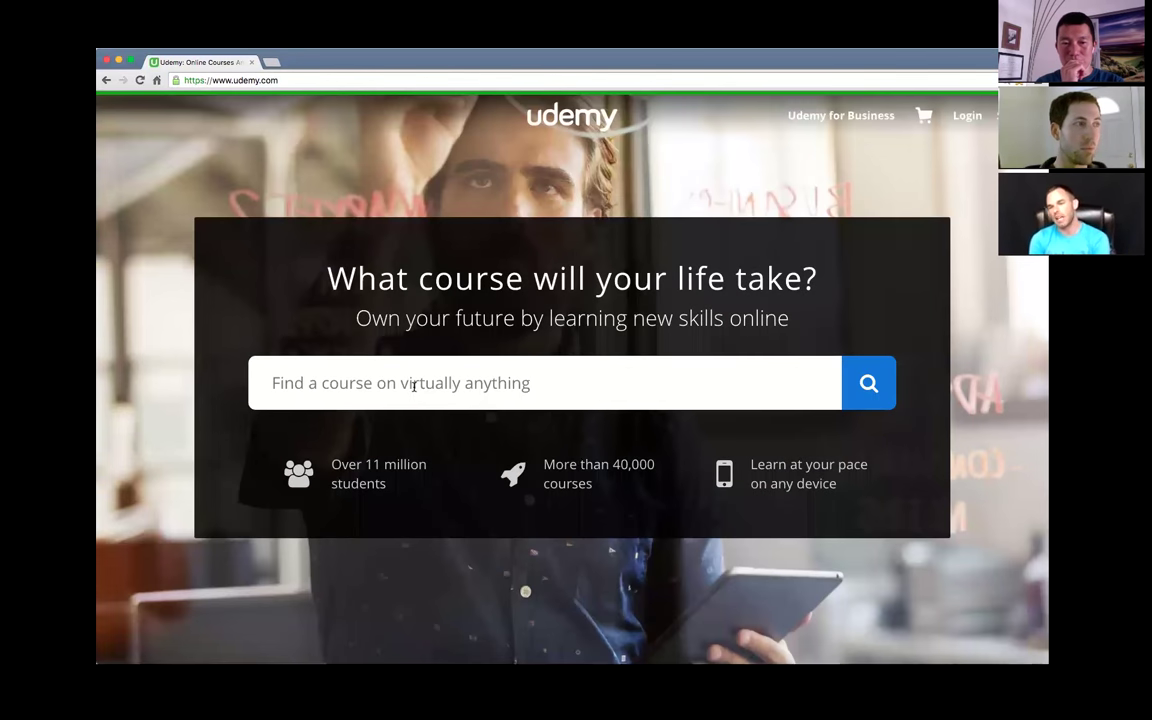
Enter 'rel' in the Udemy homepage search box and look over the 'relat' suggestions
{"action": "type", "text": "r"}
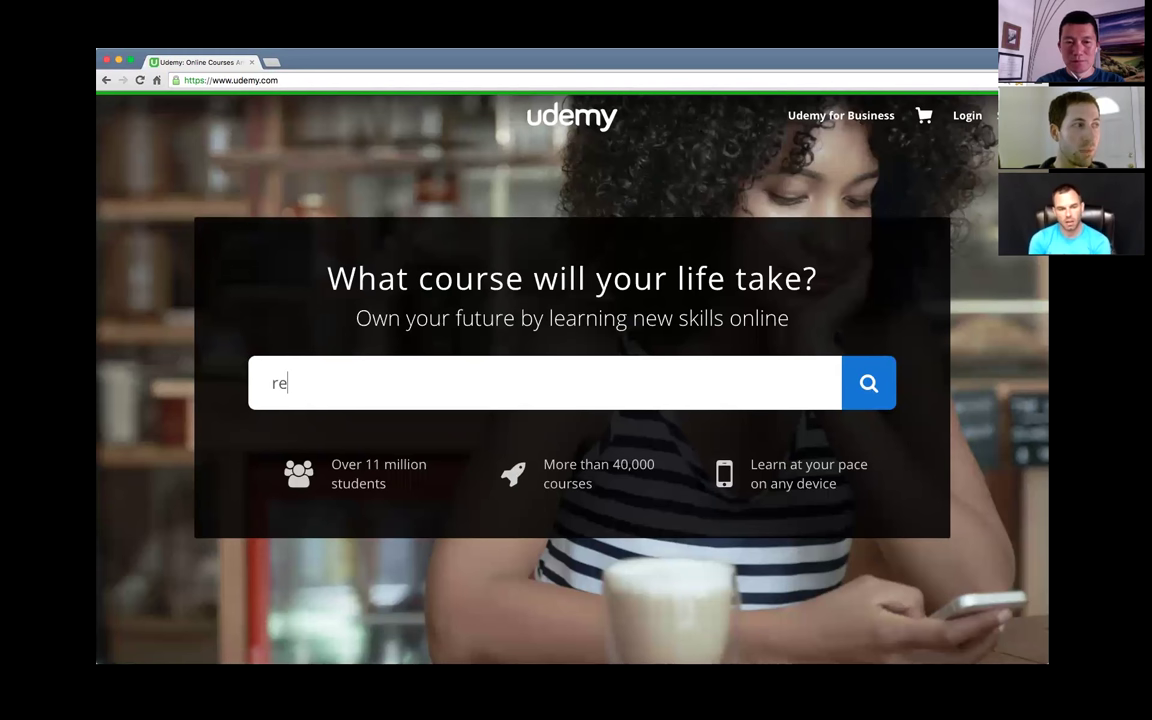
{"action": "type", "text": "e"}
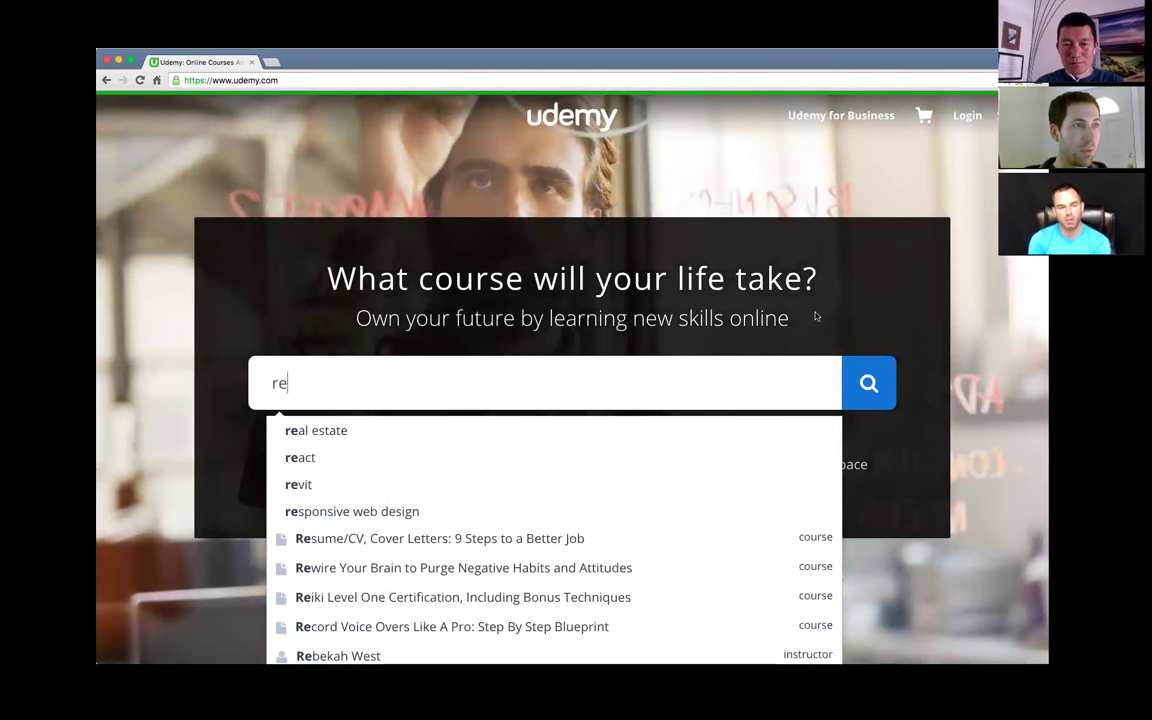
{"action": "scroll", "coordinate": [815, 317], "scroll_direction": "down", "scroll_amount": 3}
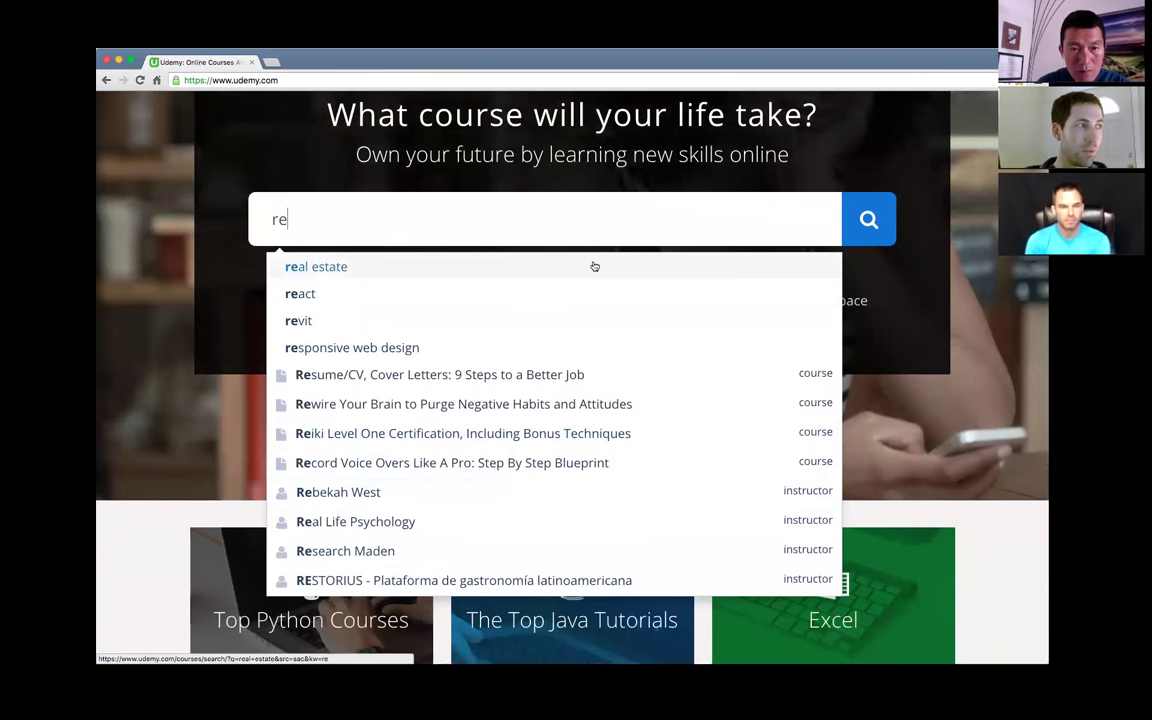
{"action": "type", "text": "lat"}
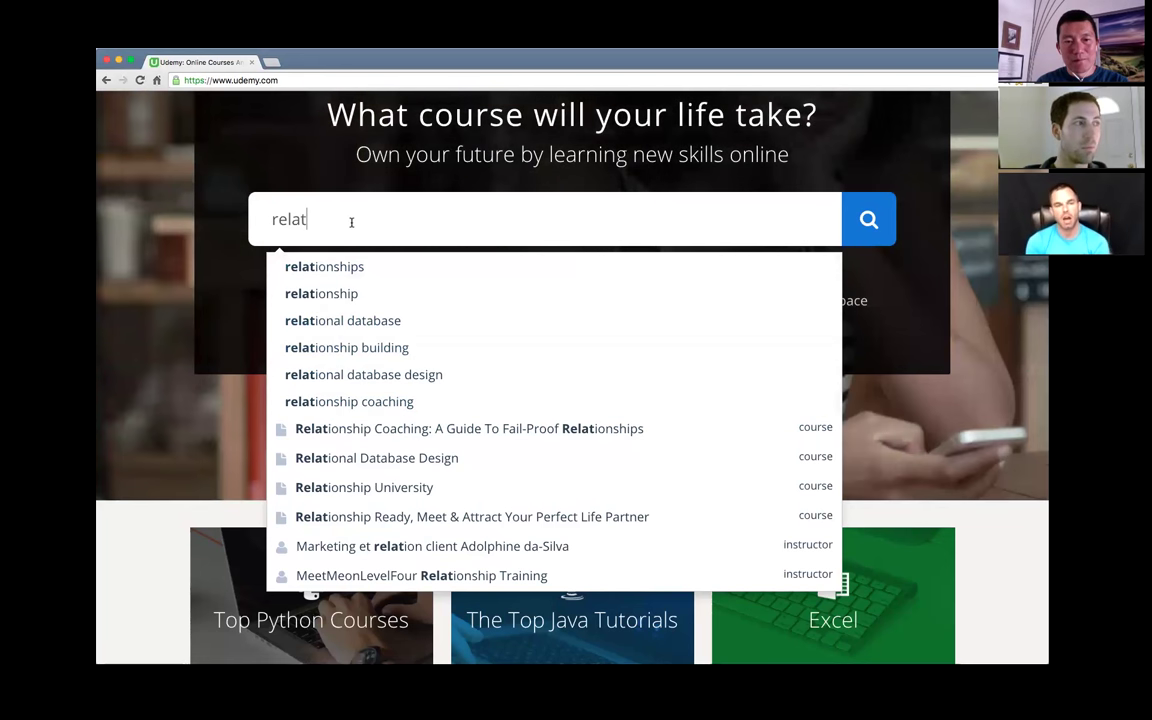
Extend the Udemy search to 'relationsh' and review the relationship course suggestions
{"action": "type", "text": "io"}
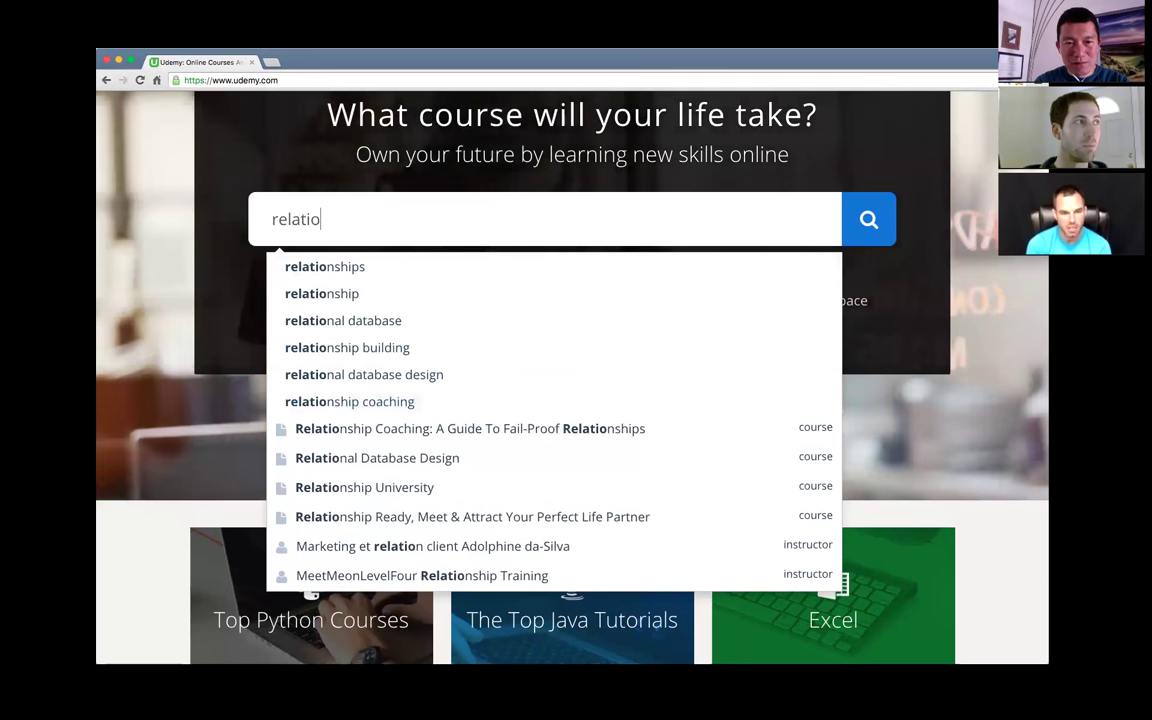
{"action": "type", "text": "ns"}
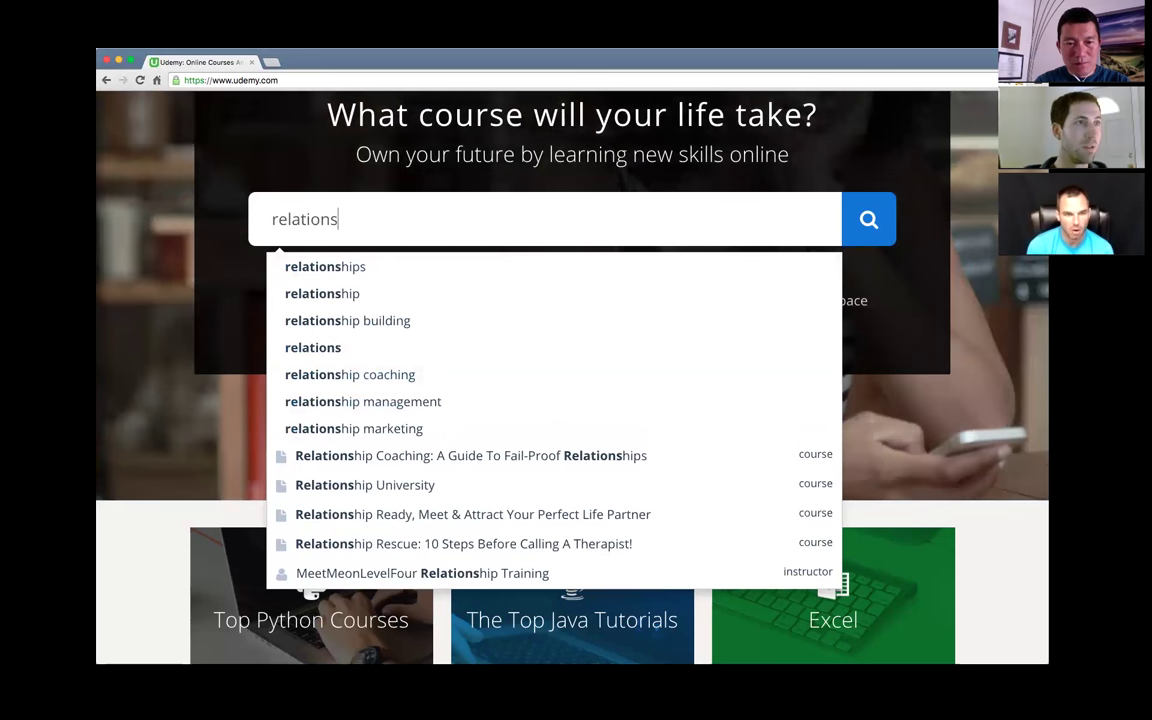
{"action": "type", "text": "h"}
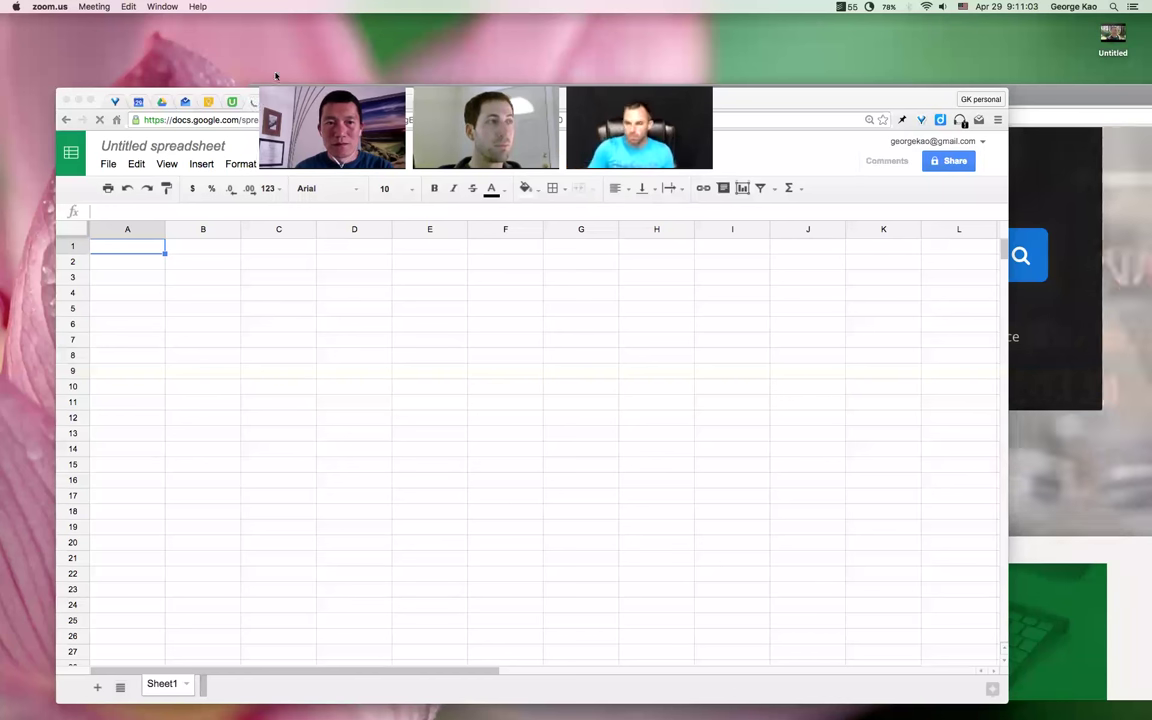
Enter relationships, relationship and relationship building in cells A1 to A3
{"action": "left_click", "coordinate": [103, 352]}
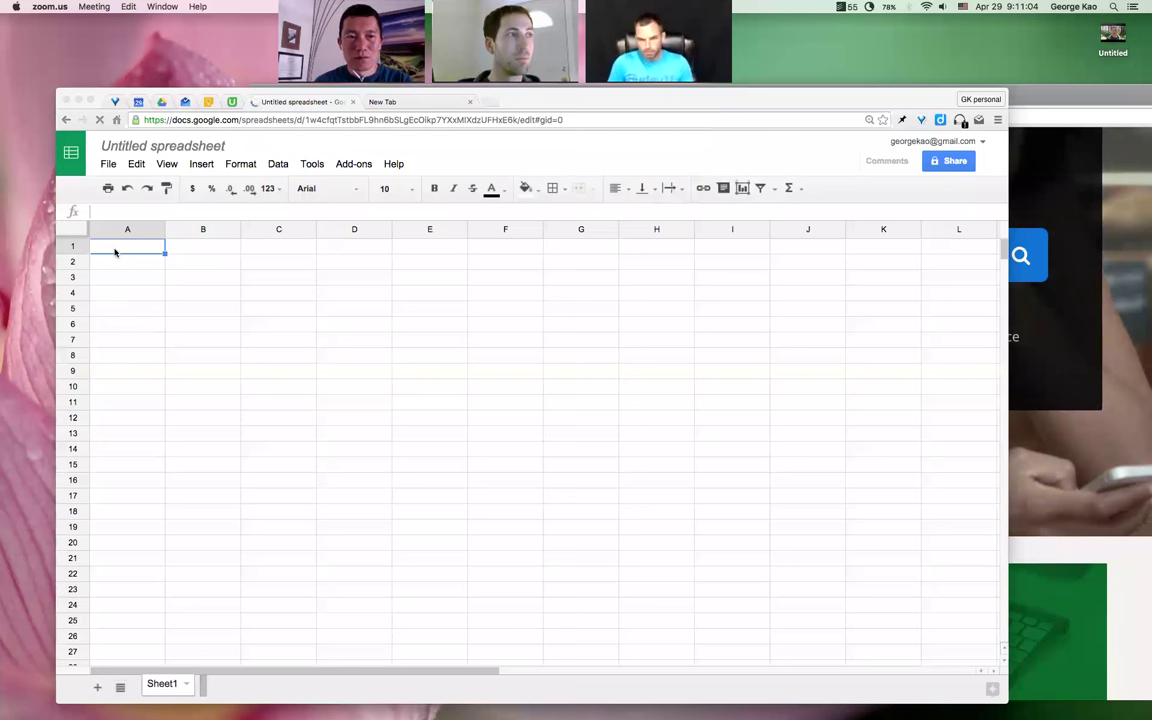
{"action": "type", "text": "relation"}
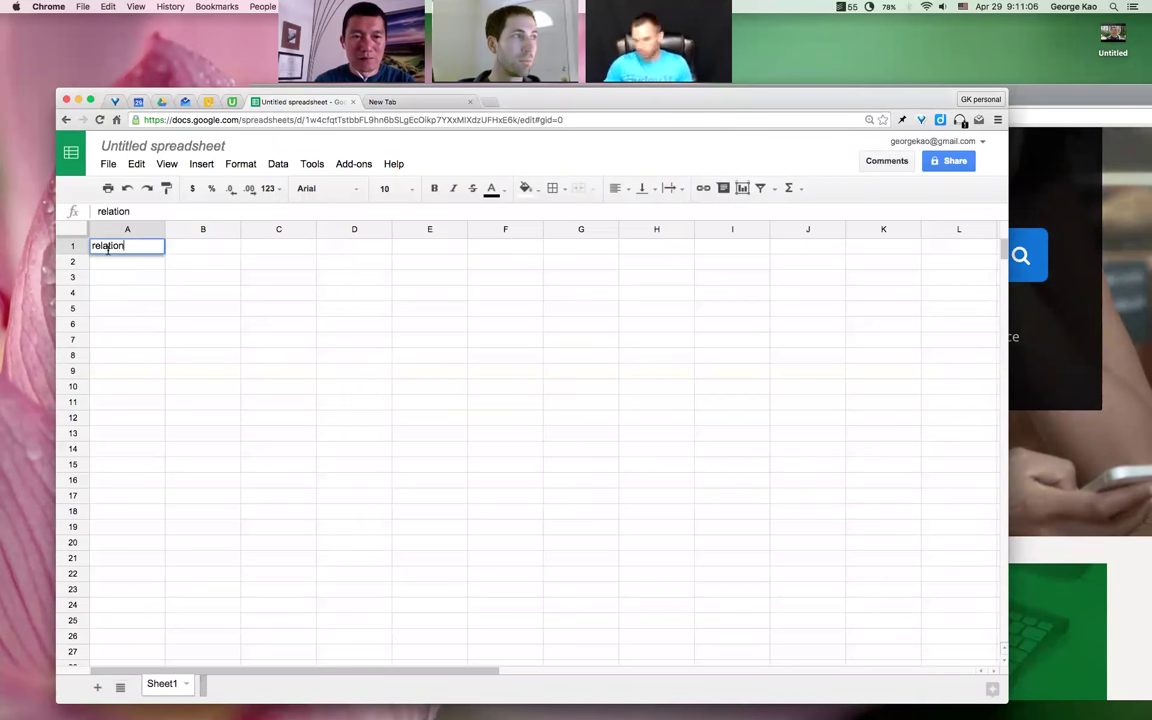
{"action": "type", "text": "ships"}
{"action": "key", "text": "Return"}
{"action": "type", "text": "re"}
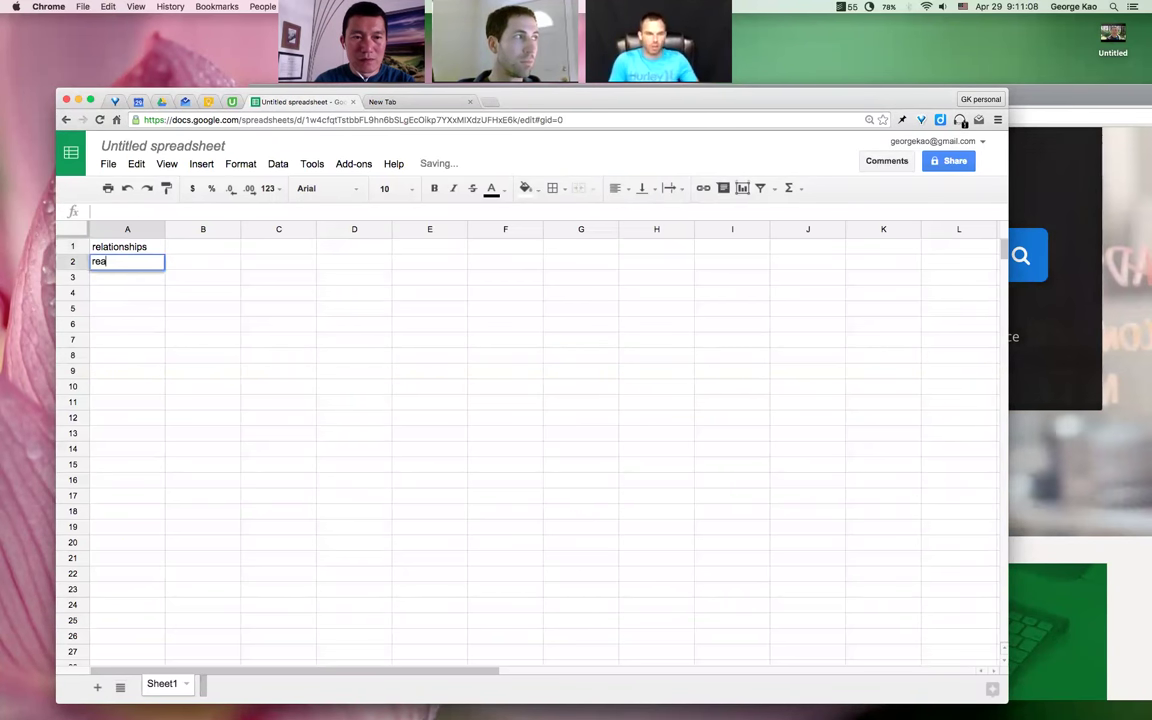
{"action": "type", "text": "lationship"}
{"action": "key", "text": "Return"}
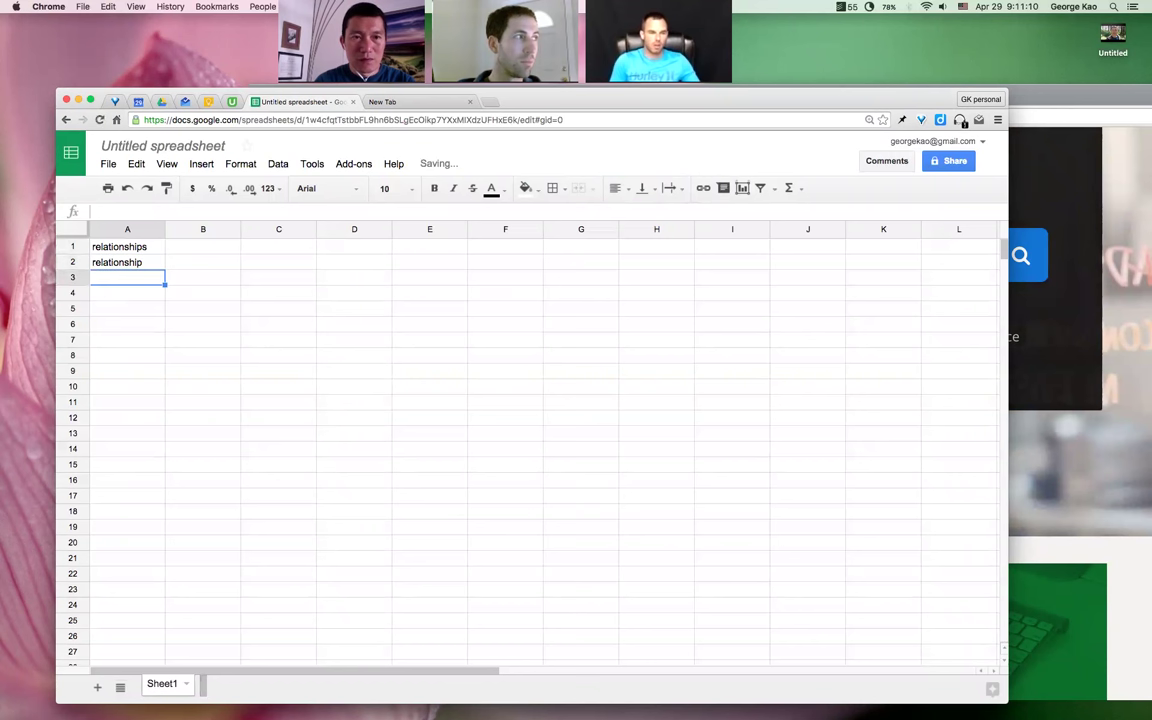
{"action": "type", "text": "relationship building"}
{"action": "key", "text": "Return"}
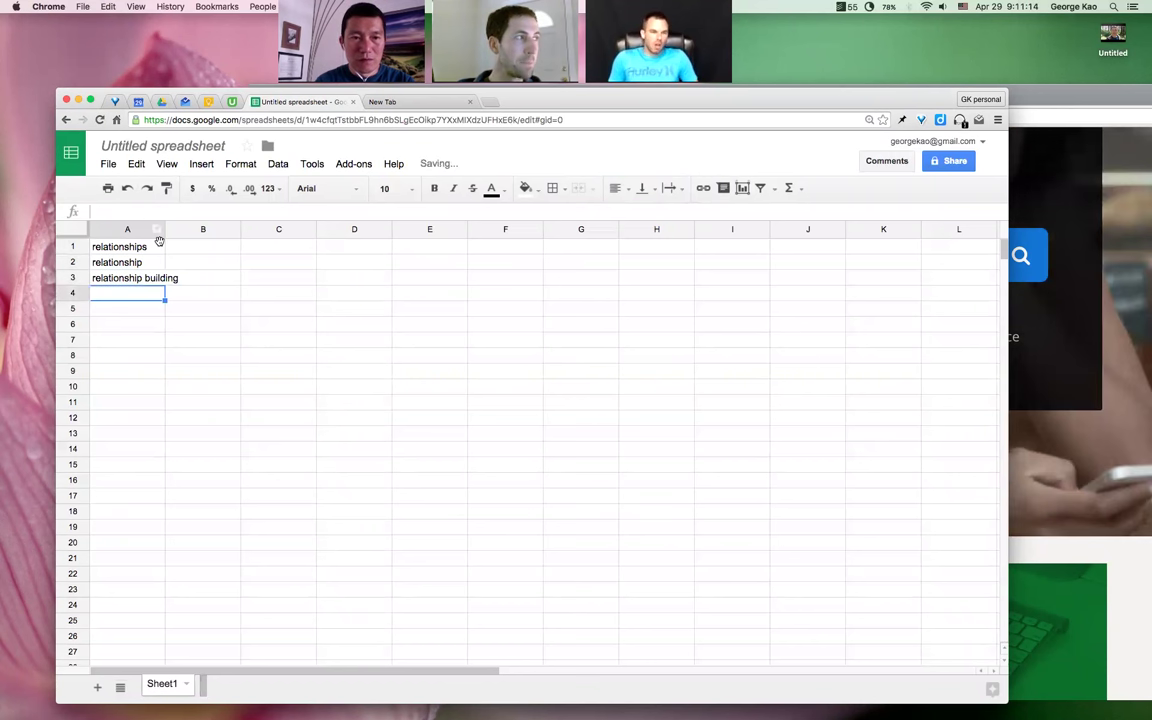
Recheck the Udemy suggestions, then copy the first two keywords into A4:A5 in swapped order
{"action": "left_click", "coordinate": [1012, 94]}
{"action": "left_click_drag", "start_coordinate": [998, 93], "coordinate": [970, 88]}
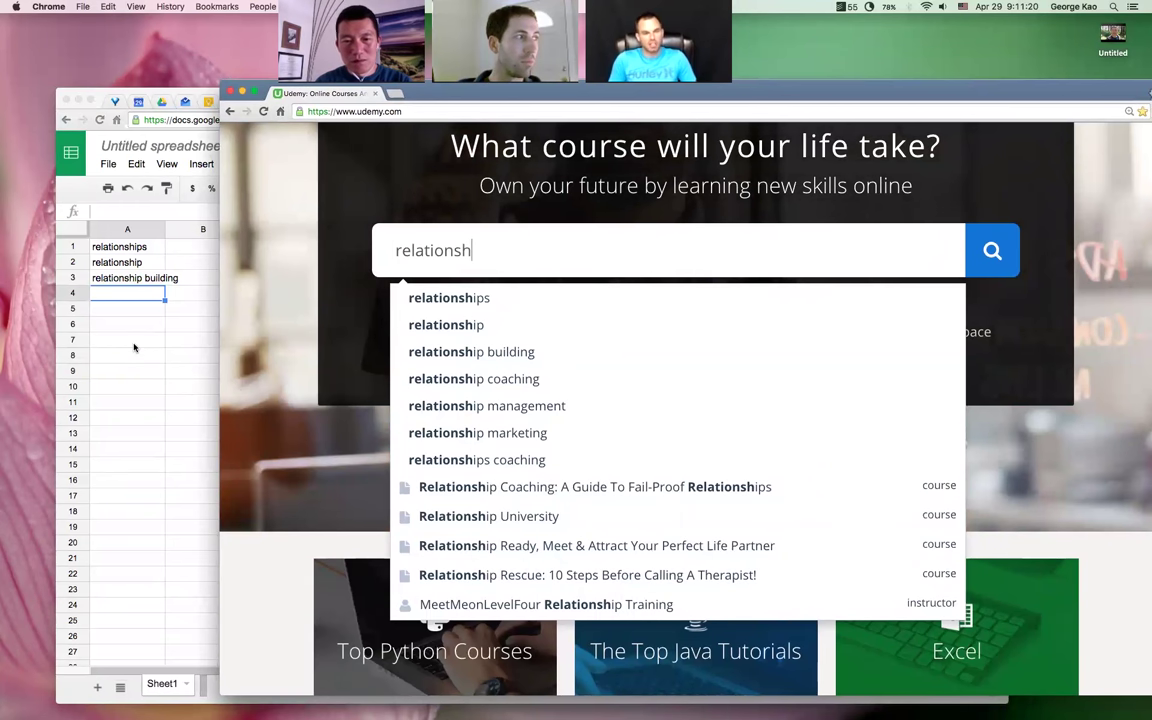
{"action": "left_click", "coordinate": [129, 300]}
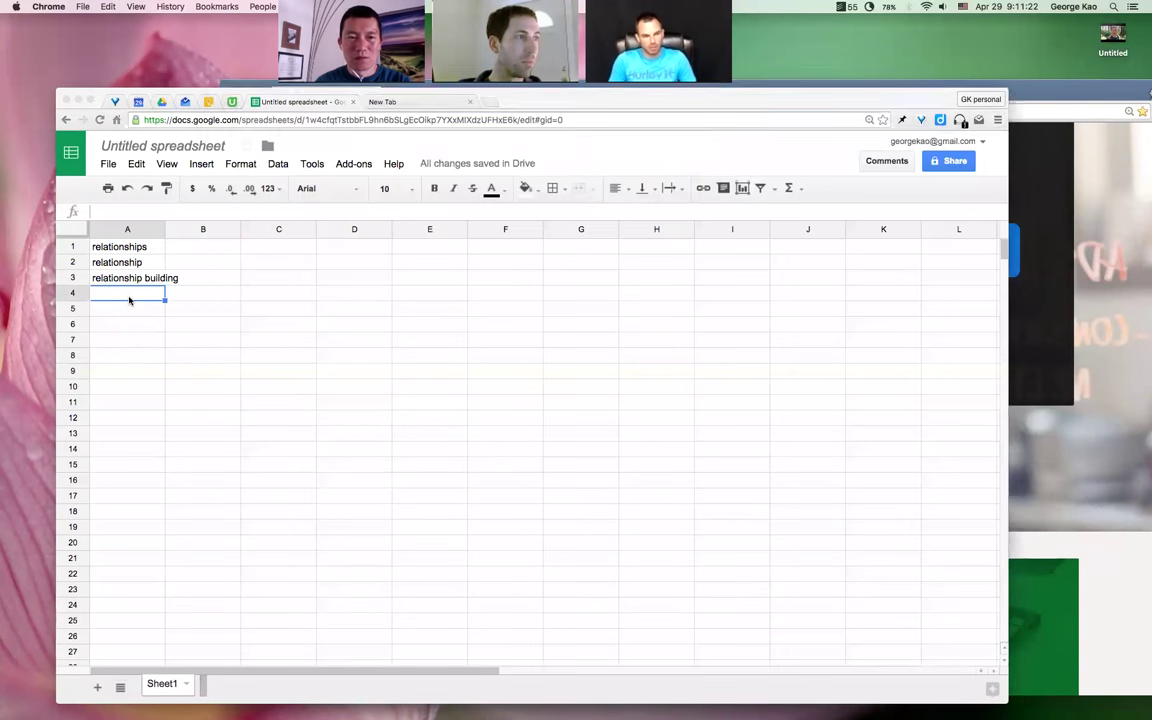
{"action": "key", "text": "shift+Down"}
{"action": "key", "text": "Up"}
{"action": "key", "text": "shift+Down"}
{"action": "key", "text": "ctrl+c"}
{"action": "key", "text": "Down"}
{"action": "key", "text": "Down"}
{"action": "key", "text": "Down"}
{"action": "key", "text": "ctrl+v"}
{"action": "key", "text": "Down"}
{"action": "left_click", "coordinate": [72, 311]}
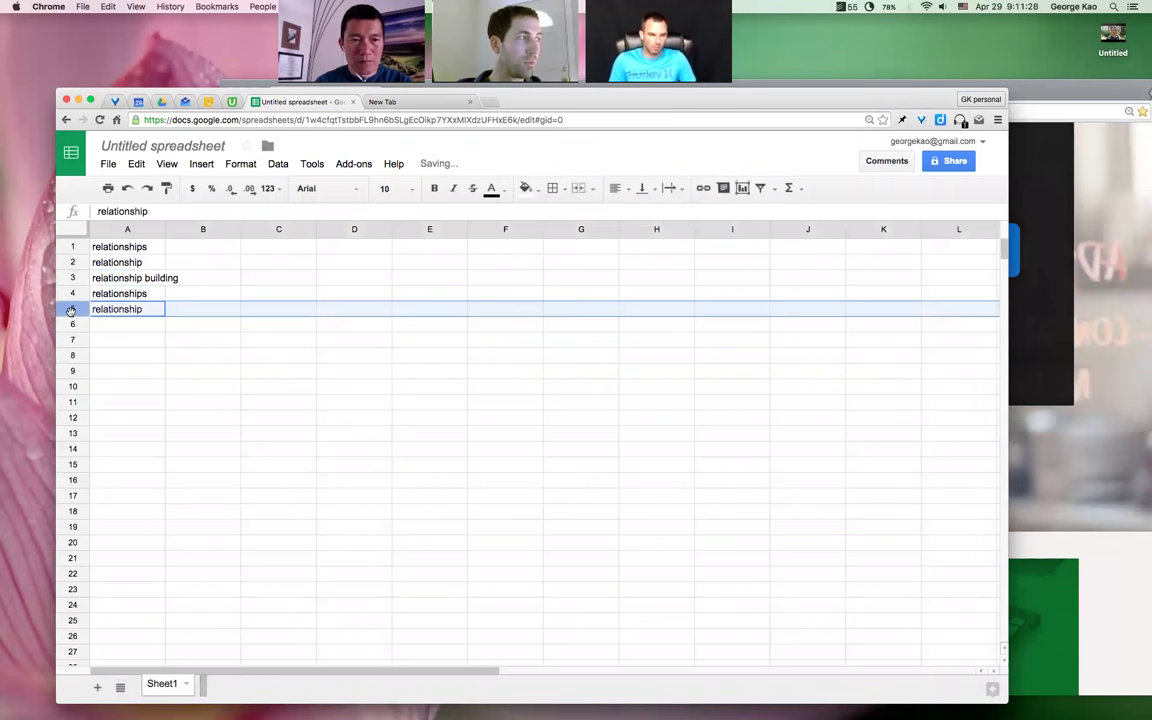
{"action": "left_click_drag", "start_coordinate": [72, 311], "coordinate": [147, 293]}
Append 'coaching' to make relationship coaching and relationships coaching in A4:A5
{"action": "double_click", "coordinate": [150, 293]}
{"action": "type", "text": "coaching"}
{"action": "key", "text": "Return"}
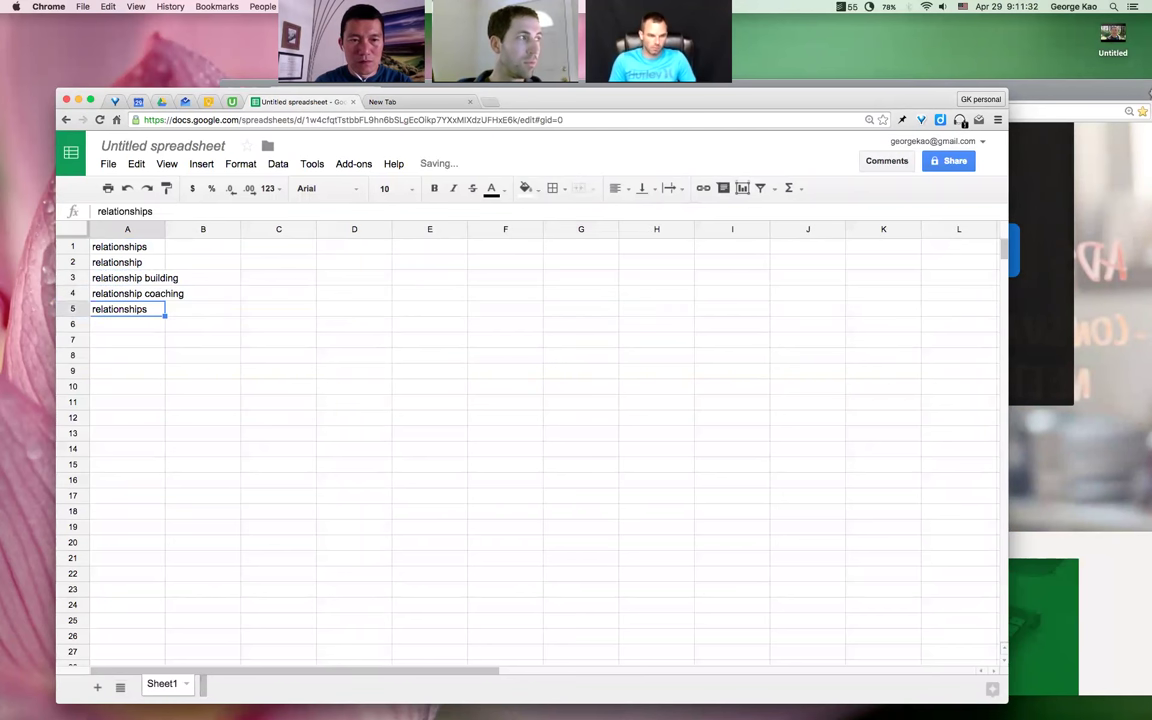
{"action": "key", "text": "Return"}
{"action": "type", "text": "coaching"}
{"action": "key", "text": "Return"}
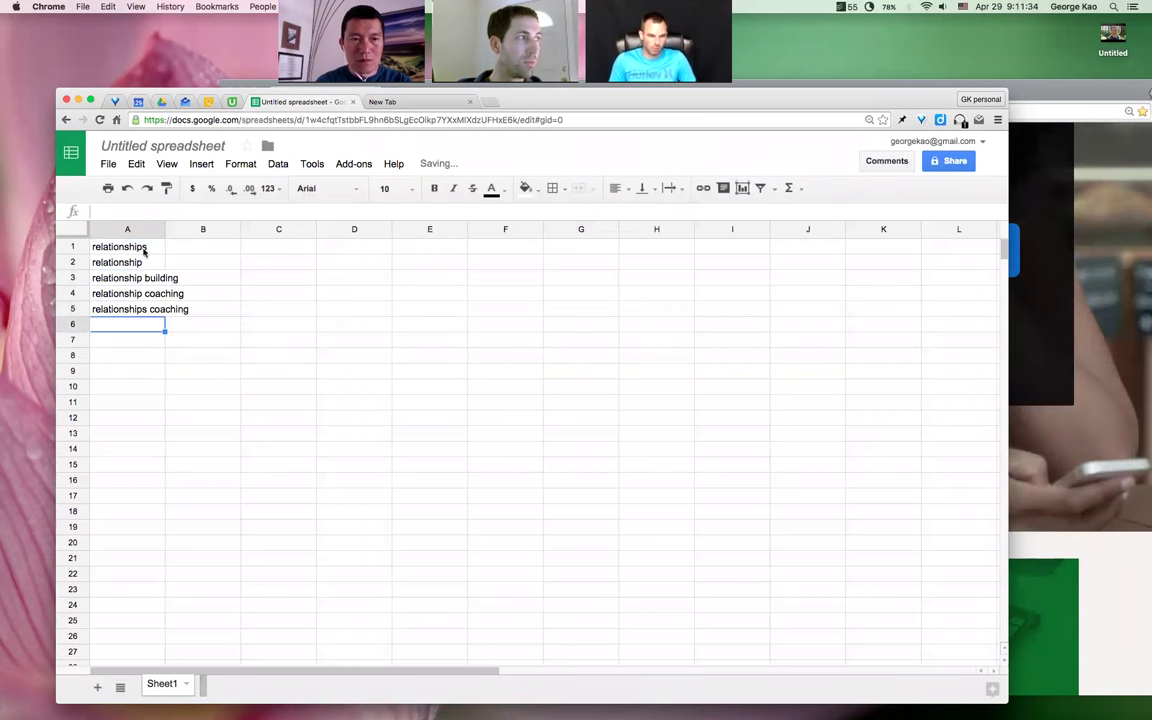
Number the keywords 1 to 5 and move the numbers column in front of the keywords
{"action": "left_click", "coordinate": [119, 232]}
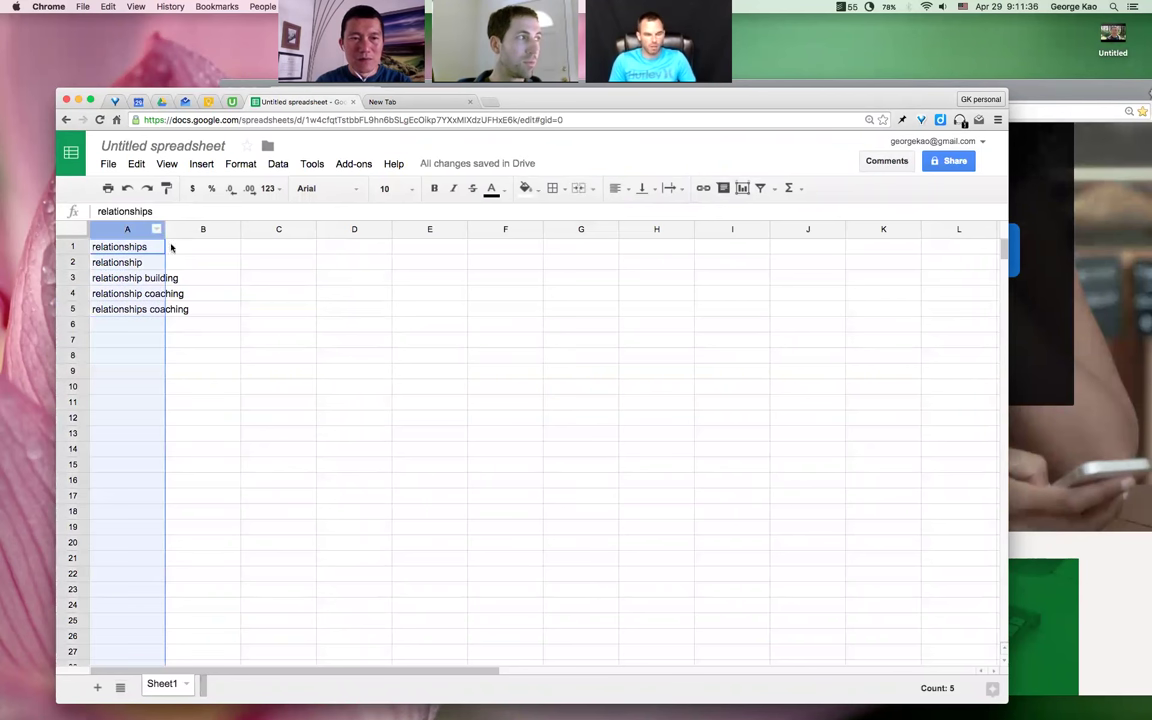
{"action": "left_click", "coordinate": [208, 249]}
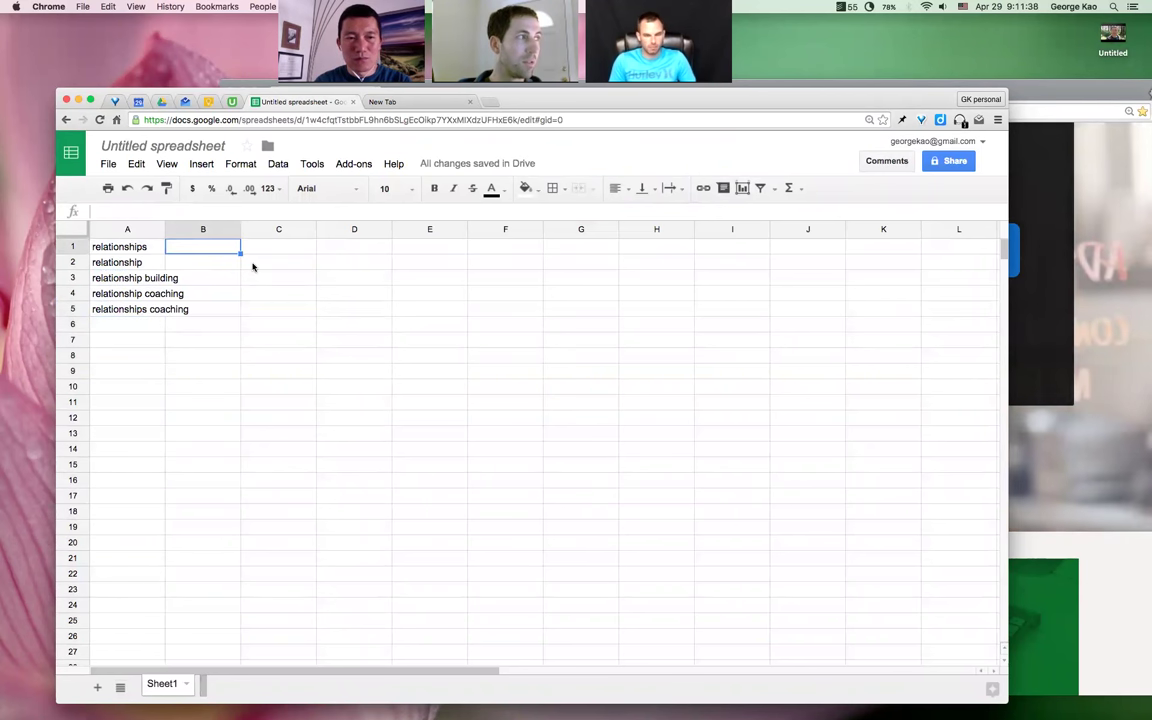
{"action": "type", "text": "1,2"}
{"action": "key", "text": "Escape"}
{"action": "type", "text": "1 "}
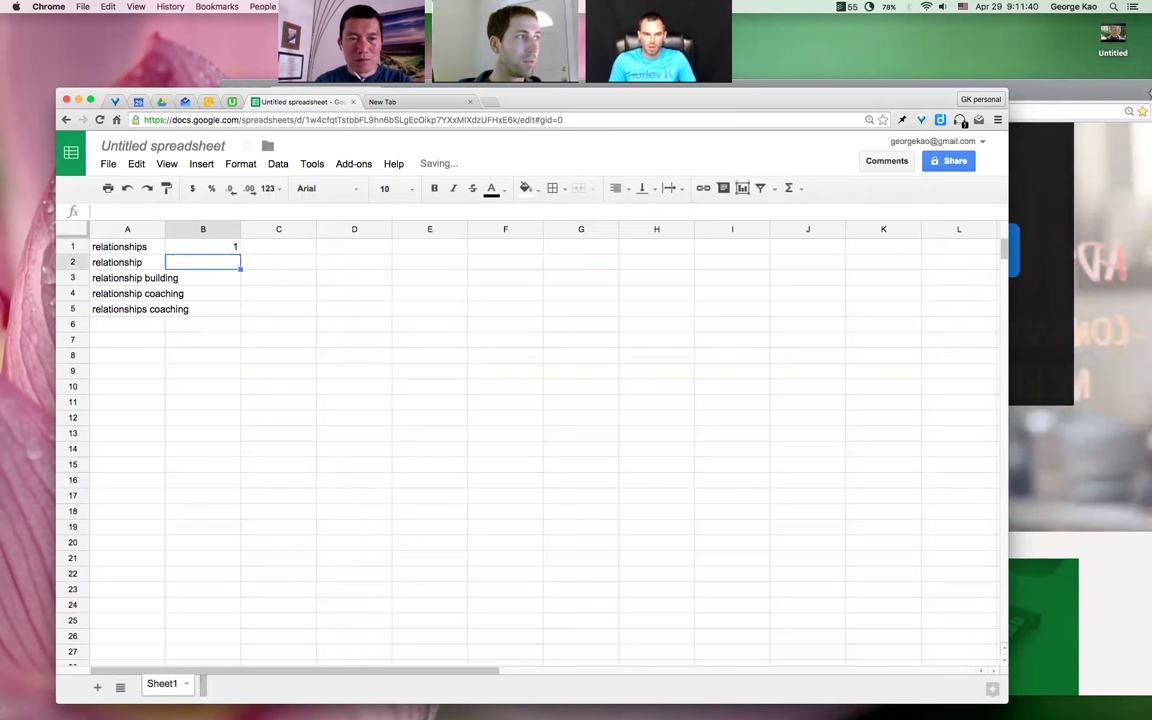
{"action": "type", "text": "2 3 4 "}
{"action": "type", "text": "5"}
{"action": "left_click", "coordinate": [206, 228]}
{"action": "left_click_drag", "start_coordinate": [206, 228], "coordinate": [120, 228]}
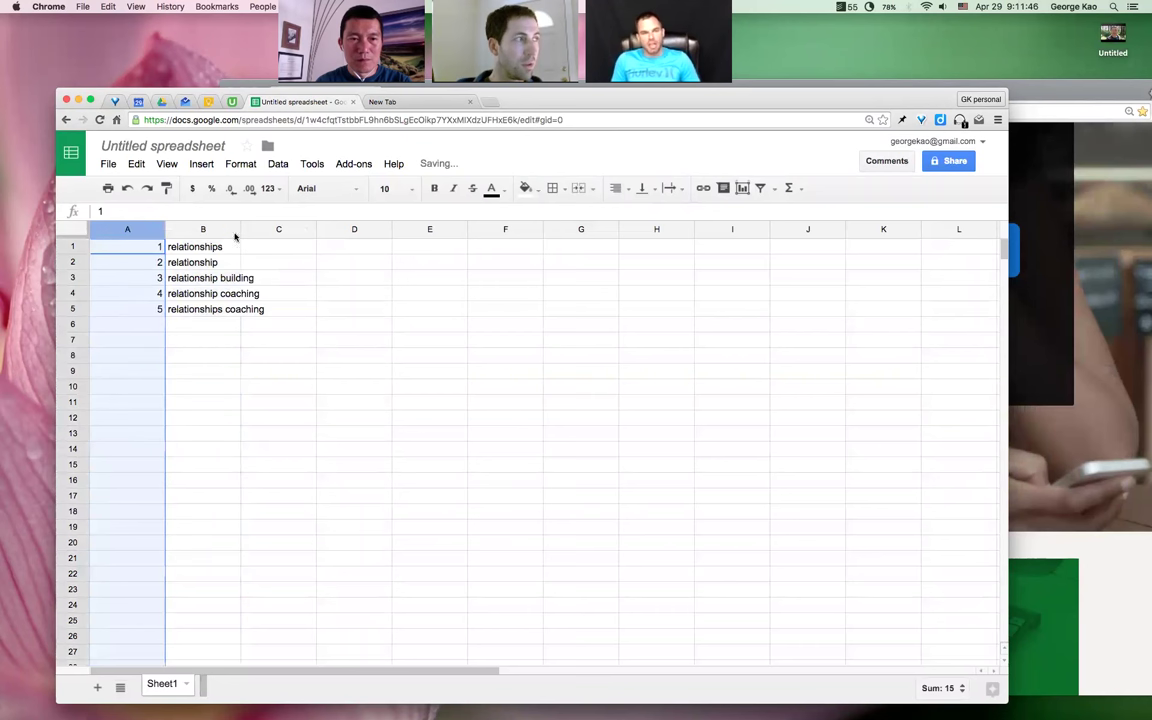
Widen the keyword column, then extend the Udemy search to 'relationships' and review its suggestions
{"action": "left_click_drag", "start_coordinate": [238, 235], "coordinate": [338, 235]}
{"action": "left_click", "coordinate": [1040, 218]}
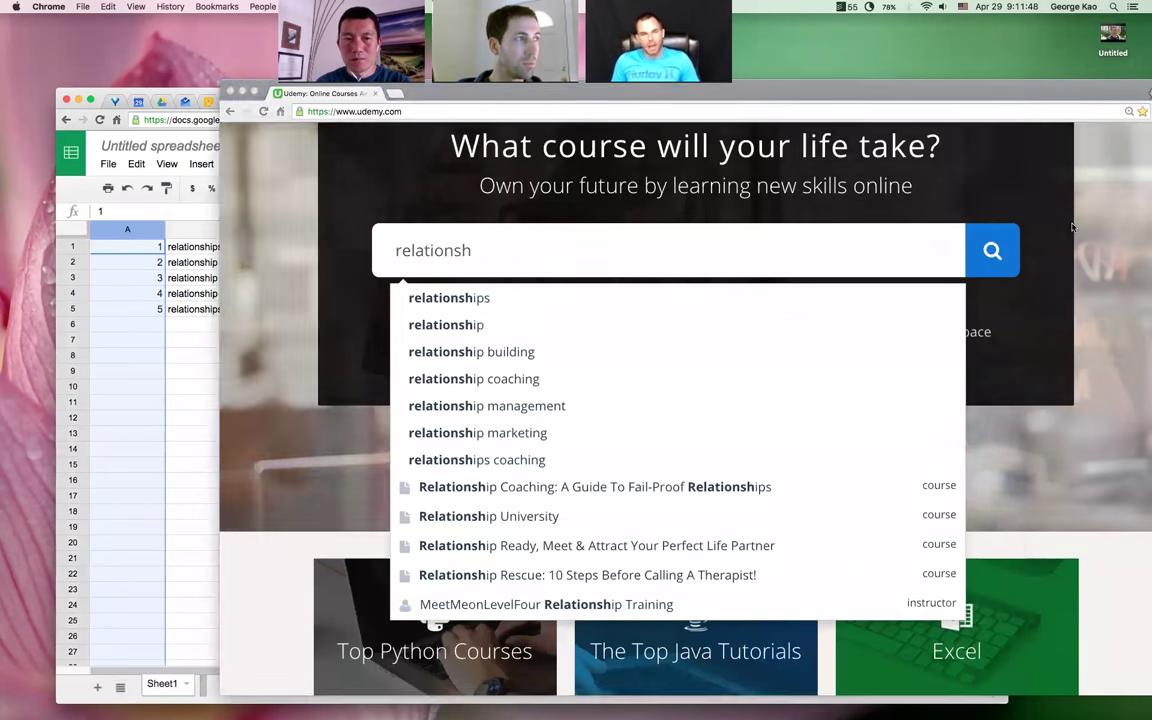
{"action": "left_click_drag", "start_coordinate": [880, 99], "coordinate": [778, 99]}
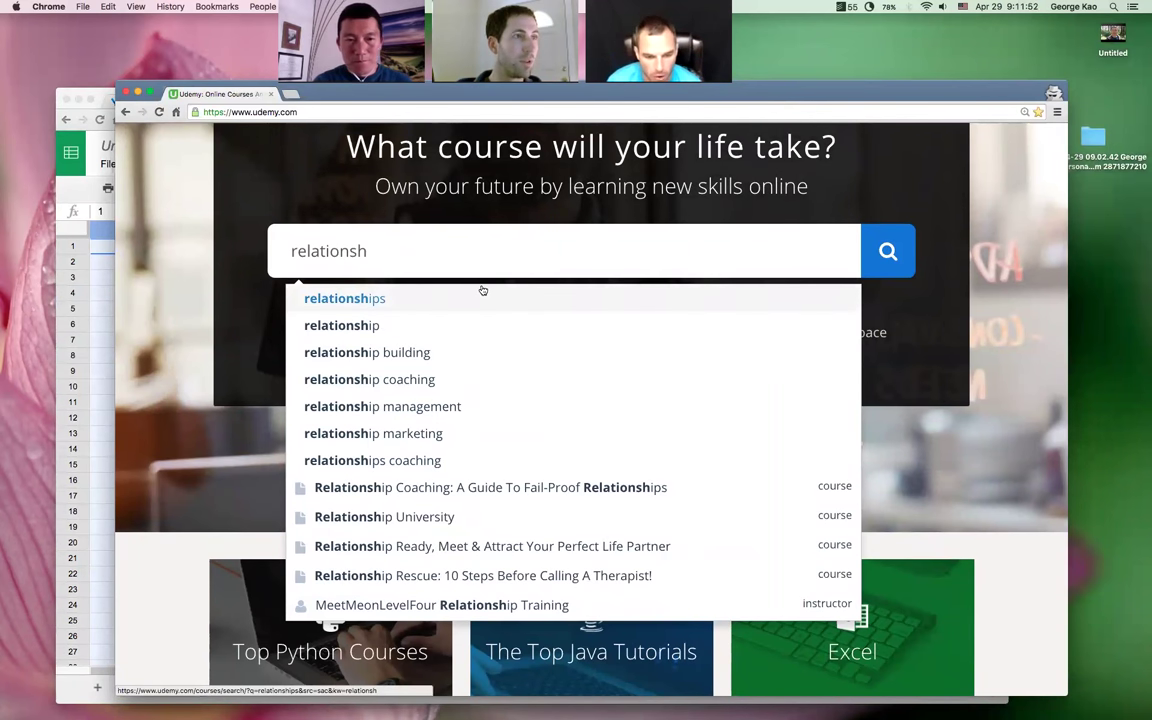
{"action": "type", "text": "ip"}
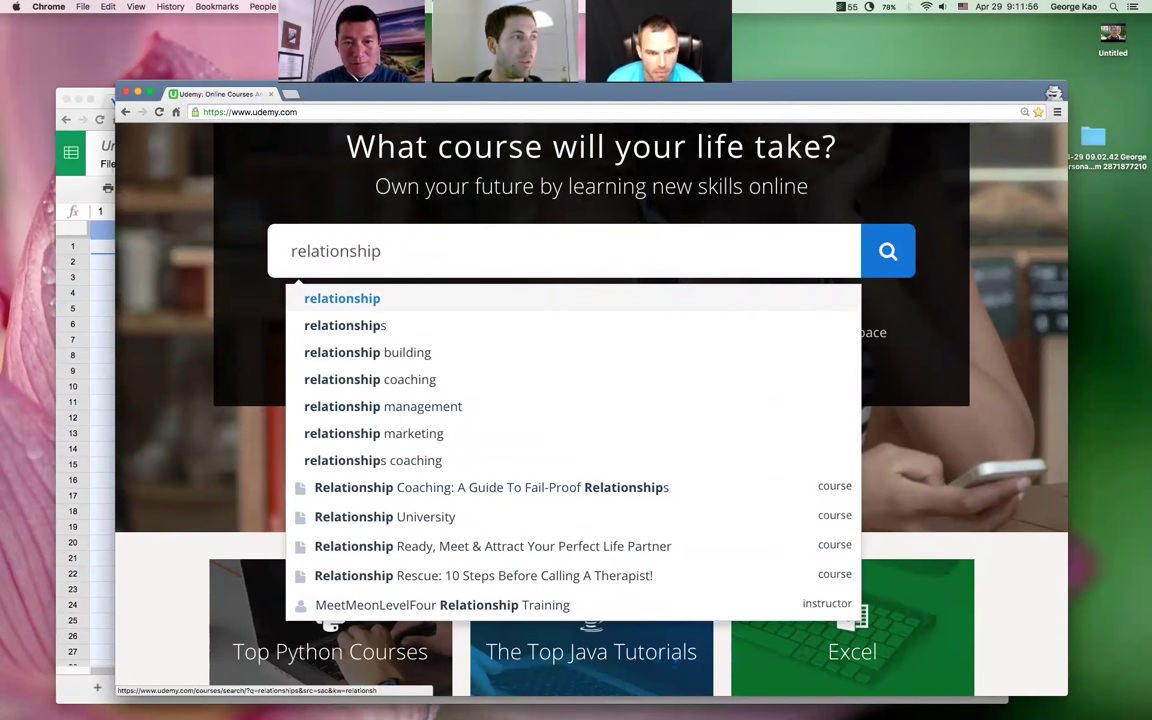
{"action": "type", "text": "s"}
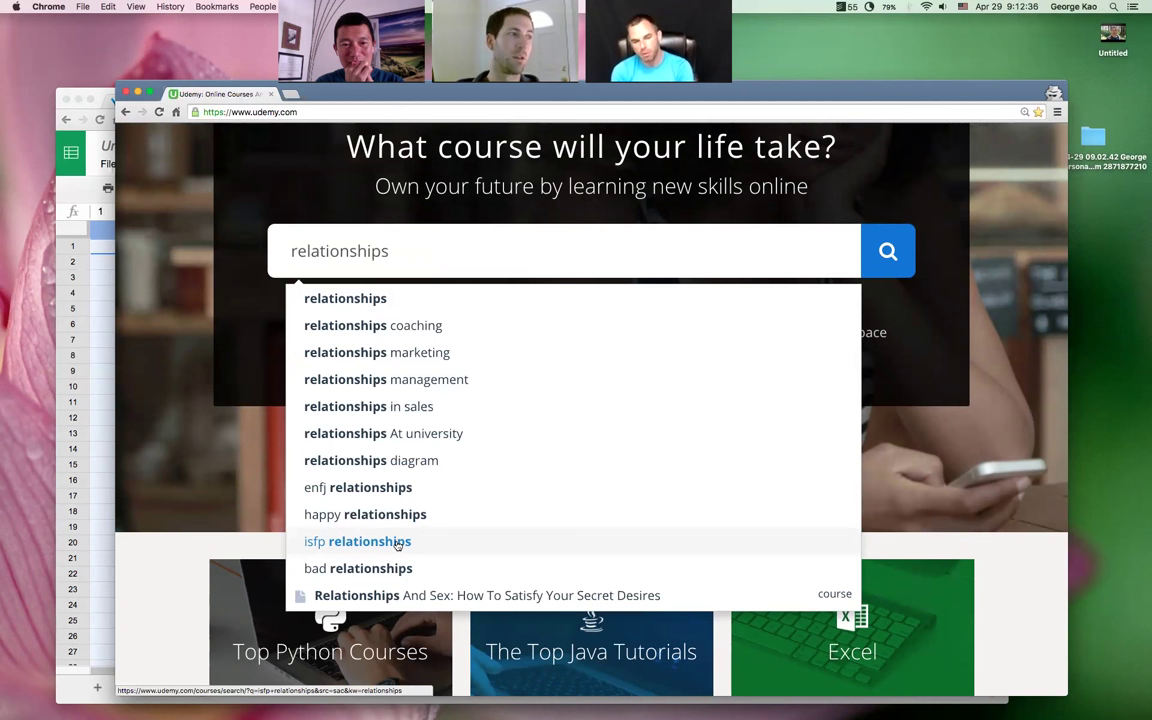
{"action": "left_click", "coordinate": [99, 315]}
Add happy relationships and bad relationships in B6:B7, numbered 6 and 7
{"action": "left_click", "coordinate": [188, 326]}
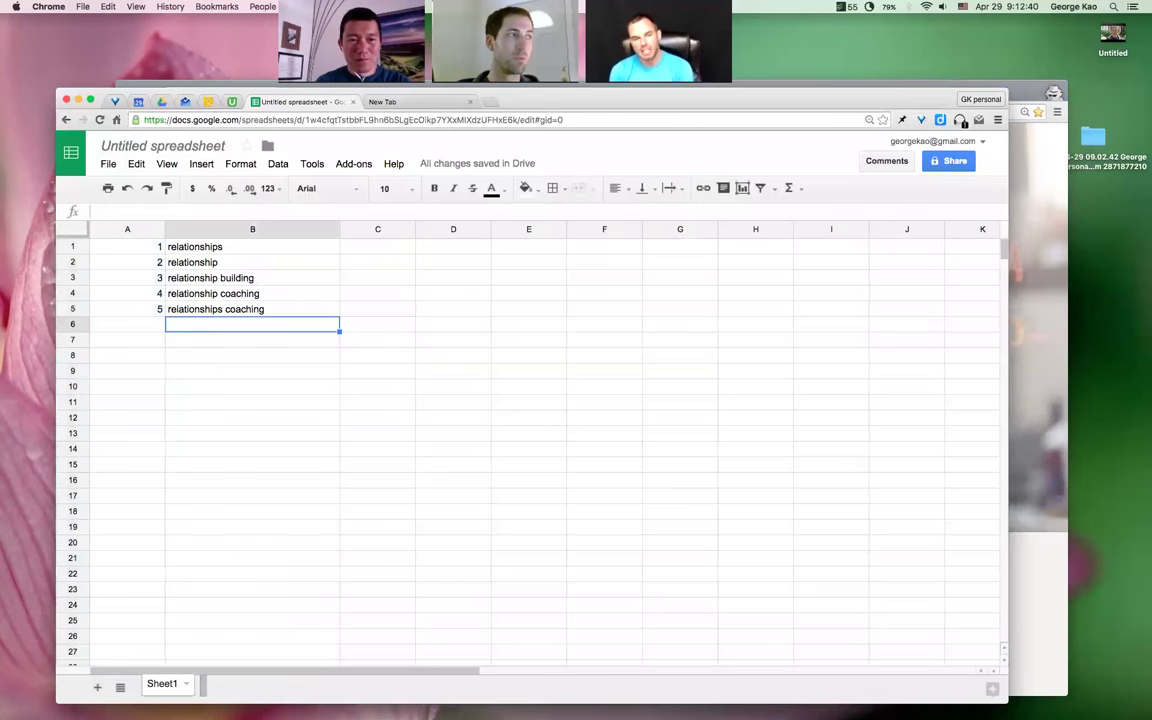
{"action": "type", "text": "happy relationships"}
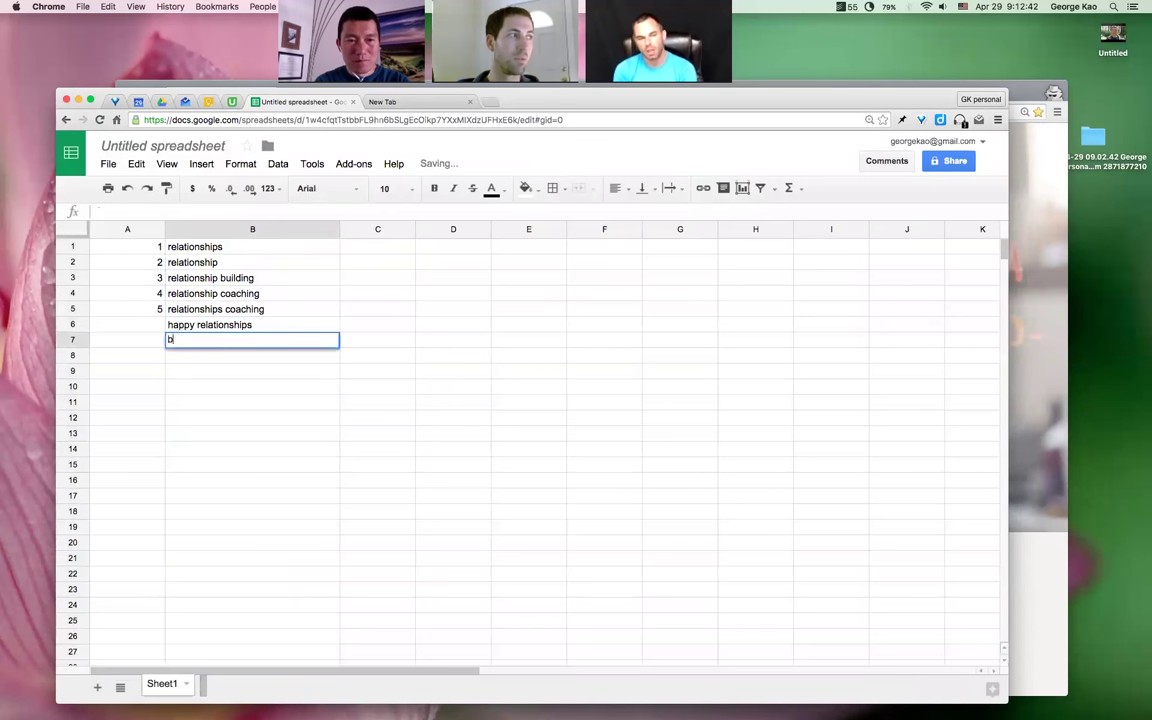
{"action": "type", "text": "d relationships"}
{"action": "key", "text": "Return"}
{"action": "key", "text": "Up"}
{"action": "key", "text": "Left"}
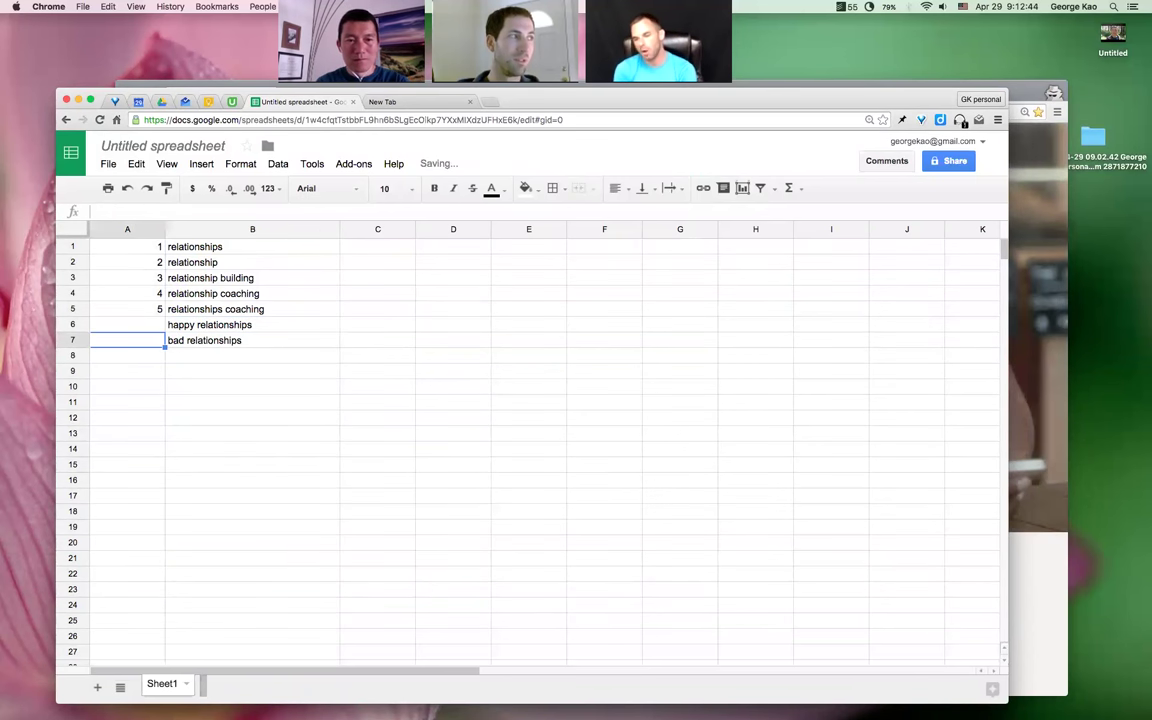
{"action": "key", "text": "Up"}
{"action": "type", "text": "6"}
{"action": "key", "text": "Return"}
{"action": "type", "text": "7"}
{"action": "key", "text": "Return"}
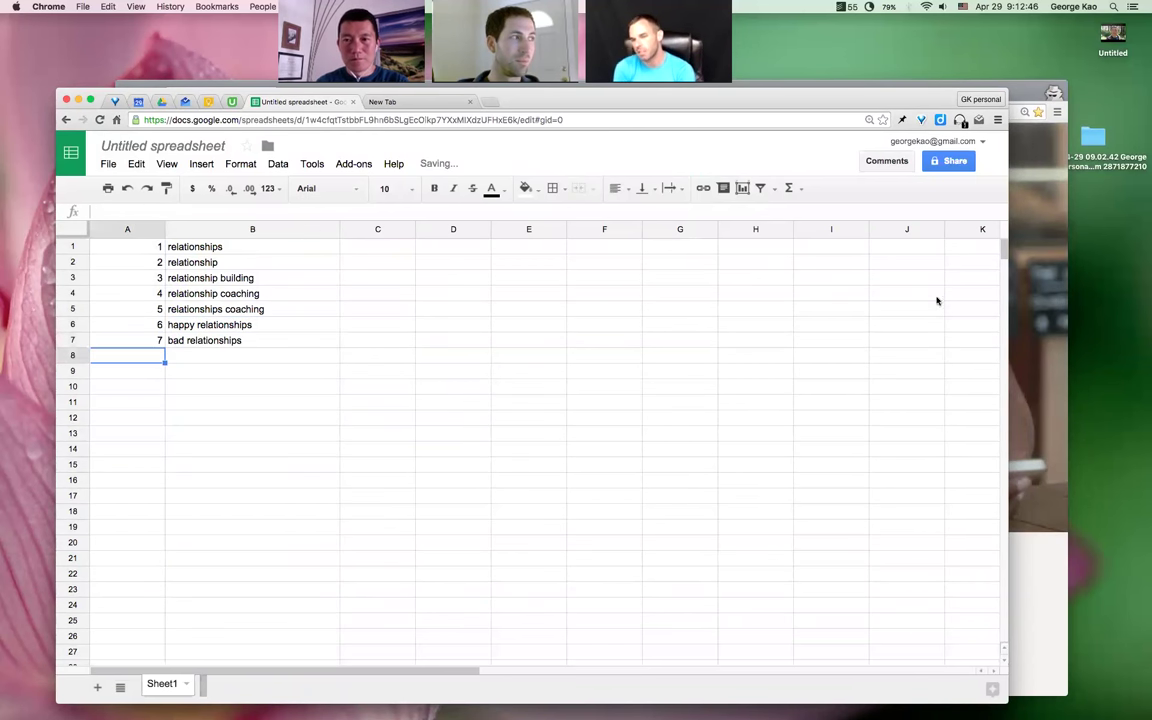
{"action": "left_click", "coordinate": [1035, 306]}
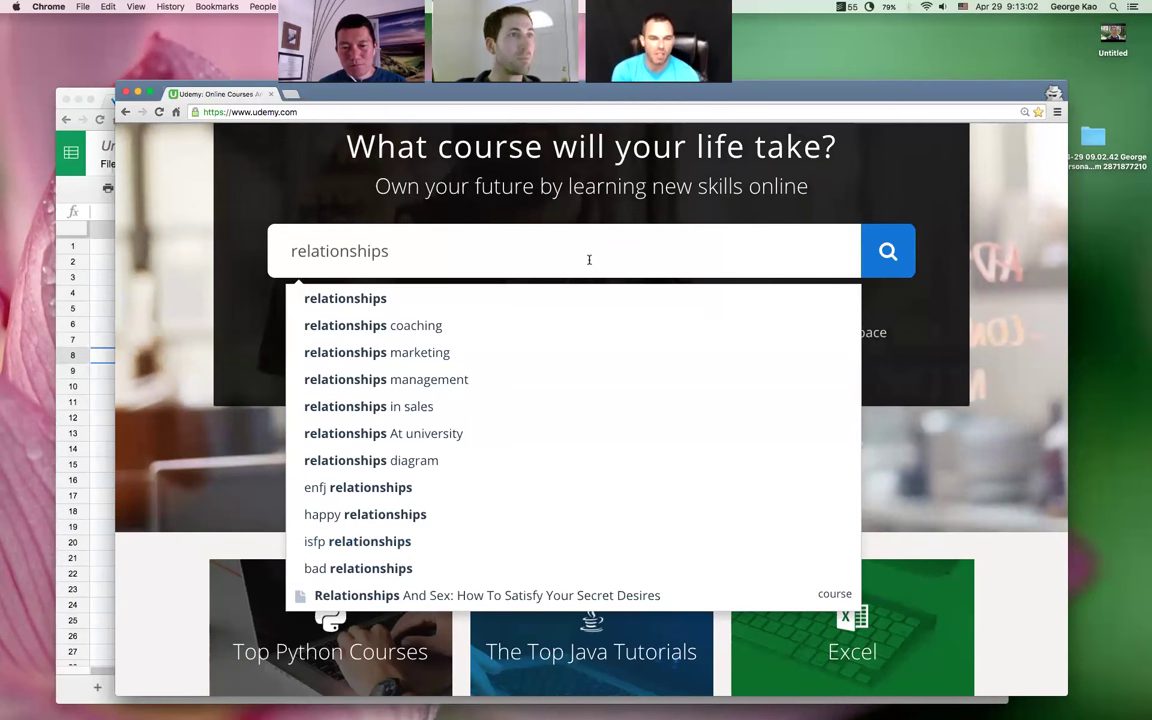
Clear the 'relationships' search, reload the Udemy home page and start typing 'ho'
{"action": "key", "text": "super+a"}
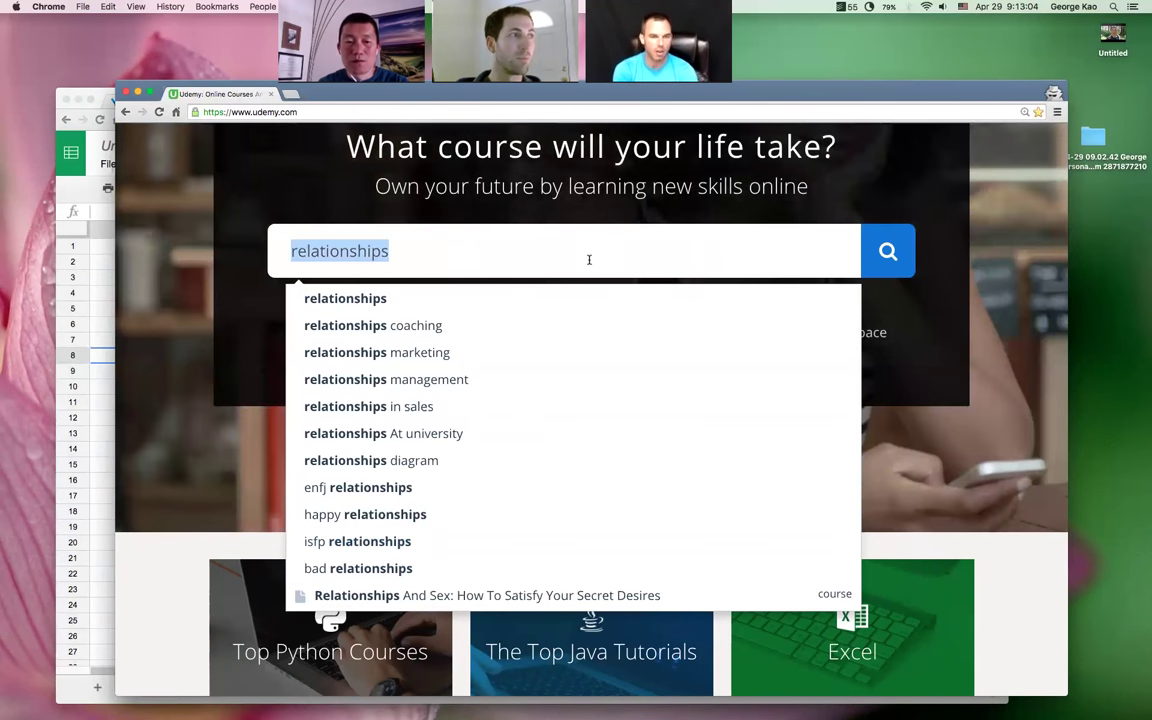
{"action": "type", "text": "how to"}
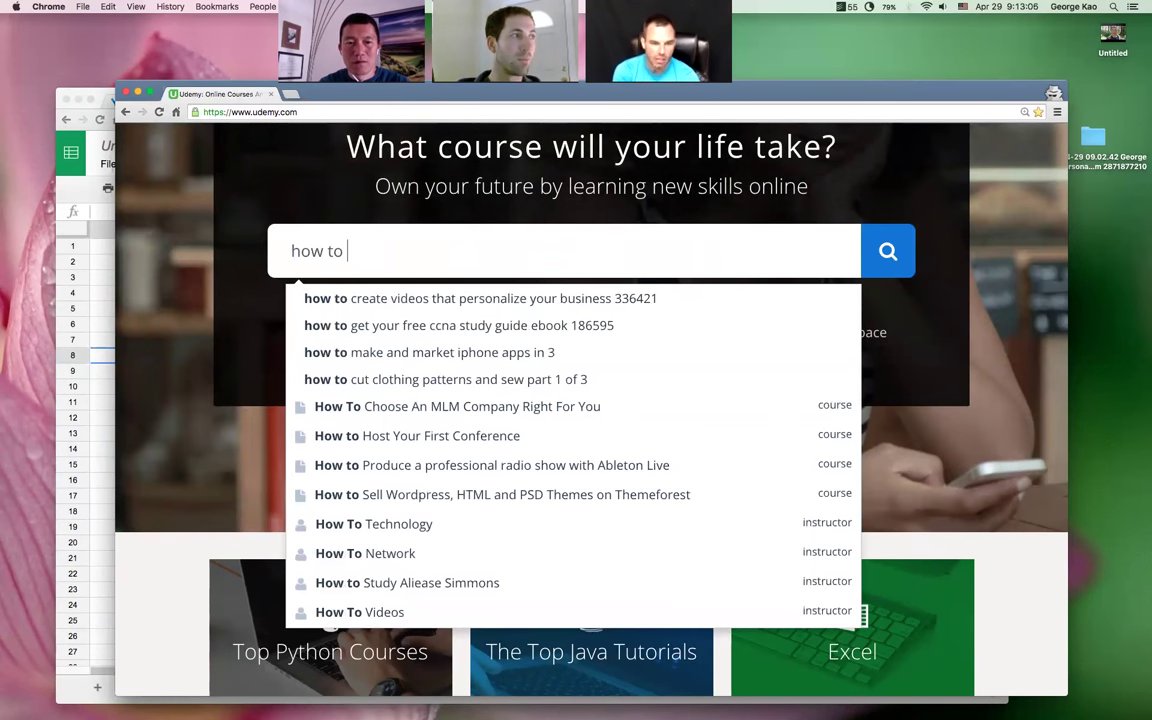
{"action": "key", "text": "super+a"}
{"action": "type", "text": "h"}
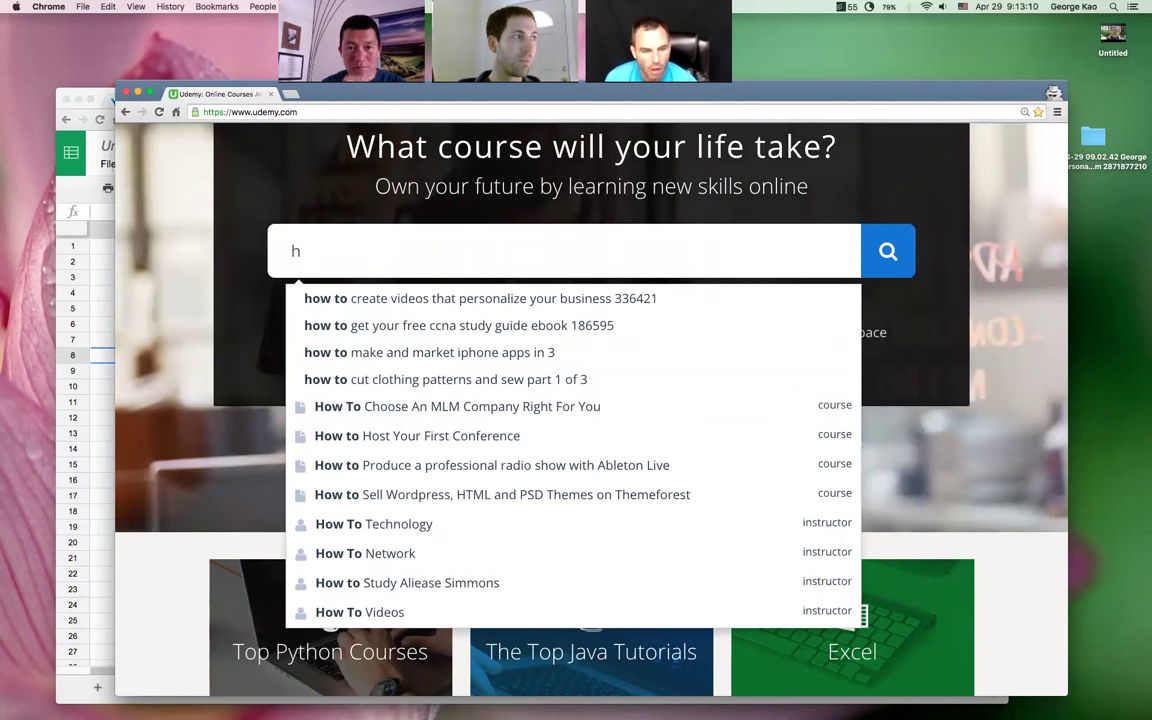
{"action": "key", "text": "BackSpace"}
{"action": "type", "text": "h"}
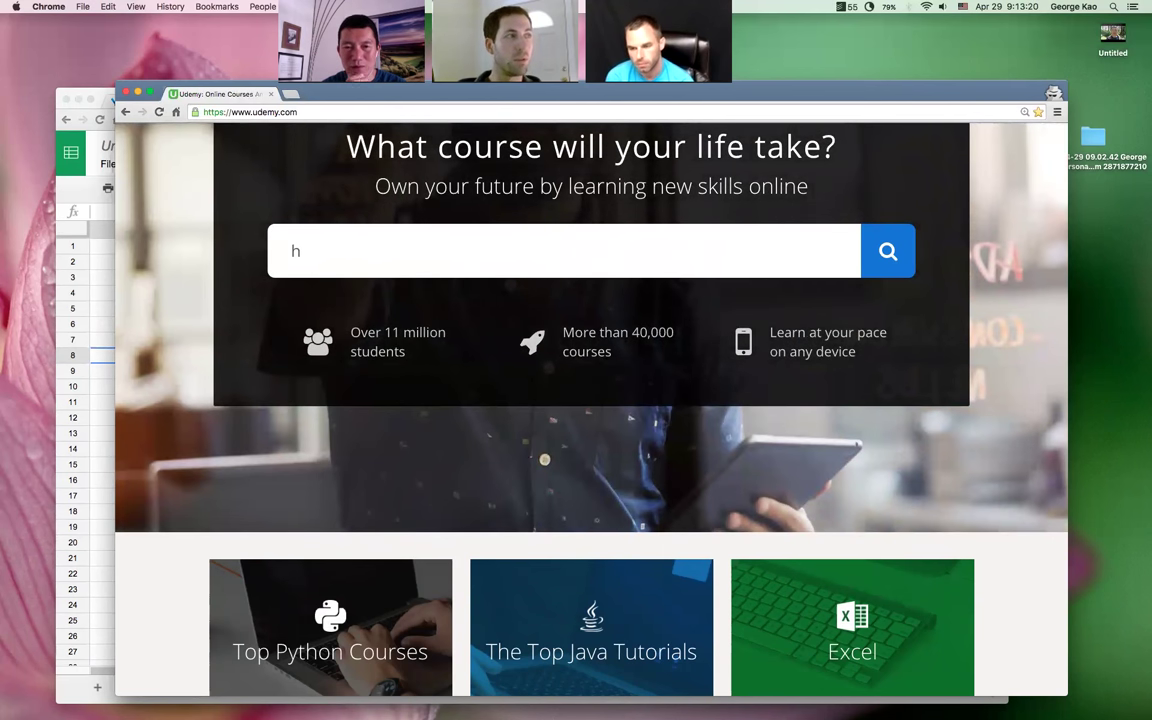
{"action": "left_click", "coordinate": [158, 112]}
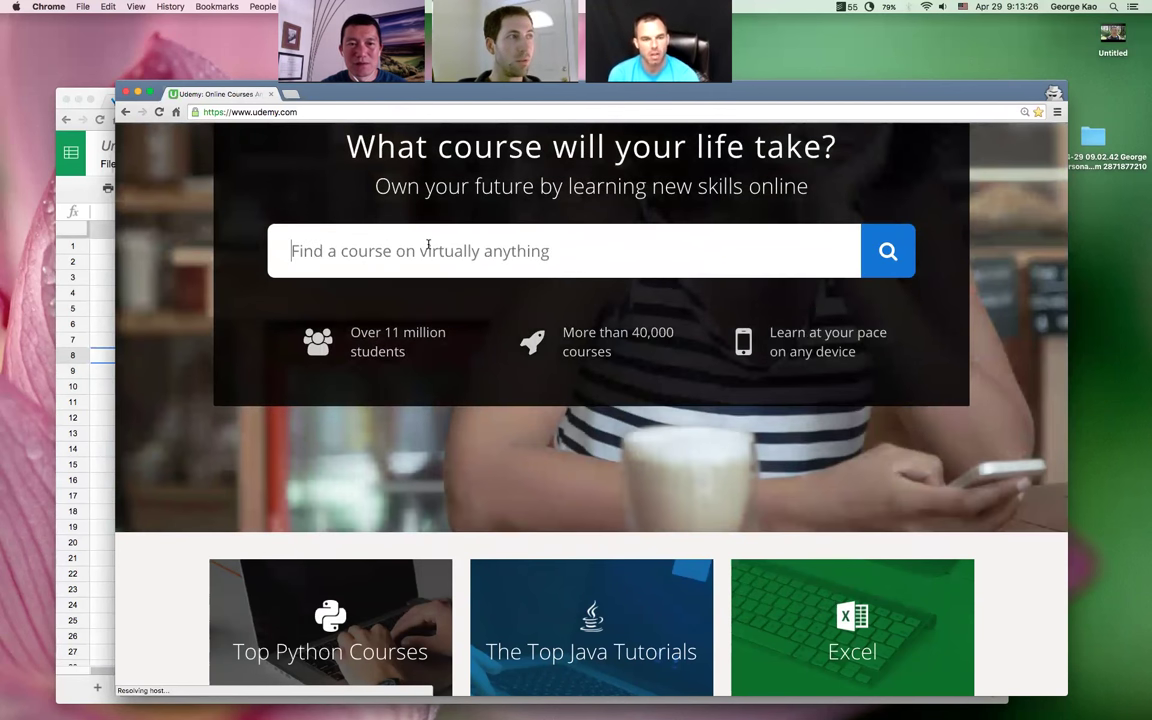
{"action": "type", "text": "h"}
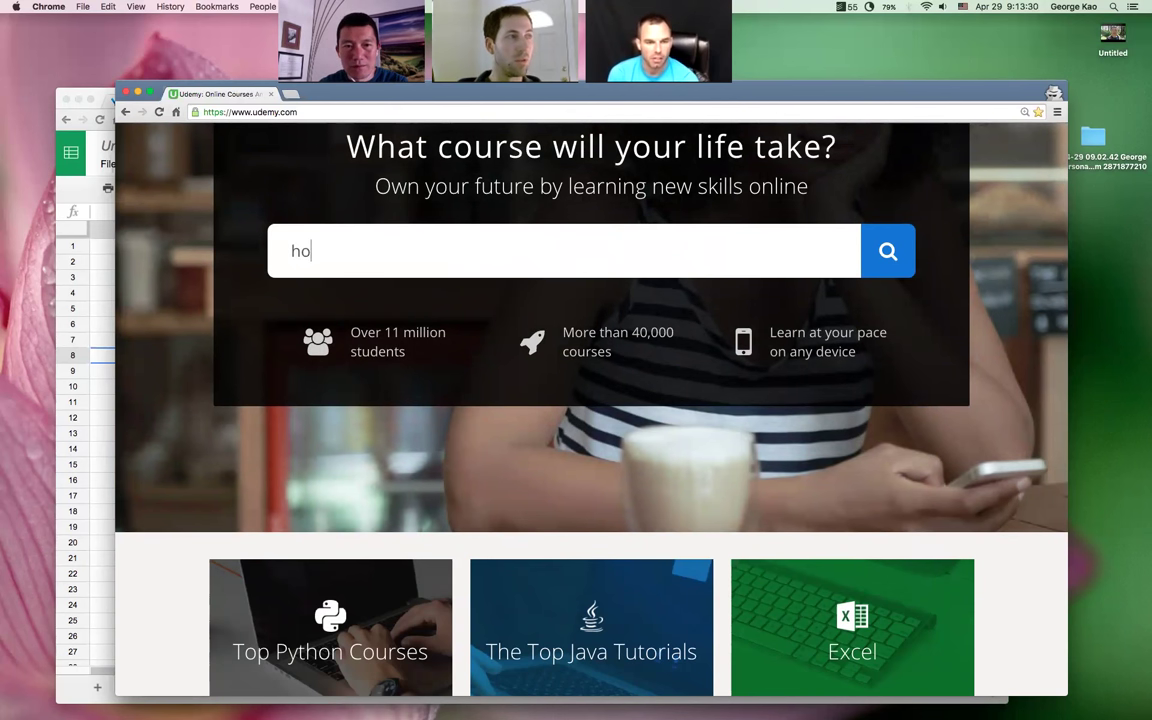
{"action": "type", "text": "o"}
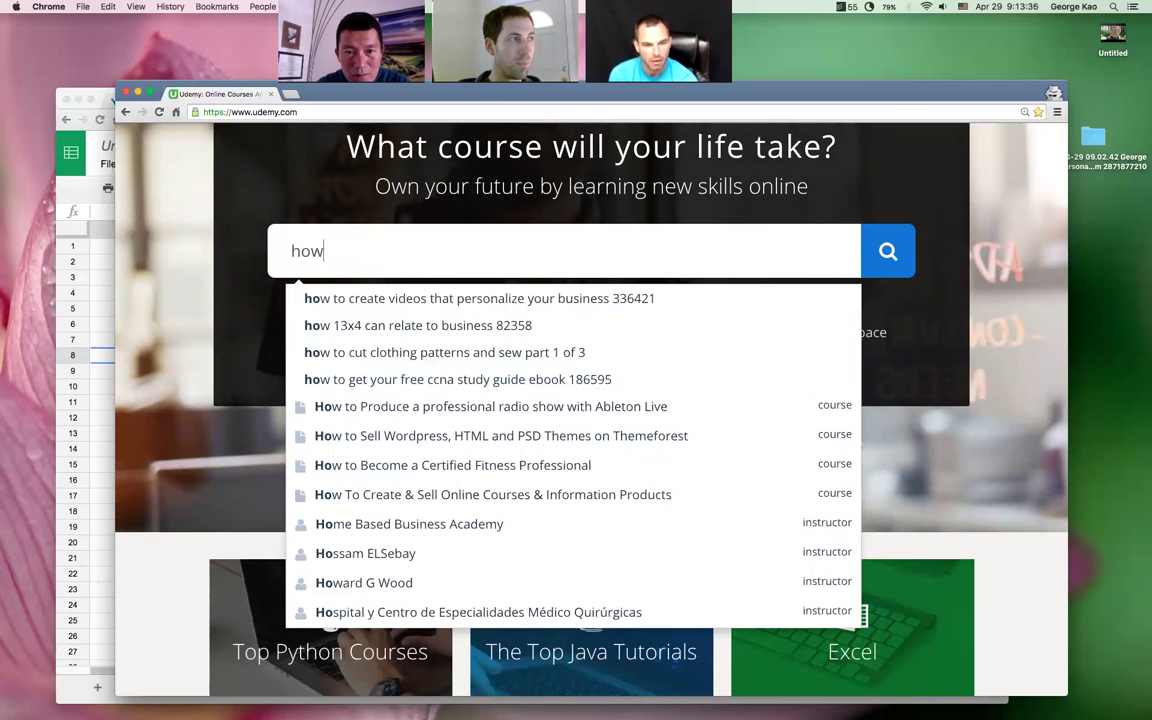
Extend the Udemy search to 'how to have' and read suggestions like how to have fun
{"action": "type", "text": "w"}
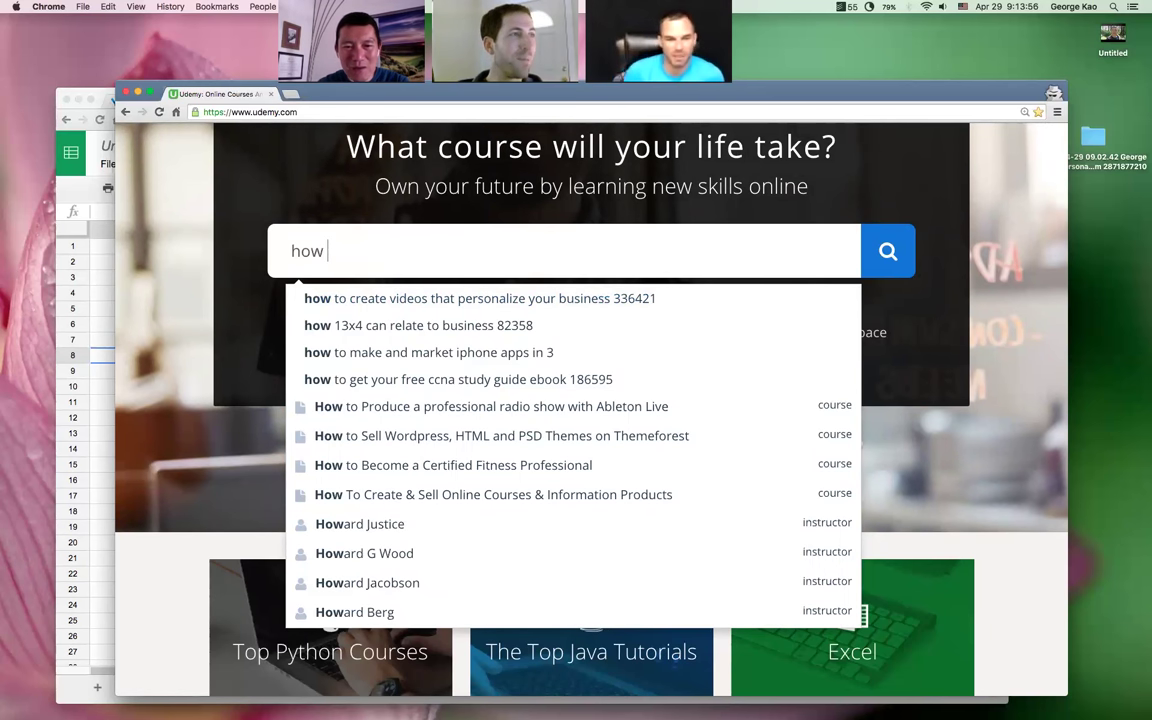
{"action": "type", "text": "to hav"}
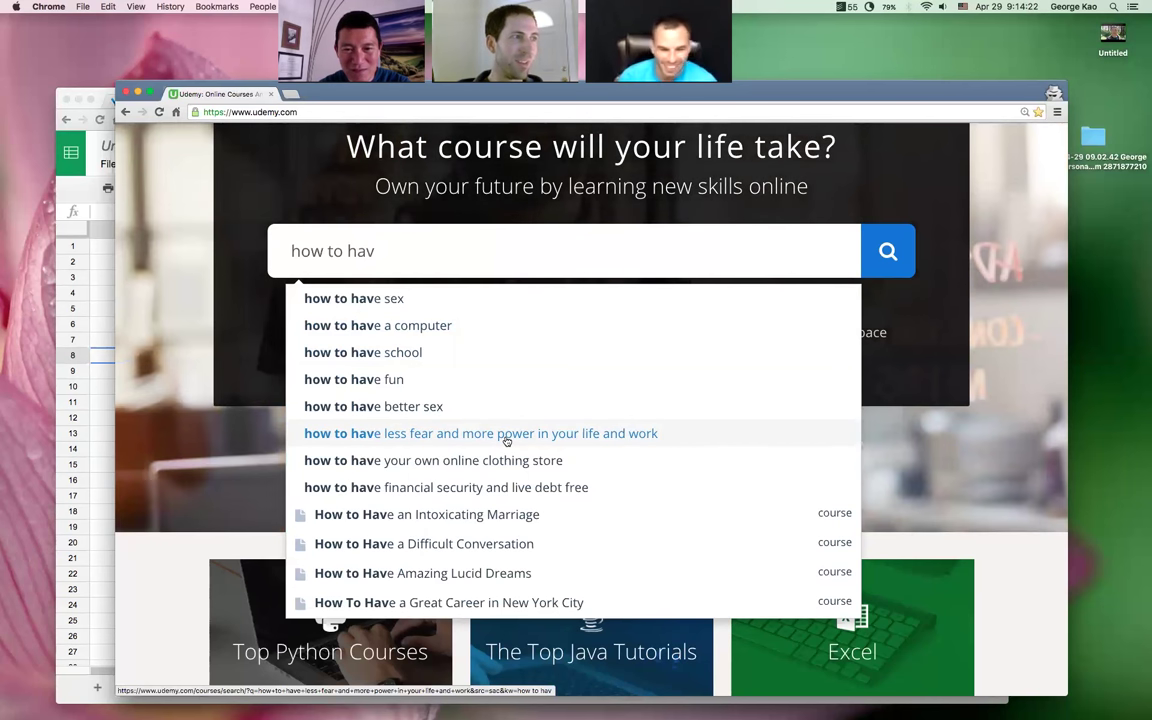
{"action": "type", "text": "e"}
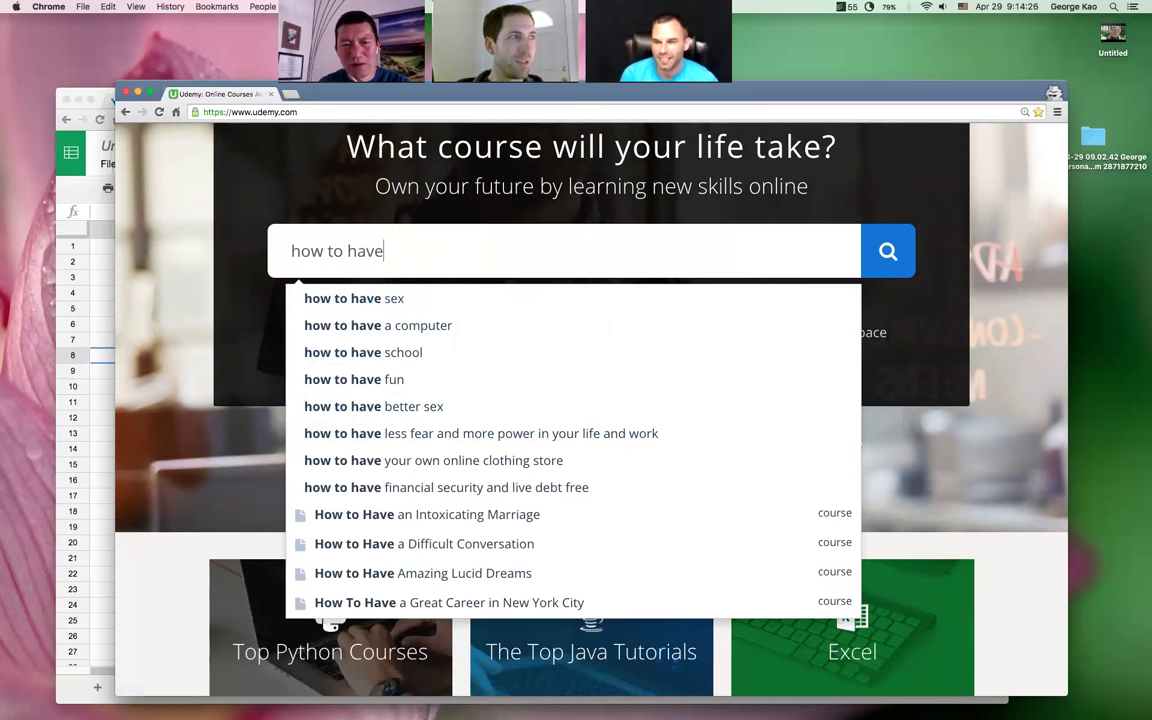
{"action": "type", "text": " b"}
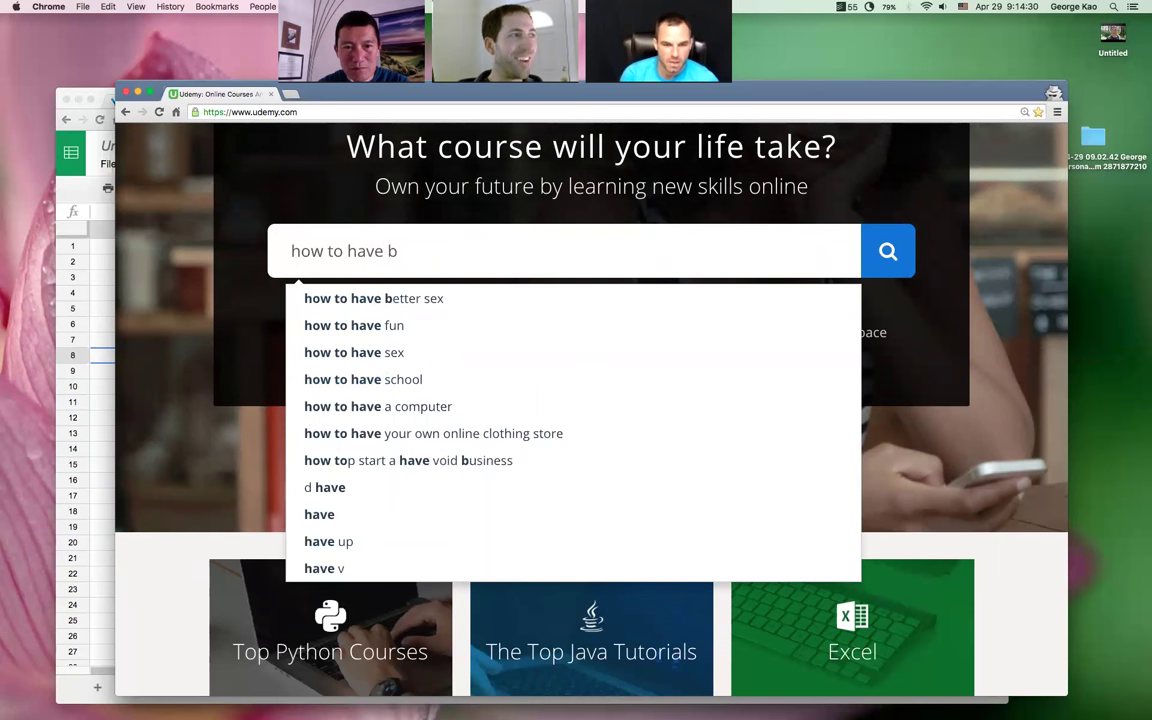
{"action": "type", "text": "e"}
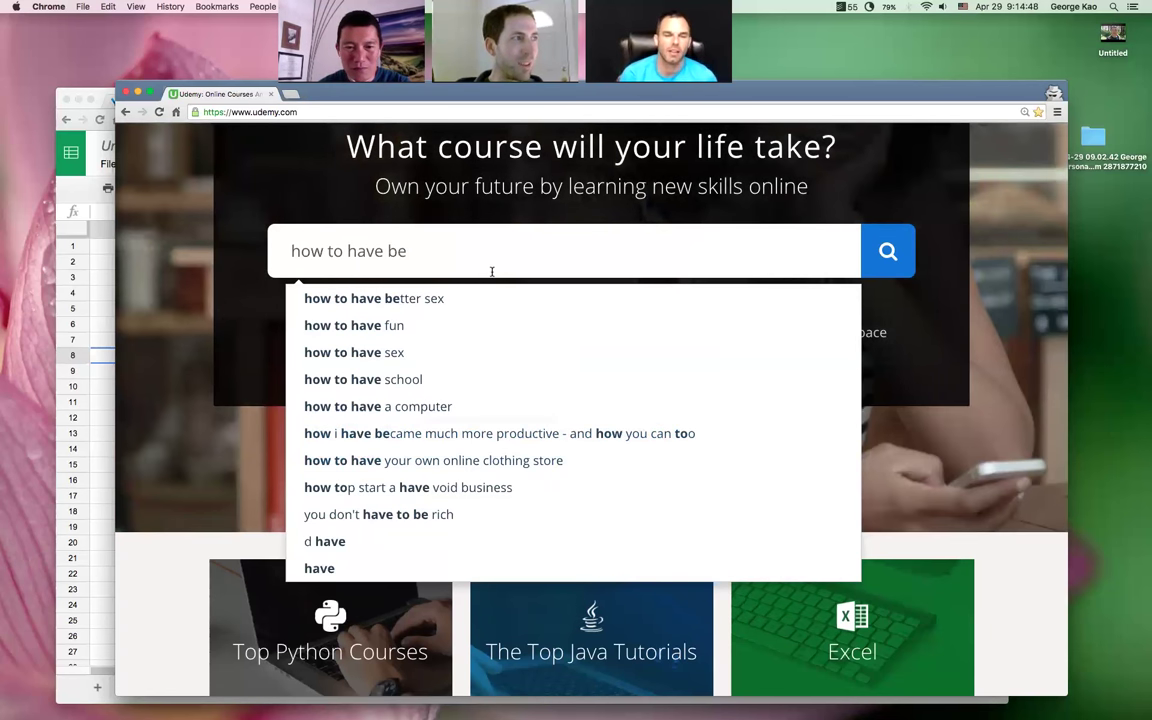
Extend the Udemy search to 'how to have bet' to show suggestions like 'how to have better sex'
{"action": "type", "text": "t"}
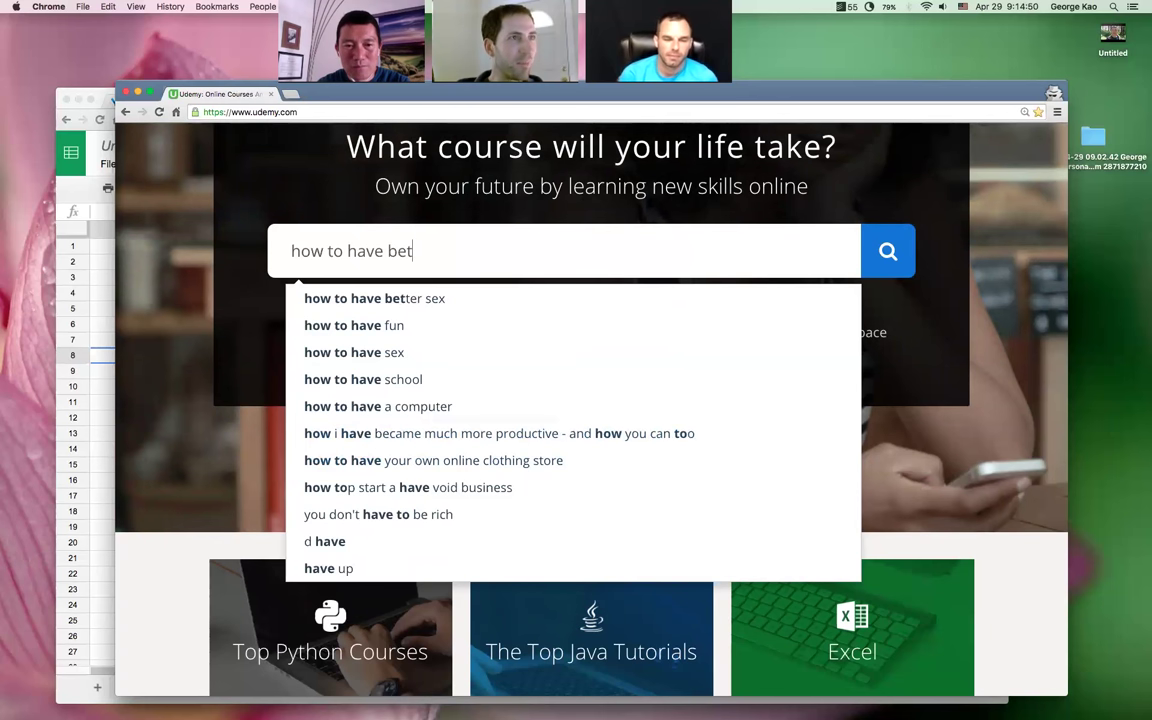
{"action": "type", "text": "t"}
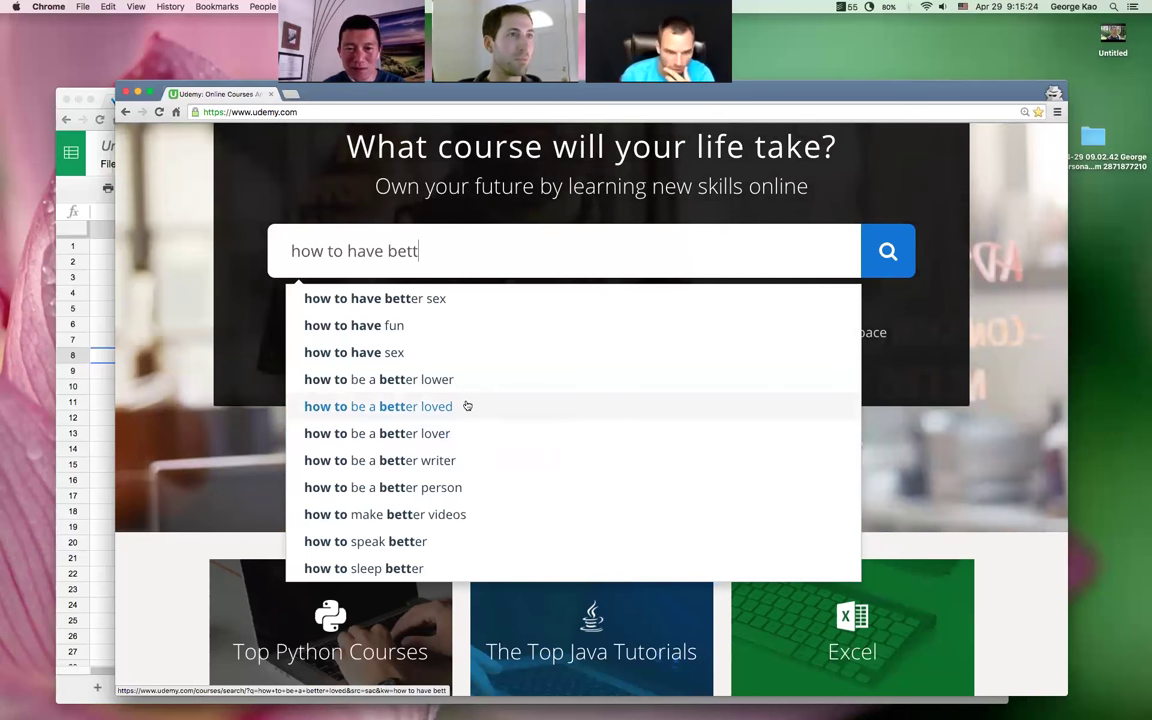
Enter 'how to be better loved' and 'how to be a better lover' in B8:B9 of the keyword sheet
{"action": "left_click", "coordinate": [103, 372]}
{"action": "left_click", "coordinate": [226, 358]}
{"action": "type", "text": "how to be better loved"}
{"action": "key", "text": "Return"}
{"action": "type", "text": "how "}
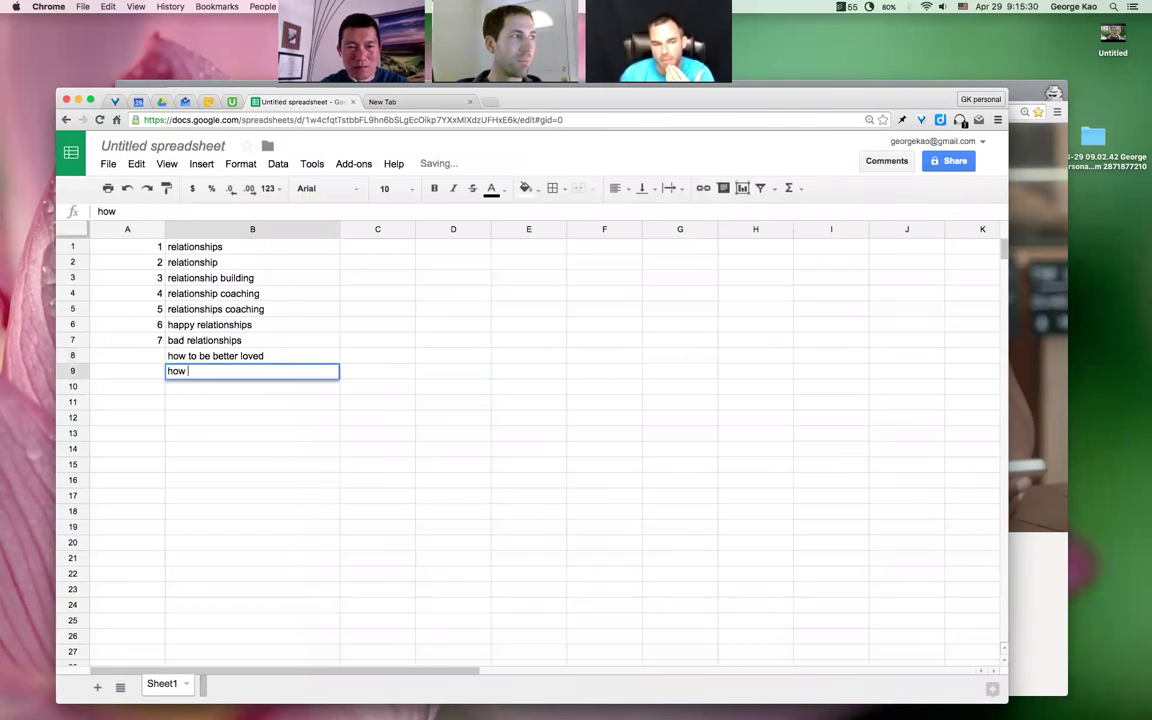
{"action": "type", "text": "to be a better lover"}
{"action": "key", "text": "Tab"}
{"action": "left_click", "coordinate": [1020, 231]}
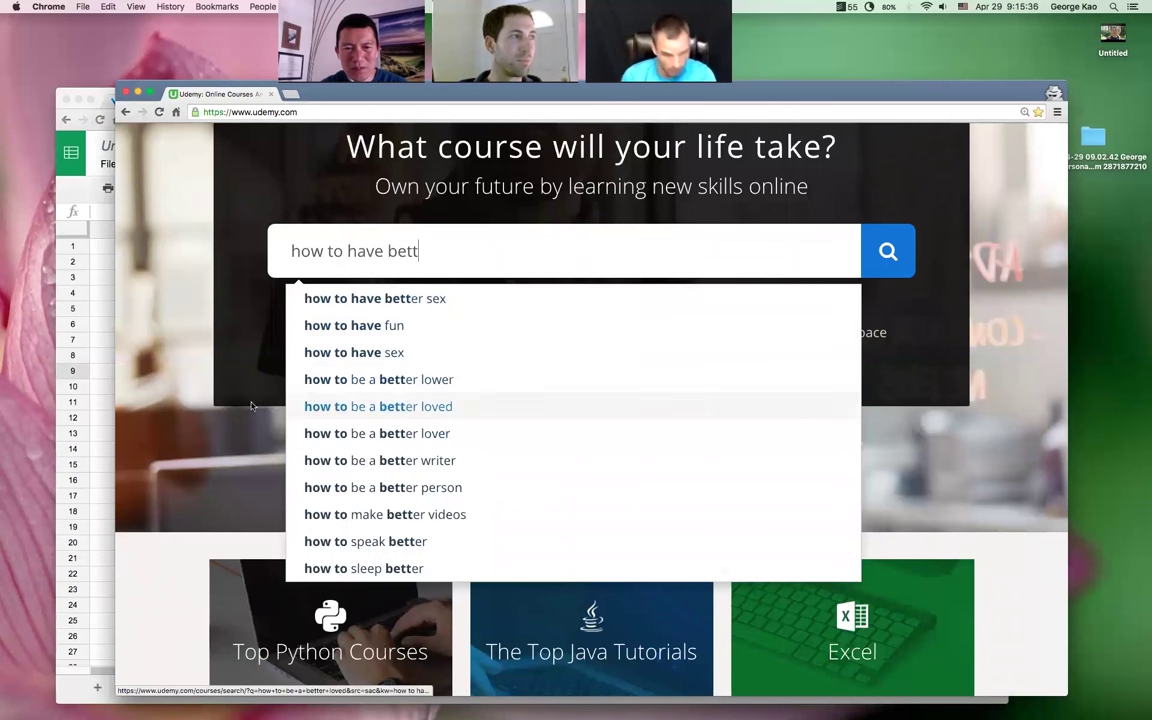
Delete row 8 so 'how to be a better lover' follows bad relationships
{"action": "left_click", "coordinate": [107, 378]}
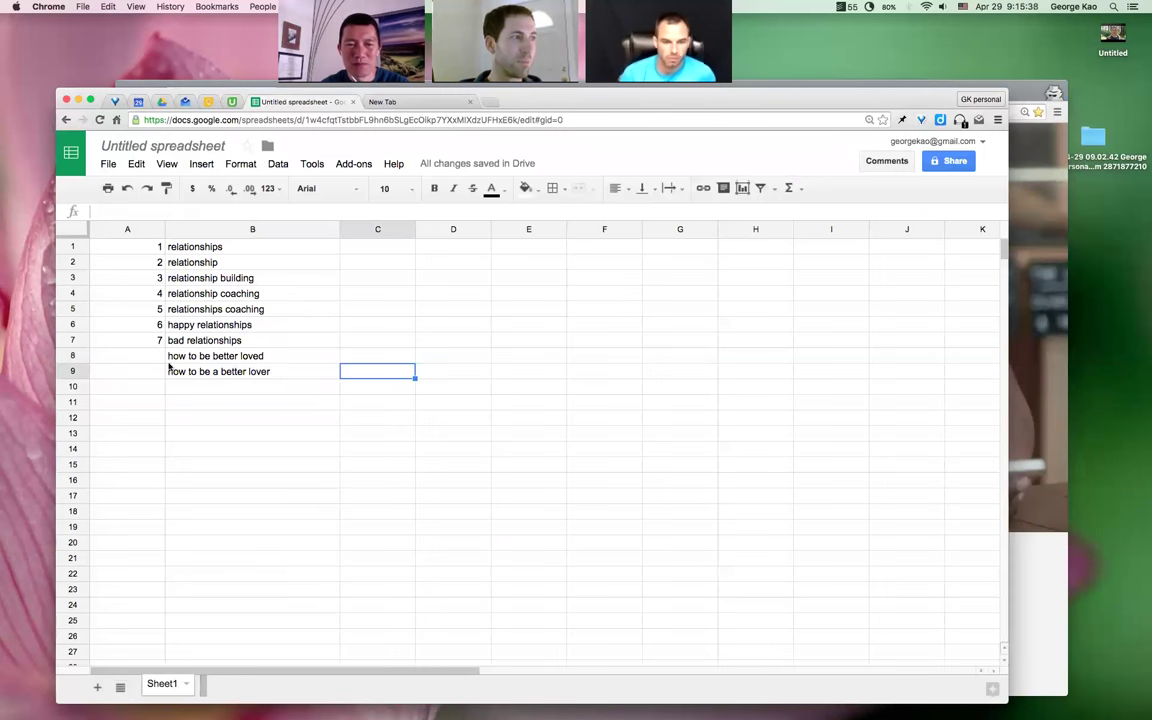
{"action": "right_click", "coordinate": [73, 356]}
{"action": "left_click", "coordinate": [193, 502]}
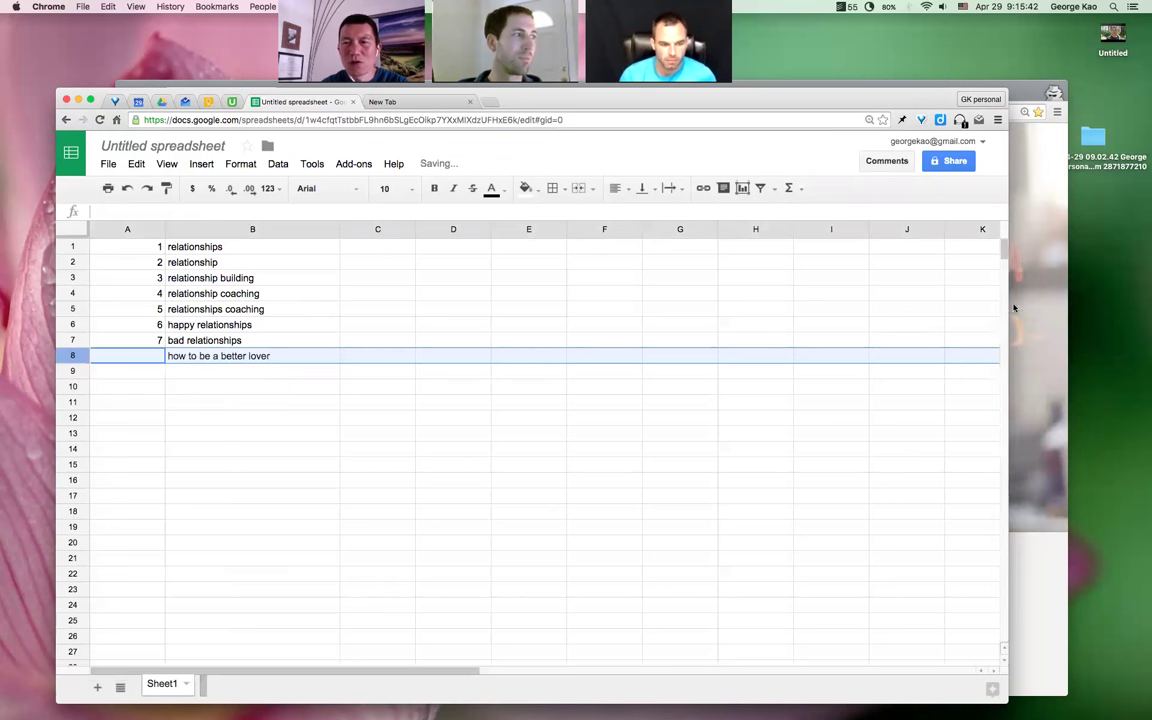
{"action": "left_click", "coordinate": [1034, 309]}
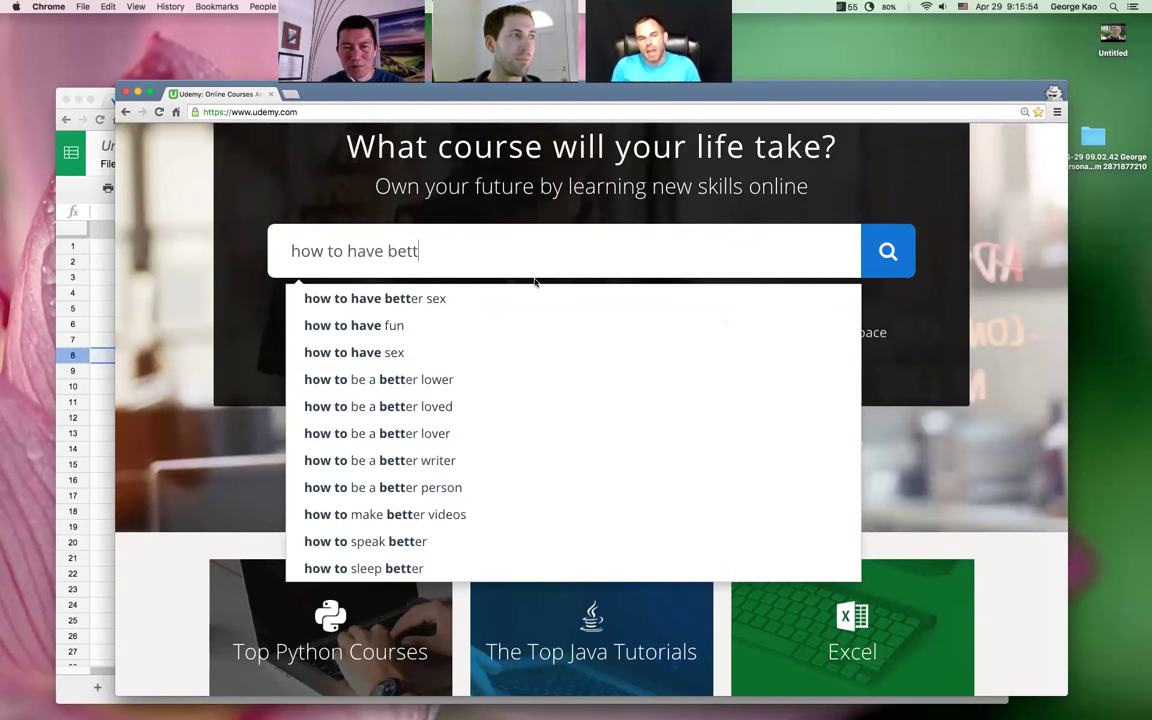
Replace the Udemy search text with 'parenting tech' to see parenting suggestions
{"action": "key", "text": "BackSpace"}
{"action": "key", "text": "BackSpace"}
{"action": "key", "text": "BackSpace"}
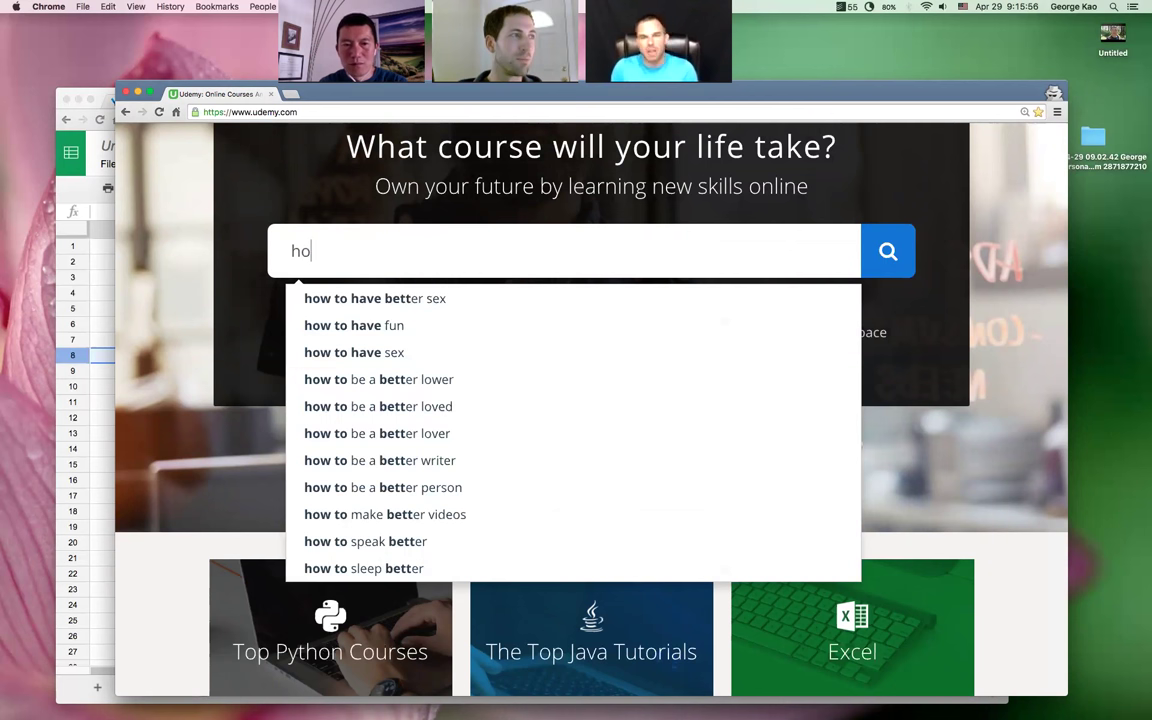
{"action": "key", "text": "BackSpace"}
{"action": "key", "text": "BackSpace"}
{"action": "type", "text": "parenting"}
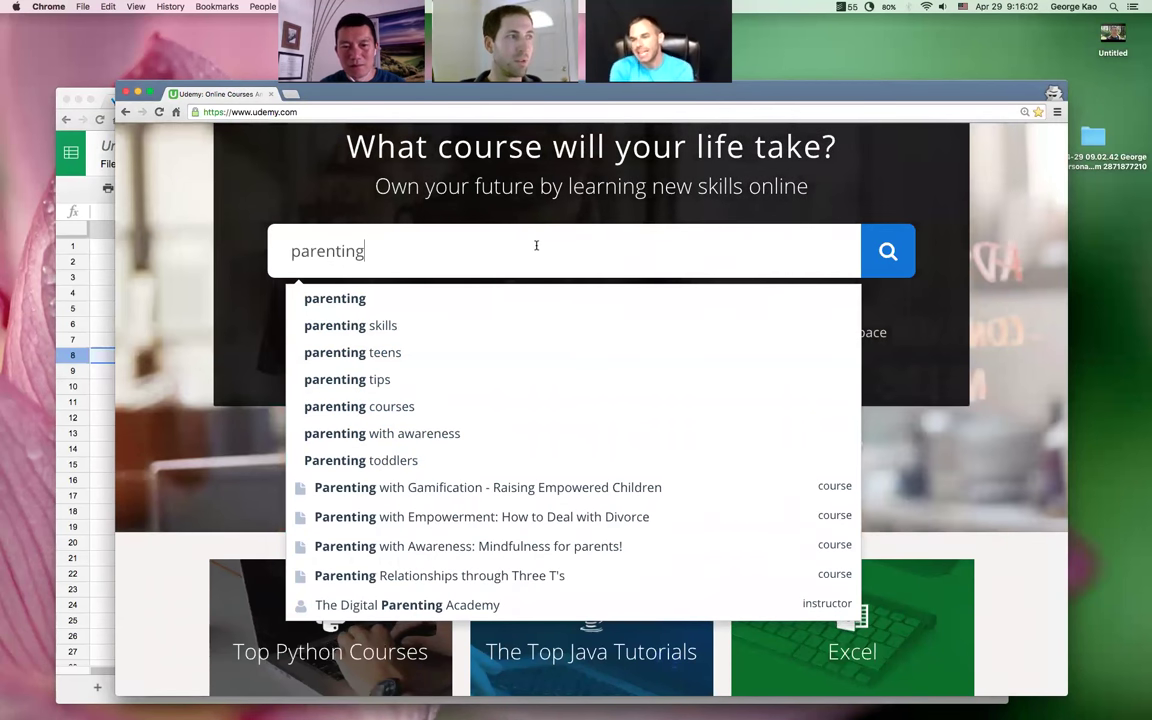
{"action": "type", "text": " te"}
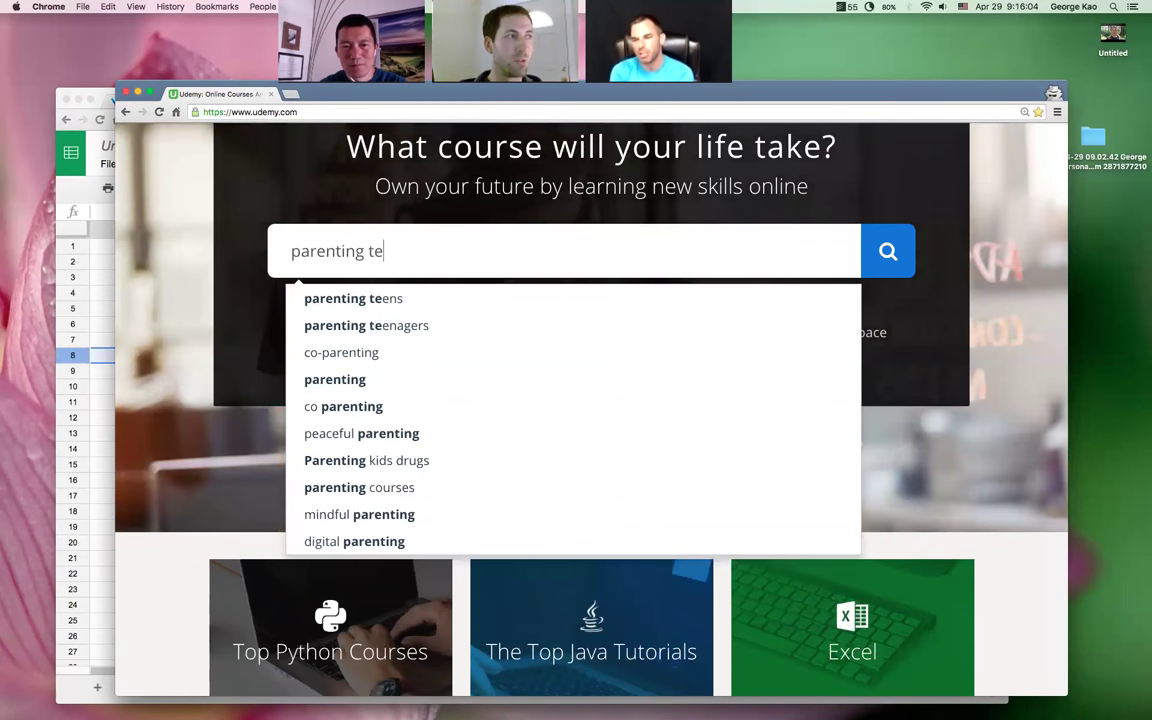
{"action": "type", "text": "ch"}
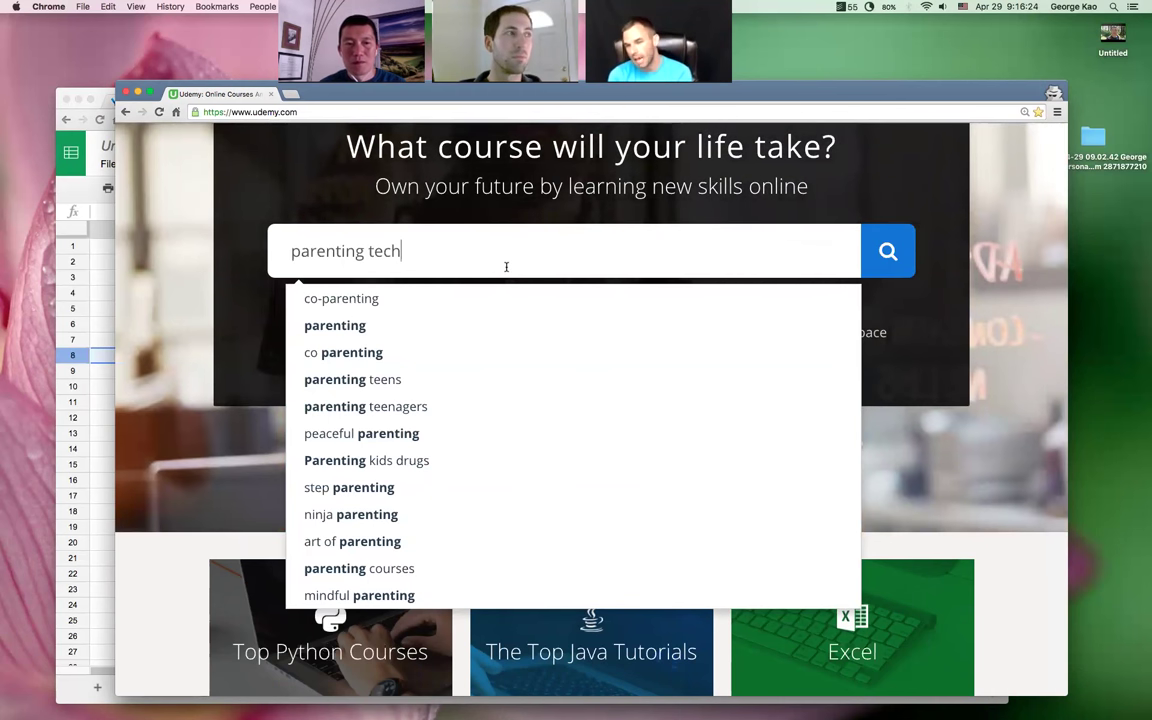
Load Google AdWords Keyword Planner in a new browser tab
{"action": "left_click", "coordinate": [107, 369]}
{"action": "key", "text": "super+t"}
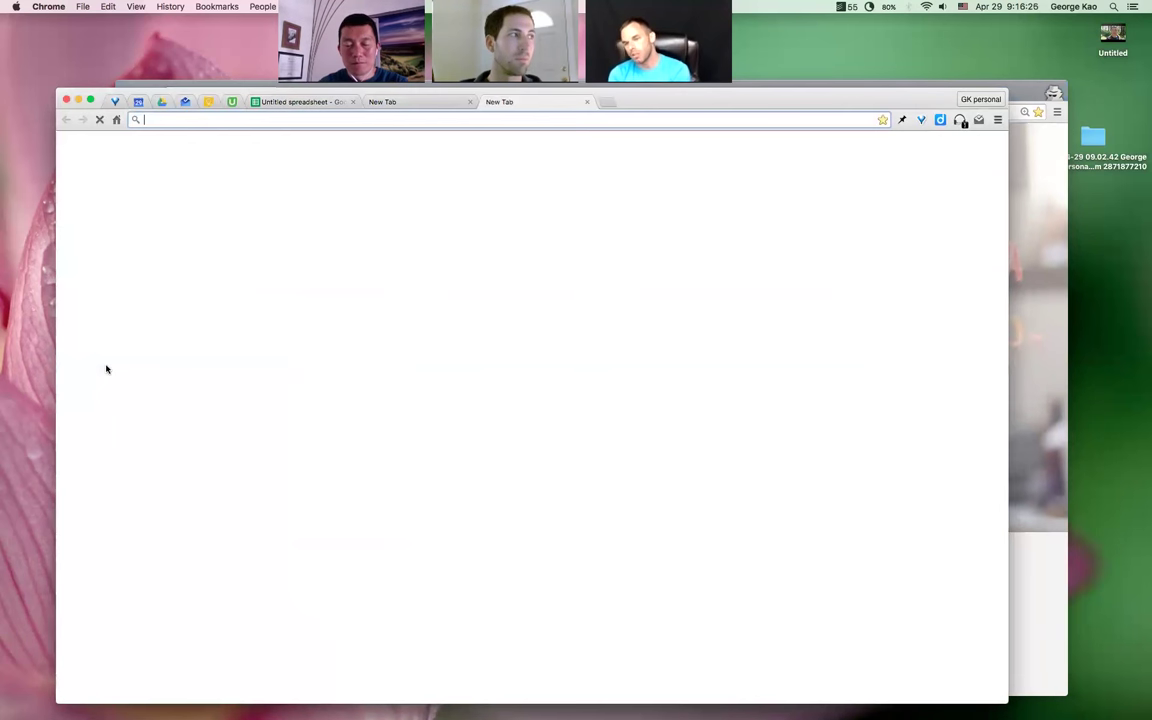
{"action": "type", "text": "keyword planner"}
{"action": "key", "text": "Down"}
{"action": "key", "text": "Return"}
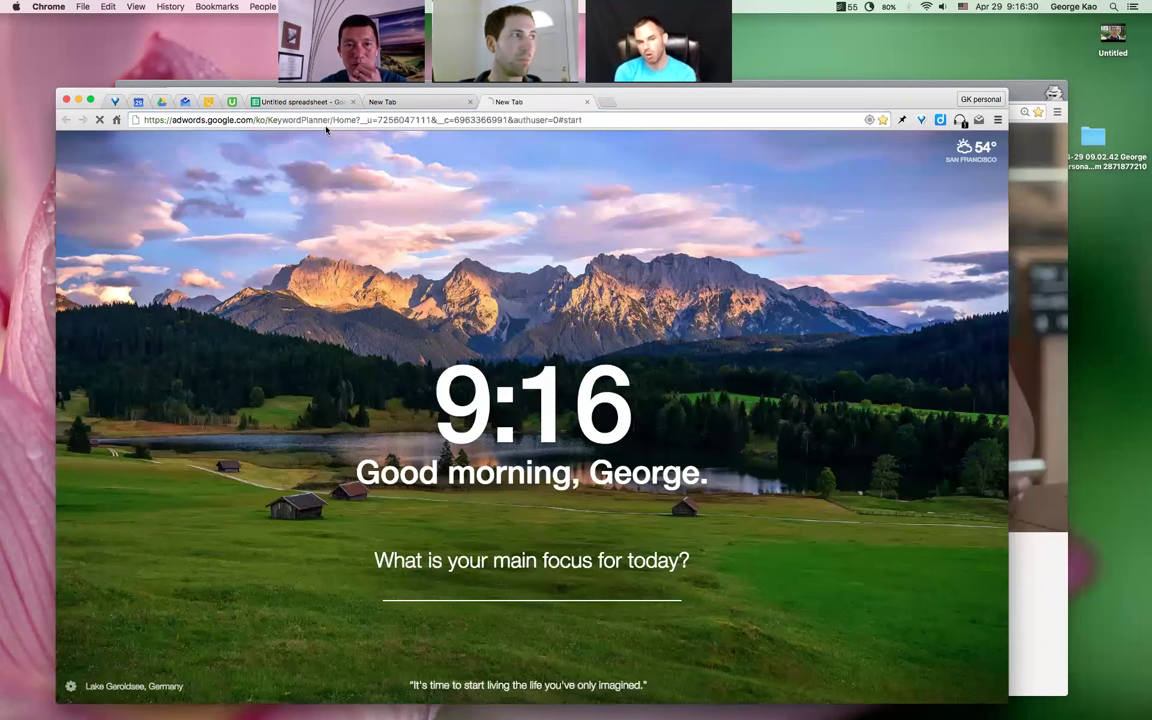
Copy the eight relationship keywords in B1:B8 of the spreadsheet
{"action": "left_click", "coordinate": [296, 102]}
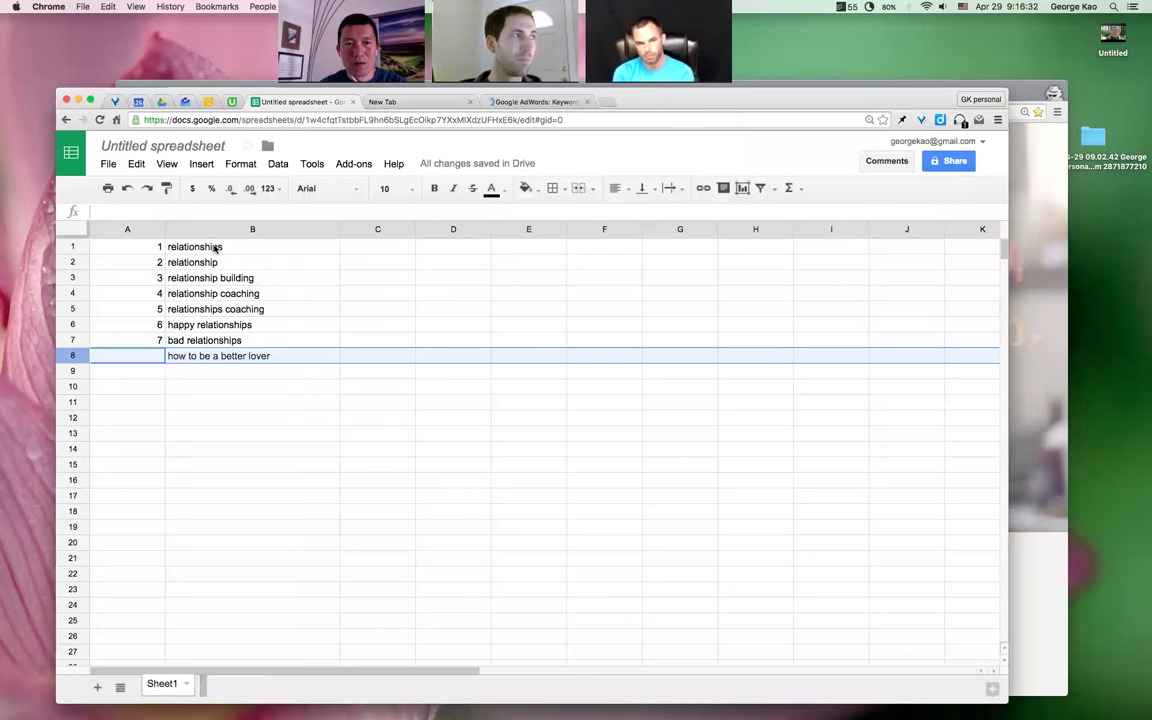
{"action": "left_click_drag", "start_coordinate": [216, 247], "coordinate": [222, 356]}
{"action": "key", "text": "ctrl+c"}
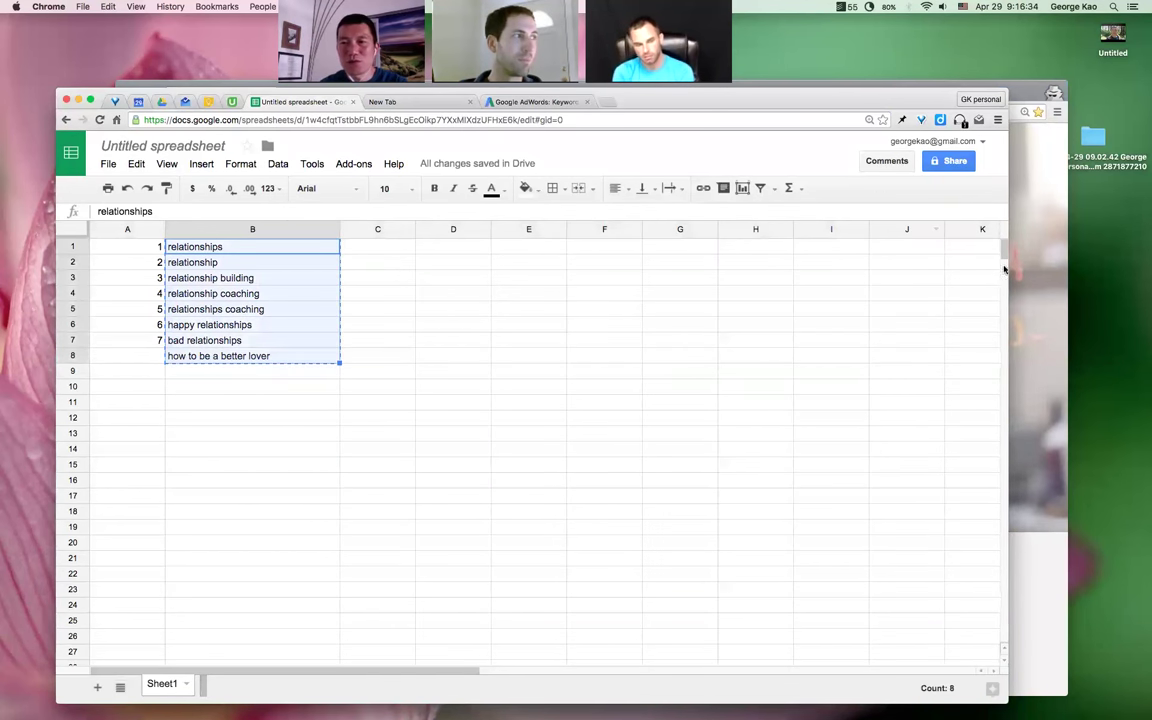
{"action": "left_click", "coordinate": [1025, 271]}
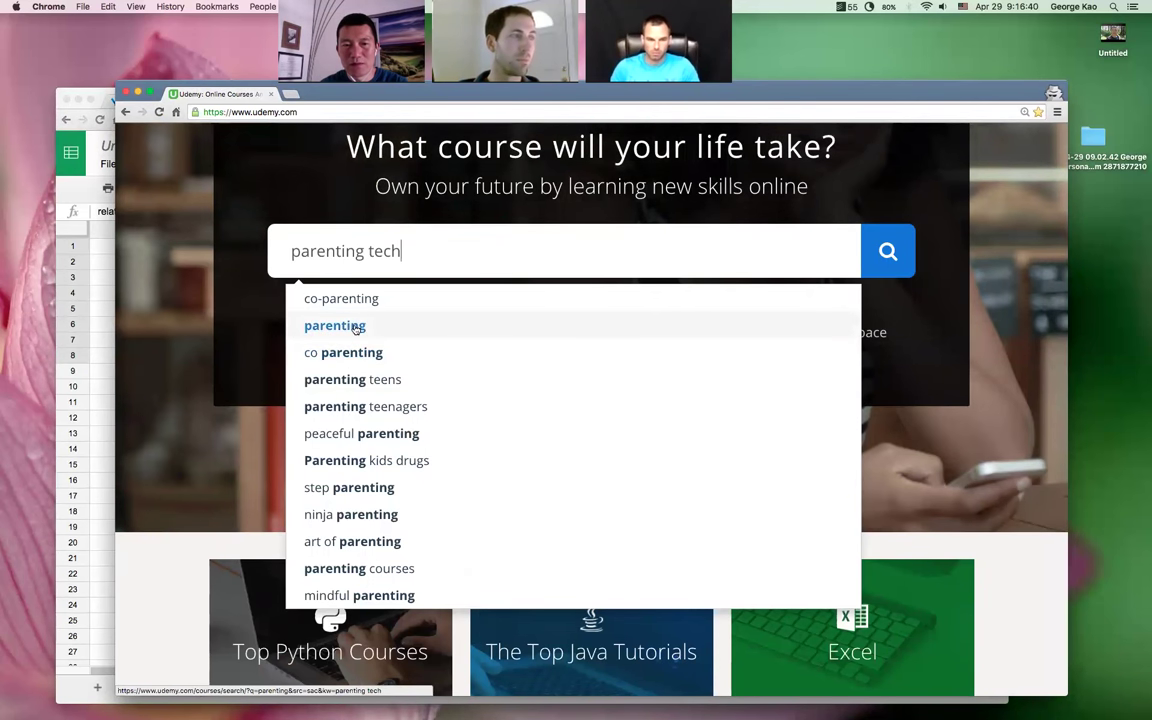
Run the Udemy course search for 'parenting' and sign in to AdWords Keyword Planner
{"action": "left_click", "coordinate": [357, 328]}
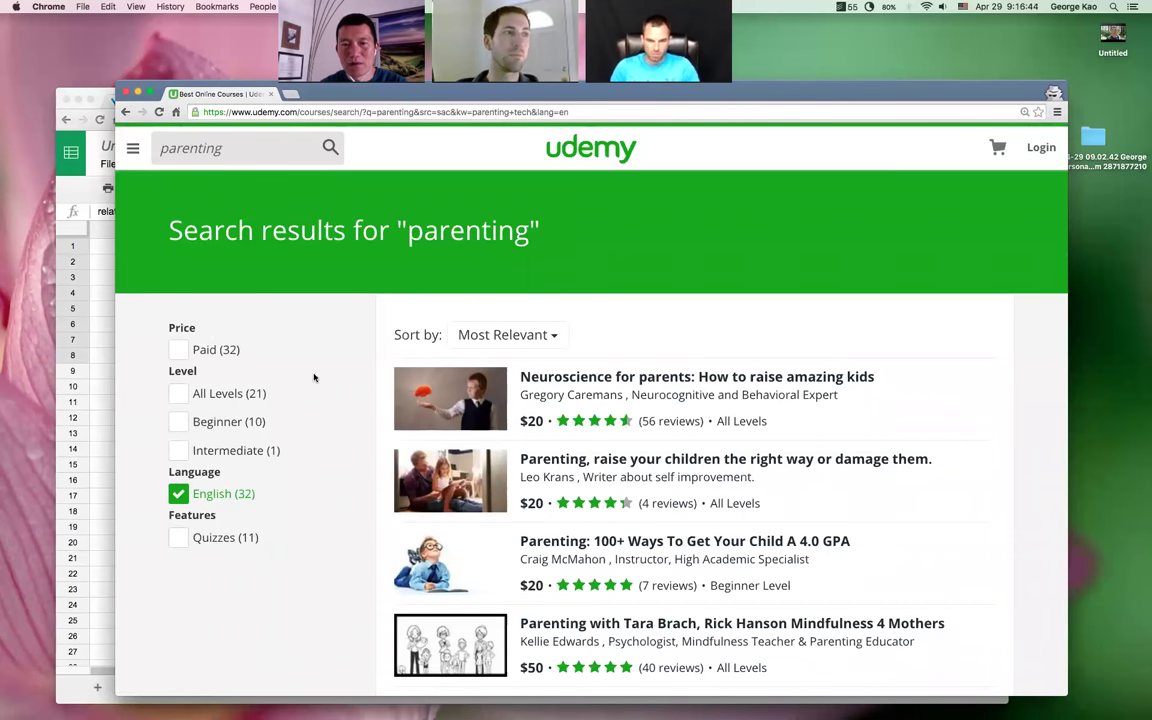
{"action": "left_click", "coordinate": [104, 295]}
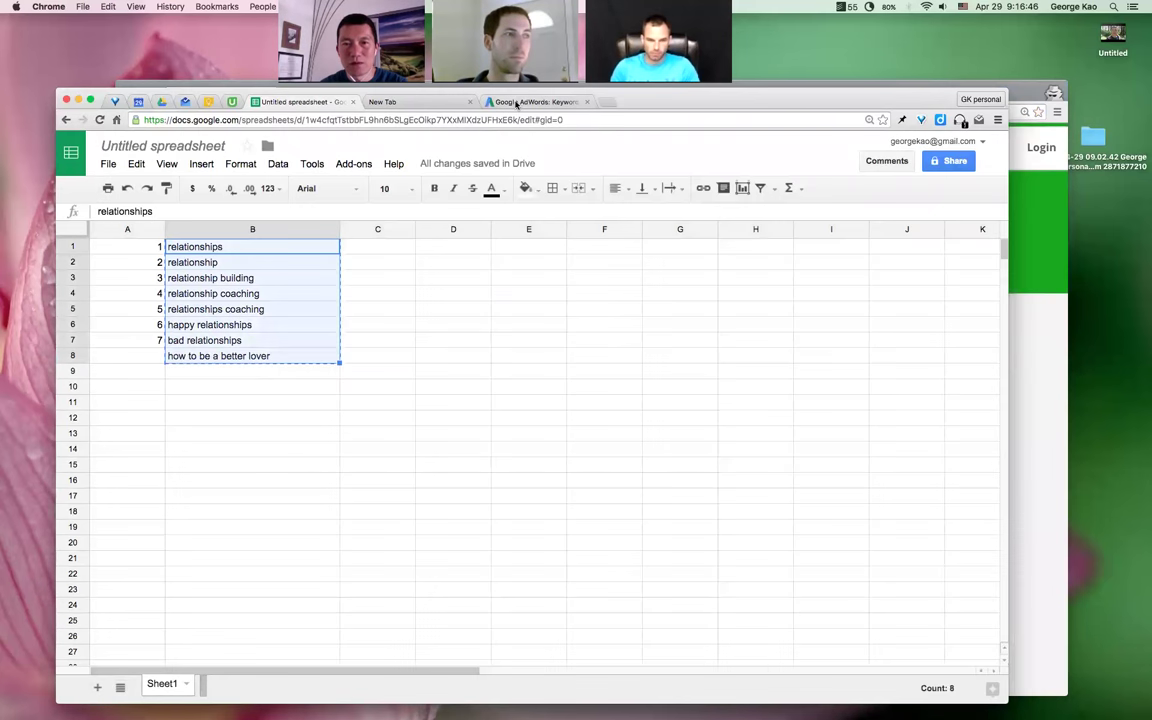
{"action": "left_click", "coordinate": [520, 101]}
{"action": "left_click", "coordinate": [245, 326]}
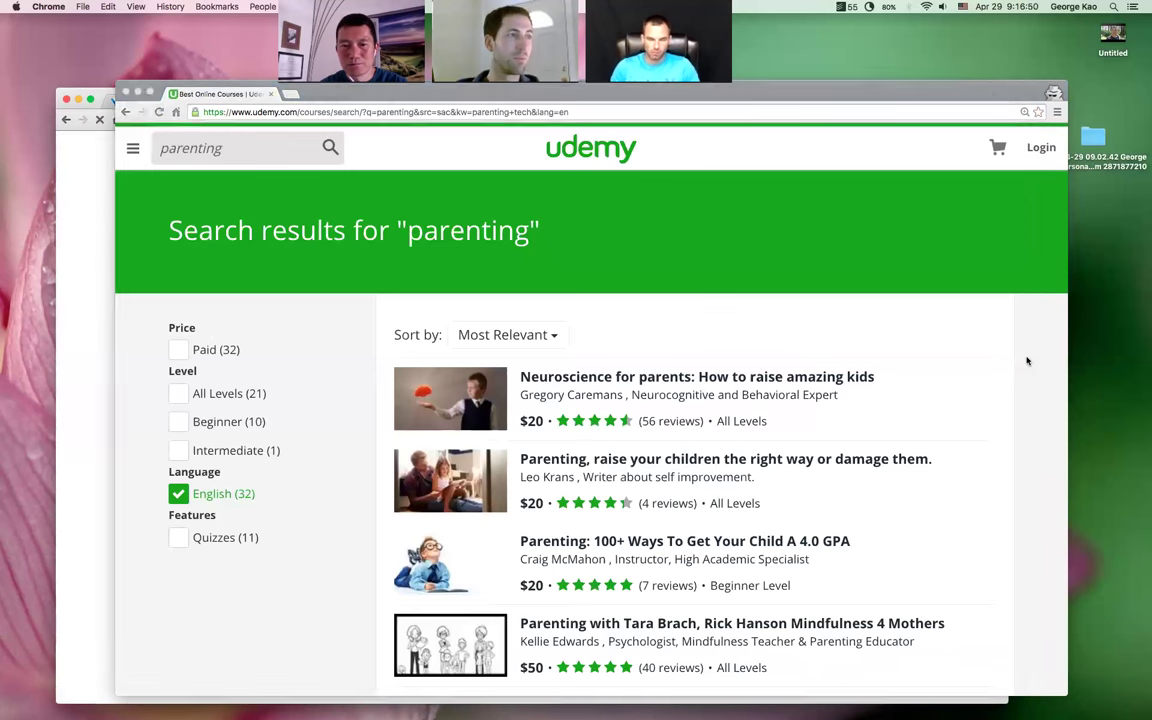
{"action": "left_click", "coordinate": [1025, 358]}
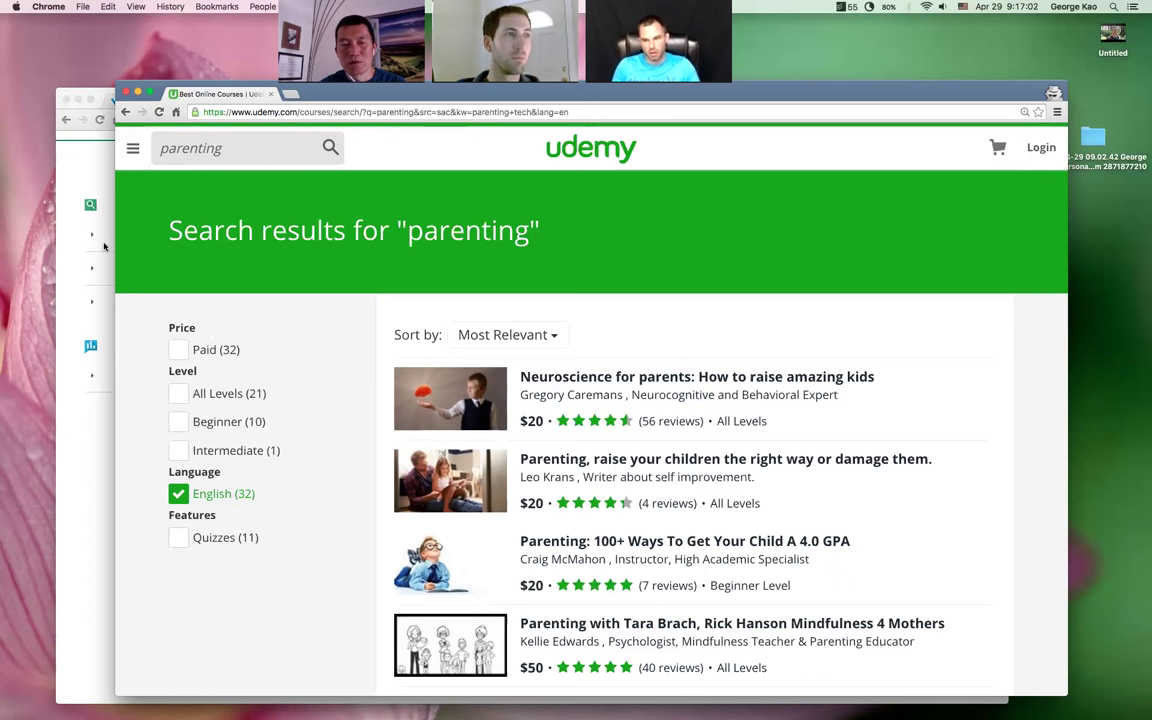
Paste the relationship keywords as the product in Keyword Planner and get keyword ideas
{"action": "left_click", "coordinate": [79, 456]}
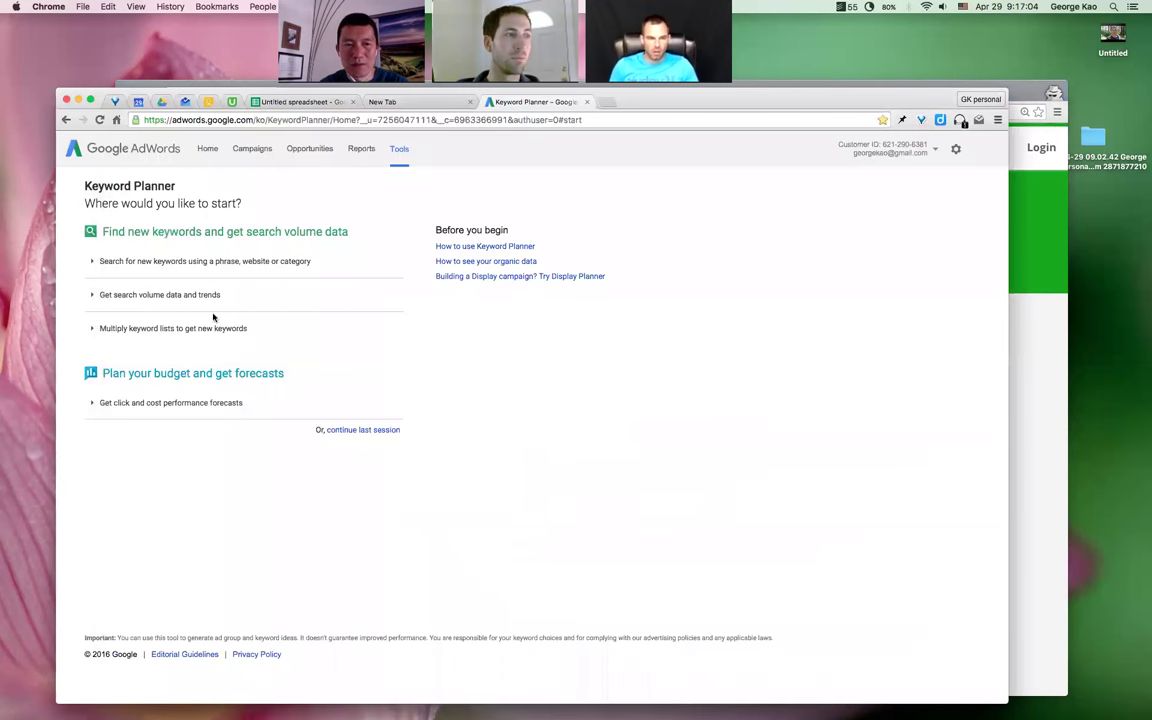
{"action": "left_click", "coordinate": [219, 294]}
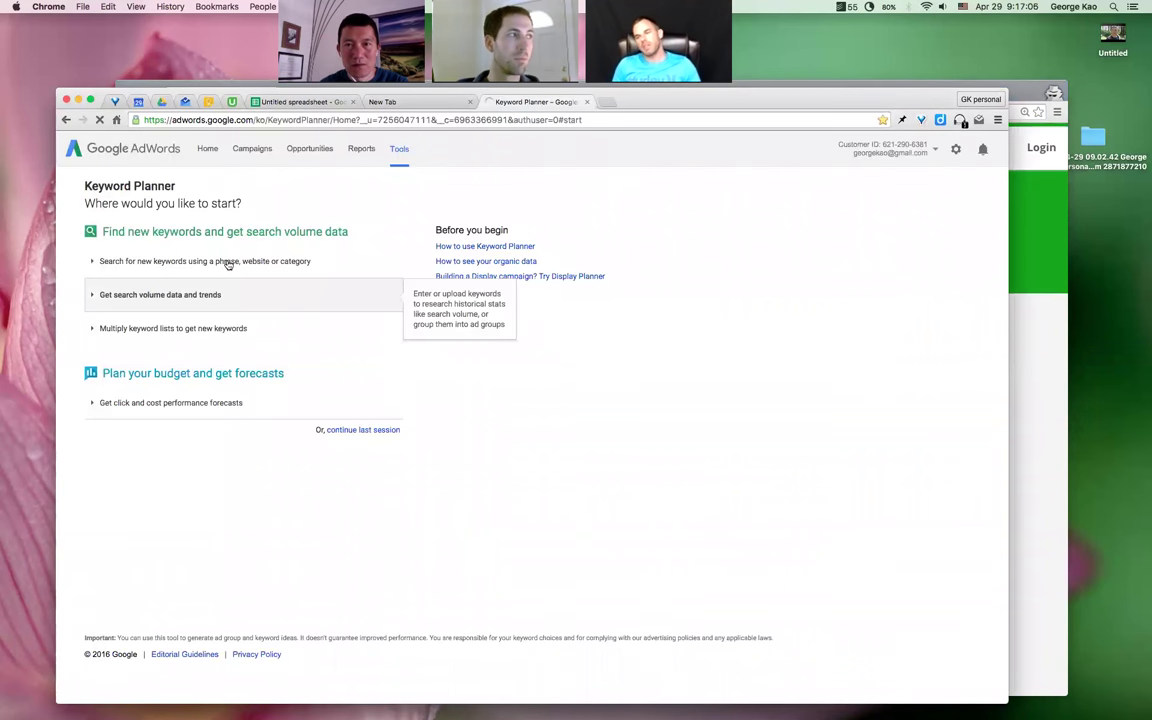
{"action": "left_click", "coordinate": [226, 261]}
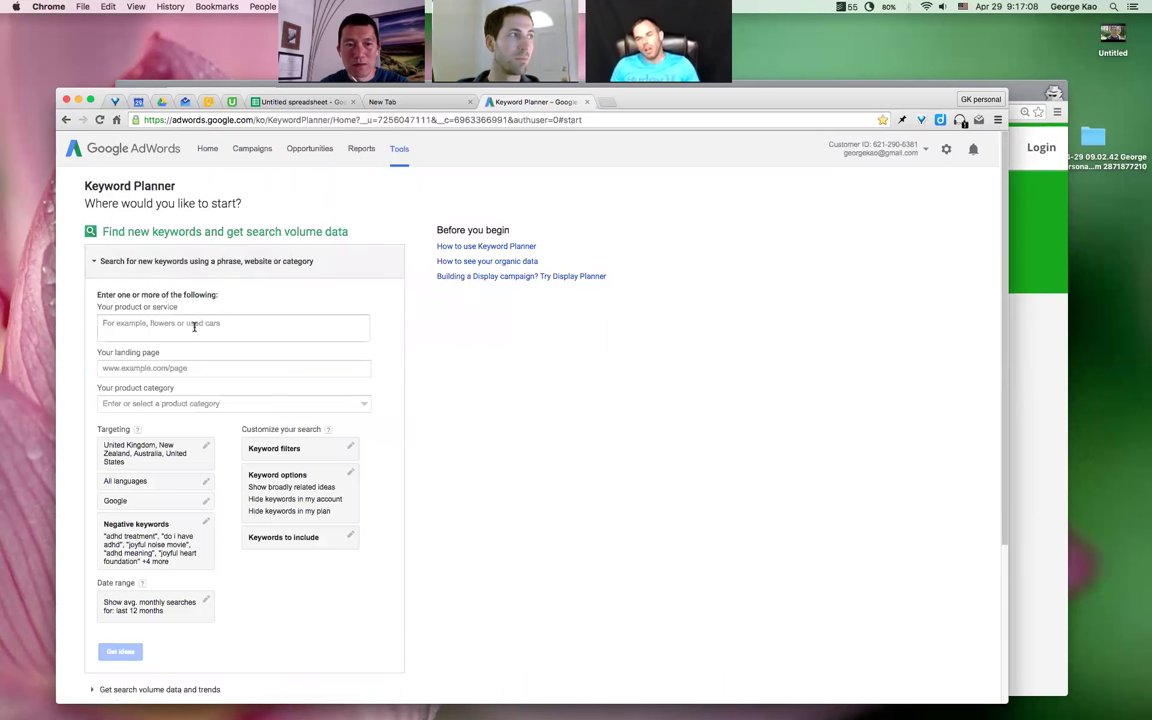
{"action": "key", "text": "super+v"}
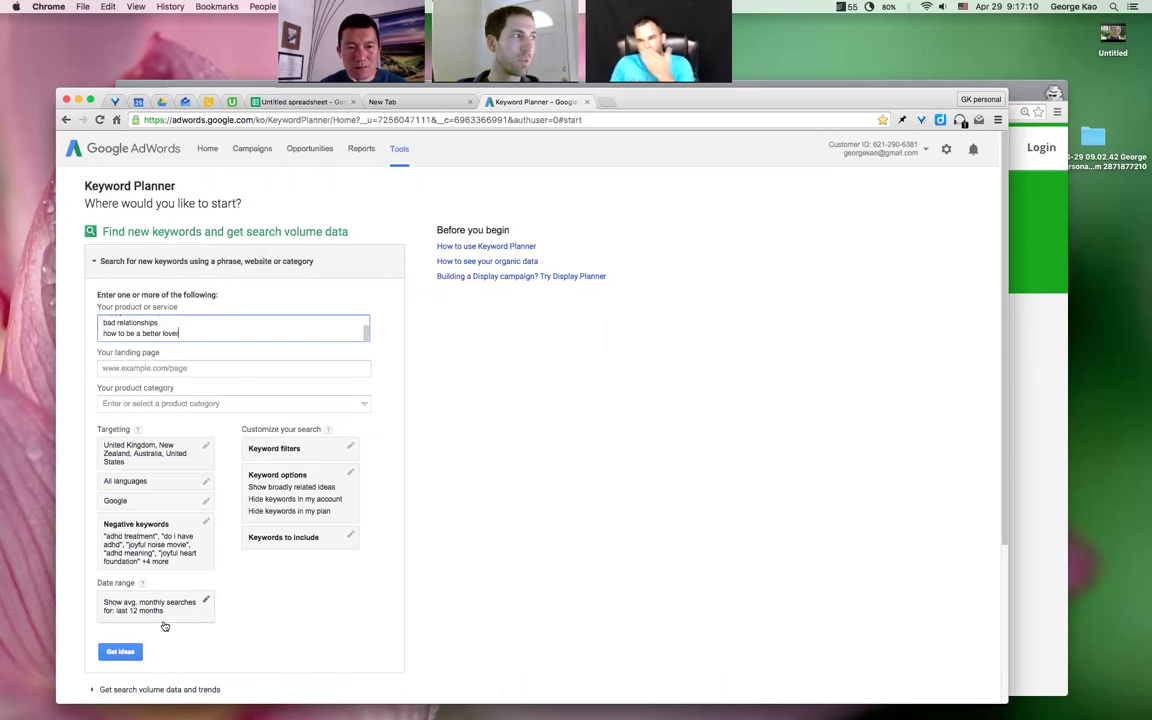
{"action": "left_click", "coordinate": [118, 652]}
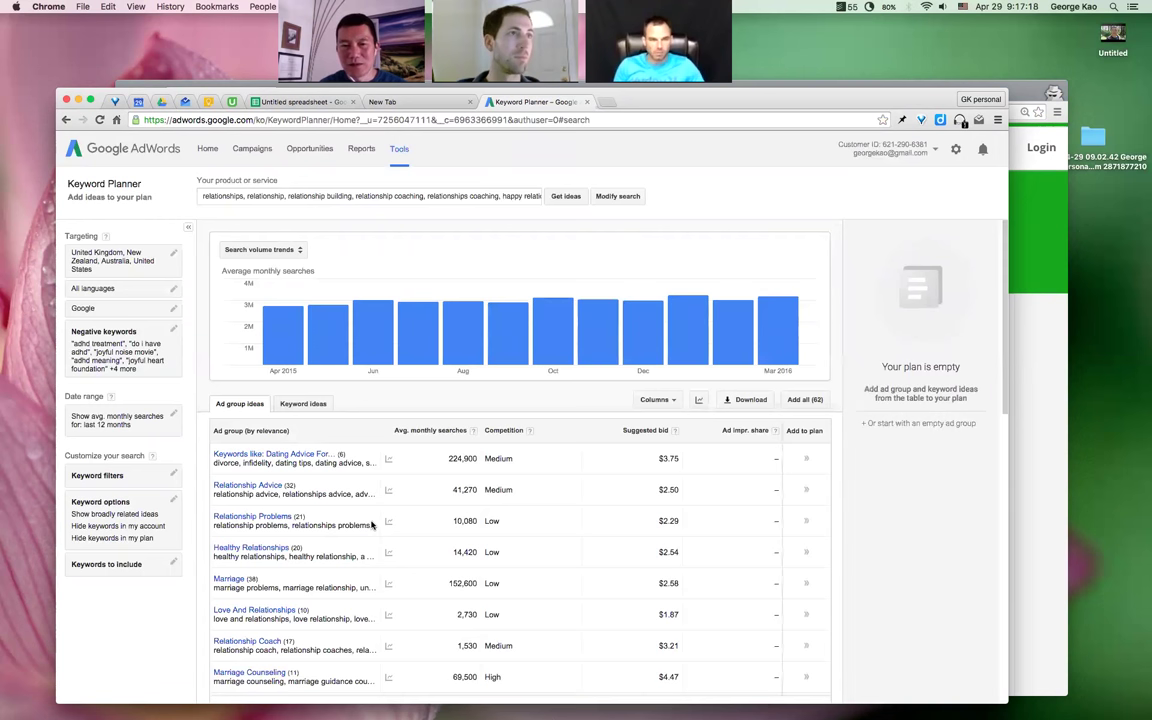
Show individual keyword ideas, zoomed in, and review monthly searches, competition and bids
{"action": "left_click", "coordinate": [305, 404]}
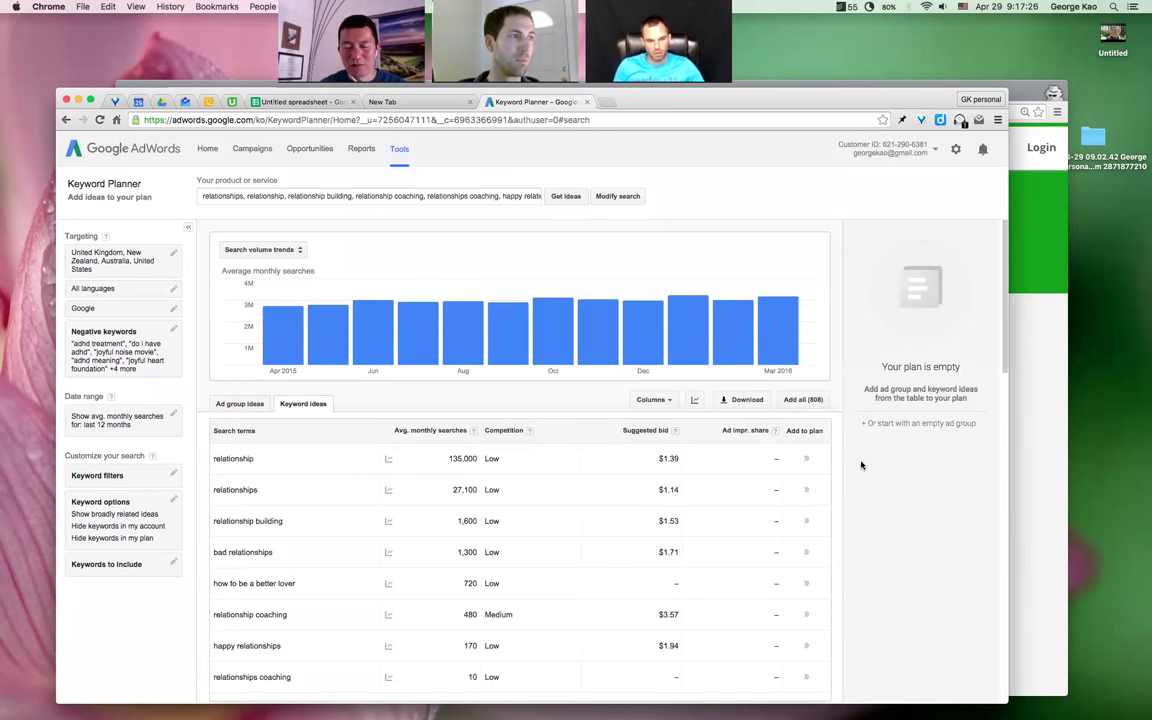
{"action": "key", "text": "super+plus"}
{"action": "key", "text": "super+plus"}
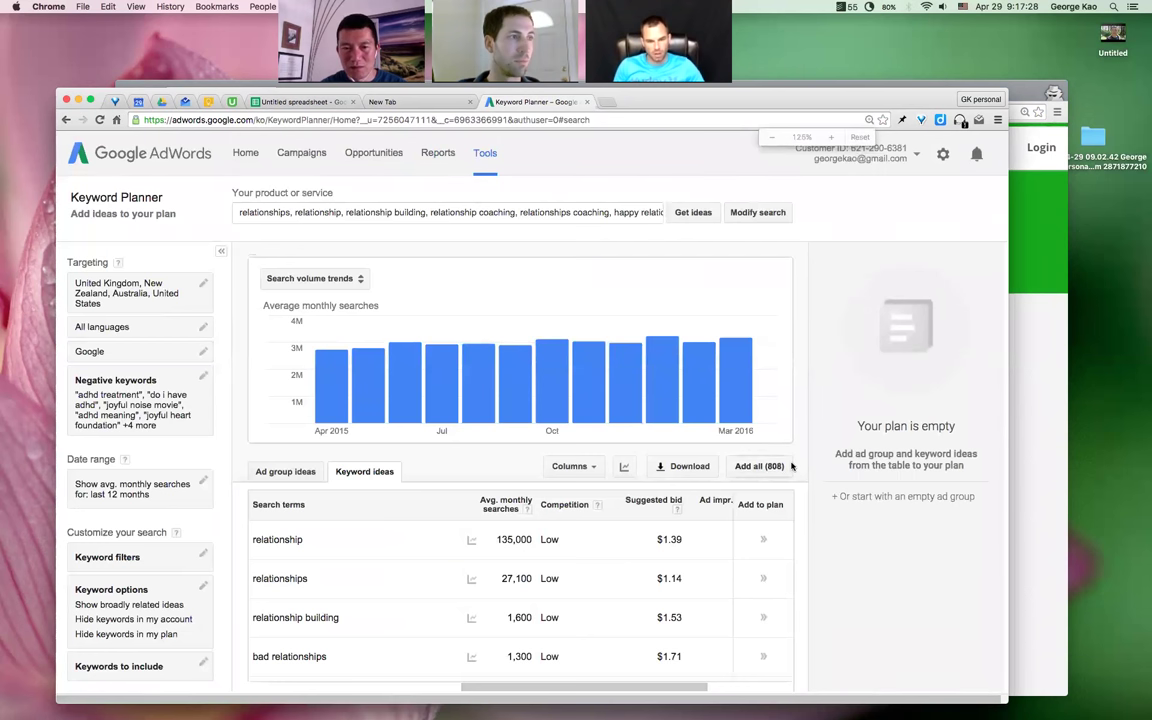
{"action": "scroll", "coordinate": [795, 467], "scroll_direction": "down", "scroll_amount": 3}
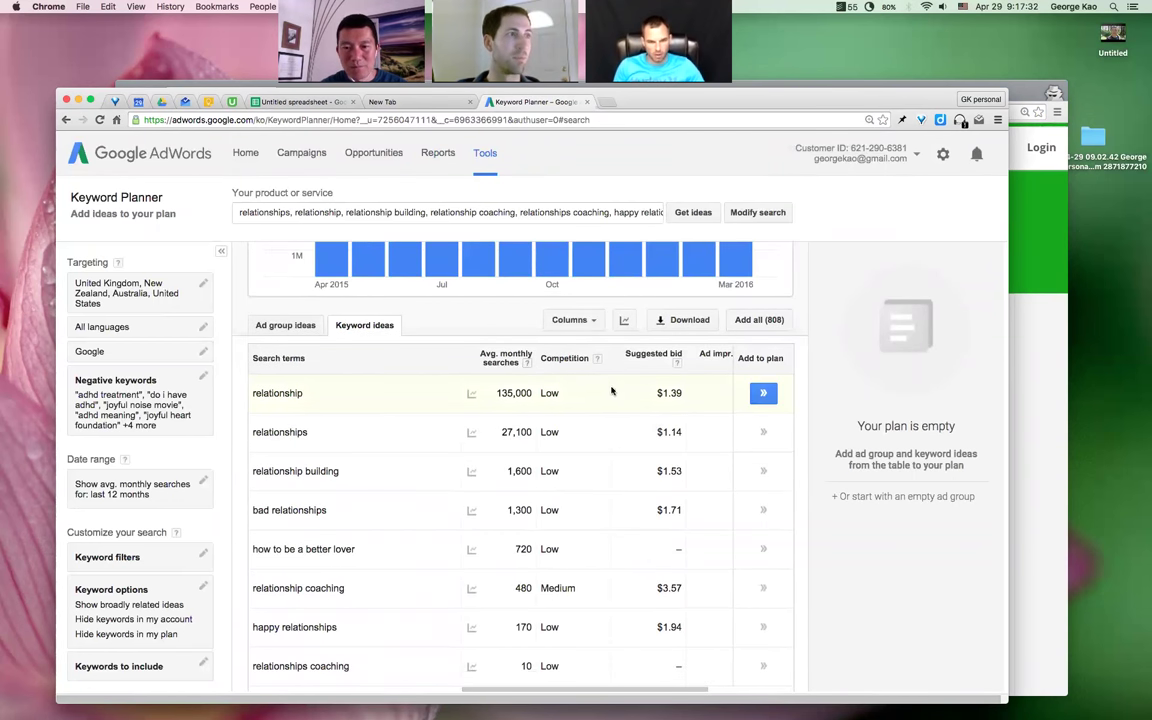
{"action": "mouse_move", "coordinate": [420, 655]}
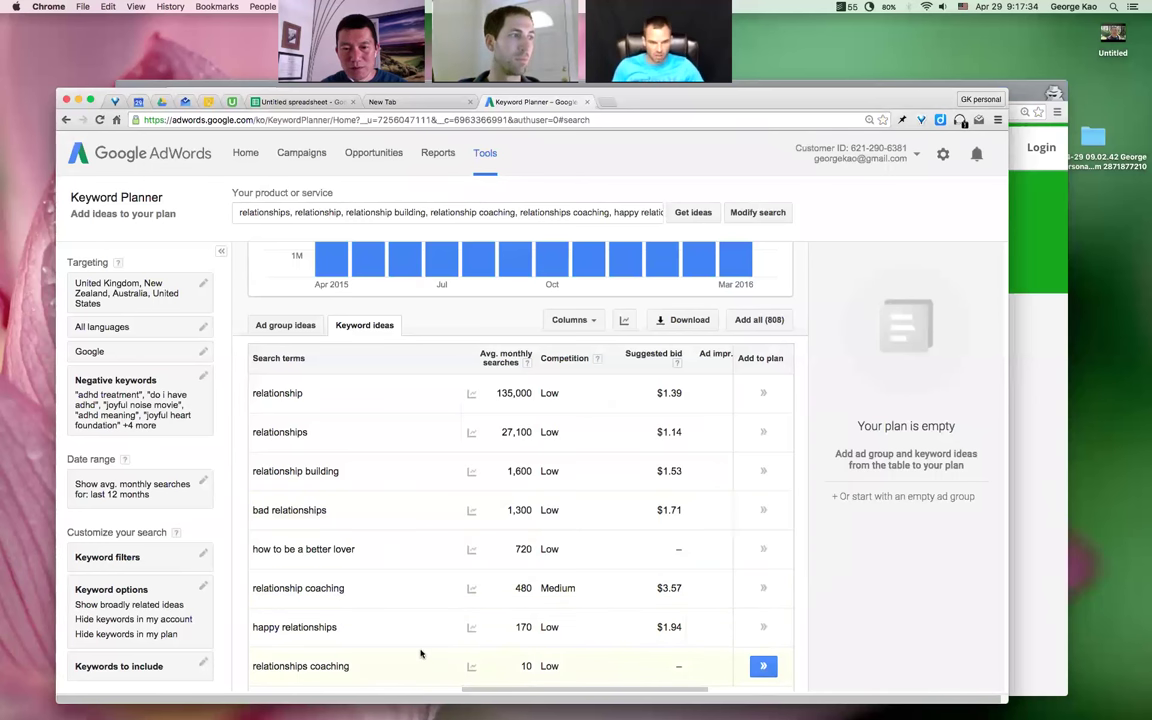
{"action": "scroll", "coordinate": [470, 560], "scroll_direction": "down", "scroll_amount": 1}
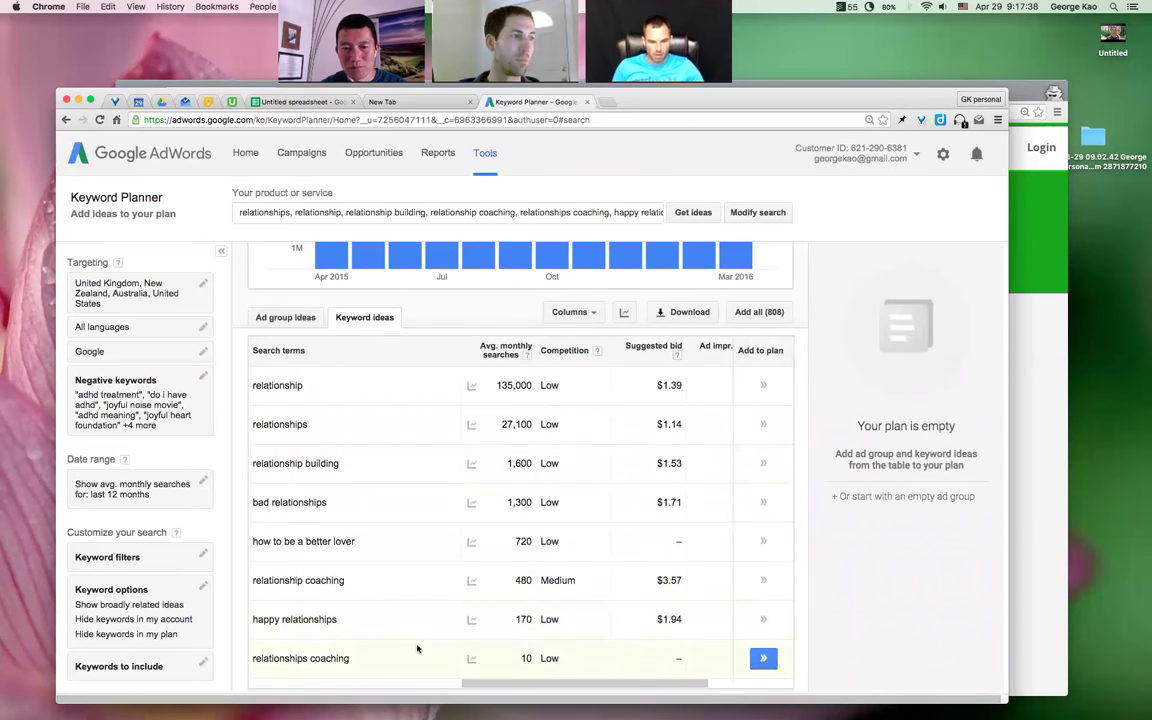
{"action": "scroll", "coordinate": [400, 520], "scroll_direction": "up", "scroll_amount": 5}
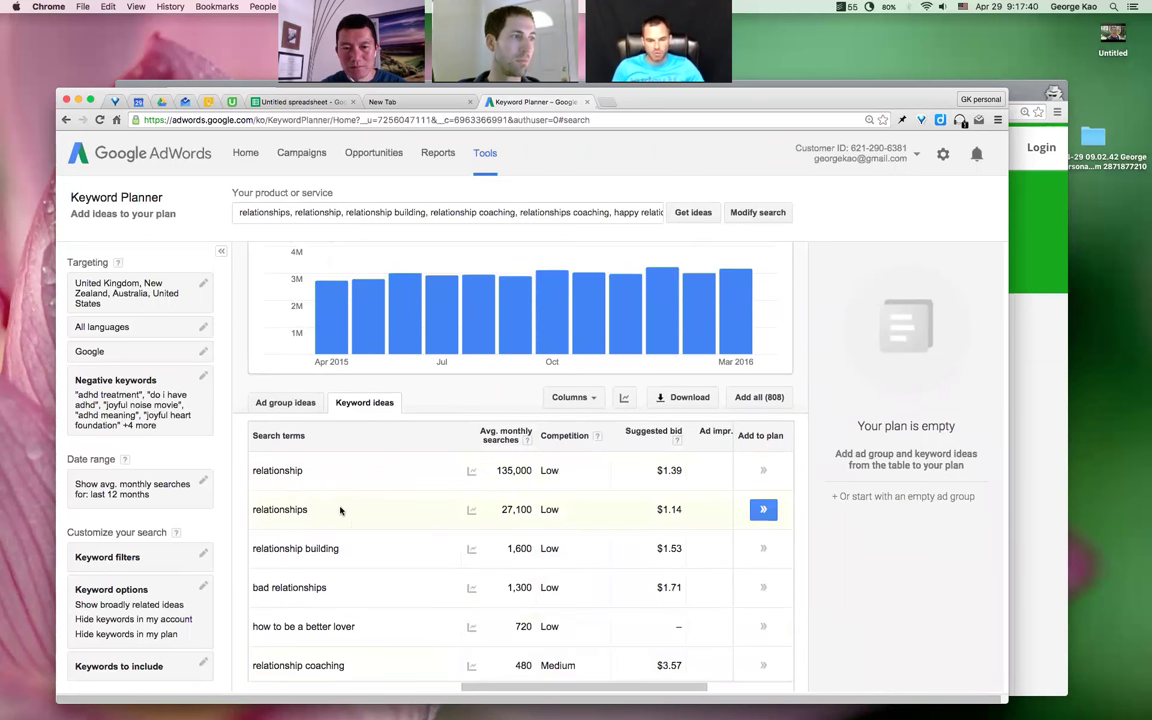
{"action": "scroll", "coordinate": [368, 535], "scroll_direction": "down", "scroll_amount": 2}
{"action": "scroll", "coordinate": [368, 535], "scroll_direction": "down", "scroll_amount": 2}
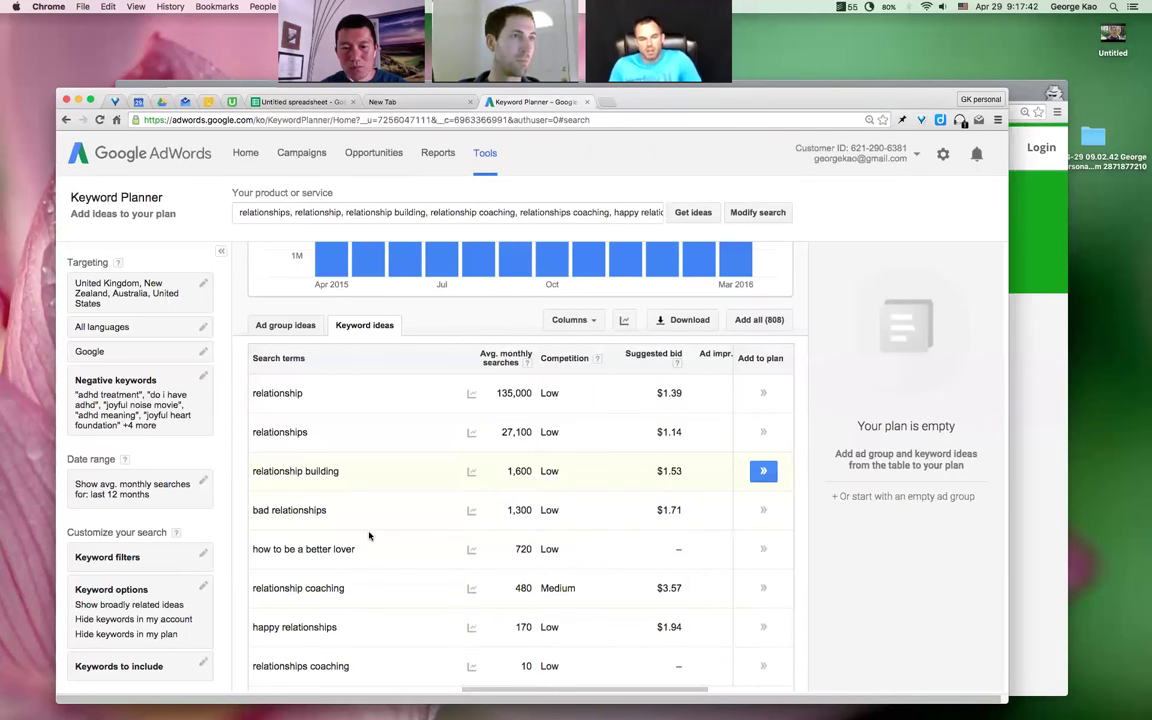
{"action": "scroll", "coordinate": [369, 536], "scroll_direction": "down", "scroll_amount": 2}
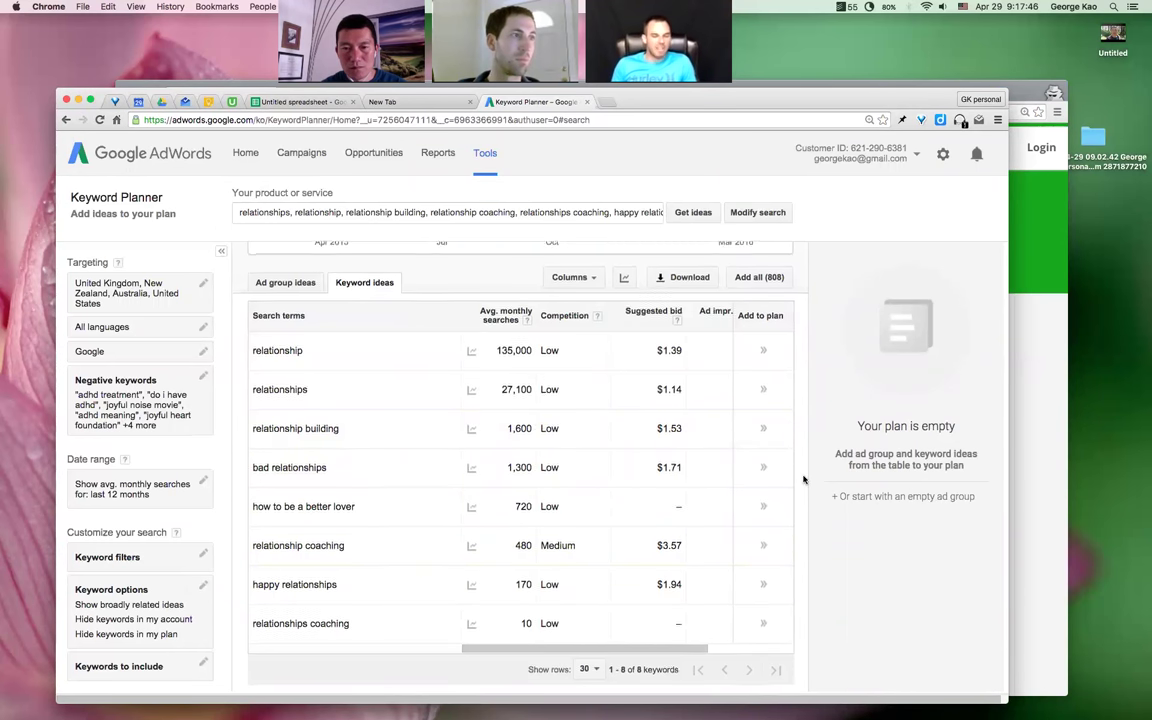
{"action": "scroll", "coordinate": [803, 480], "scroll_direction": "down", "scroll_amount": 2}
{"action": "scroll", "coordinate": [803, 480], "scroll_direction": "down", "scroll_amount": 4}
{"action": "scroll", "coordinate": [803, 480], "scroll_direction": "down", "scroll_amount": 2}
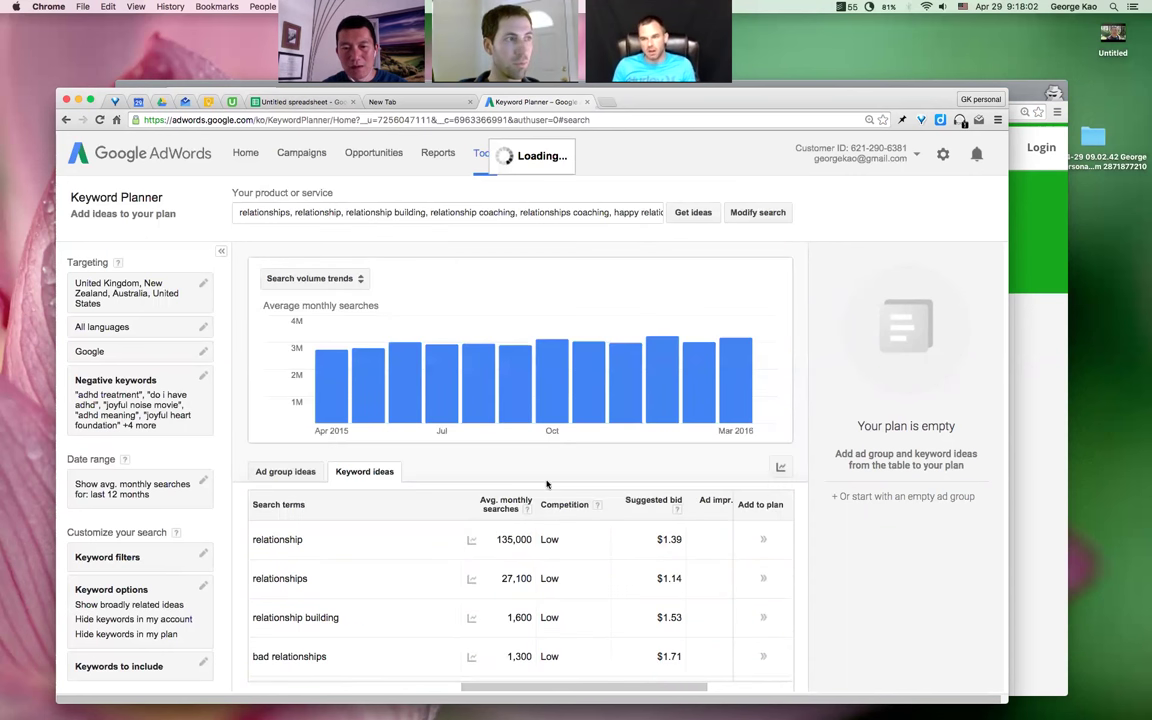
{"action": "scroll", "coordinate": [765, 543], "scroll_direction": "down", "scroll_amount": 5}
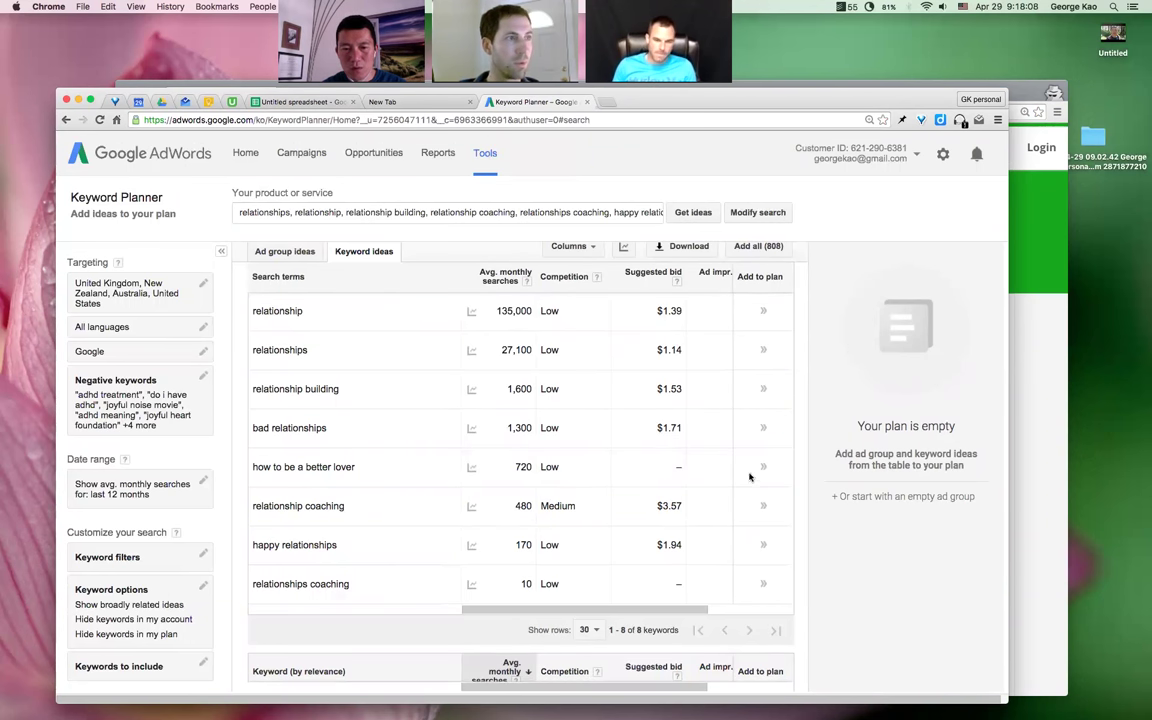
{"action": "scroll", "coordinate": [762, 482], "scroll_direction": "down", "scroll_amount": 1}
{"action": "scroll", "coordinate": [762, 482], "scroll_direction": "down", "scroll_amount": 3}
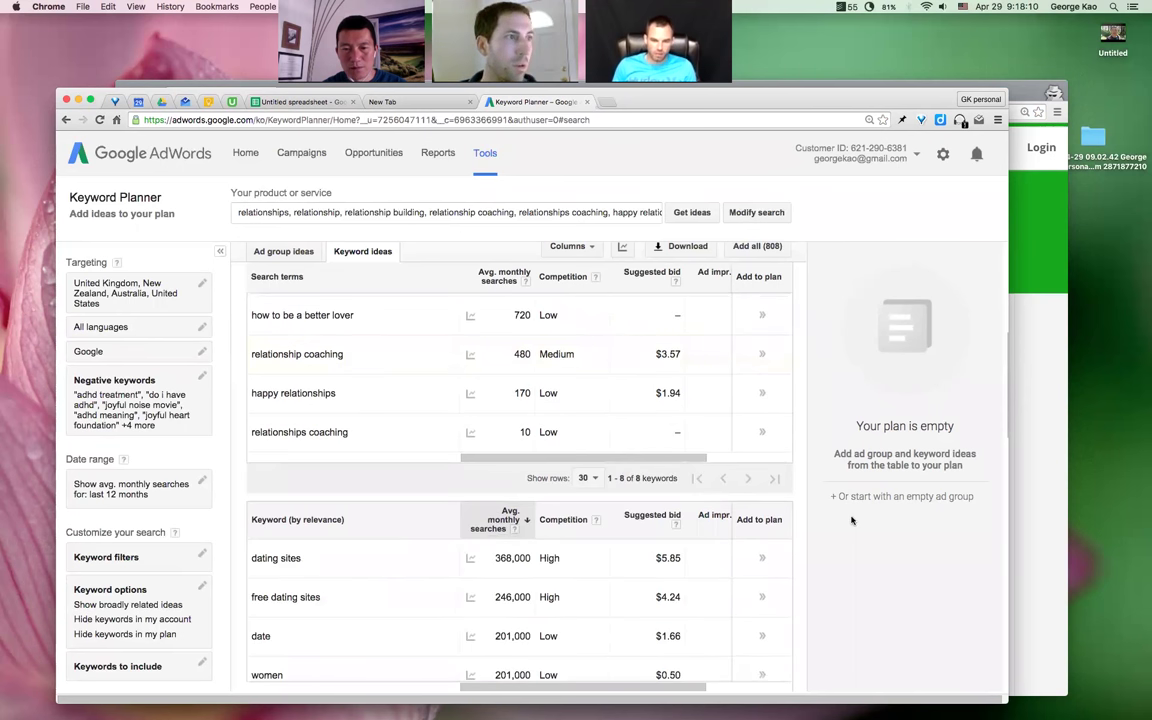
{"action": "scroll", "coordinate": [785, 526], "scroll_direction": "down", "scroll_amount": 4}
{"action": "scroll", "coordinate": [766, 452], "scroll_direction": "down", "scroll_amount": 1}
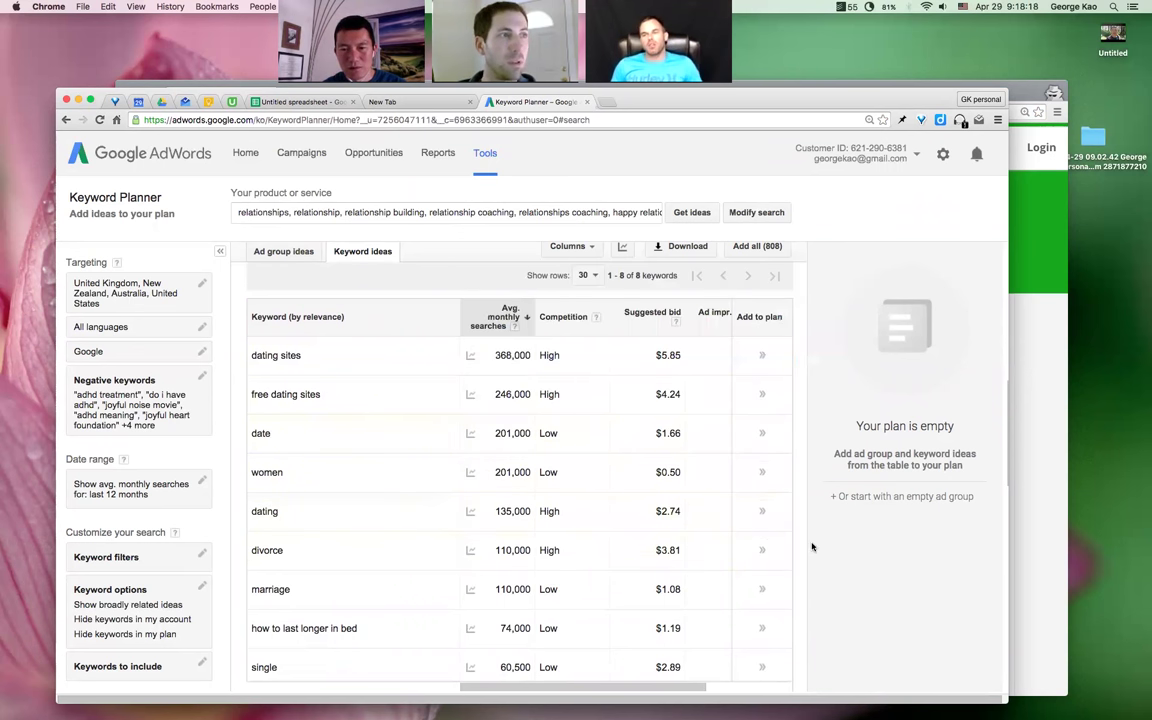
{"action": "scroll", "coordinate": [764, 530], "scroll_direction": "down", "scroll_amount": 2}
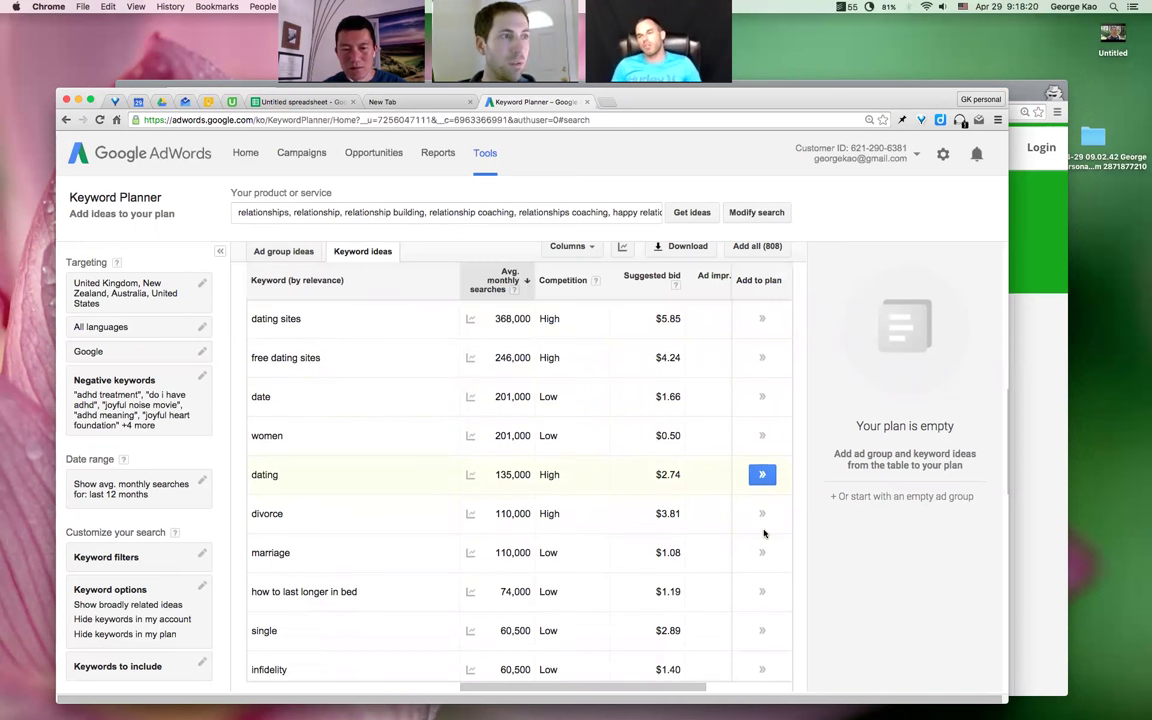
{"action": "scroll", "coordinate": [763, 532], "scroll_direction": "down", "scroll_amount": 1}
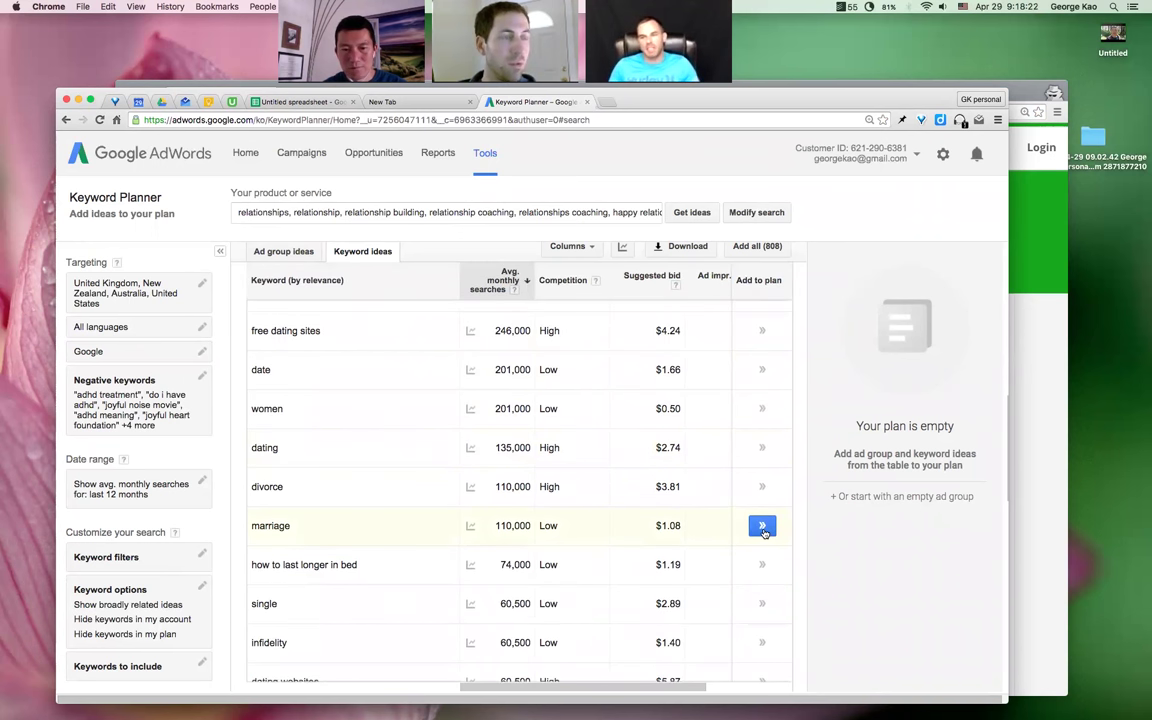
{"action": "scroll", "coordinate": [764, 532], "scroll_direction": "down", "scroll_amount": 1}
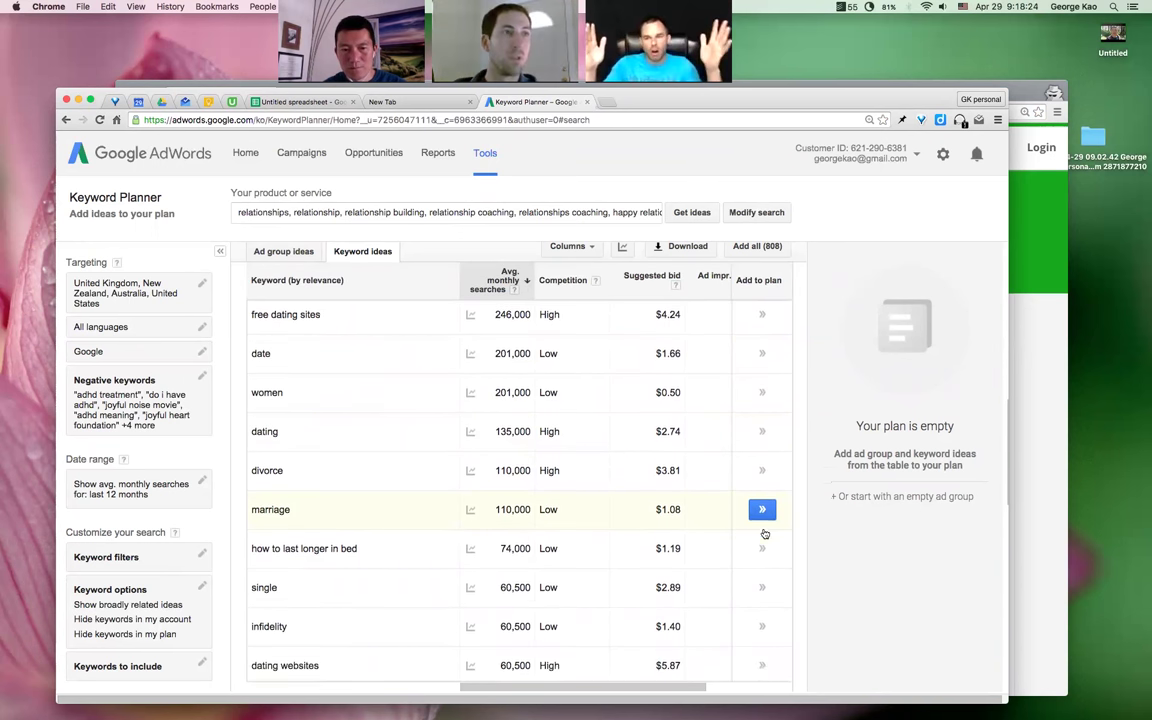
{"action": "scroll", "coordinate": [764, 534], "scroll_direction": "down", "scroll_amount": 1}
{"action": "scroll", "coordinate": [764, 534], "scroll_direction": "down", "scroll_amount": 2}
{"action": "scroll", "coordinate": [764, 534], "scroll_direction": "down", "scroll_amount": 1}
{"action": "scroll", "coordinate": [764, 534], "scroll_direction": "down", "scroll_amount": 1}
{"action": "scroll", "coordinate": [764, 535], "scroll_direction": "down", "scroll_amount": 1}
{"action": "scroll", "coordinate": [764, 536], "scroll_direction": "down", "scroll_amount": 1}
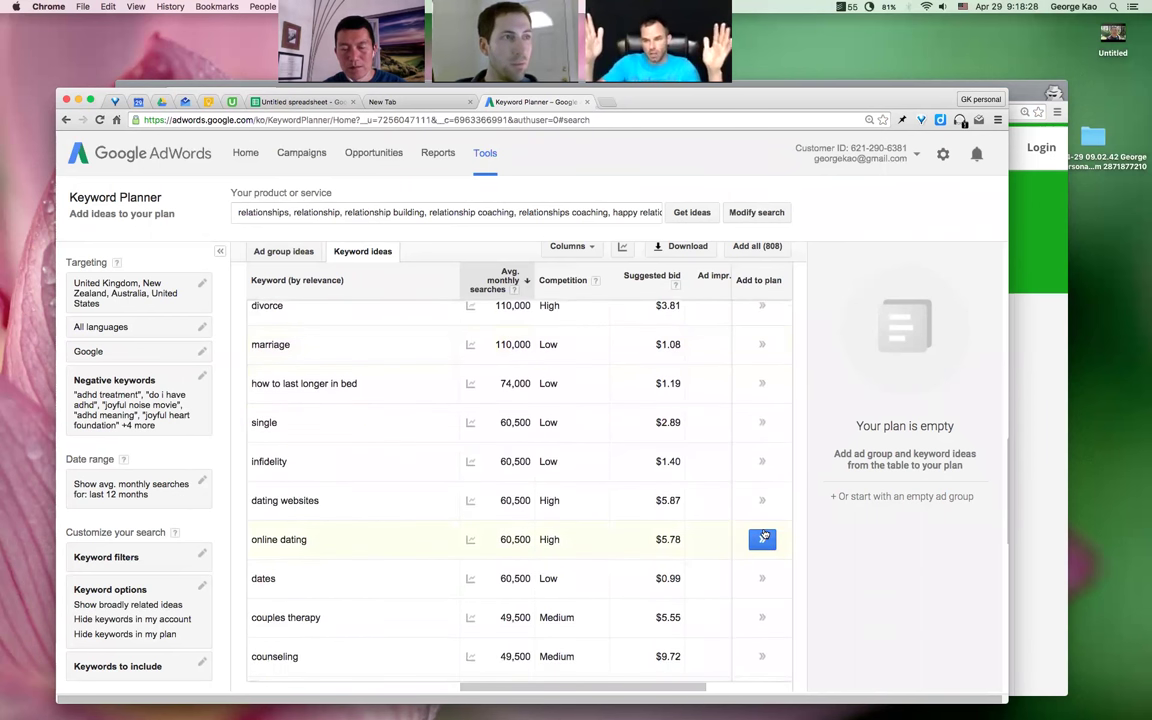
{"action": "scroll", "coordinate": [764, 536], "scroll_direction": "down", "scroll_amount": 1}
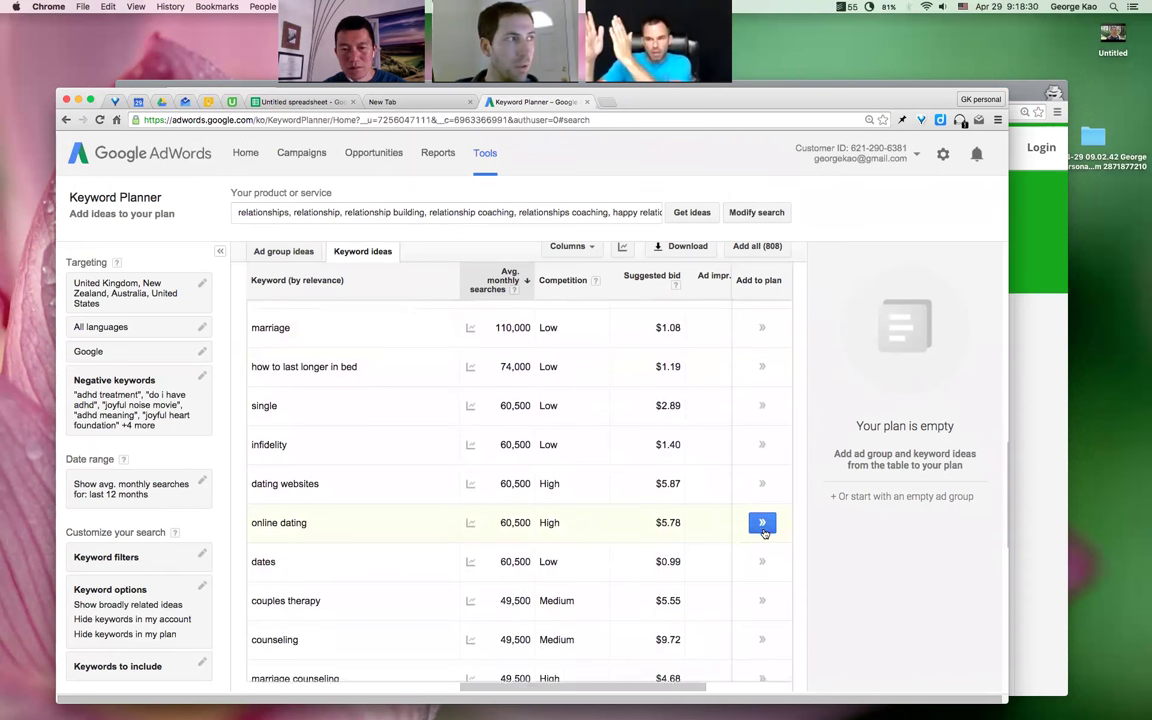
{"action": "scroll", "coordinate": [764, 534], "scroll_direction": "down", "scroll_amount": 1}
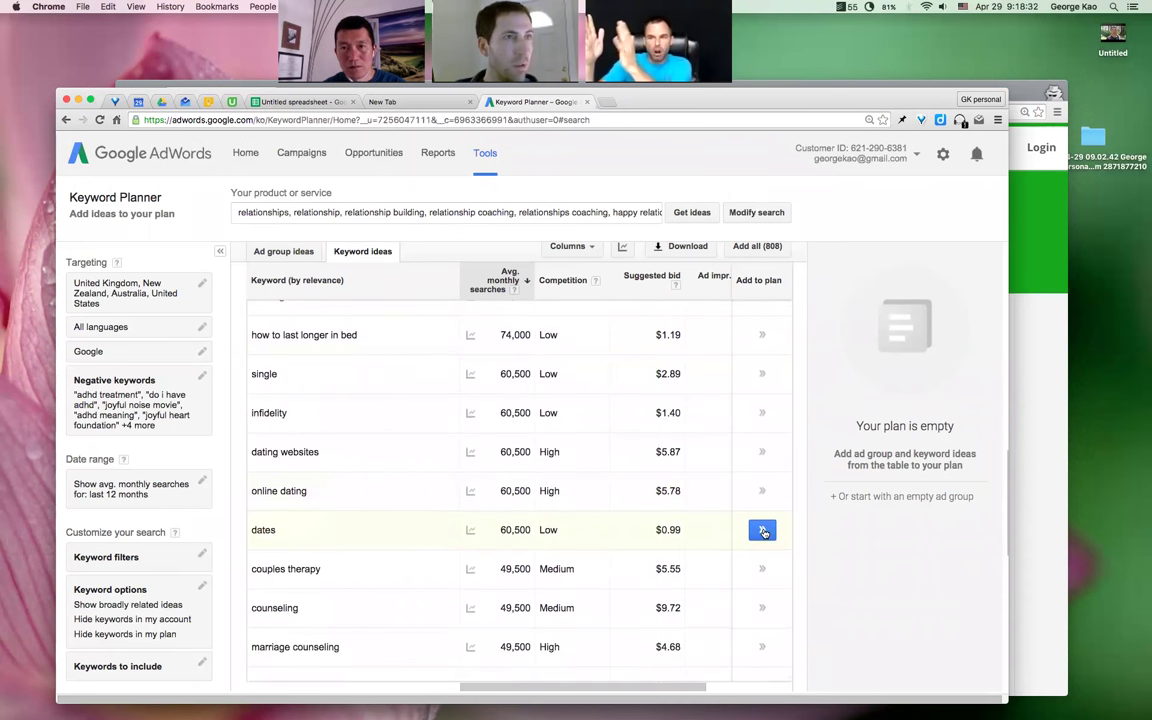
{"action": "scroll", "coordinate": [700, 485], "scroll_direction": "down", "scroll_amount": 2}
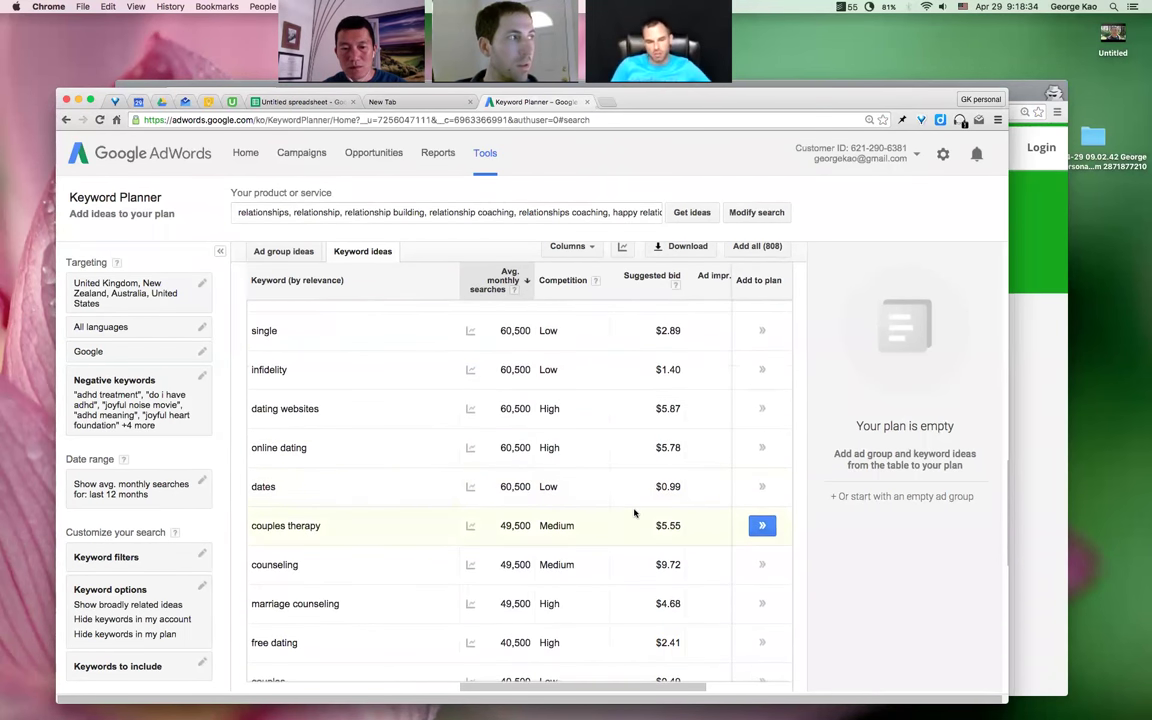
{"action": "scroll", "coordinate": [634, 513], "scroll_direction": "down", "scroll_amount": 2}
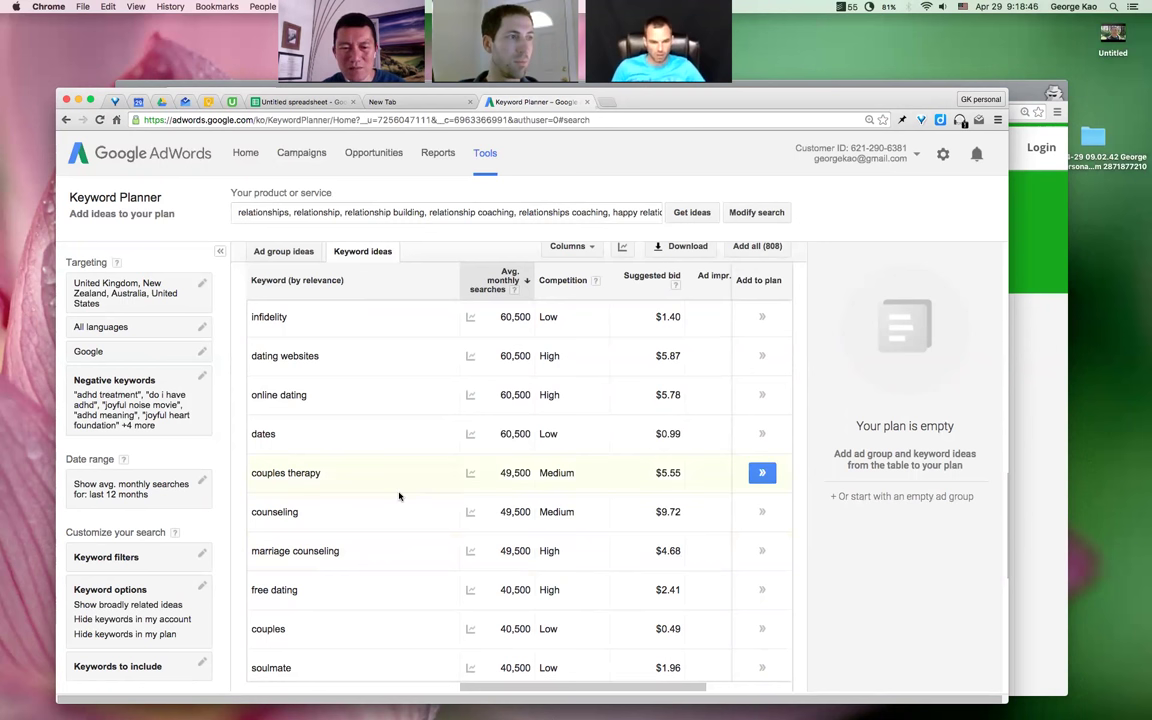
{"action": "scroll", "coordinate": [399, 490], "scroll_direction": "down", "scroll_amount": 2}
{"action": "scroll", "coordinate": [399, 495], "scroll_direction": "down", "scroll_amount": 1}
{"action": "scroll", "coordinate": [399, 495], "scroll_direction": "down", "scroll_amount": 1}
{"action": "scroll", "coordinate": [399, 495], "scroll_direction": "down", "scroll_amount": 1}
{"action": "scroll", "coordinate": [399, 495], "scroll_direction": "down", "scroll_amount": 1}
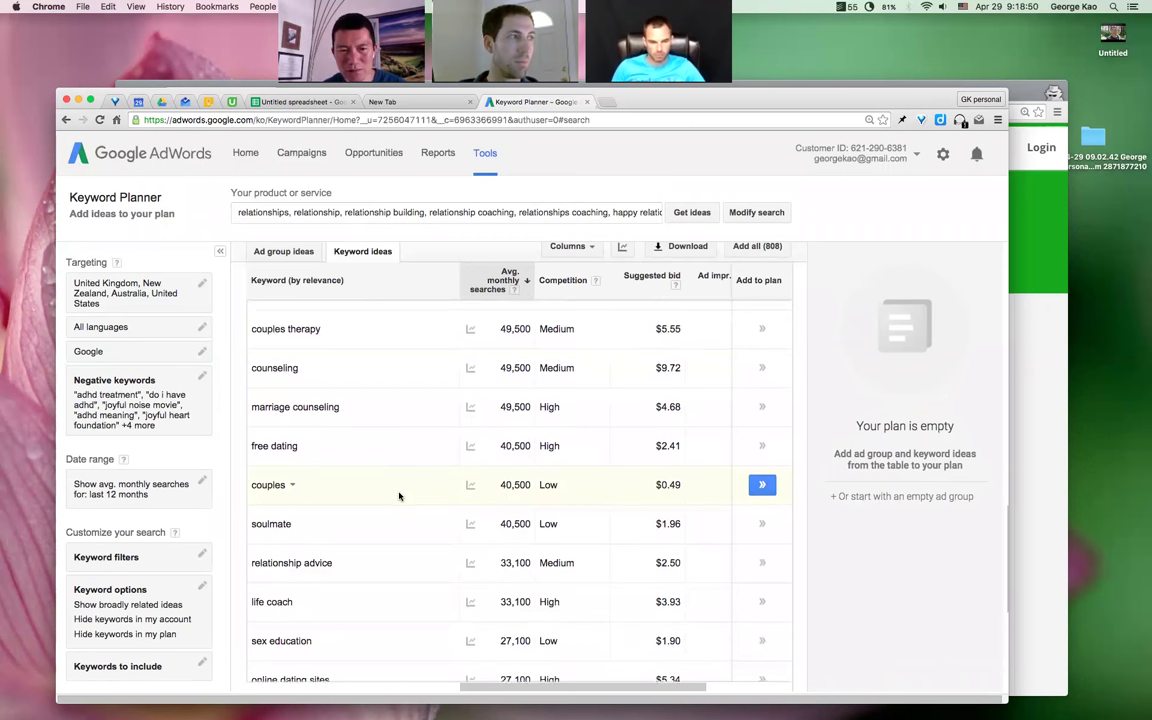
{"action": "scroll", "coordinate": [399, 496], "scroll_direction": "down", "scroll_amount": 1}
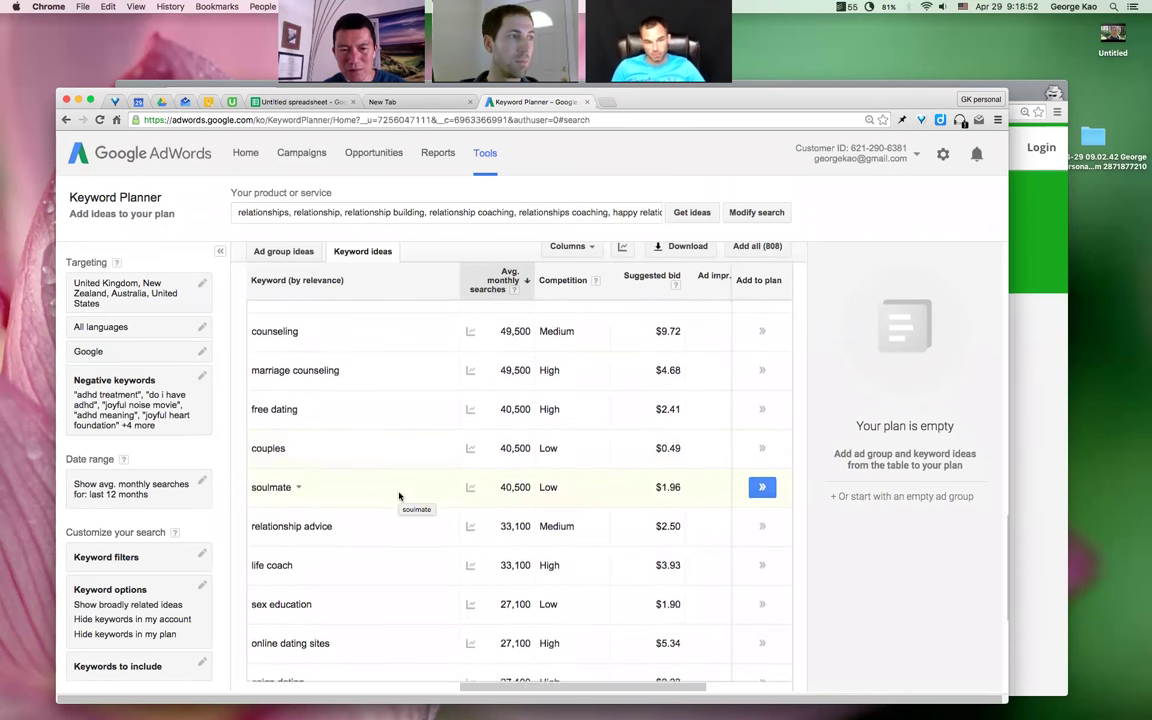
{"action": "scroll", "coordinate": [399, 496], "scroll_direction": "down", "scroll_amount": 1}
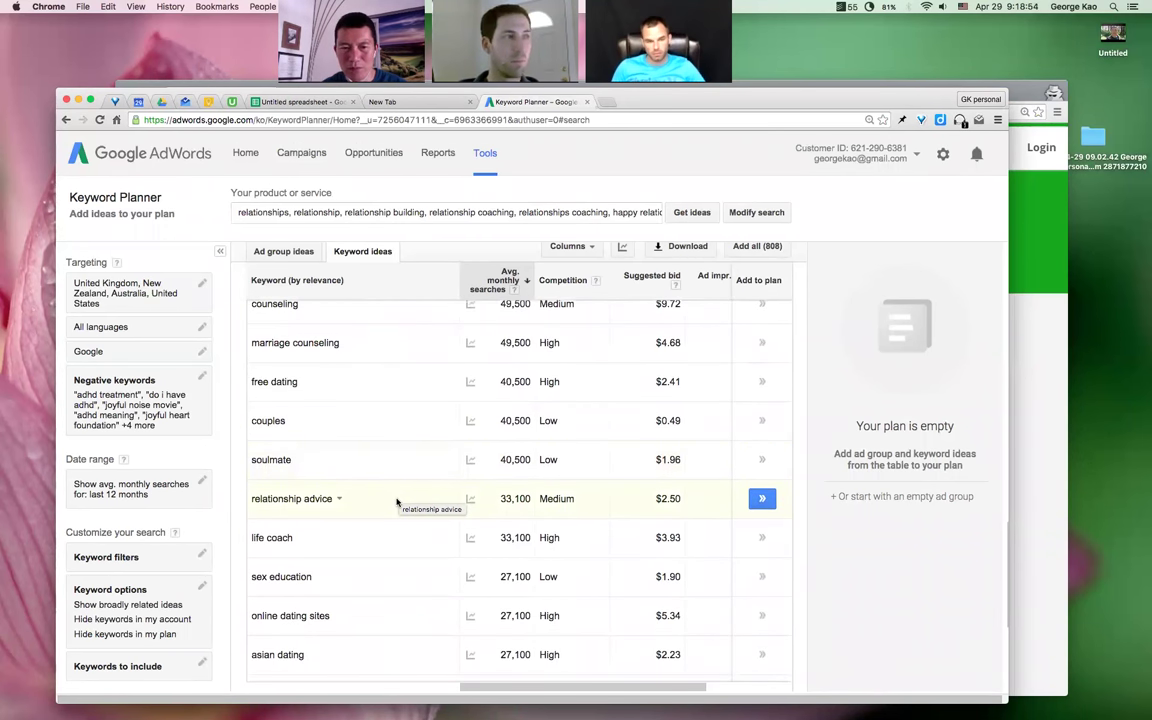
{"action": "scroll", "coordinate": [397, 503], "scroll_direction": "down", "scroll_amount": 1}
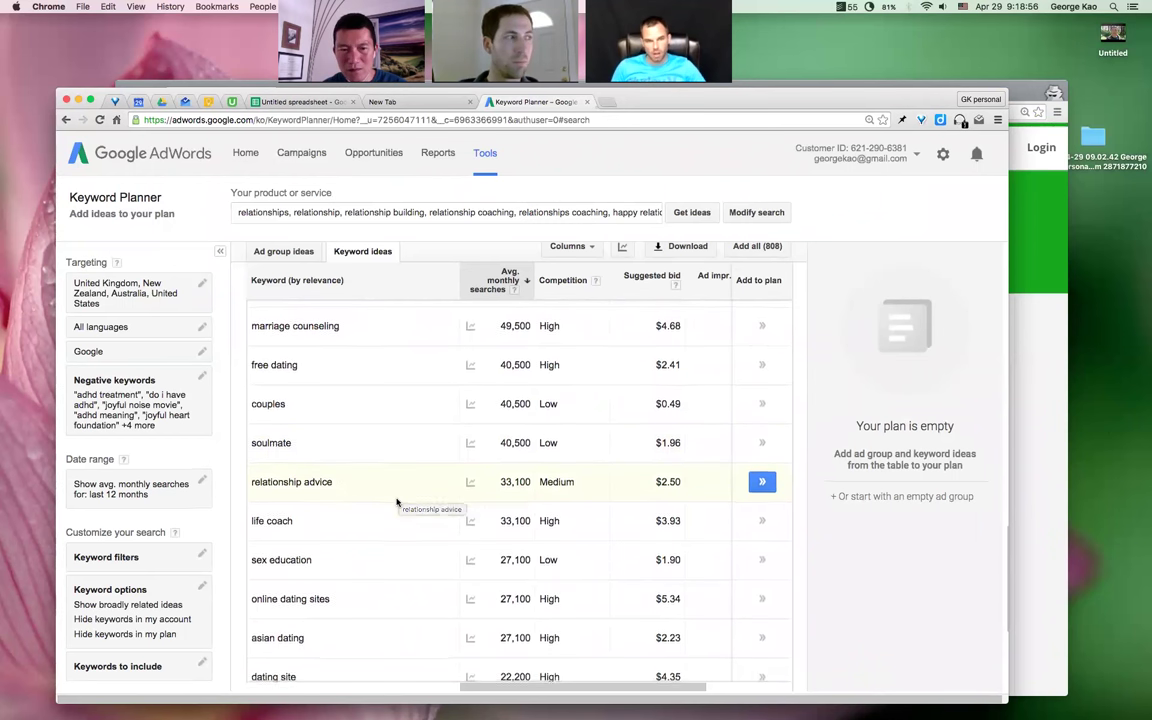
{"action": "scroll", "coordinate": [397, 503], "scroll_direction": "down", "scroll_amount": 1}
{"action": "scroll", "coordinate": [397, 503], "scroll_direction": "down", "scroll_amount": 1}
{"action": "scroll", "coordinate": [397, 503], "scroll_direction": "down", "scroll_amount": 1}
{"action": "scroll", "coordinate": [397, 503], "scroll_direction": "down", "scroll_amount": 1}
{"action": "scroll", "coordinate": [397, 503], "scroll_direction": "down", "scroll_amount": 1}
{"action": "scroll", "coordinate": [397, 503], "scroll_direction": "down", "scroll_amount": 1}
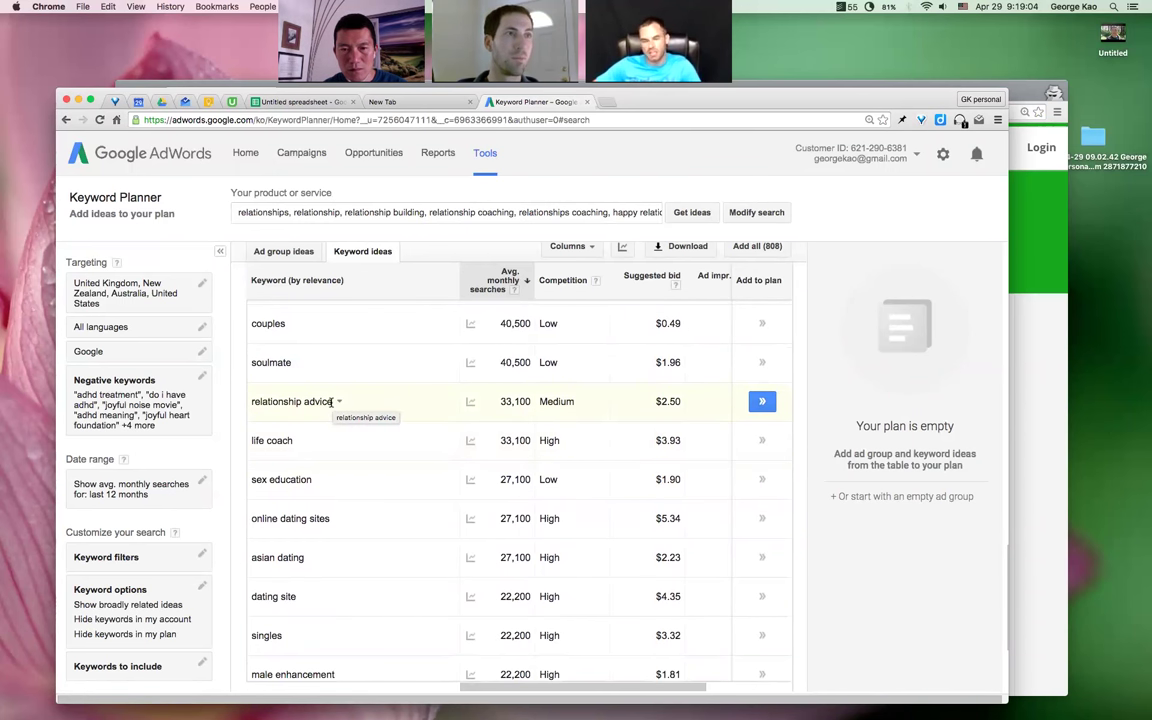
{"action": "left_click_drag", "start_coordinate": [331, 401], "coordinate": [253, 400]}
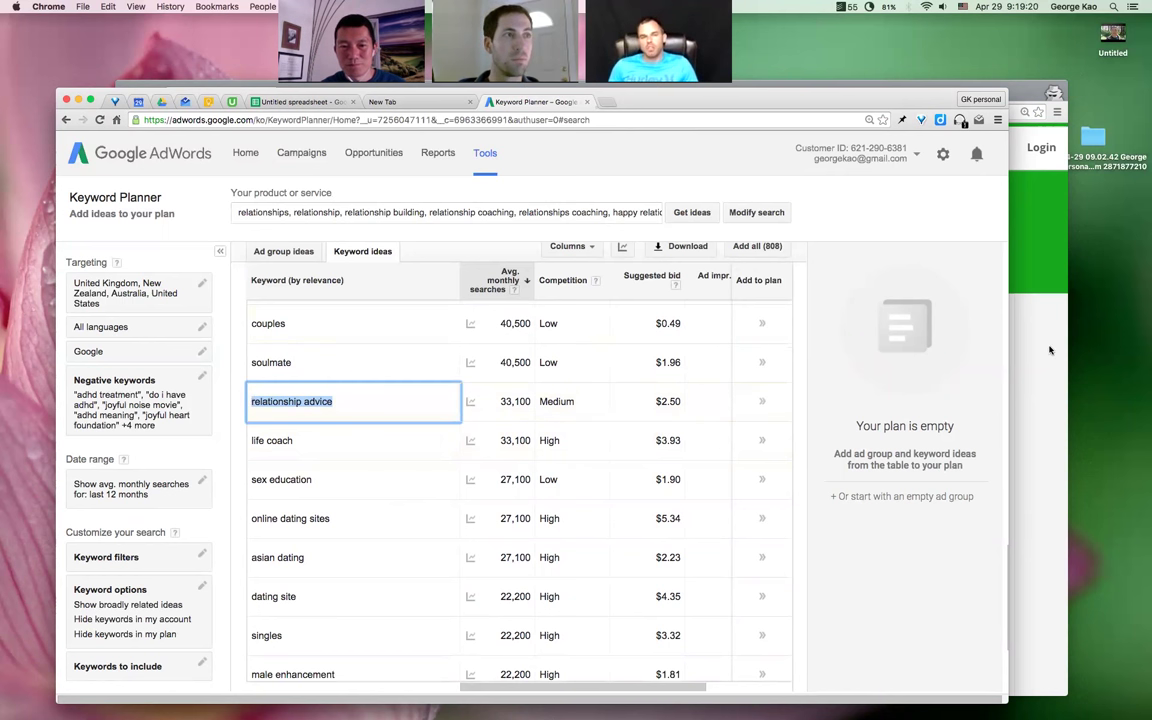
{"action": "mouse_move", "coordinate": [603, 479]}
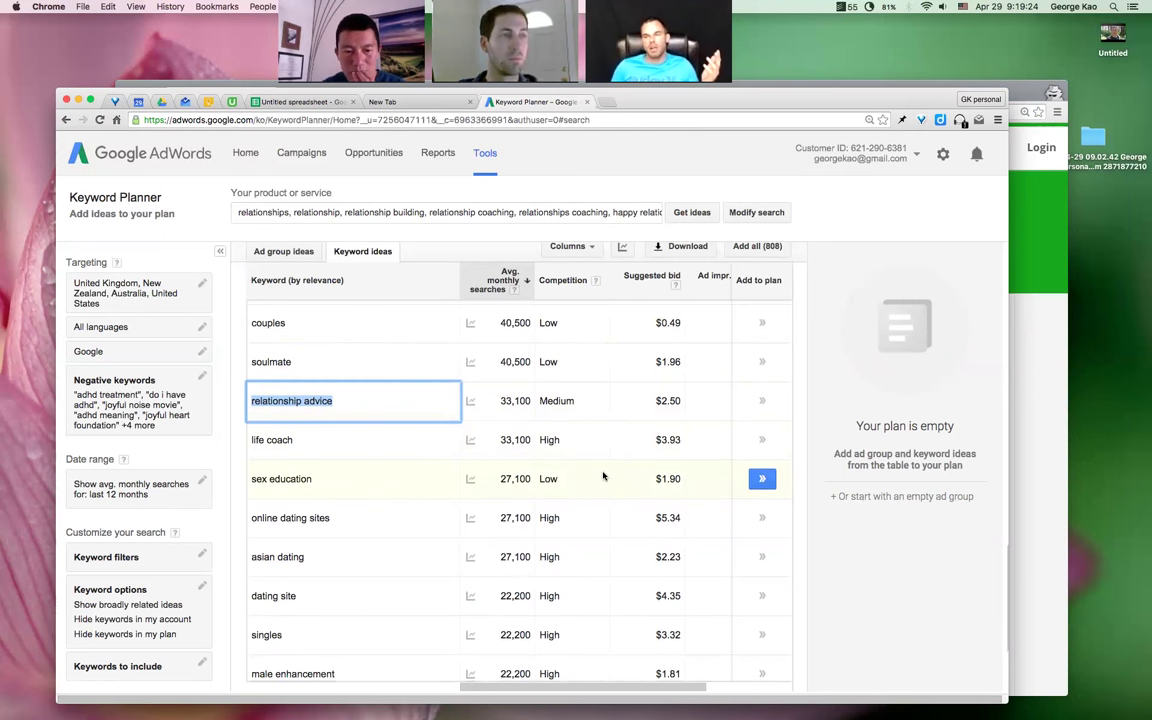
{"action": "scroll", "coordinate": [603, 476], "scroll_direction": "down", "scroll_amount": 2}
{"action": "scroll", "coordinate": [603, 476], "scroll_direction": "down", "scroll_amount": 1}
{"action": "scroll", "coordinate": [603, 476], "scroll_direction": "down", "scroll_amount": 2}
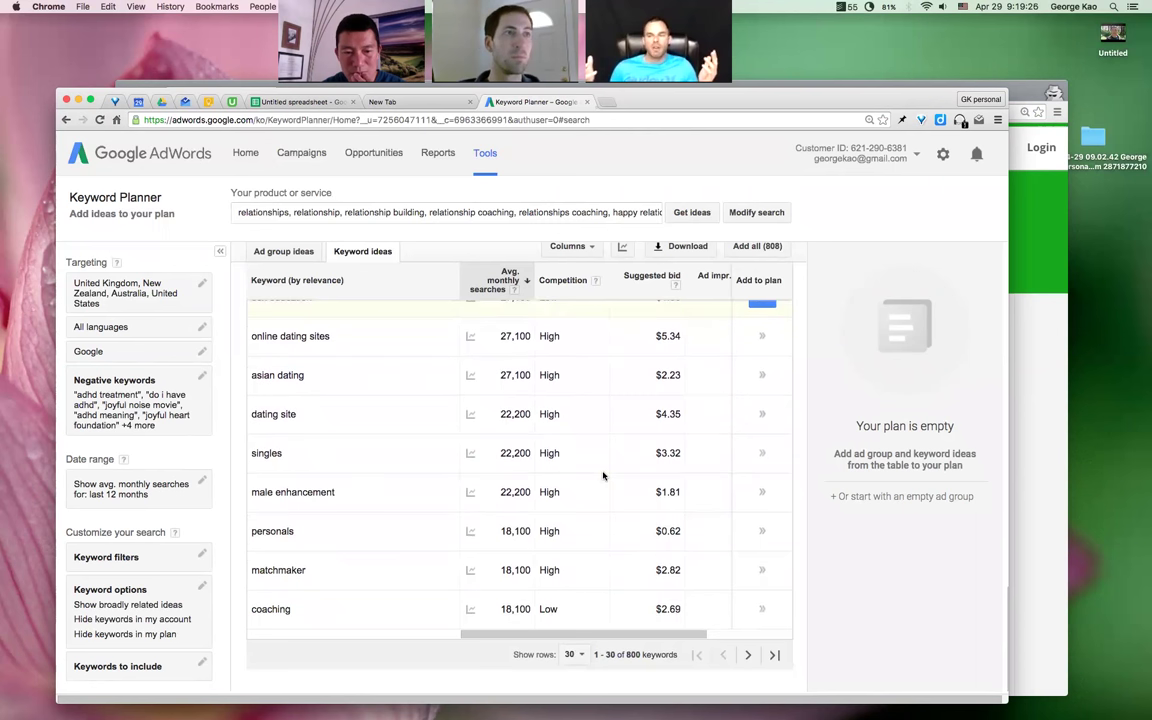
Move to keyword ideas 31–60 and scroll up through the list
{"action": "left_click", "coordinate": [748, 655]}
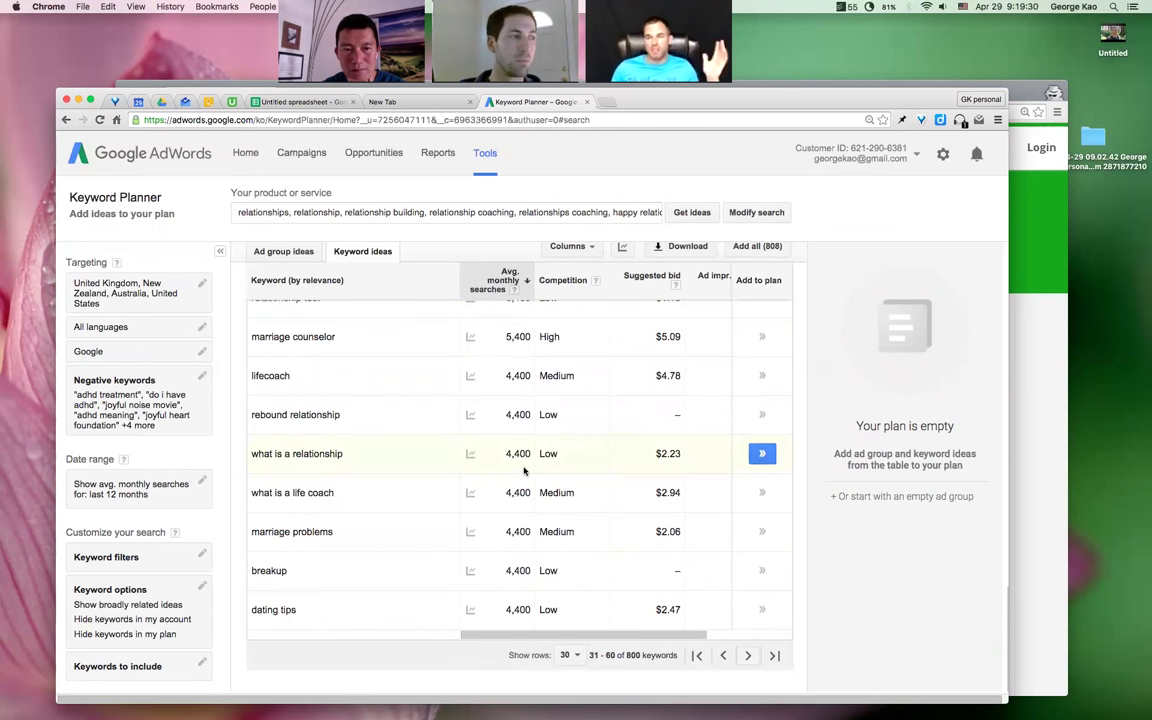
{"action": "scroll", "coordinate": [524, 470], "scroll_direction": "up", "scroll_amount": 2}
{"action": "scroll", "coordinate": [524, 470], "scroll_direction": "up", "scroll_amount": 1}
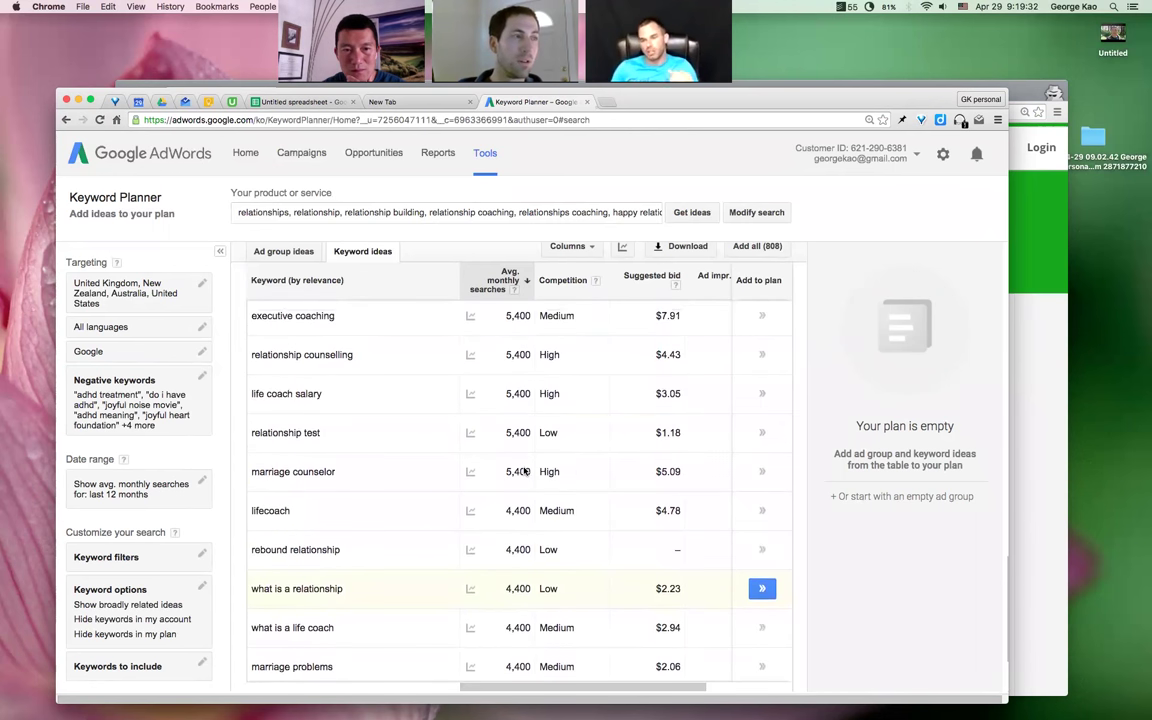
{"action": "scroll", "coordinate": [524, 470], "scroll_direction": "up", "scroll_amount": 1}
{"action": "scroll", "coordinate": [524, 470], "scroll_direction": "up", "scroll_amount": 2}
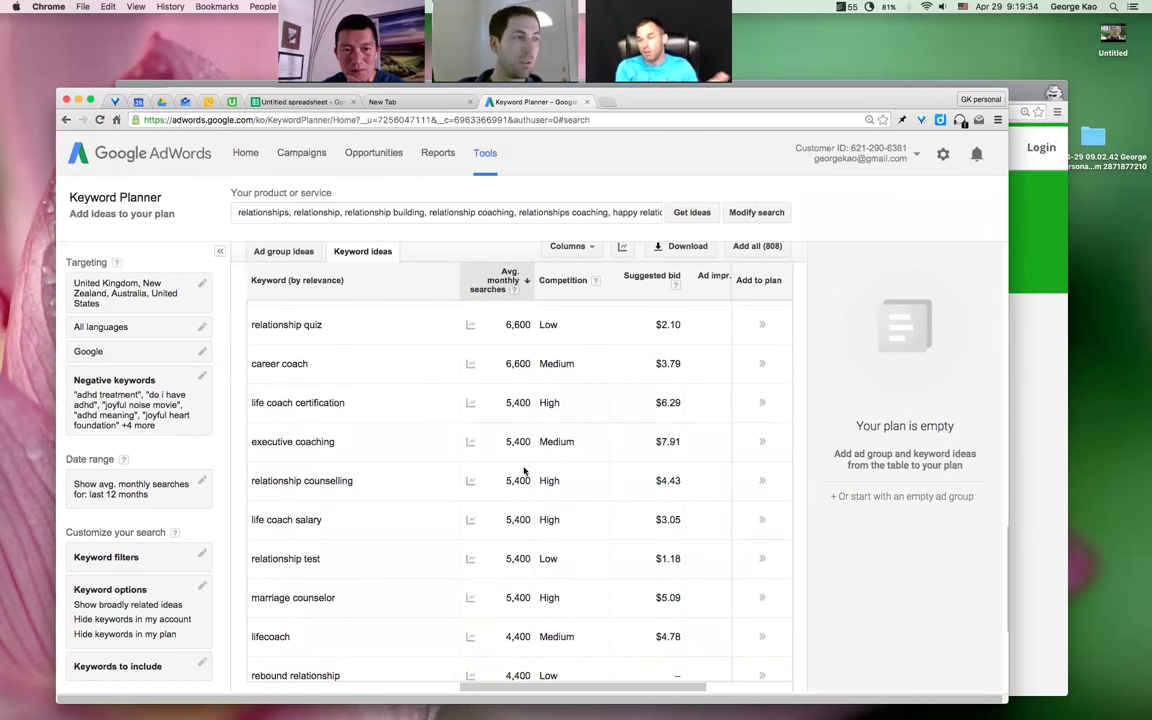
{"action": "scroll", "coordinate": [524, 470], "scroll_direction": "up", "scroll_amount": 3}
{"action": "scroll", "coordinate": [524, 472], "scroll_direction": "up", "scroll_amount": 2}
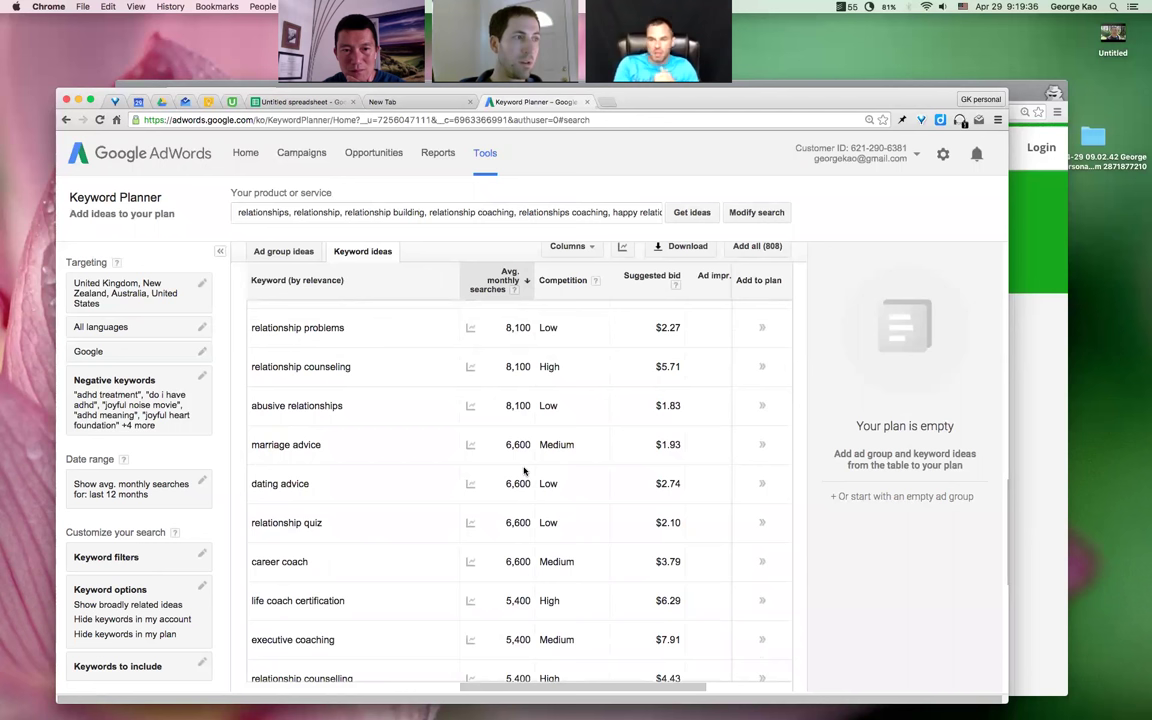
{"action": "scroll", "coordinate": [522, 467], "scroll_direction": "up", "scroll_amount": 1}
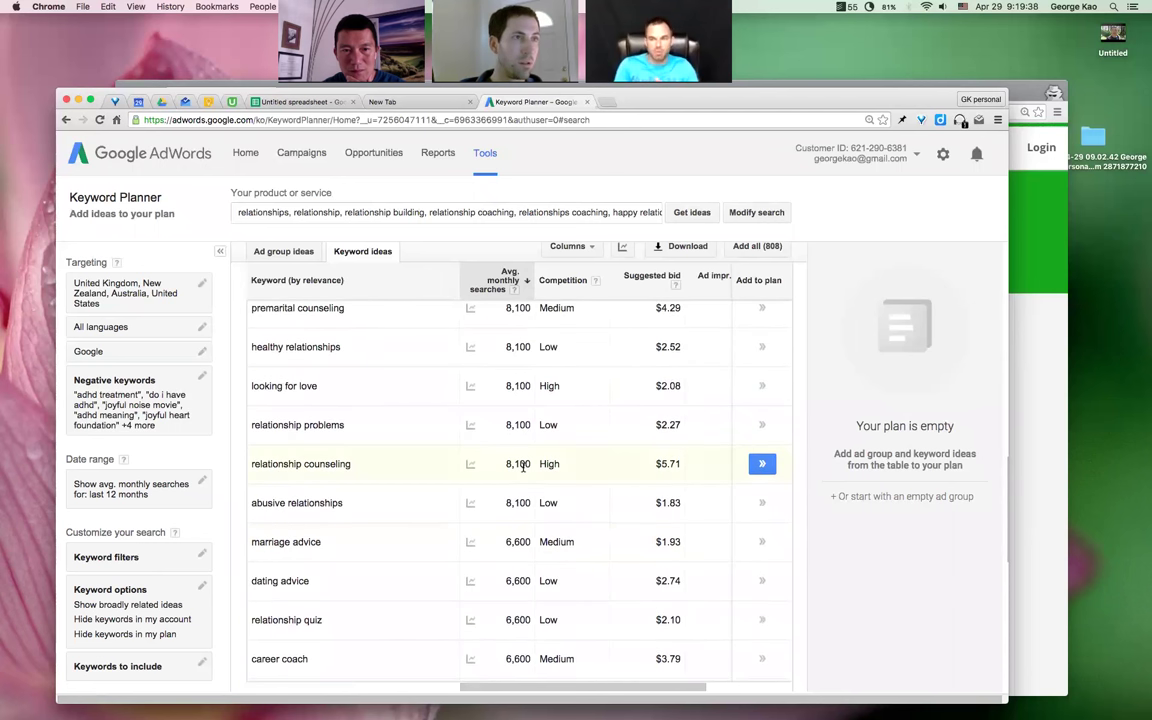
{"action": "scroll", "coordinate": [523, 468], "scroll_direction": "up", "scroll_amount": 1}
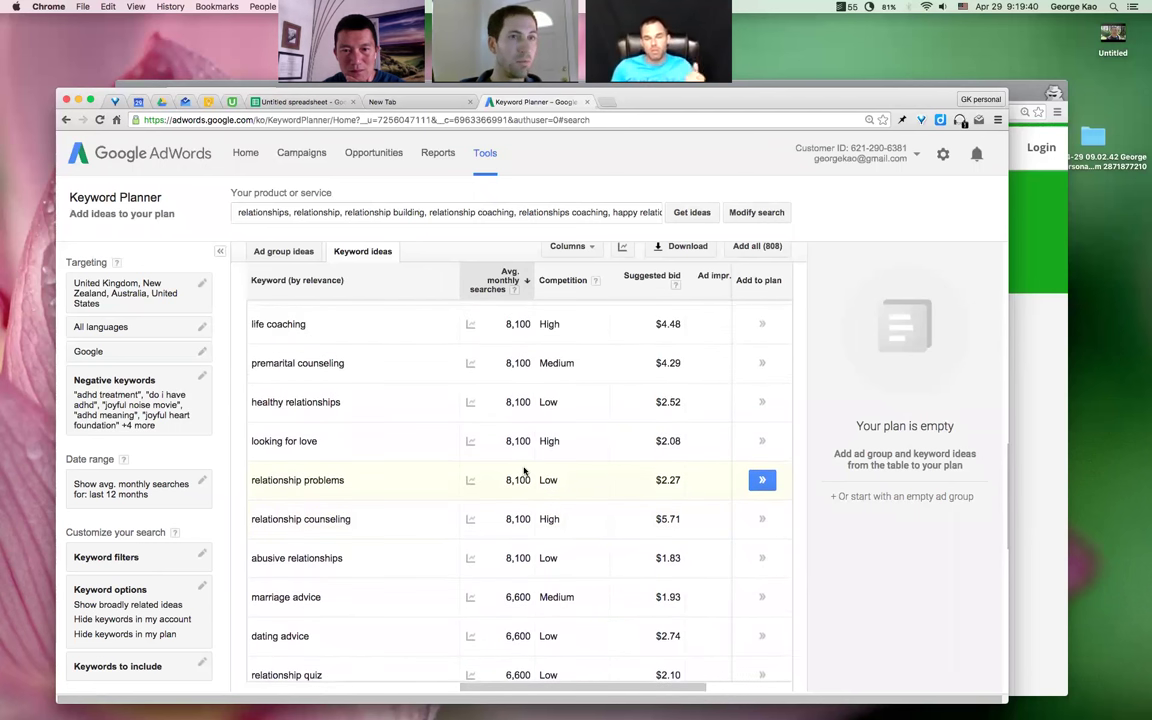
{"action": "scroll", "coordinate": [524, 470], "scroll_direction": "up", "scroll_amount": 1}
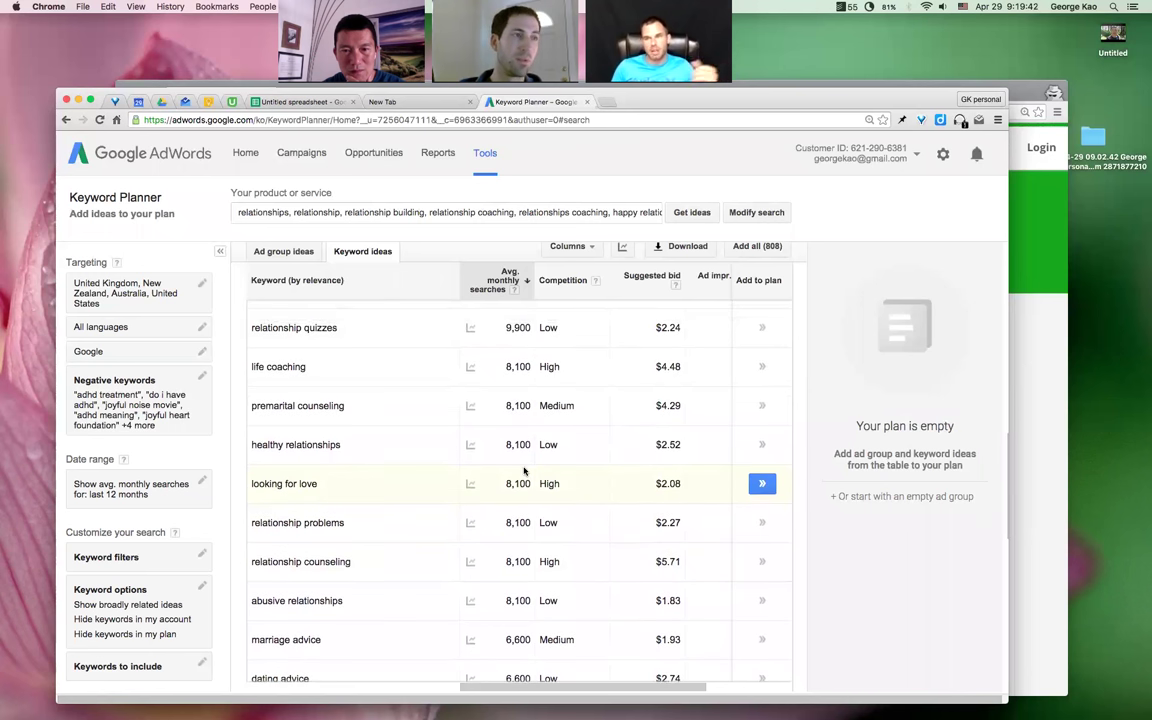
{"action": "scroll", "coordinate": [524, 470], "scroll_direction": "up", "scroll_amount": 1}
{"action": "scroll", "coordinate": [523, 468], "scroll_direction": "up", "scroll_amount": 2}
{"action": "scroll", "coordinate": [523, 468], "scroll_direction": "up", "scroll_amount": 1}
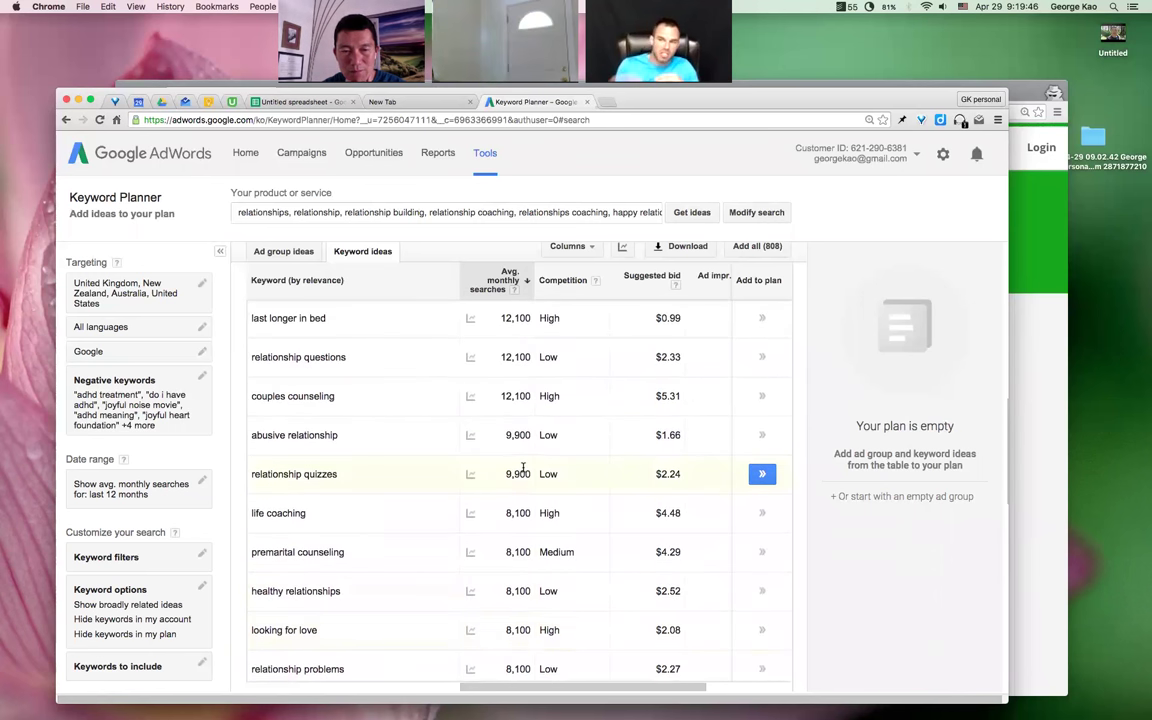
{"action": "scroll", "coordinate": [523, 468], "scroll_direction": "up", "scroll_amount": 1}
{"action": "scroll", "coordinate": [523, 469], "scroll_direction": "up", "scroll_amount": 2}
Select the 'healthy relationships' keyword in the idea list
{"action": "scroll", "coordinate": [524, 470], "scroll_direction": "down", "scroll_amount": 2}
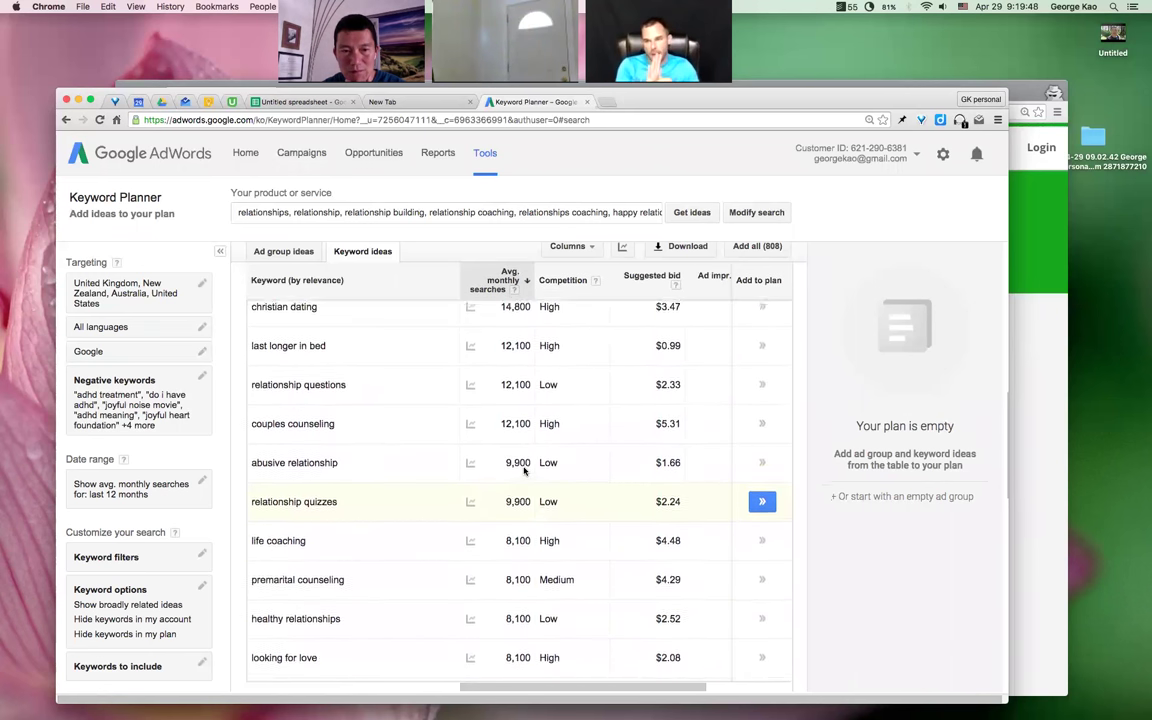
{"action": "scroll", "coordinate": [524, 470], "scroll_direction": "down", "scroll_amount": 2}
{"action": "scroll", "coordinate": [524, 470], "scroll_direction": "down", "scroll_amount": 1}
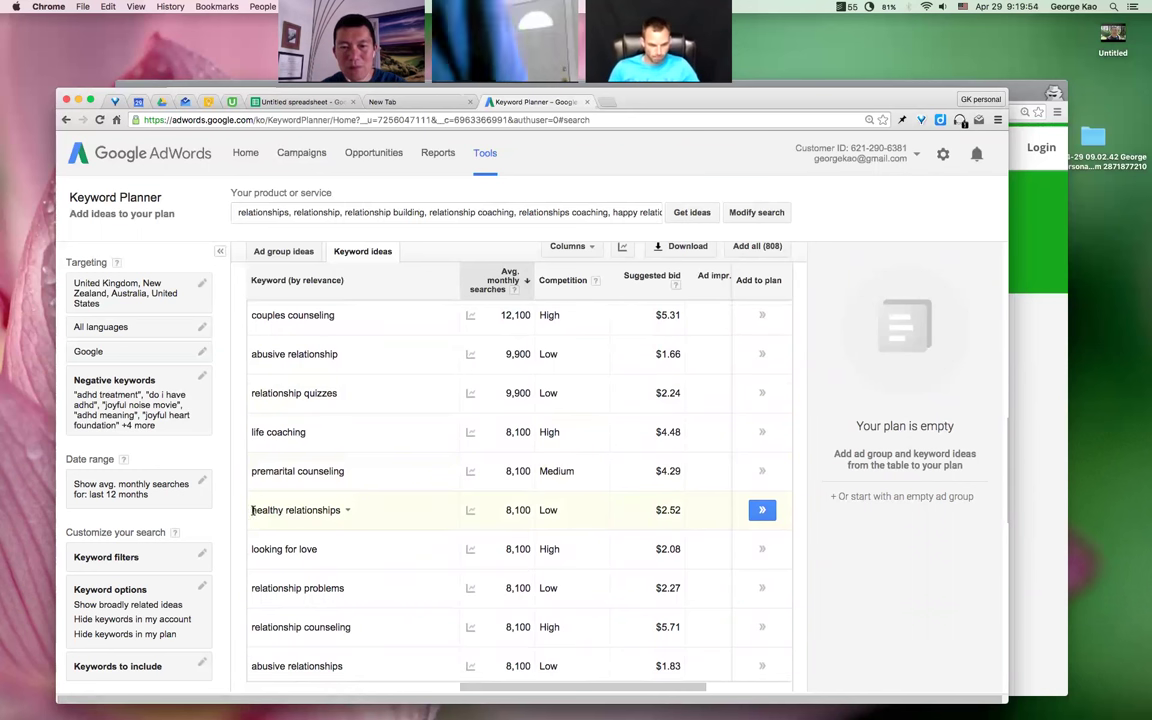
{"action": "left_click_drag", "start_coordinate": [252, 510], "coordinate": [341, 515]}
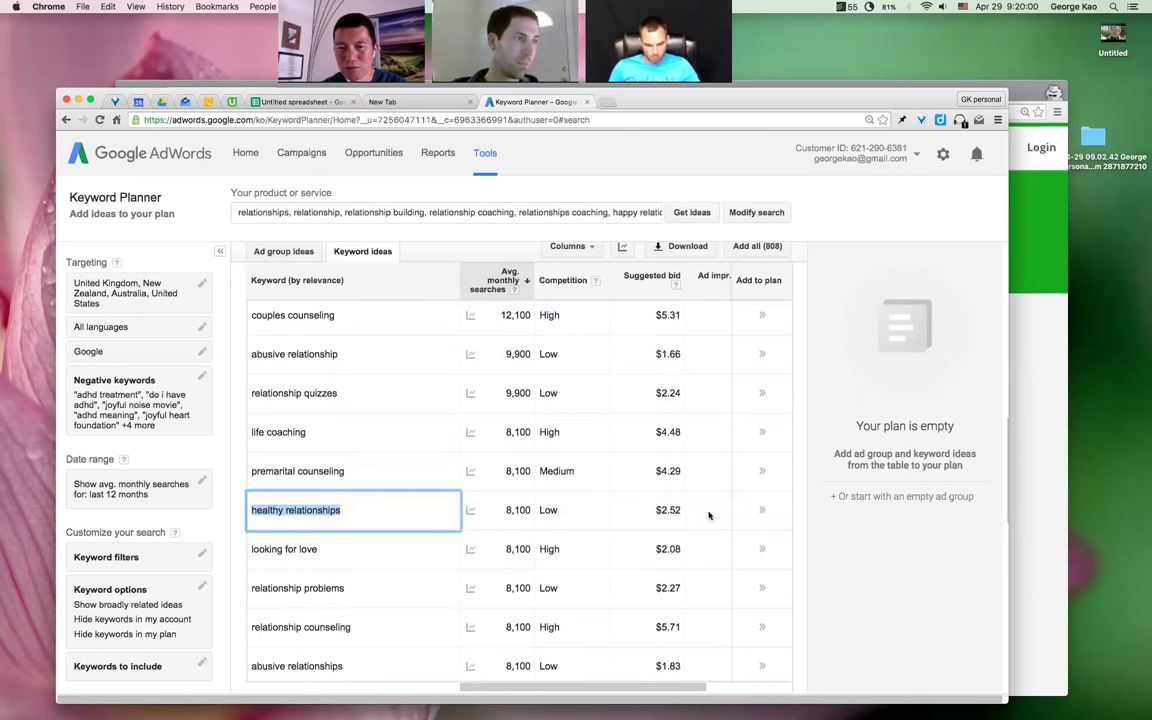
Search Udemy courses for 'healthy relationships' through the first autocomplete suggestion
{"action": "key", "text": "super+grave"}
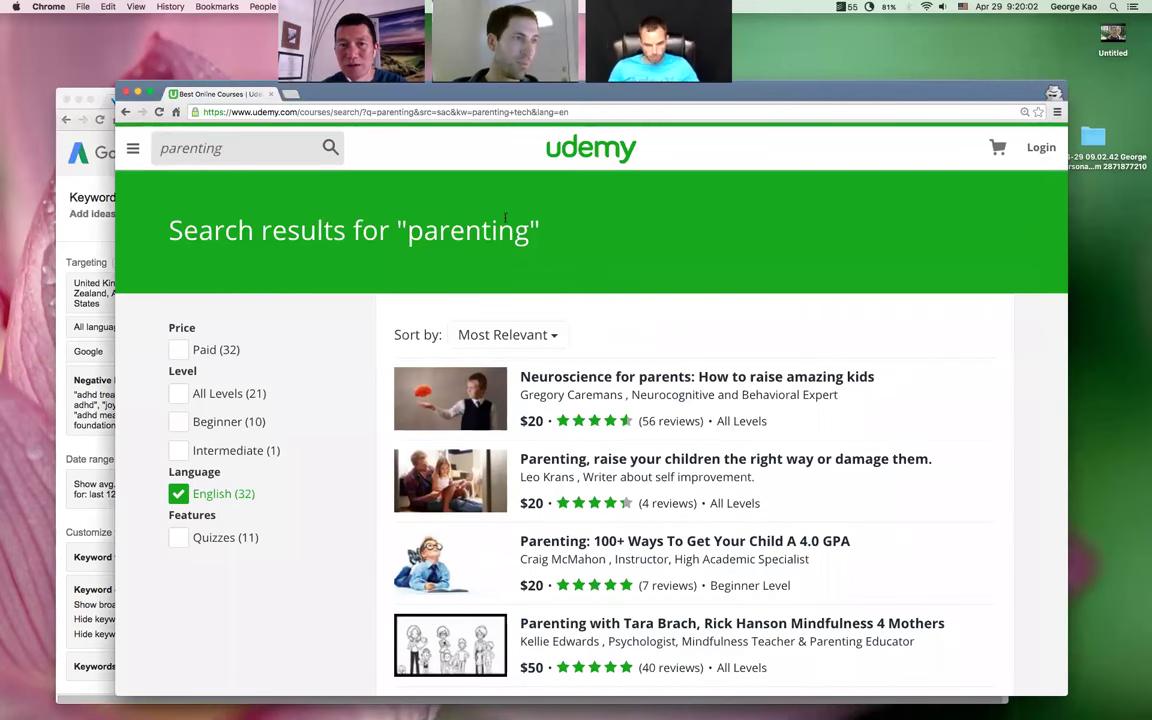
{"action": "left_click", "coordinate": [253, 147]}
{"action": "type", "text": "healthy relationships"}
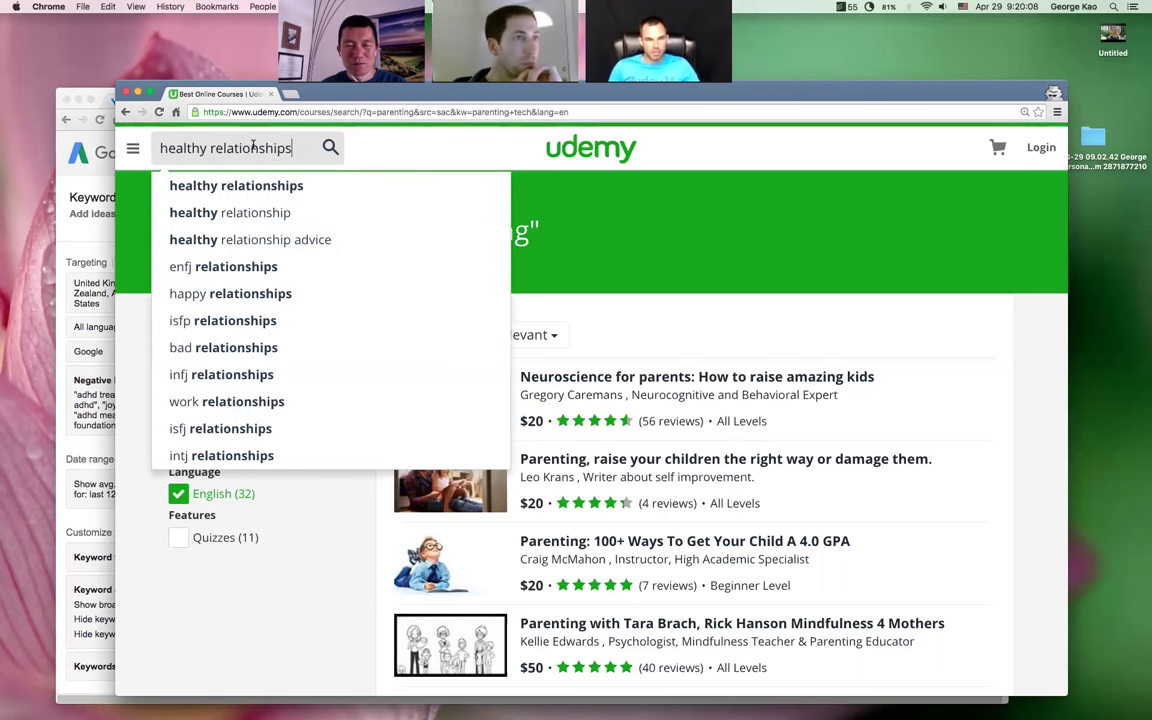
{"action": "left_click", "coordinate": [262, 184]}
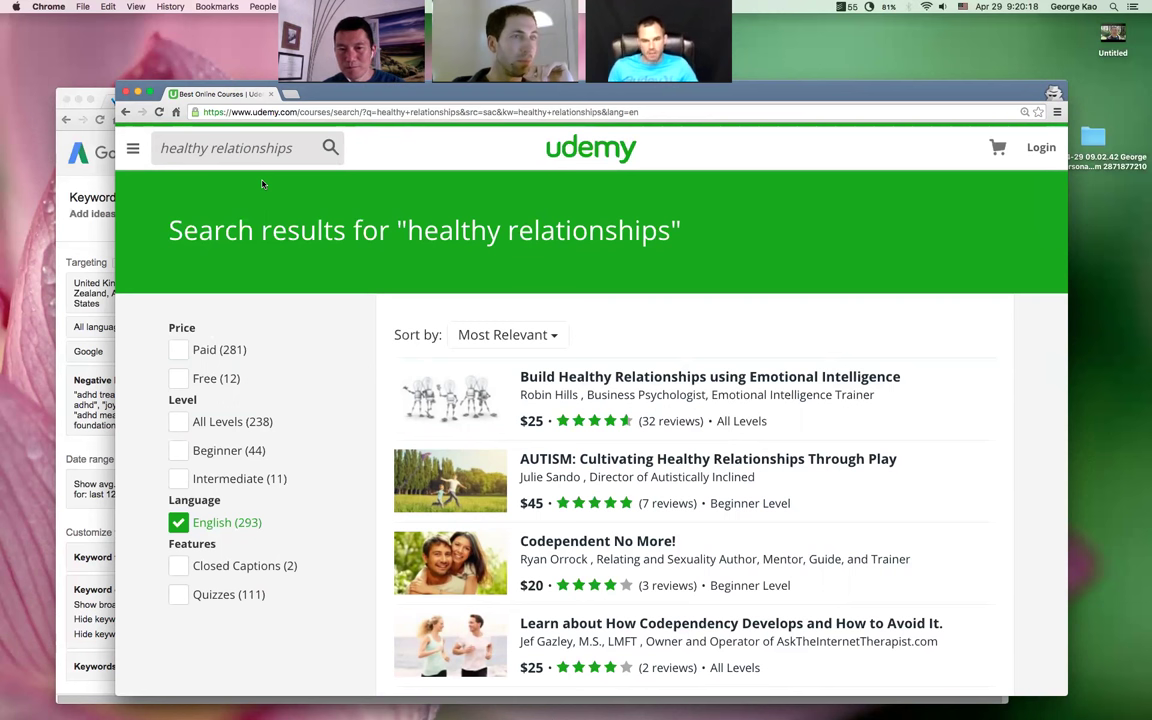
Review the Emotional Intelligence relationships course page: $25, 32 ratings, 2,374 students, 46 lectures
{"action": "left_click", "coordinate": [713, 381]}
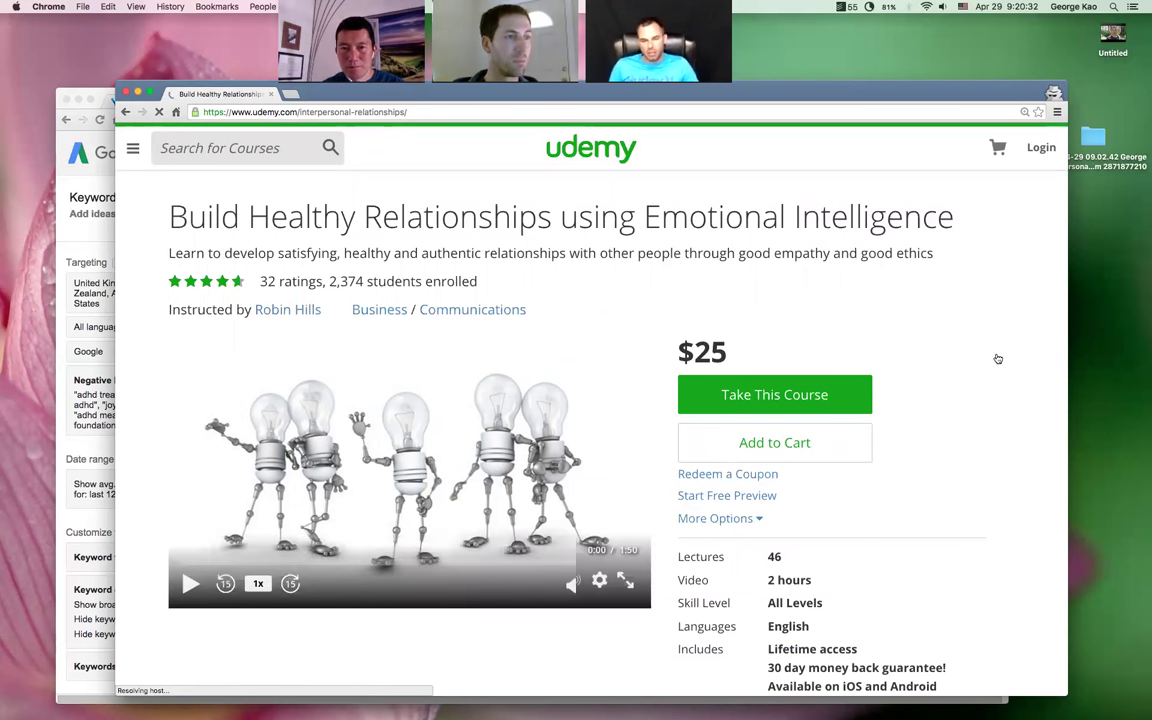
{"action": "scroll", "coordinate": [996, 354], "scroll_direction": "down", "scroll_amount": 1}
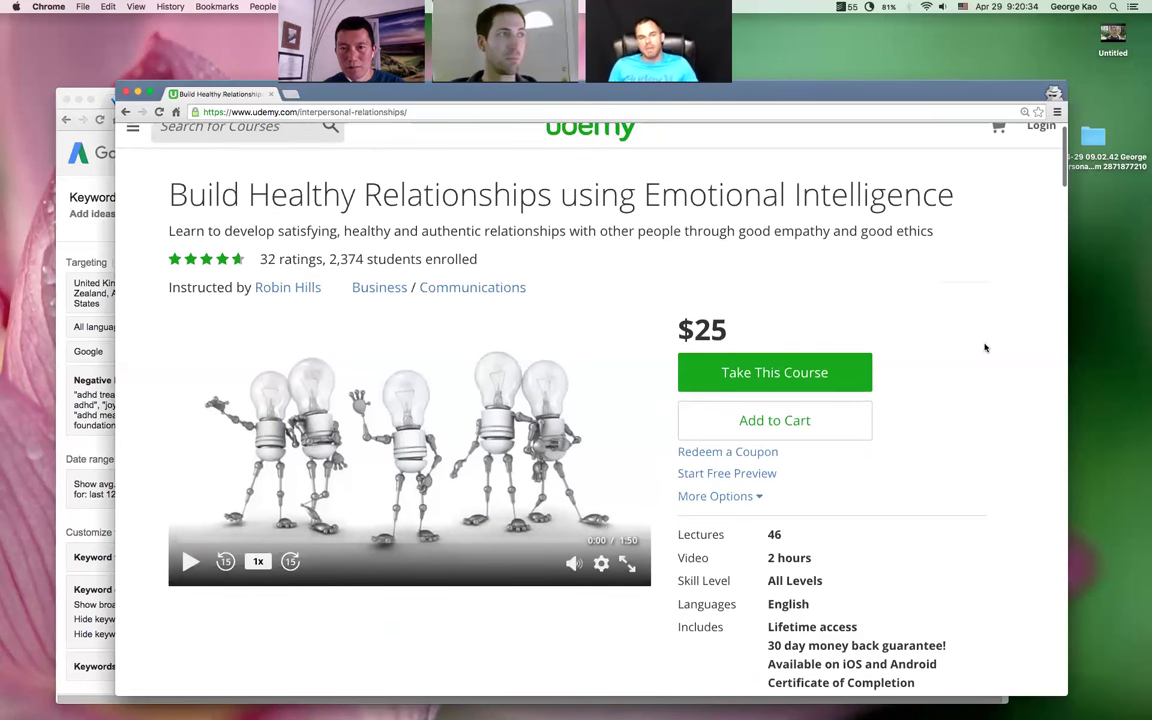
{"action": "scroll", "coordinate": [985, 347], "scroll_direction": "down", "scroll_amount": 1}
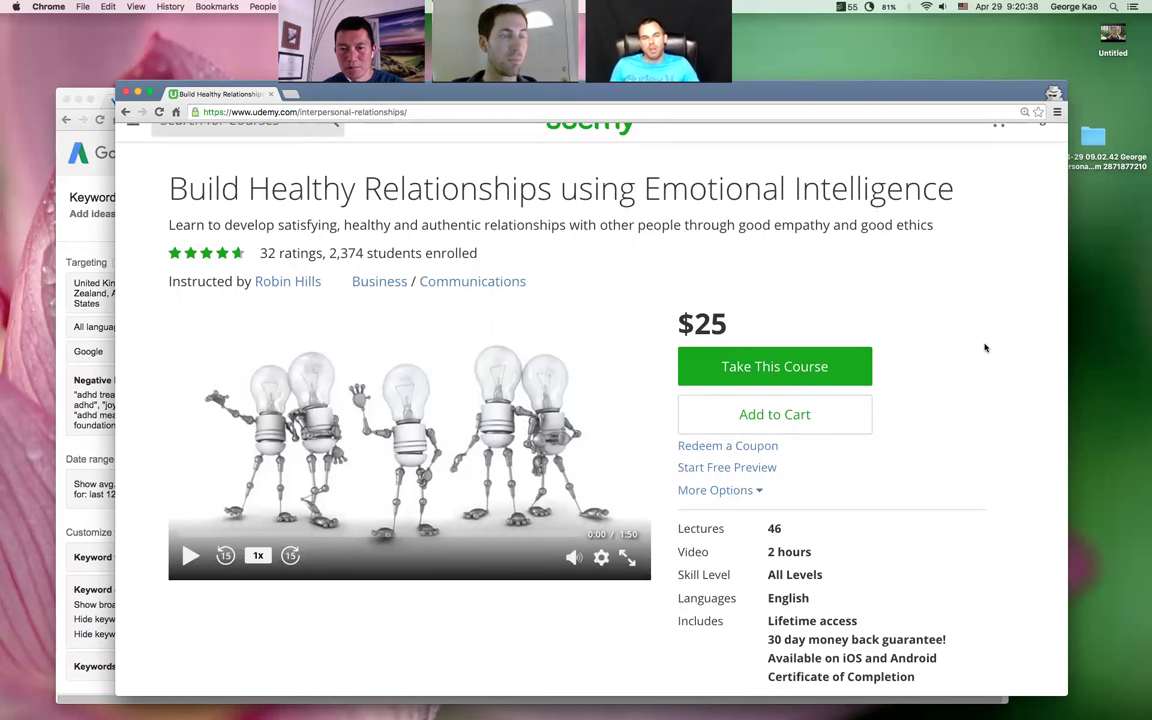
{"action": "scroll", "coordinate": [985, 347], "scroll_direction": "down", "scroll_amount": 1}
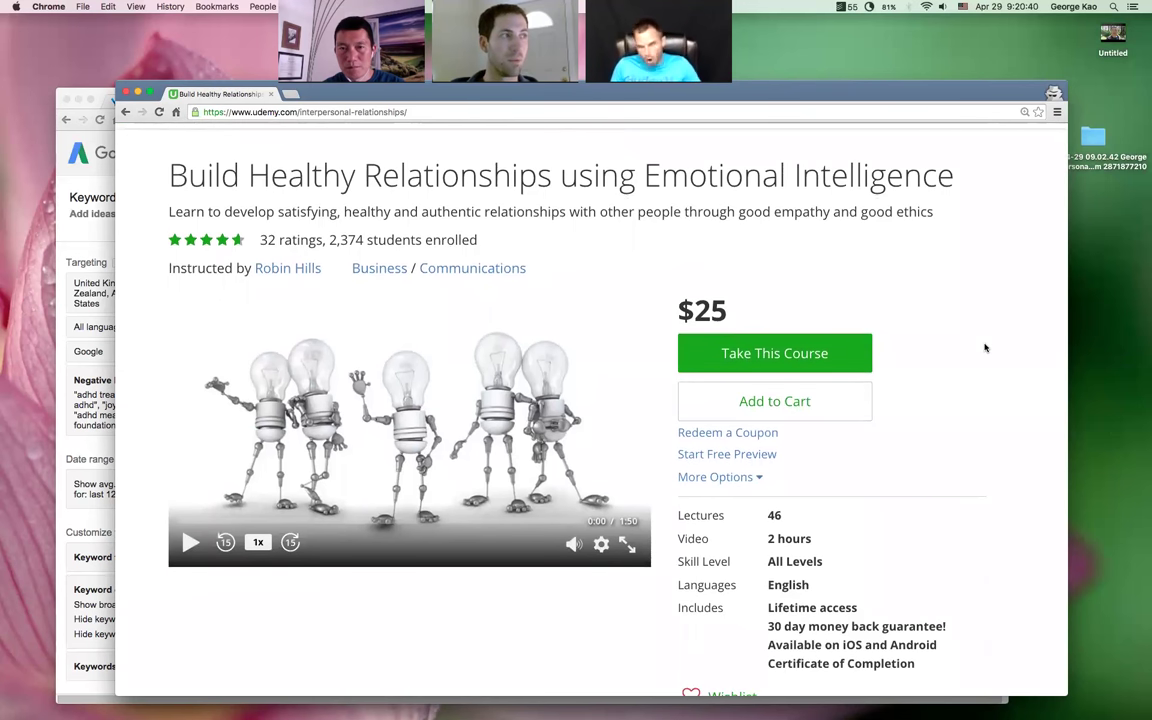
{"action": "scroll", "coordinate": [985, 347], "scroll_direction": "up", "scroll_amount": 2}
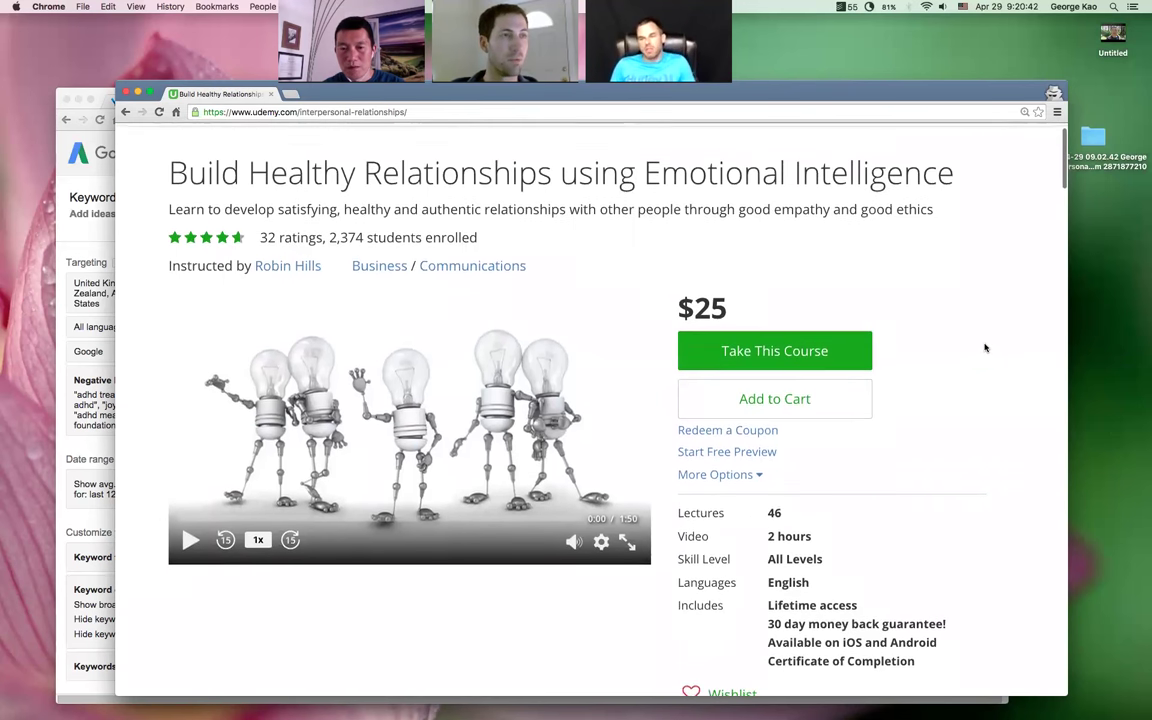
{"action": "scroll", "coordinate": [985, 347], "scroll_direction": "down", "scroll_amount": 2}
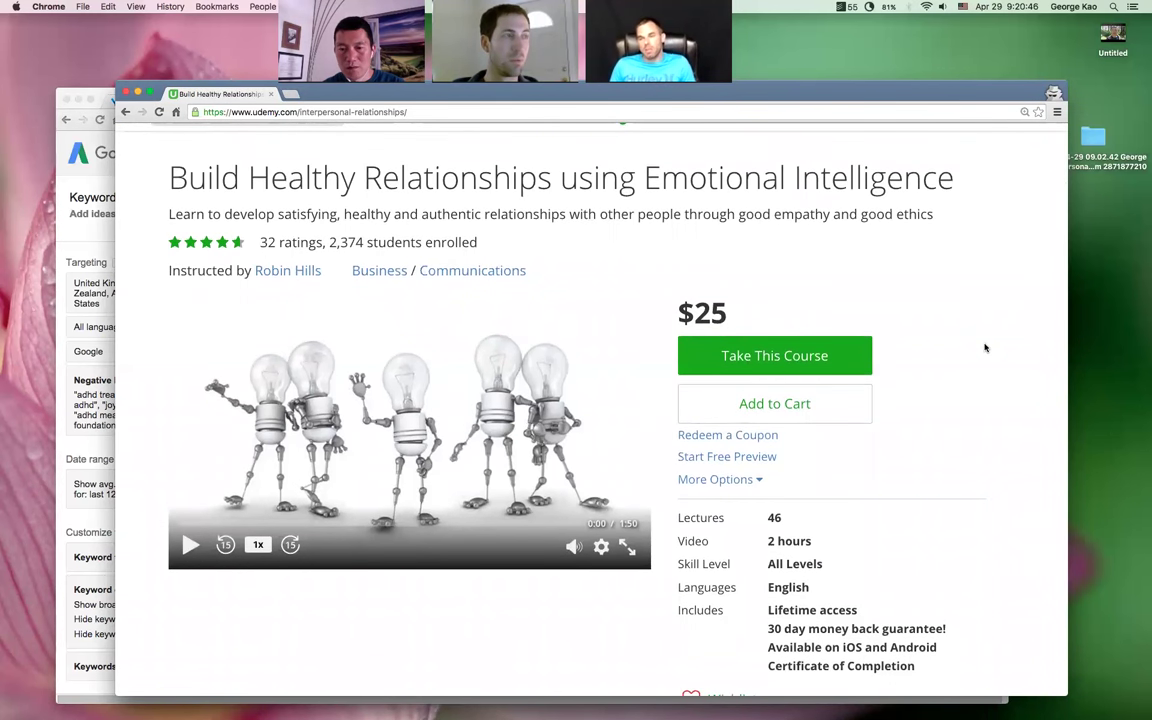
{"action": "scroll", "coordinate": [985, 347], "scroll_direction": "up", "scroll_amount": 4}
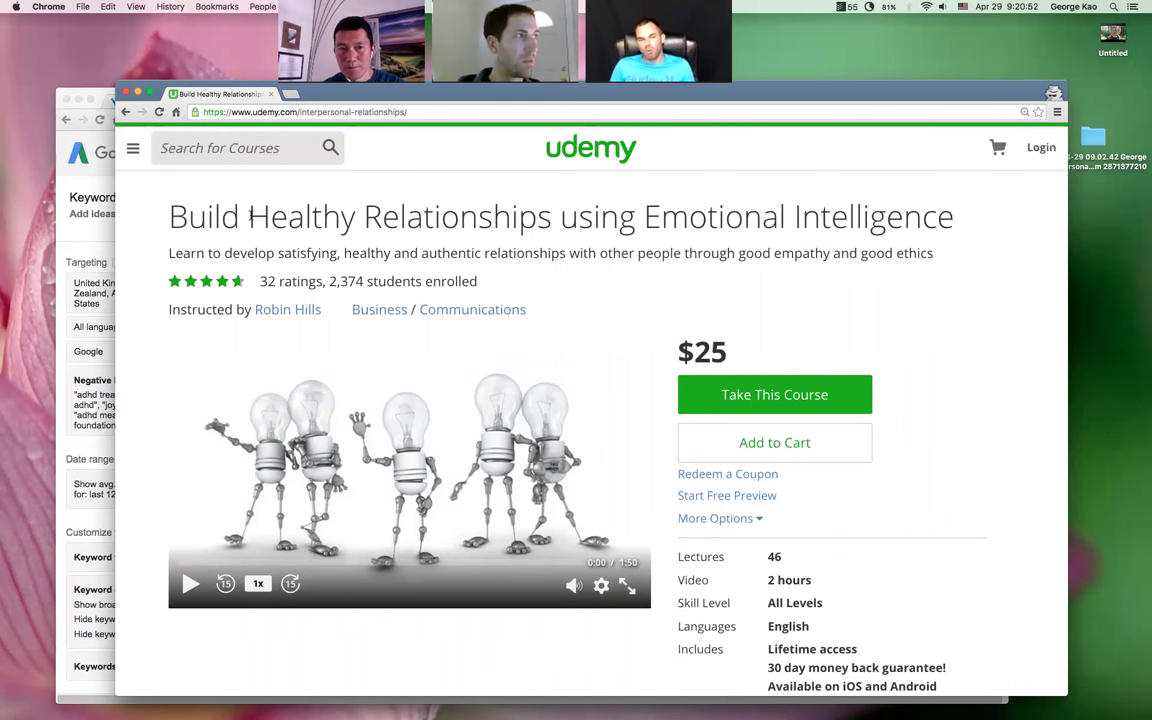
{"action": "double_click", "coordinate": [183, 215]}
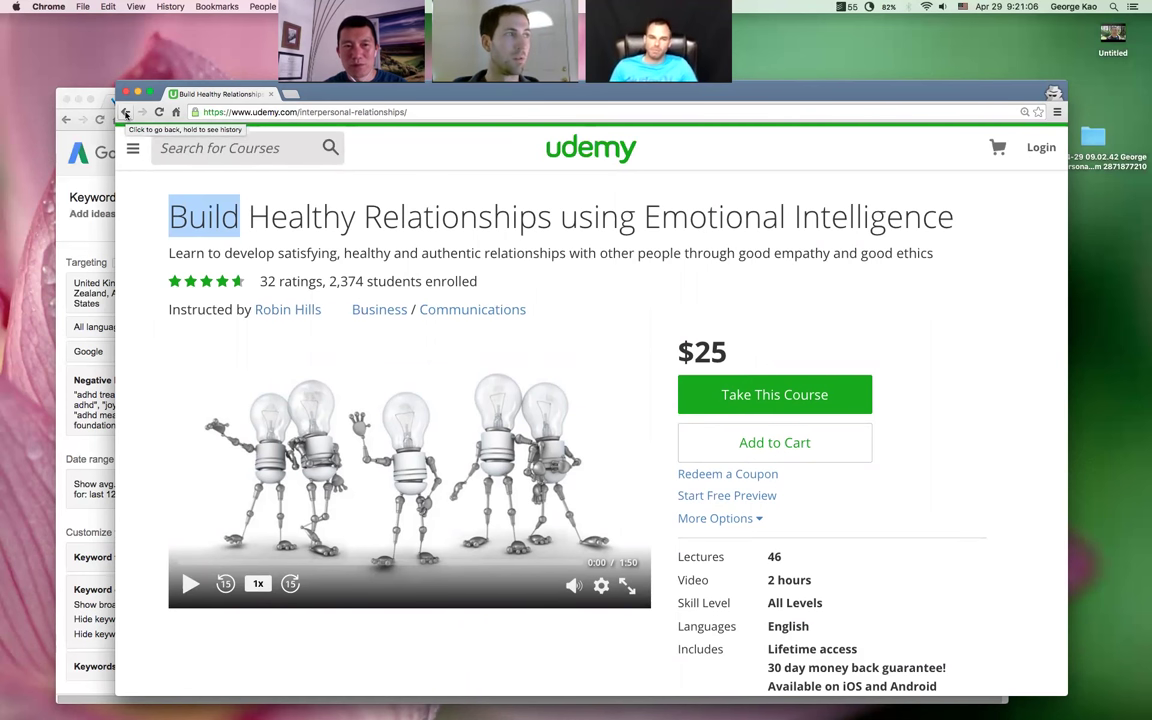
Go back to the healthy relationships results and browse down to Anger Management Shortcuts and Relationship Coaching ($20, 111 reviews)
{"action": "left_click", "coordinate": [125, 113]}
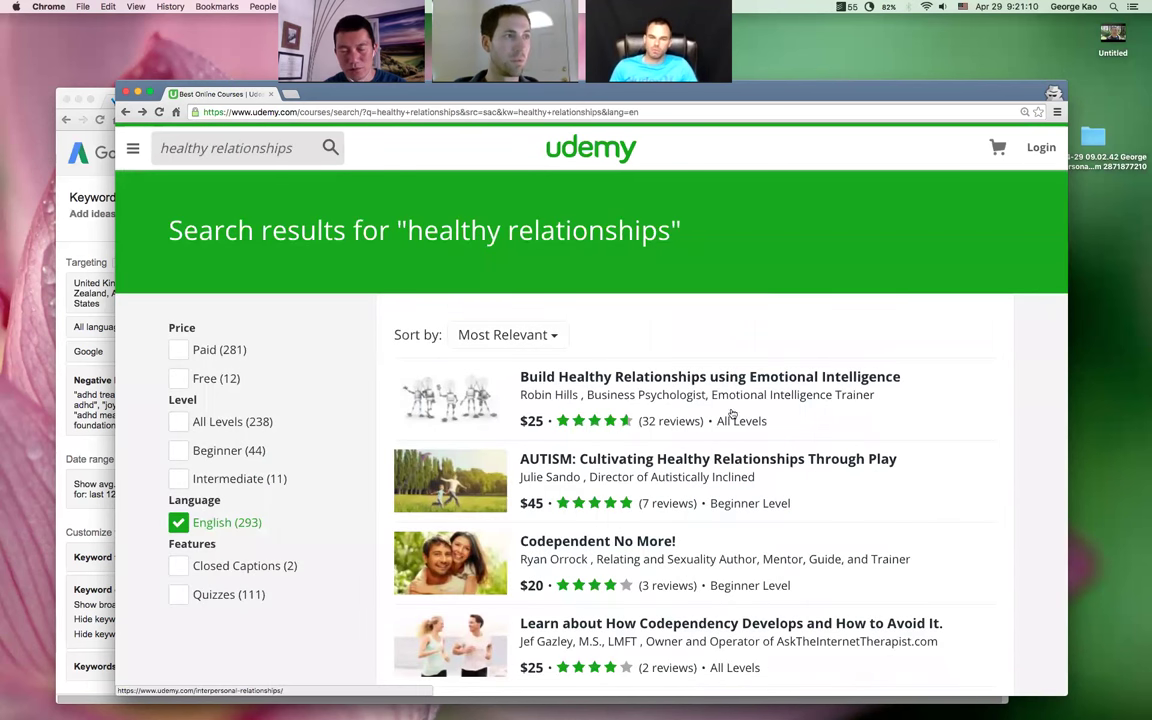
{"action": "scroll", "coordinate": [1005, 388], "scroll_direction": "down", "scroll_amount": 1}
{"action": "scroll", "coordinate": [1006, 388], "scroll_direction": "down", "scroll_amount": 1}
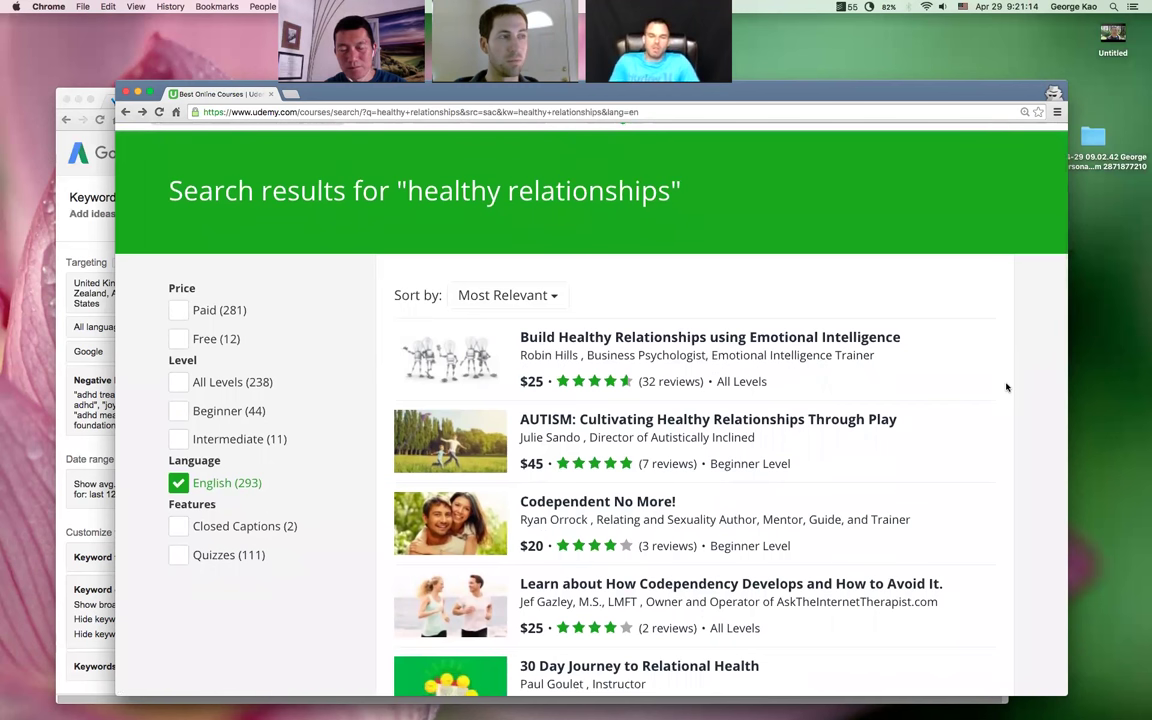
{"action": "scroll", "coordinate": [1006, 388], "scroll_direction": "down", "scroll_amount": 2}
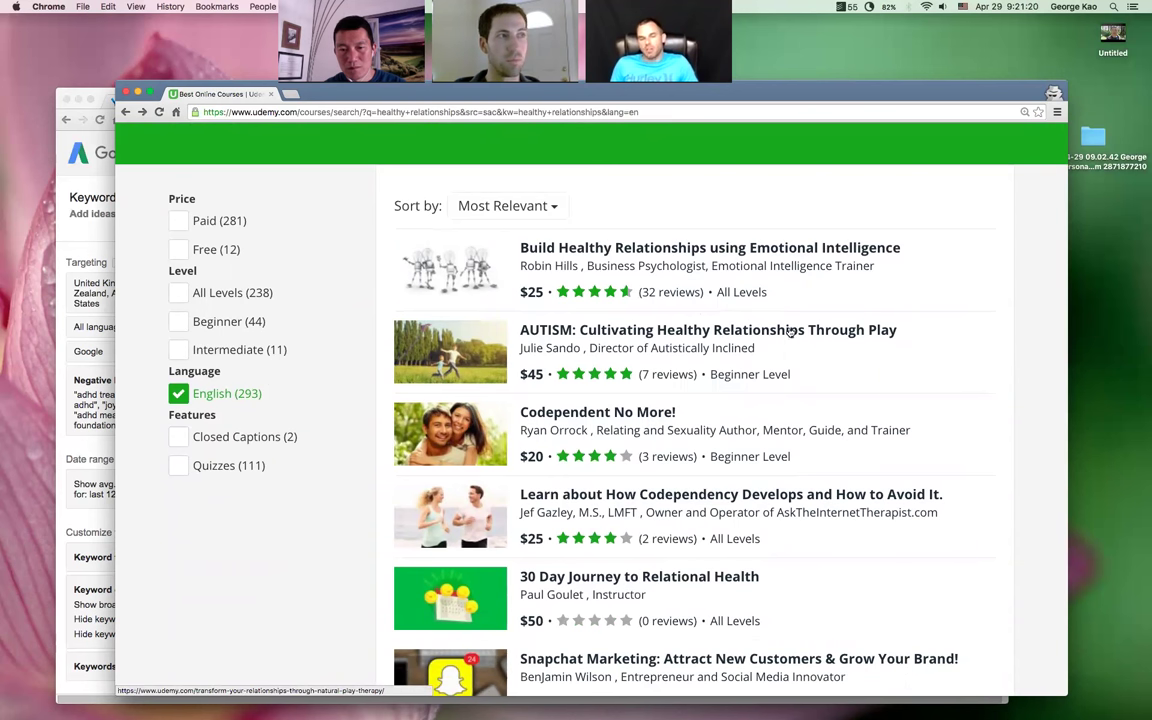
{"action": "scroll", "coordinate": [672, 391], "scroll_direction": "down", "scroll_amount": 1}
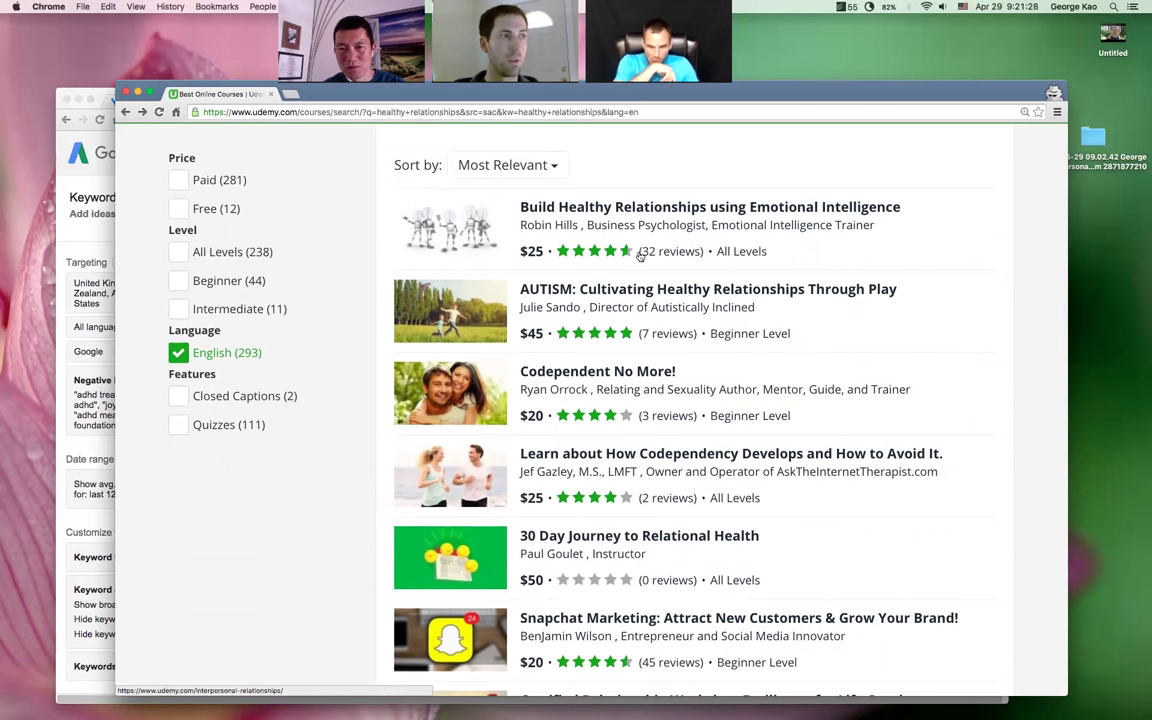
{"action": "scroll", "coordinate": [1009, 363], "scroll_direction": "down", "scroll_amount": 1}
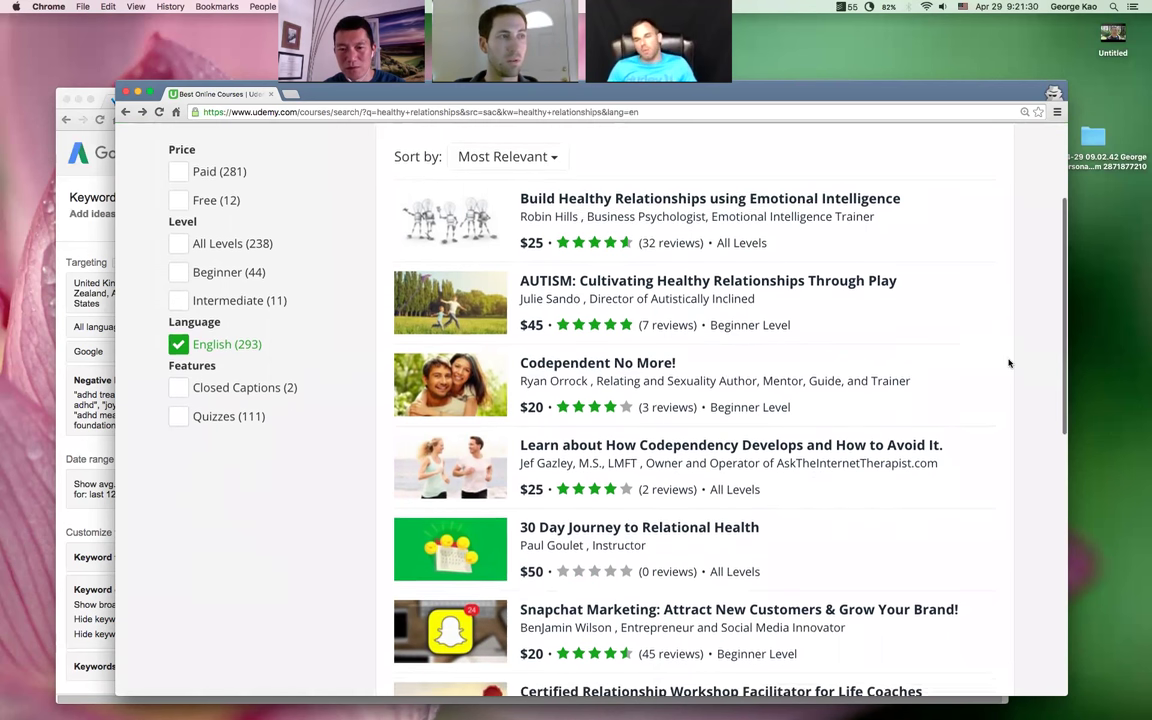
{"action": "scroll", "coordinate": [1009, 363], "scroll_direction": "down", "scroll_amount": 1}
{"action": "scroll", "coordinate": [1009, 363], "scroll_direction": "down", "scroll_amount": 1}
{"action": "scroll", "coordinate": [1009, 363], "scroll_direction": "down", "scroll_amount": 1}
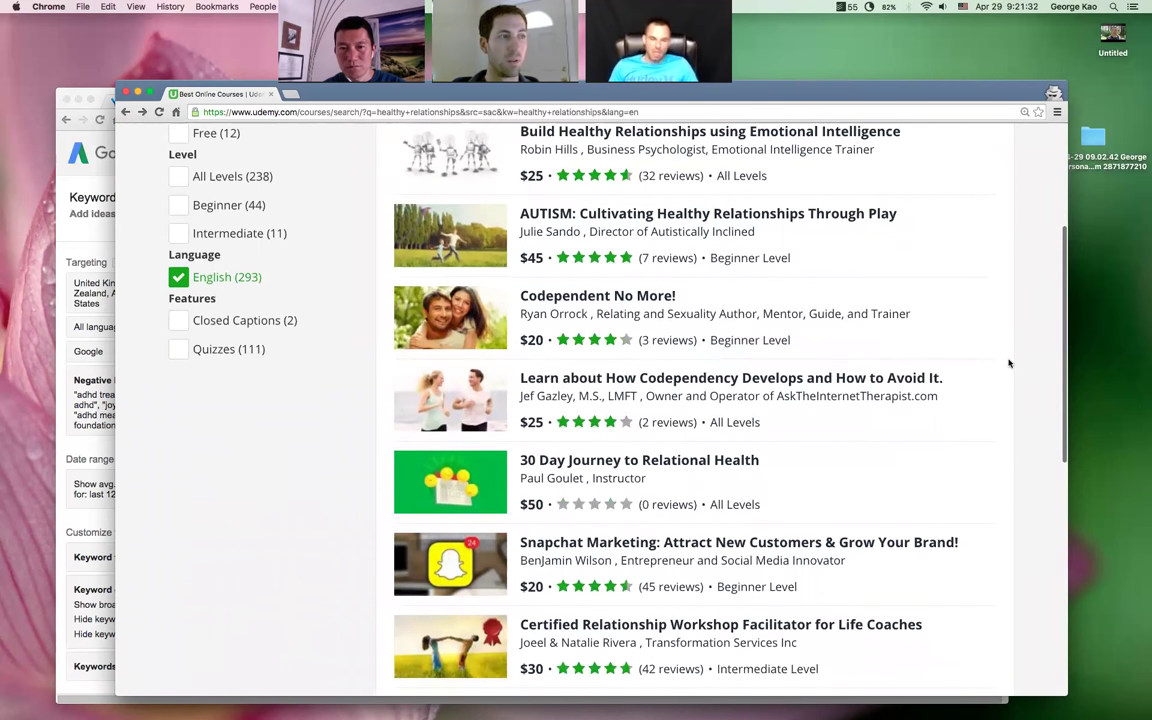
{"action": "scroll", "coordinate": [1009, 363], "scroll_direction": "down", "scroll_amount": 1}
{"action": "scroll", "coordinate": [1009, 363], "scroll_direction": "down", "scroll_amount": 3}
{"action": "scroll", "coordinate": [1009, 363], "scroll_direction": "down", "scroll_amount": 3}
{"action": "scroll", "coordinate": [1009, 363], "scroll_direction": "down", "scroll_amount": 2}
{"action": "scroll", "coordinate": [1009, 363], "scroll_direction": "down", "scroll_amount": 2}
{"action": "scroll", "coordinate": [1009, 363], "scroll_direction": "down", "scroll_amount": 3}
{"action": "scroll", "coordinate": [1009, 363], "scroll_direction": "down", "scroll_amount": 2}
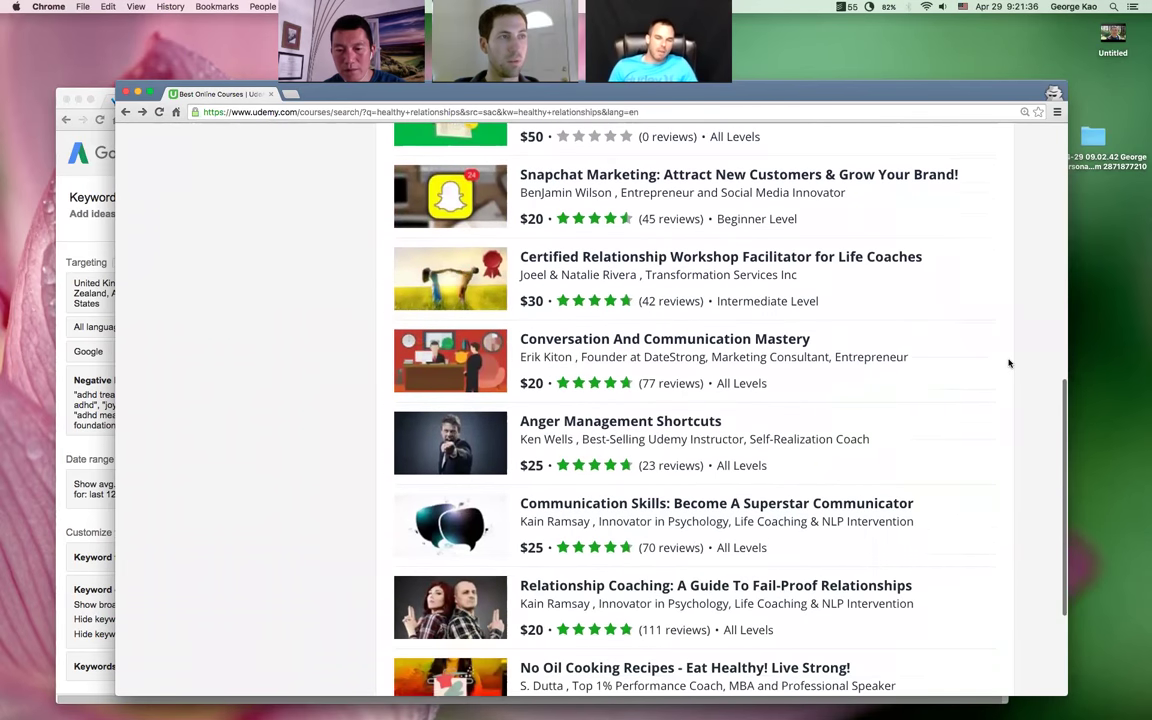
{"action": "scroll", "coordinate": [1009, 363], "scroll_direction": "down", "scroll_amount": 1}
{"action": "scroll", "coordinate": [1009, 363], "scroll_direction": "down", "scroll_amount": 1}
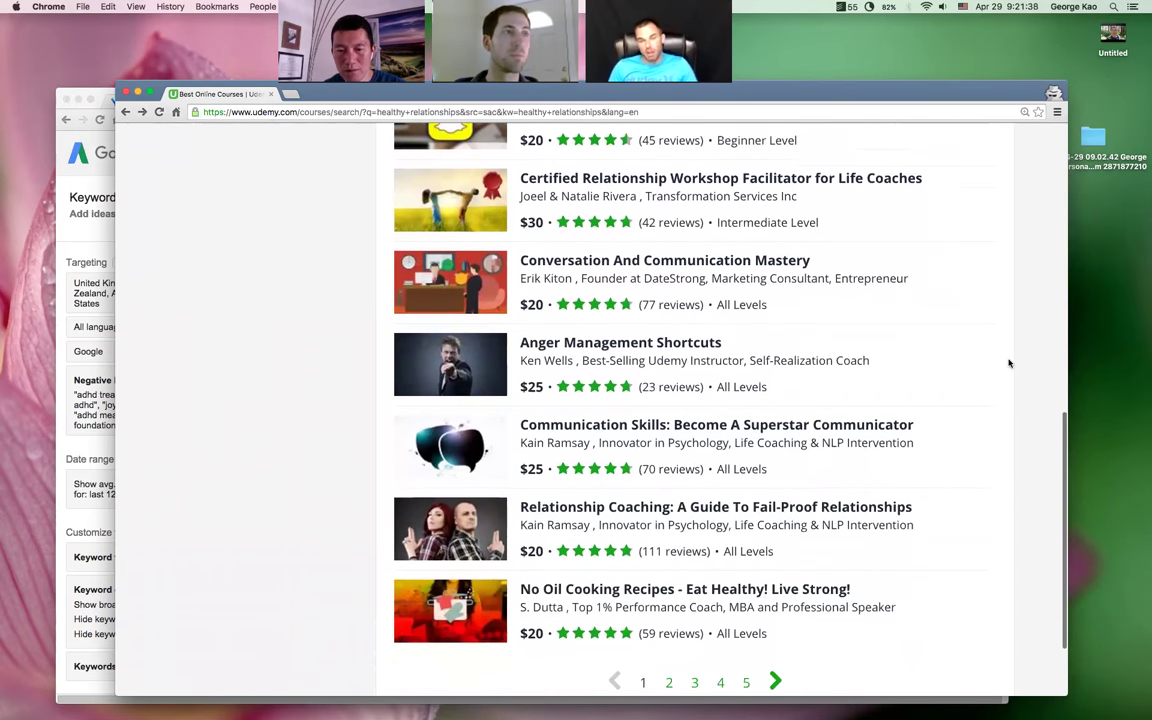
{"action": "scroll", "coordinate": [1009, 363], "scroll_direction": "down", "scroll_amount": 1}
{"action": "scroll", "coordinate": [1009, 363], "scroll_direction": "up", "scroll_amount": 3}
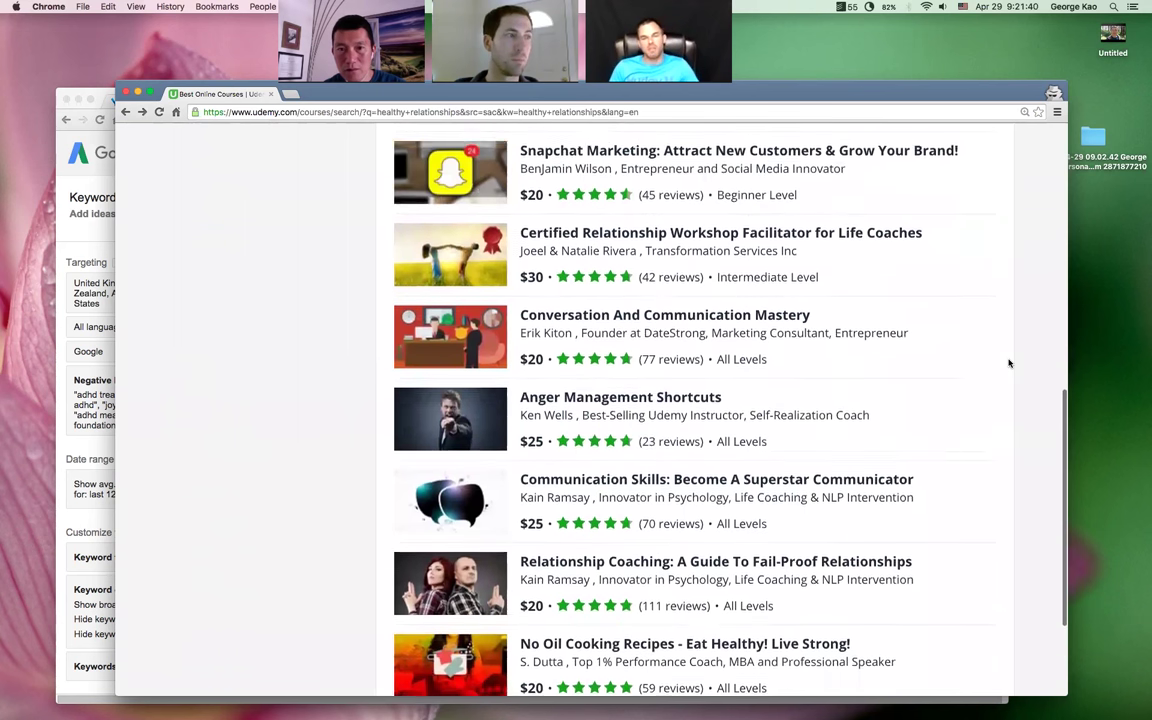
{"action": "scroll", "coordinate": [1009, 363], "scroll_direction": "up", "scroll_amount": 3}
{"action": "scroll", "coordinate": [1009, 363], "scroll_direction": "up", "scroll_amount": 3}
{"action": "scroll", "coordinate": [1009, 363], "scroll_direction": "up", "scroll_amount": 1}
{"action": "scroll", "coordinate": [1009, 363], "scroll_direction": "down", "scroll_amount": 4}
{"action": "scroll", "coordinate": [1008, 360], "scroll_direction": "down", "scroll_amount": 1}
{"action": "scroll", "coordinate": [1008, 362], "scroll_direction": "down", "scroll_amount": 2}
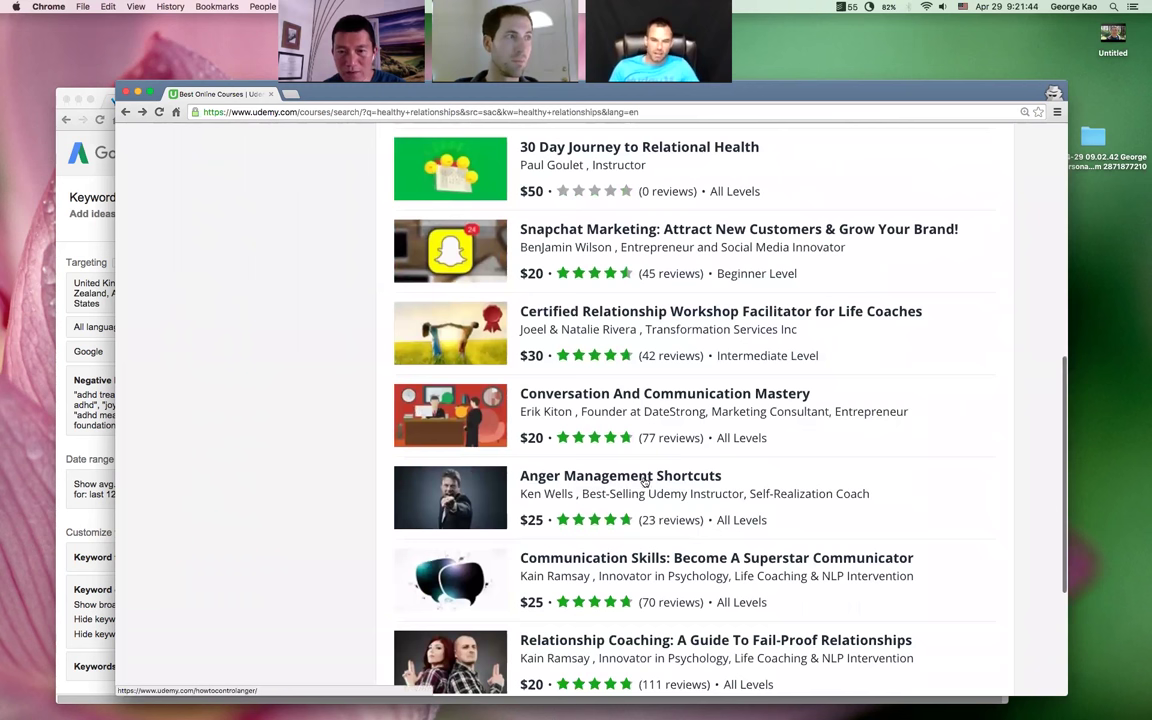
{"action": "scroll", "coordinate": [988, 501], "scroll_direction": "down", "scroll_amount": 1}
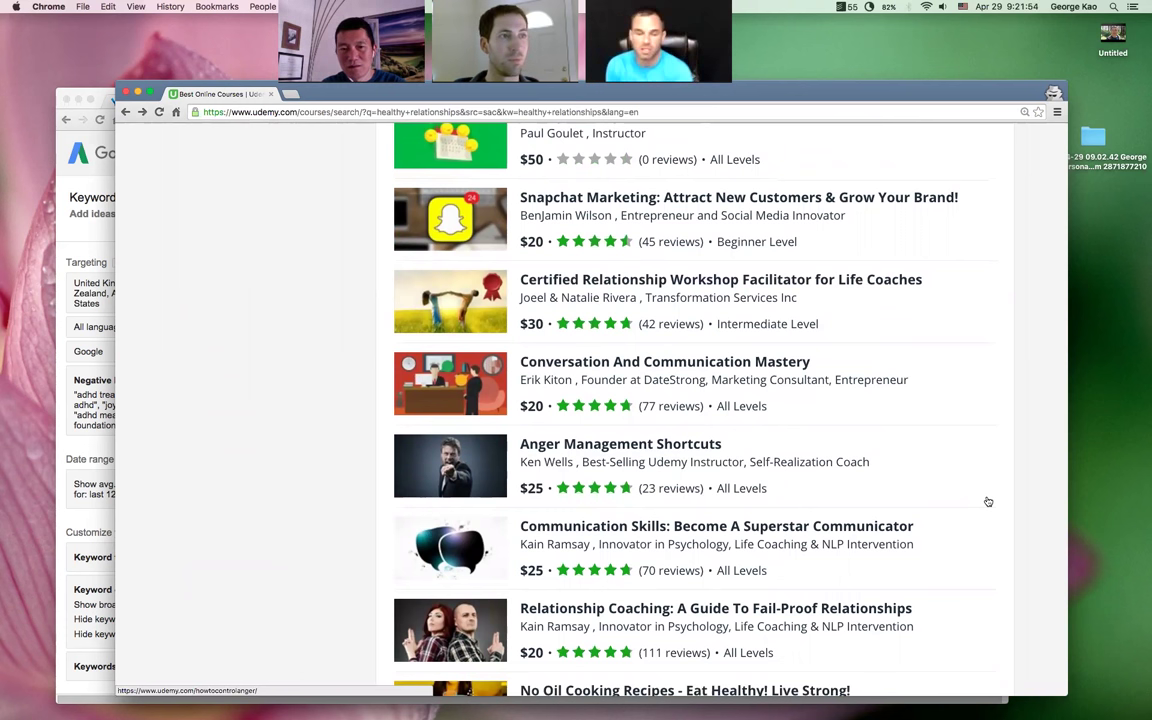
Open the Anger Management Shortcuts course page and skim its header and subtitle
{"action": "left_click", "coordinate": [466, 472]}
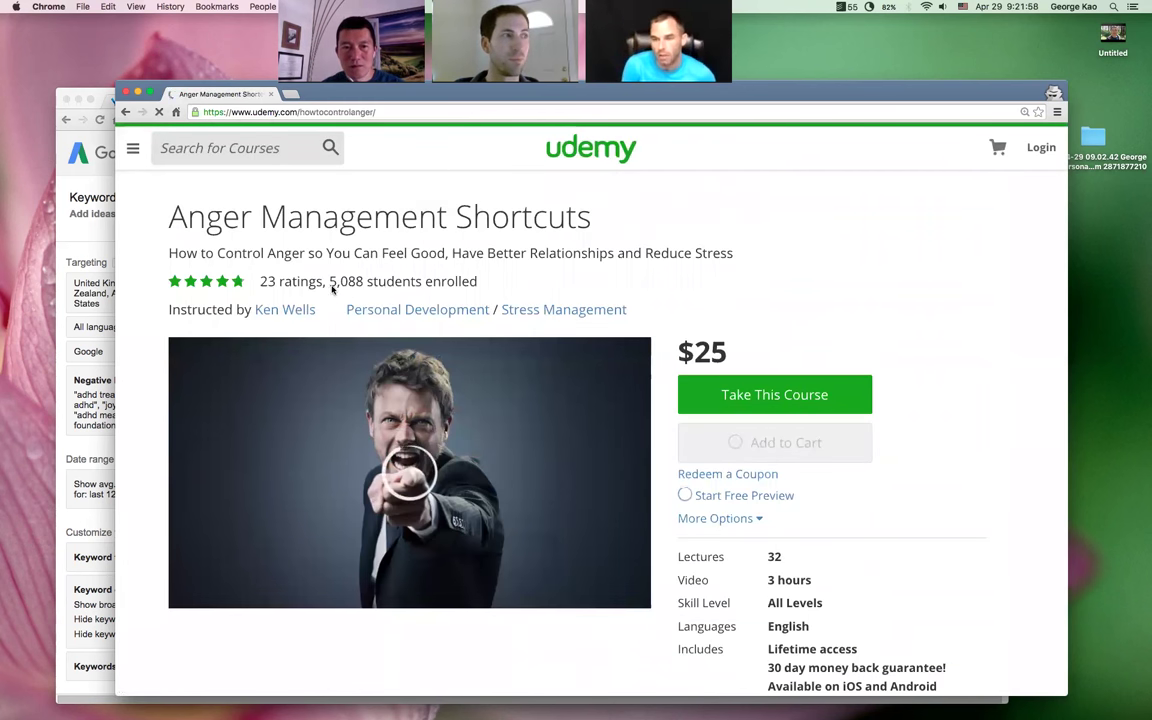
{"action": "scroll", "coordinate": [985, 348], "scroll_direction": "down", "scroll_amount": 2}
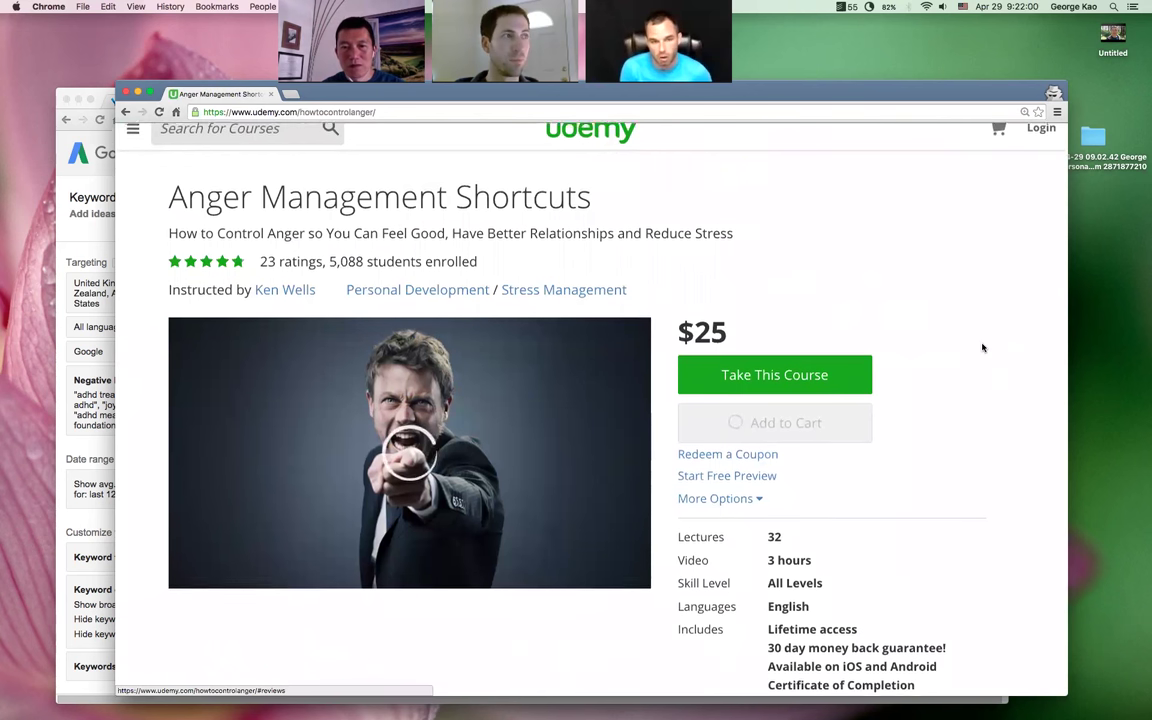
{"action": "scroll", "coordinate": [995, 350], "scroll_direction": "up", "scroll_amount": 2}
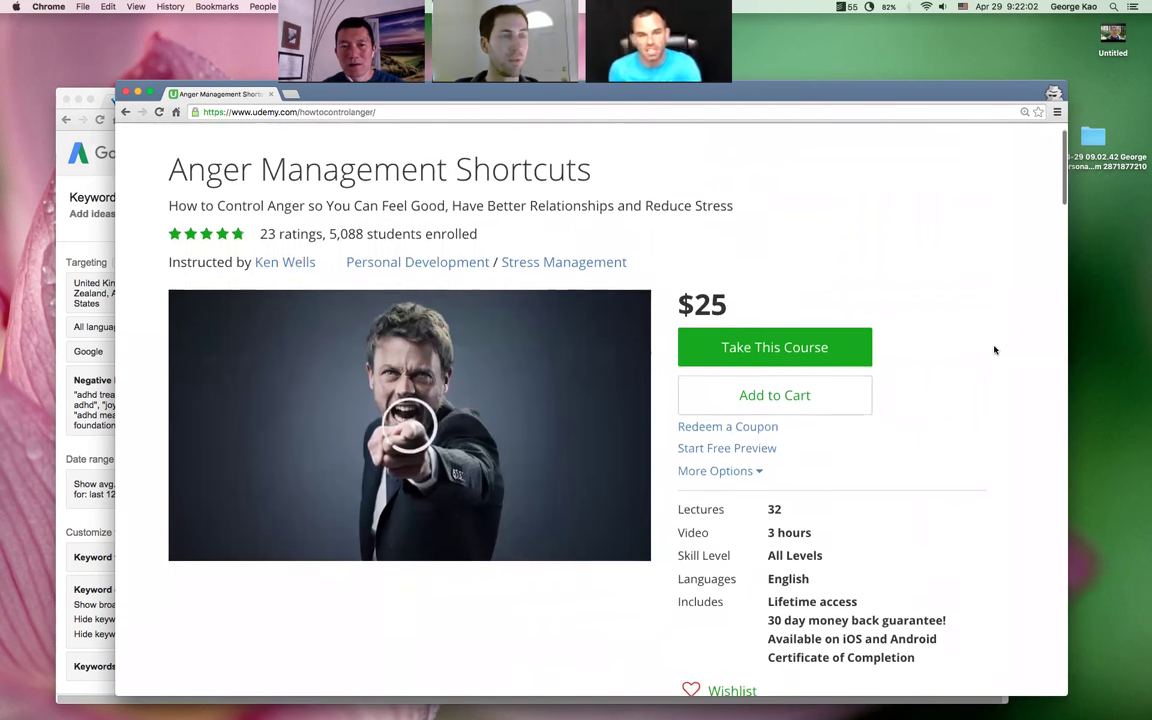
{"action": "scroll", "coordinate": [995, 350], "scroll_direction": "down", "scroll_amount": 2}
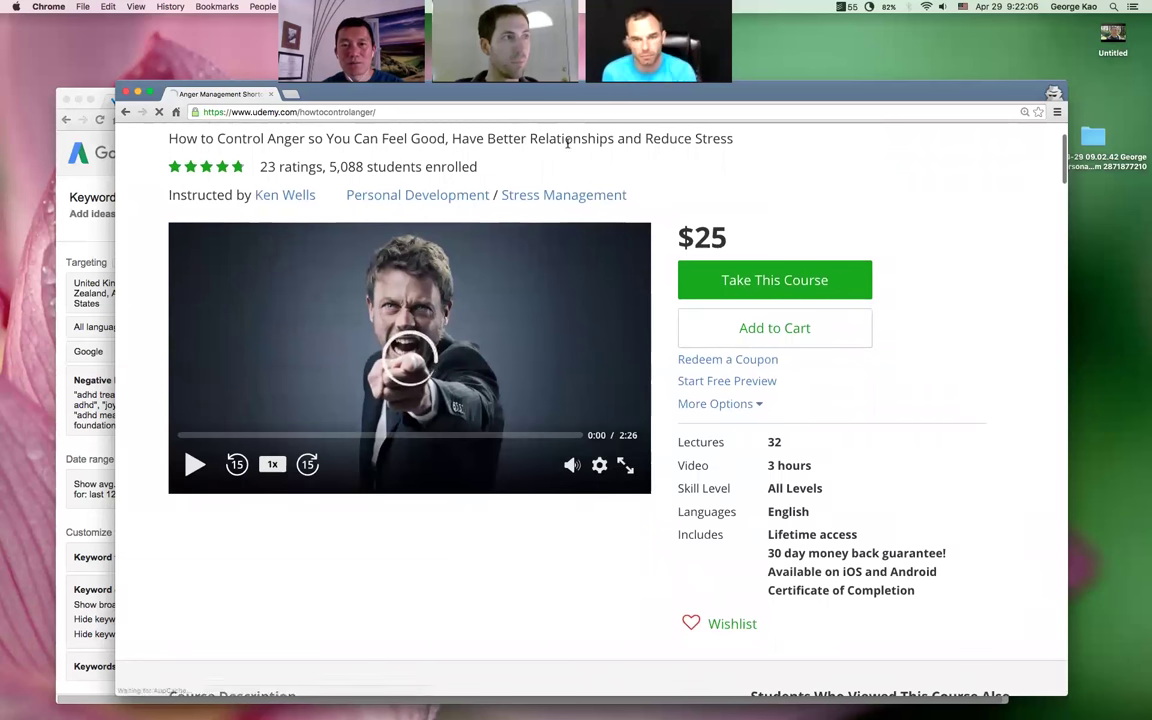
{"action": "left_click_drag", "start_coordinate": [497, 140], "coordinate": [573, 140]}
{"action": "scroll", "coordinate": [951, 288], "scroll_direction": "up", "scroll_amount": 2}
{"action": "scroll", "coordinate": [951, 288], "scroll_direction": "down", "scroll_amount": 1}
{"action": "scroll", "coordinate": [951, 288], "scroll_direction": "down", "scroll_amount": 2}
{"action": "scroll", "coordinate": [951, 288], "scroll_direction": "down", "scroll_amount": 1}
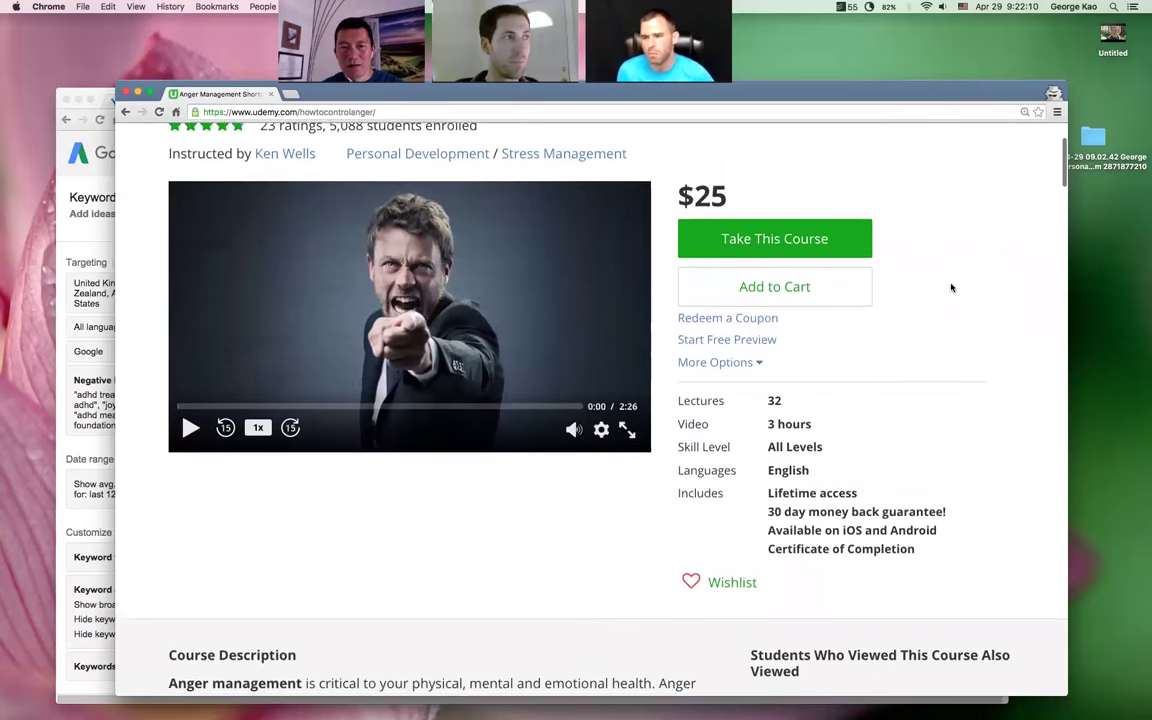
{"action": "scroll", "coordinate": [951, 288], "scroll_direction": "down", "scroll_amount": 4}
{"action": "scroll", "coordinate": [951, 288], "scroll_direction": "down", "scroll_amount": 5}
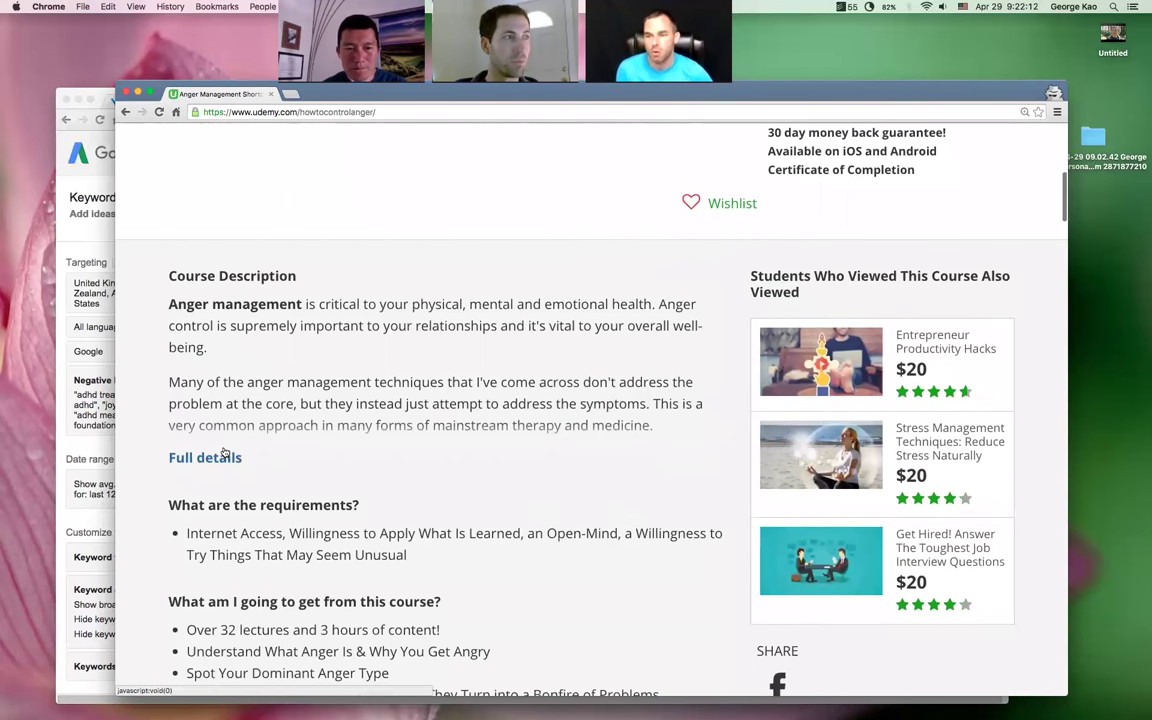
Expand the full course description and search the page for 'relation'
{"action": "left_click", "coordinate": [218, 458]}
{"action": "scroll", "coordinate": [218, 461], "scroll_direction": "down", "scroll_amount": 1}
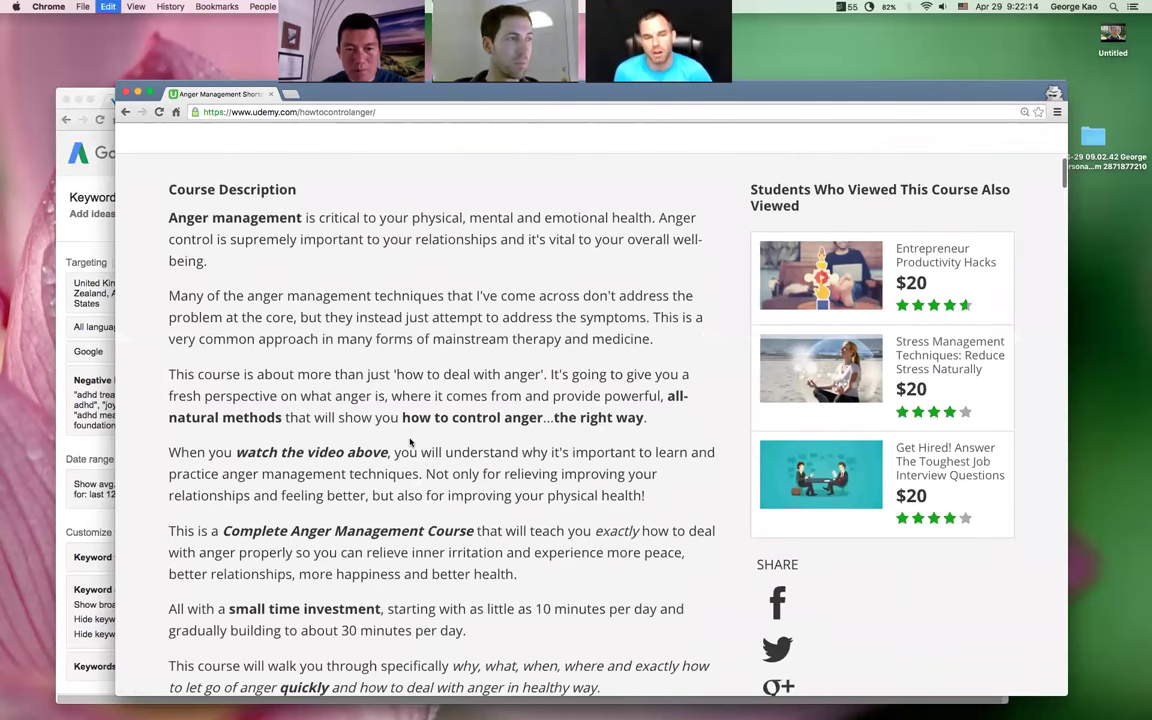
{"action": "key", "text": "super+f"}
{"action": "type", "text": "Happy"}
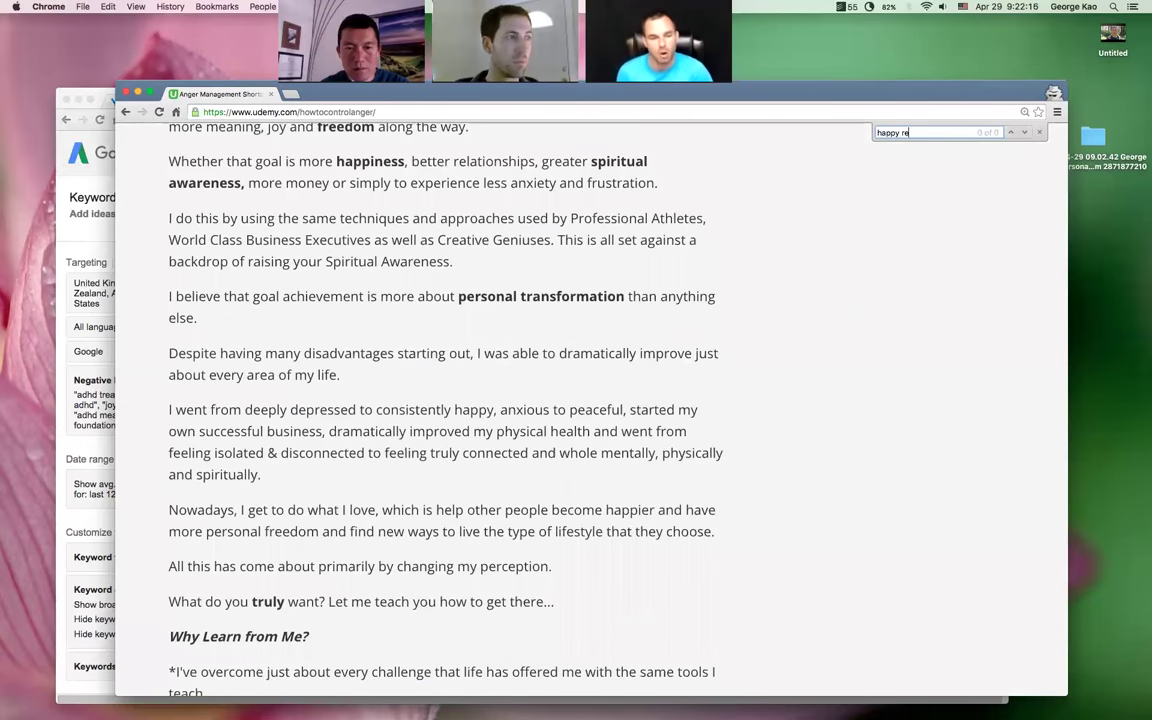
{"action": "key", "text": "super+a"}
{"action": "type", "text": "relation"}
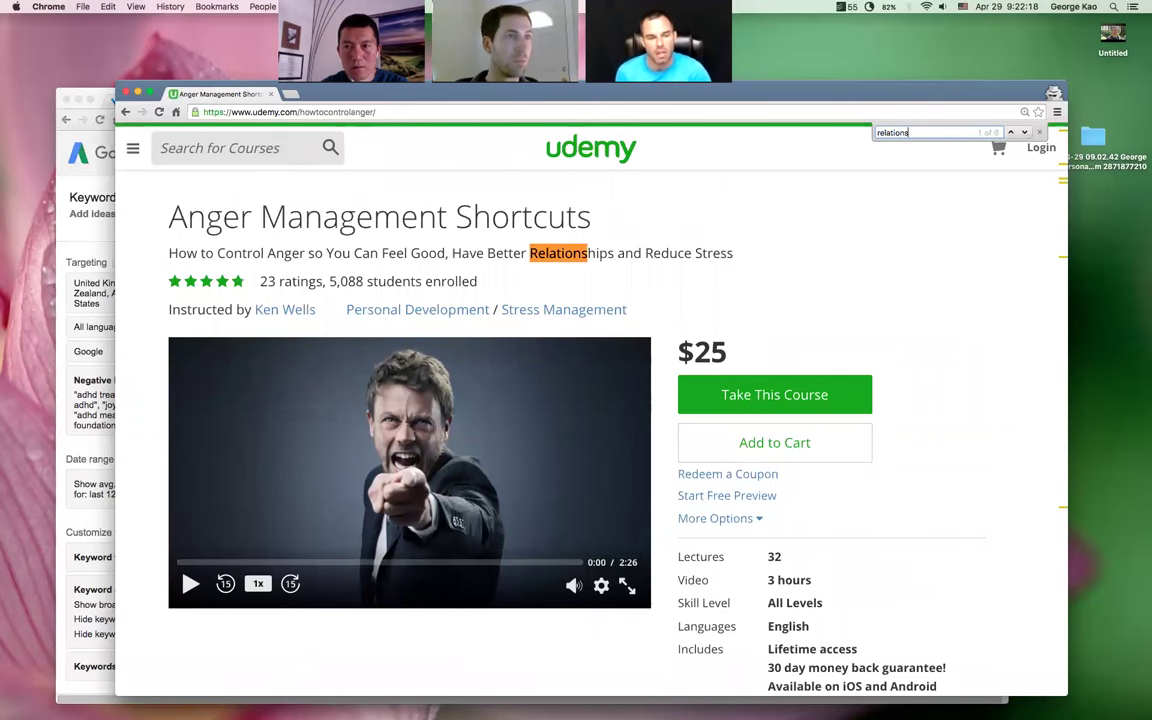
{"action": "key", "text": "Return"}
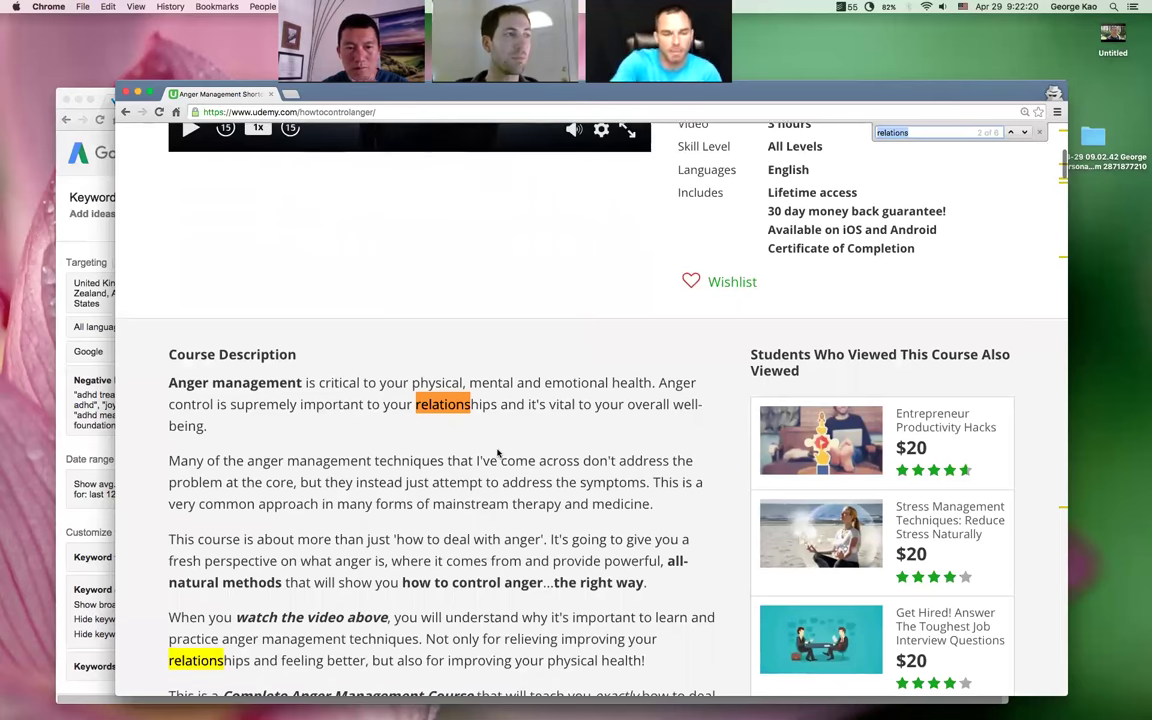
{"action": "scroll", "coordinate": [498, 453], "scroll_direction": "down", "scroll_amount": 2}
{"action": "scroll", "coordinate": [498, 453], "scroll_direction": "down", "scroll_amount": 5}
{"action": "scroll", "coordinate": [498, 453], "scroll_direction": "down", "scroll_amount": 4}
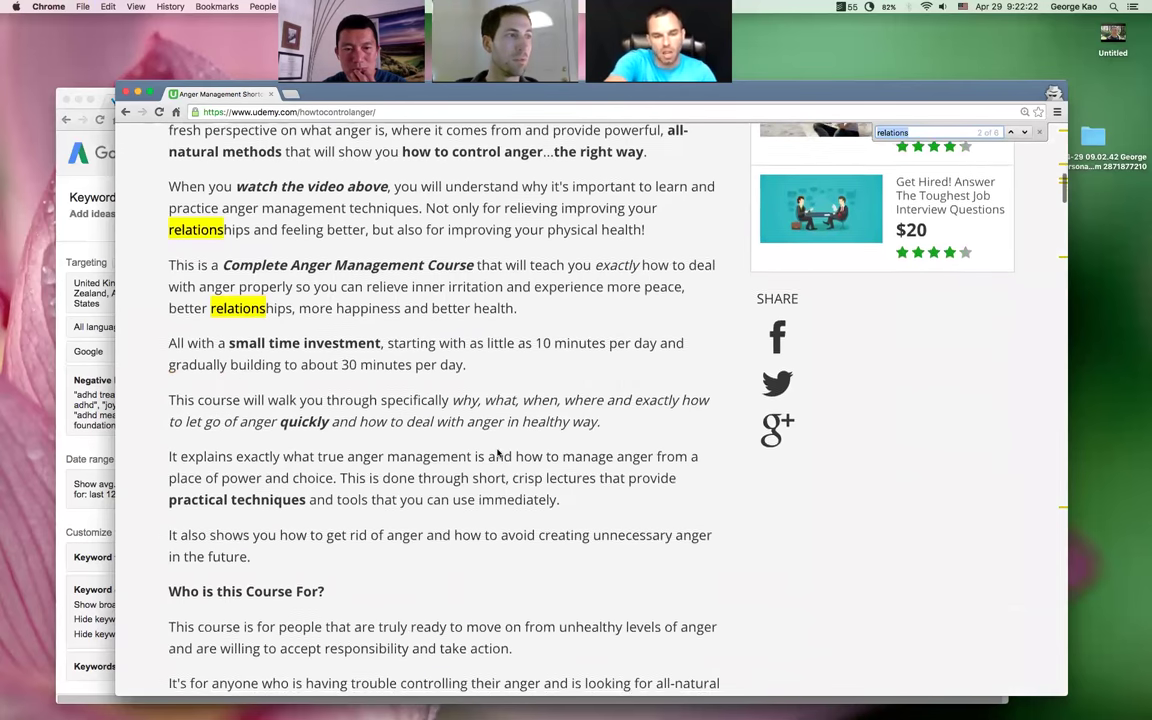
{"action": "scroll", "coordinate": [498, 453], "scroll_direction": "down", "scroll_amount": 8}
{"action": "scroll", "coordinate": [498, 453], "scroll_direction": "up", "scroll_amount": 20}
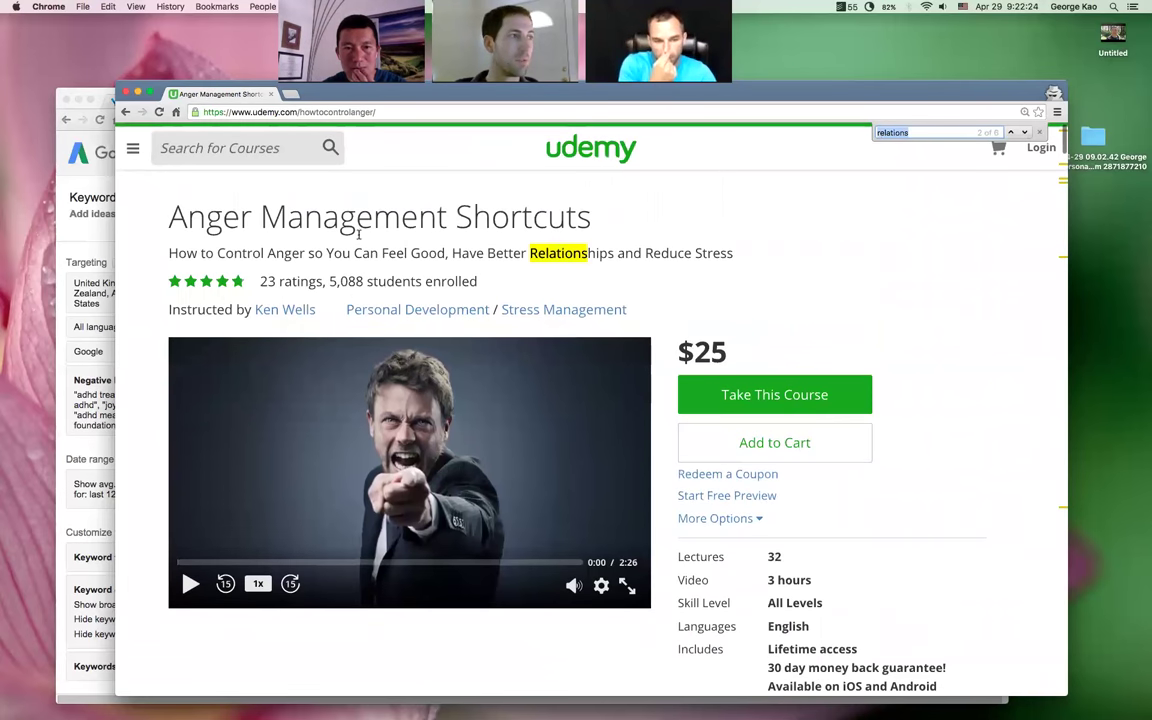
Highlight the subtitle phrases 'How to Control Anger' and 'Reduce Stress'
{"action": "left_click_drag", "start_coordinate": [171, 214], "coordinate": [753, 254]}
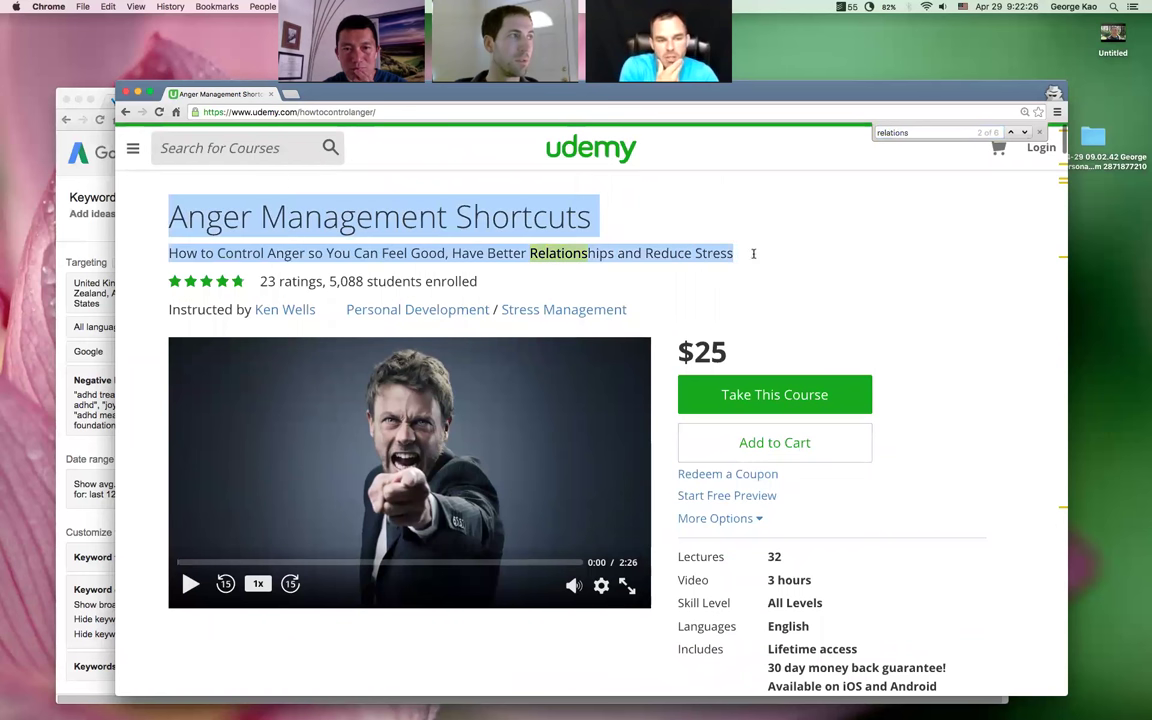
{"action": "left_click", "coordinate": [453, 212]}
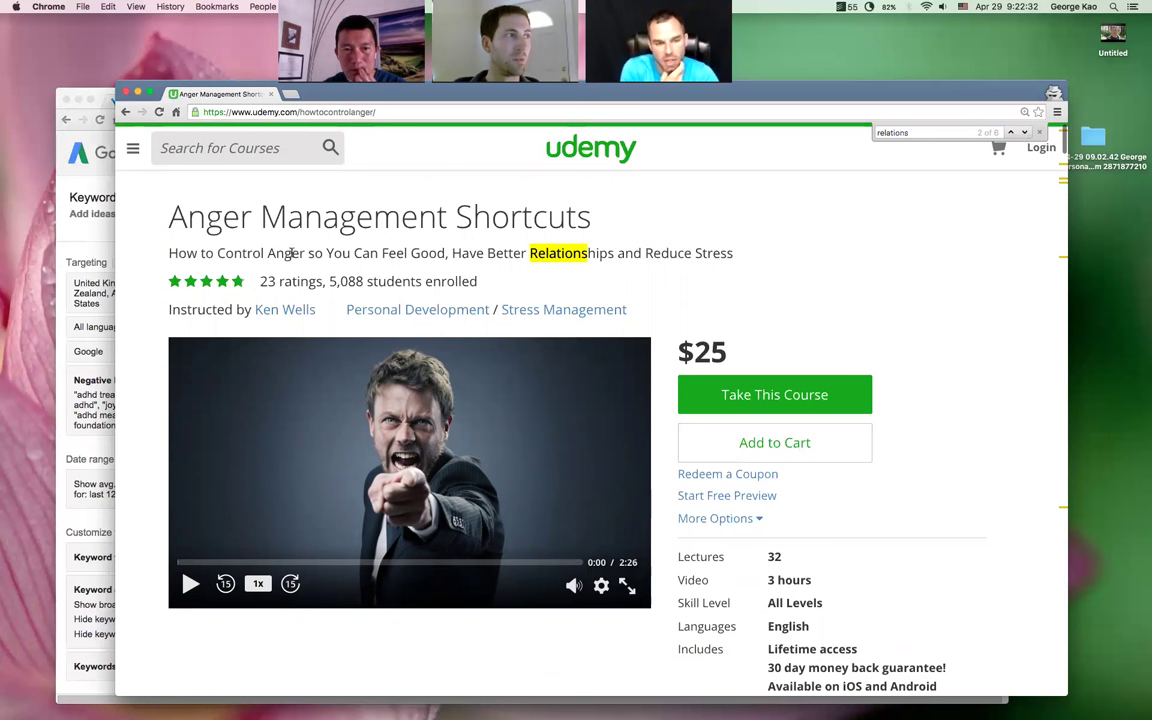
{"action": "left_click_drag", "start_coordinate": [306, 252], "coordinate": [172, 253]}
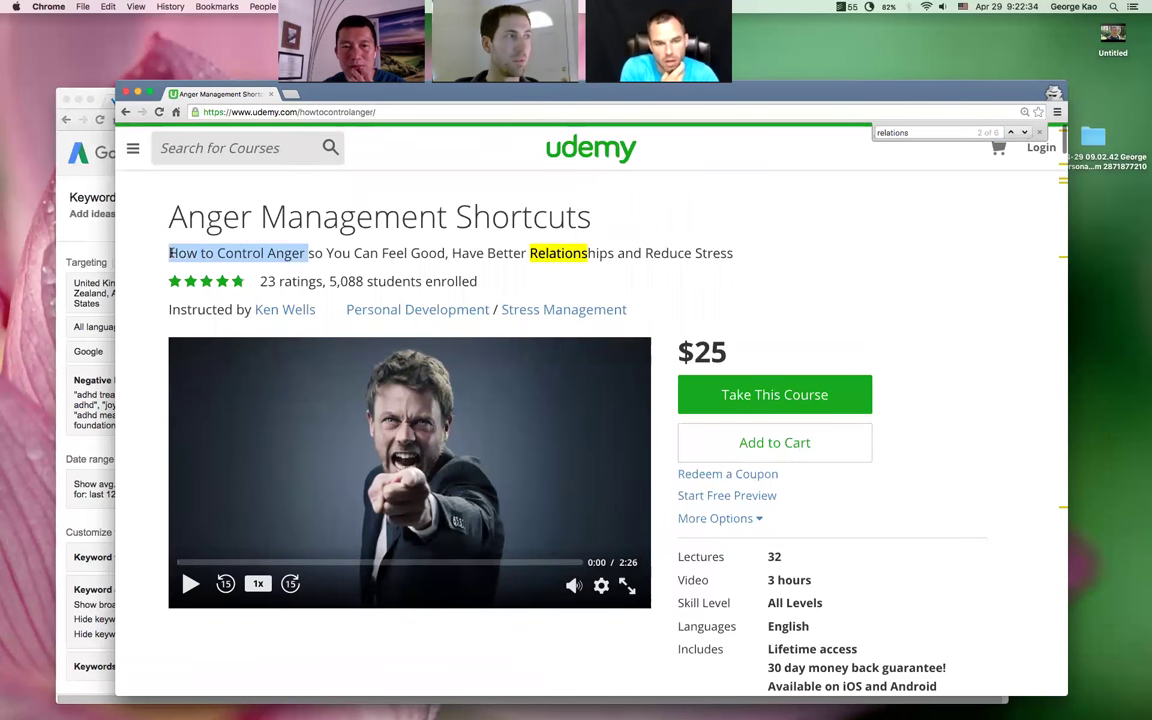
{"action": "left_click", "coordinate": [466, 243]}
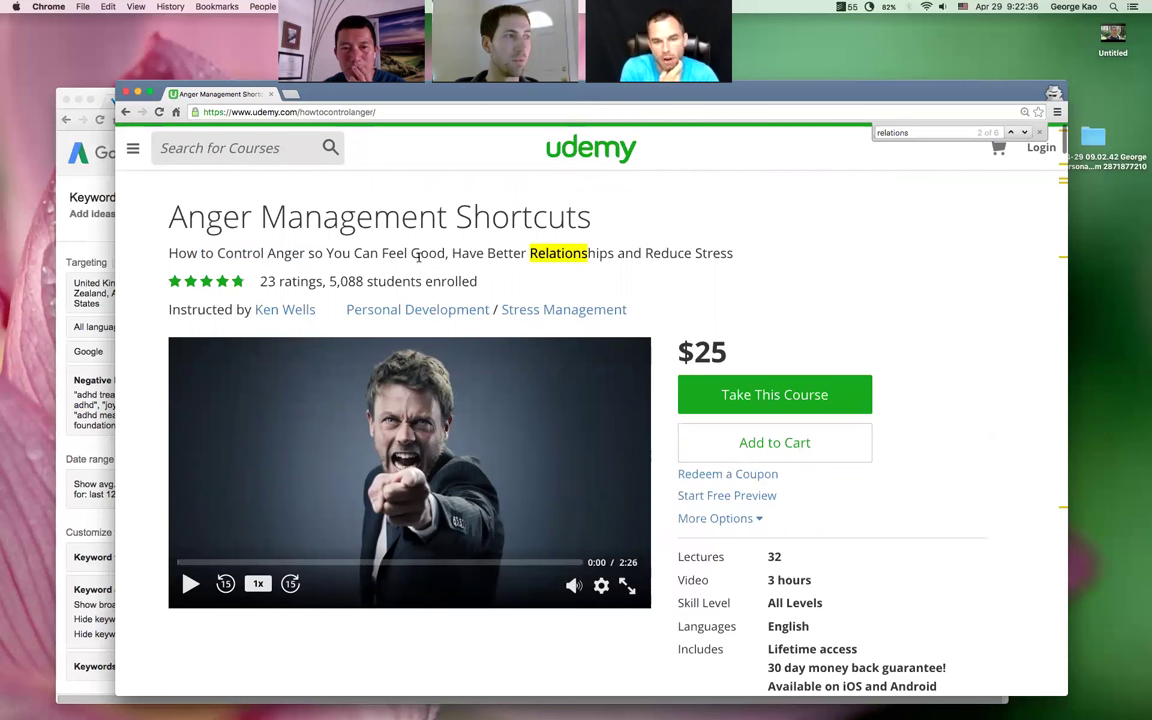
{"action": "left_click_drag", "start_coordinate": [487, 252], "coordinate": [735, 257]}
{"action": "left_click", "coordinate": [709, 286]}
{"action": "type", "text": "re"}
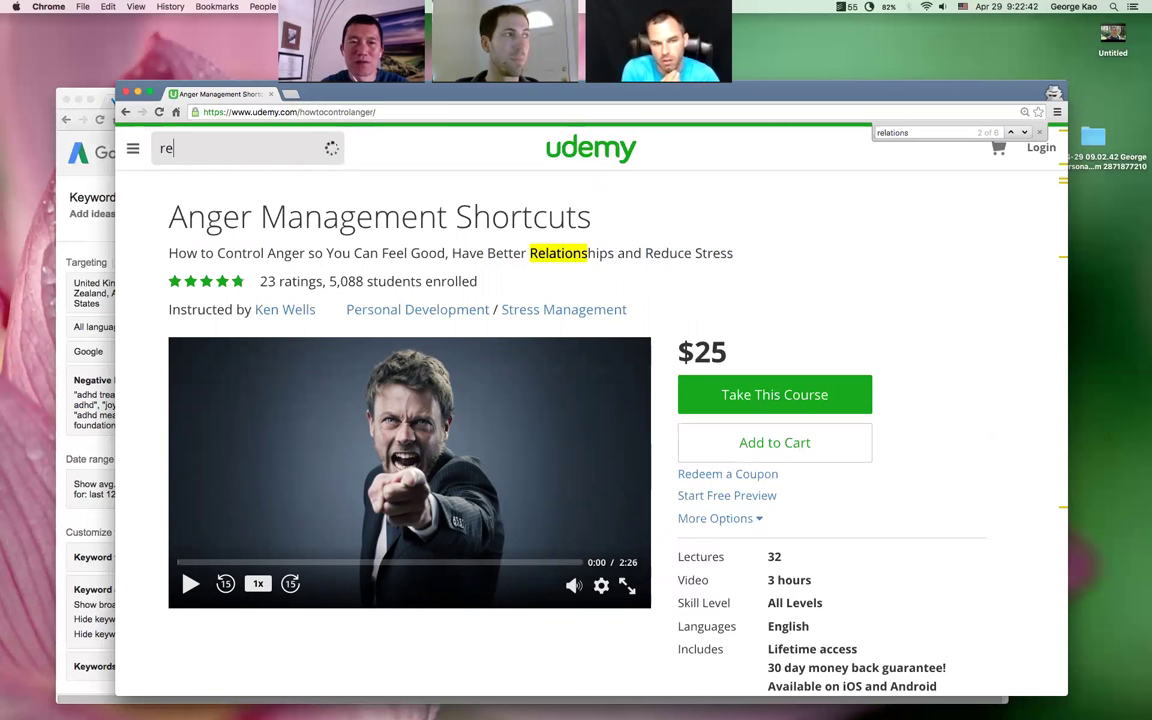
{"action": "type", "text": "duce stress"}
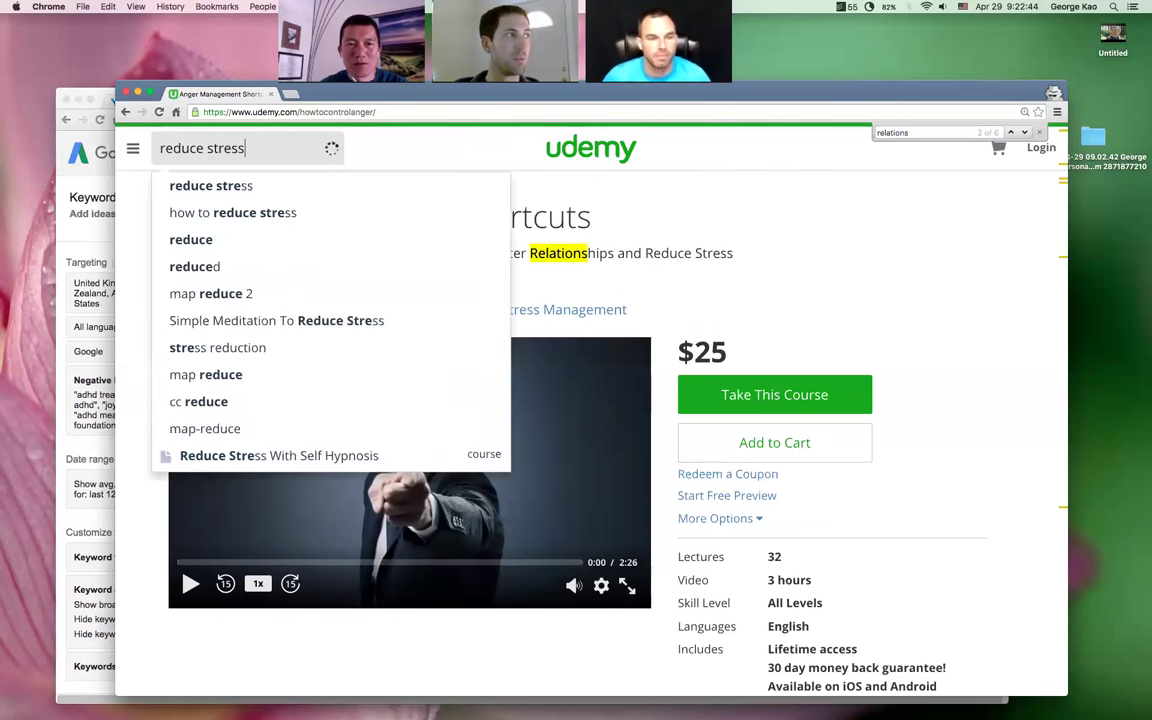
{"action": "key", "text": "Return"}
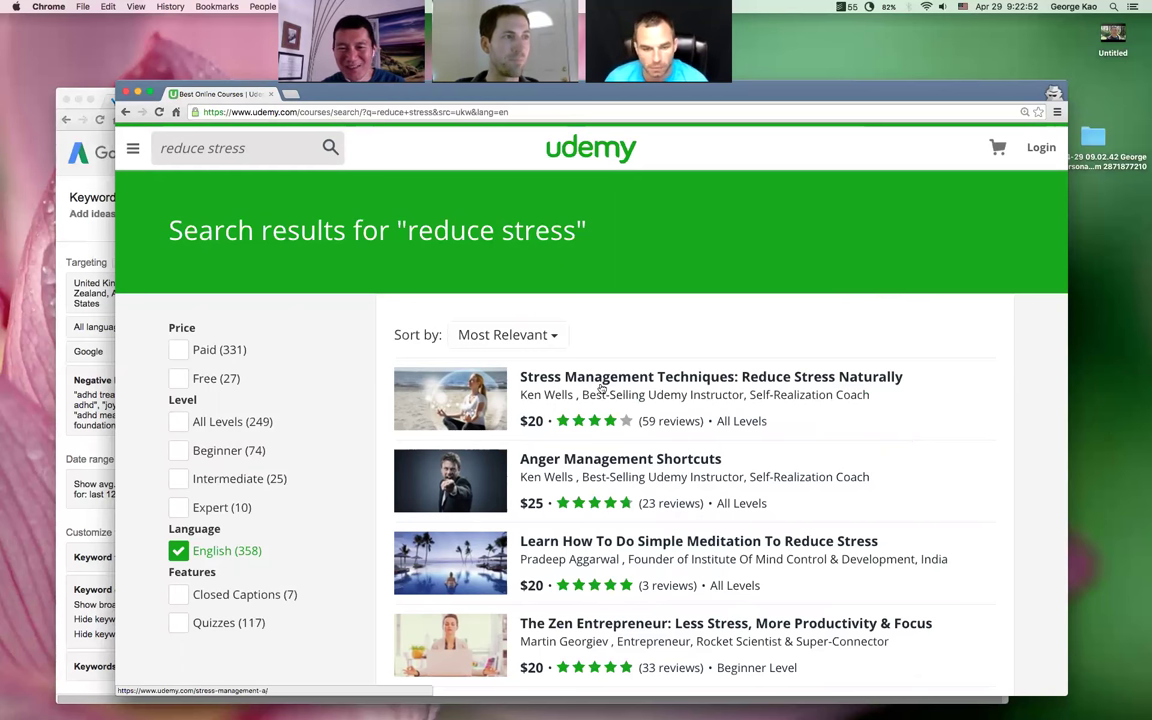
{"action": "scroll", "coordinate": [995, 427], "scroll_direction": "down", "scroll_amount": 1}
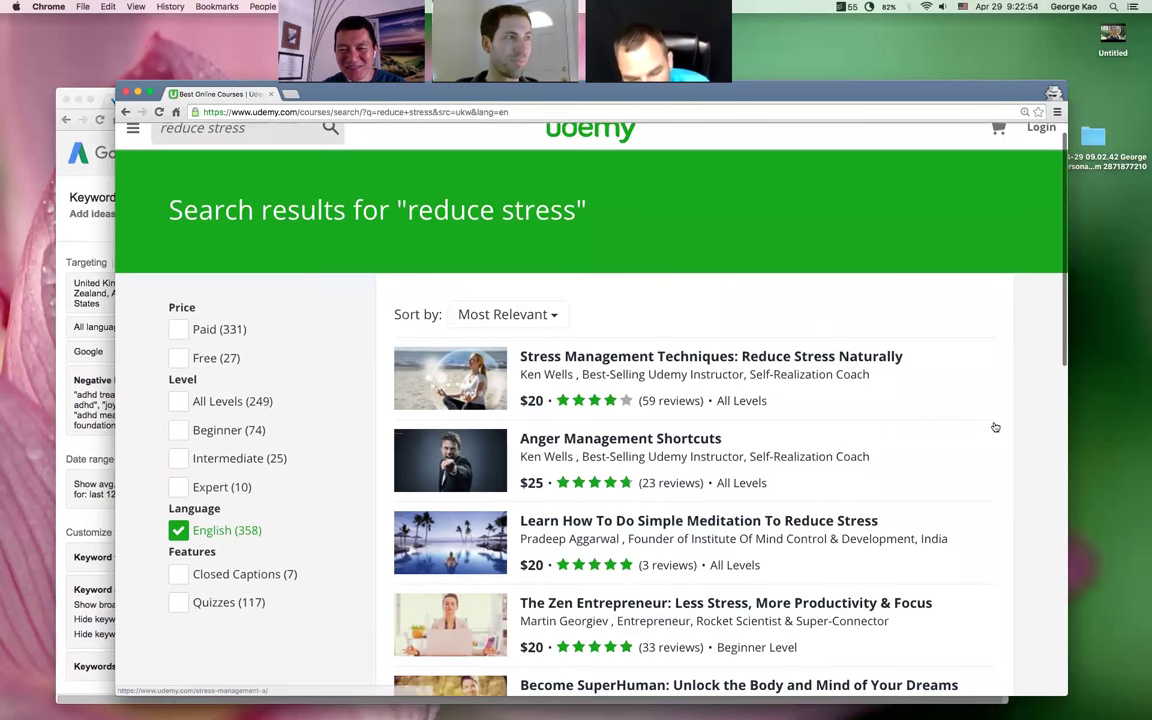
Open the Stress Management Techniques: Reduce Stress Naturally course from the reduce stress results
{"action": "scroll", "coordinate": [995, 427], "scroll_direction": "down", "scroll_amount": 1}
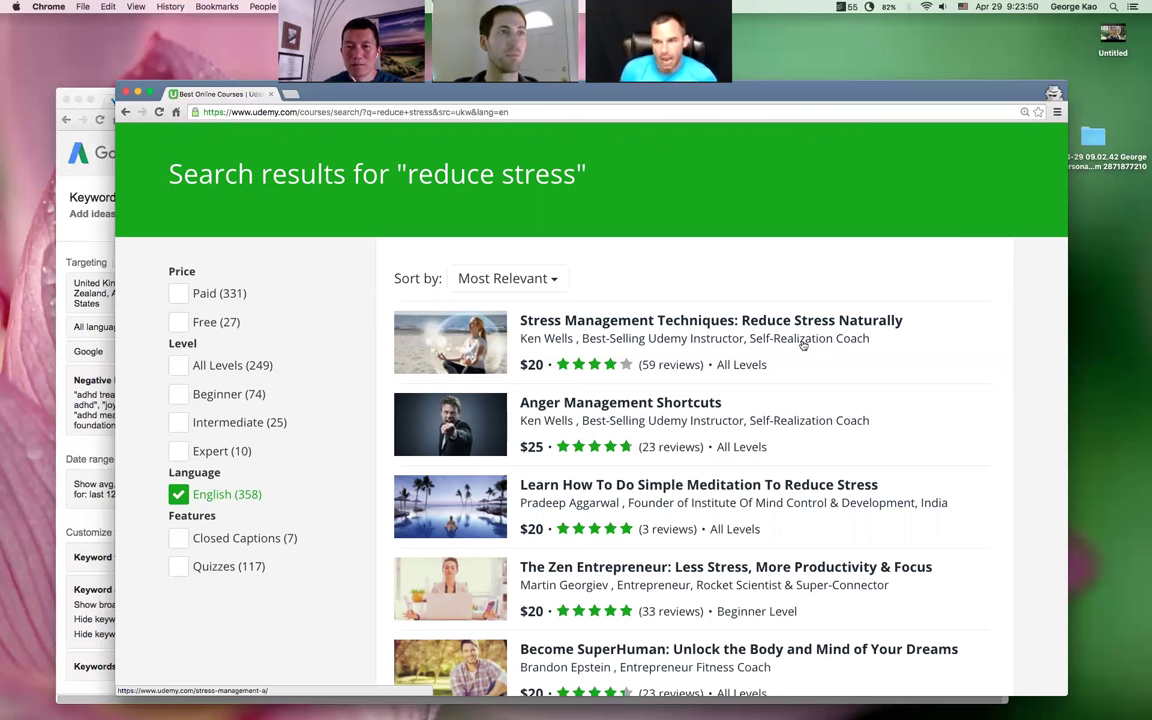
{"action": "left_click", "coordinate": [783, 320]}
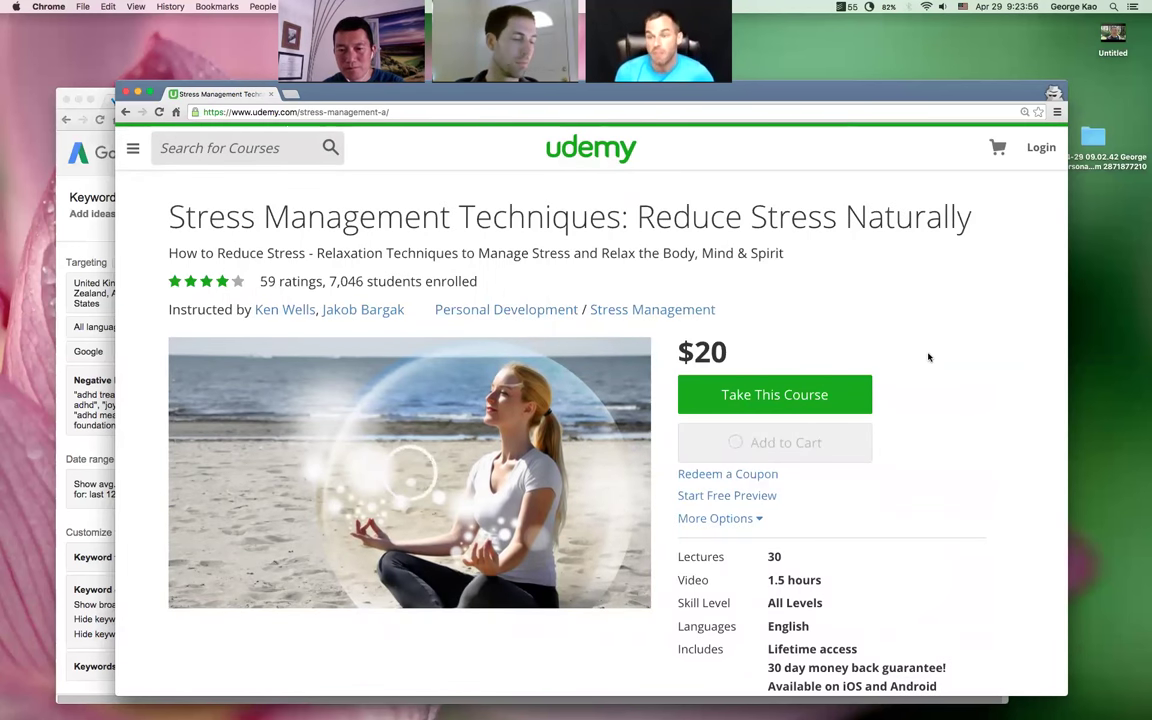
Expand the Stress Management course's full description and note its 2/26/16 update date
{"action": "scroll", "coordinate": [928, 357], "scroll_direction": "down", "scroll_amount": 1}
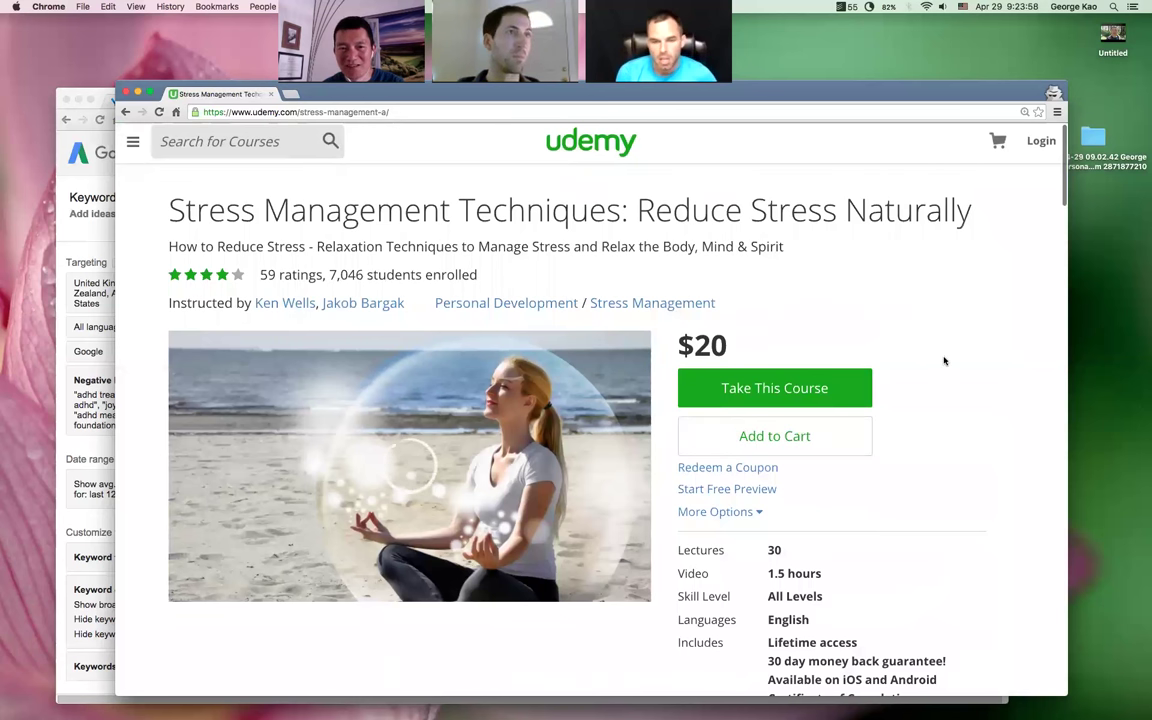
{"action": "scroll", "coordinate": [521, 347], "scroll_direction": "down", "scroll_amount": 1}
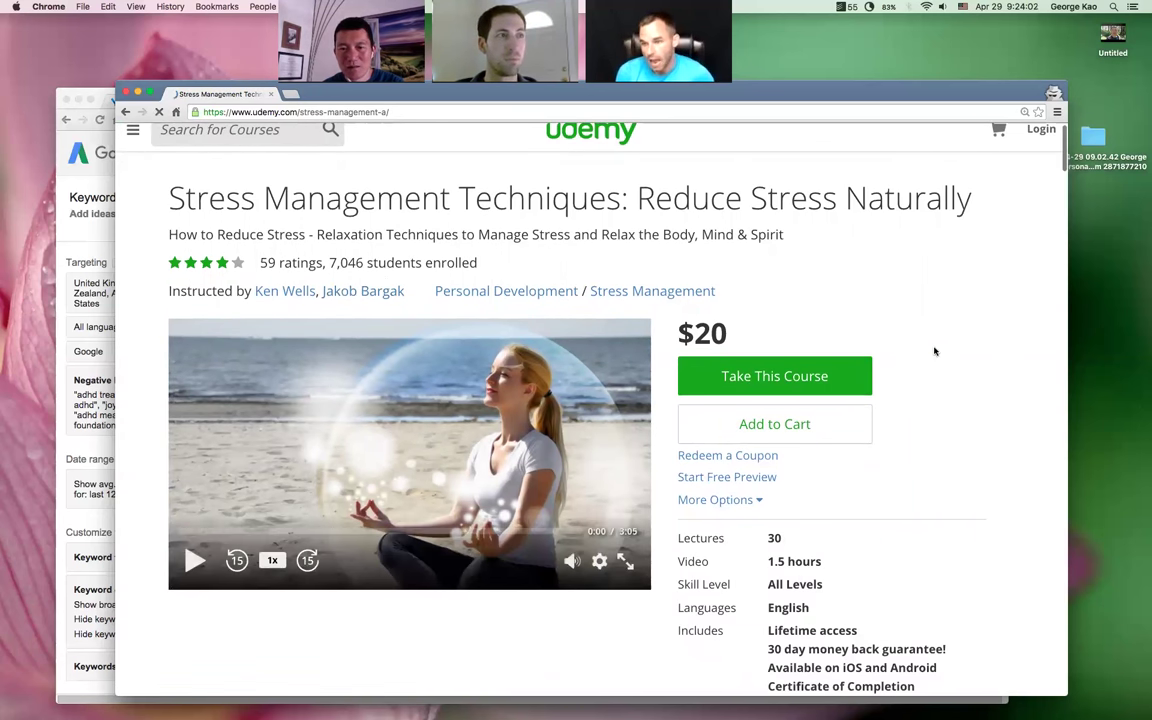
{"action": "scroll", "coordinate": [933, 348], "scroll_direction": "down", "scroll_amount": 1}
{"action": "scroll", "coordinate": [933, 352], "scroll_direction": "down", "scroll_amount": 1}
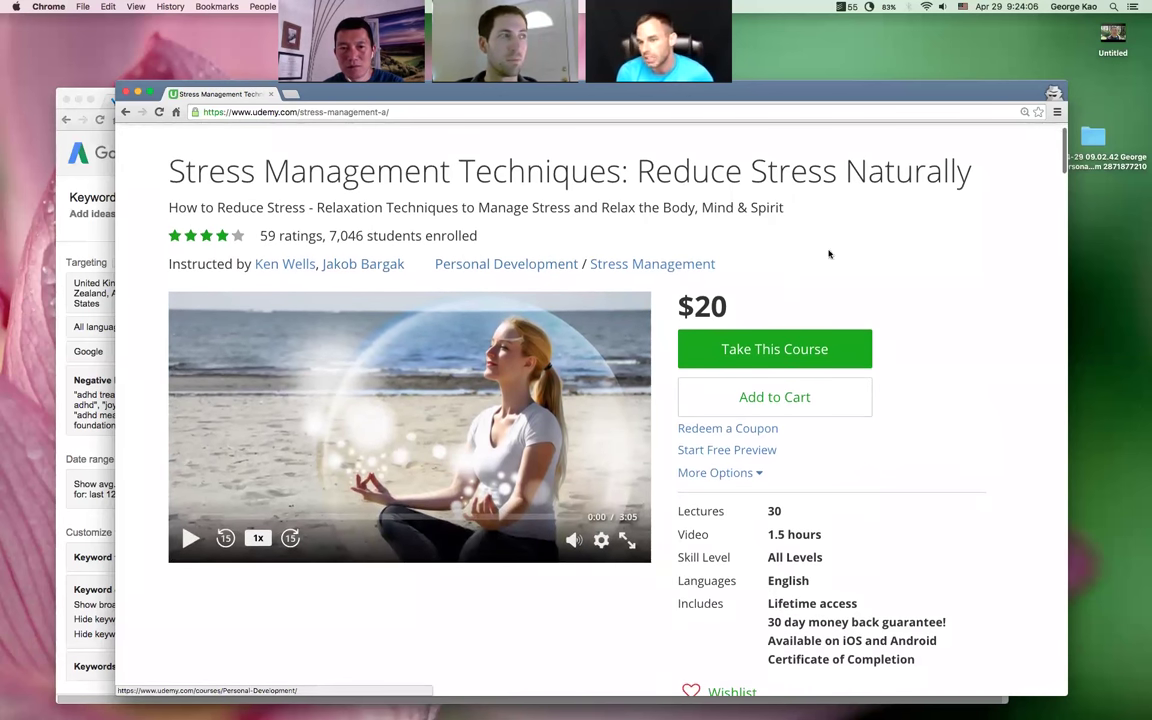
{"action": "scroll", "coordinate": [925, 314], "scroll_direction": "down", "scroll_amount": 1}
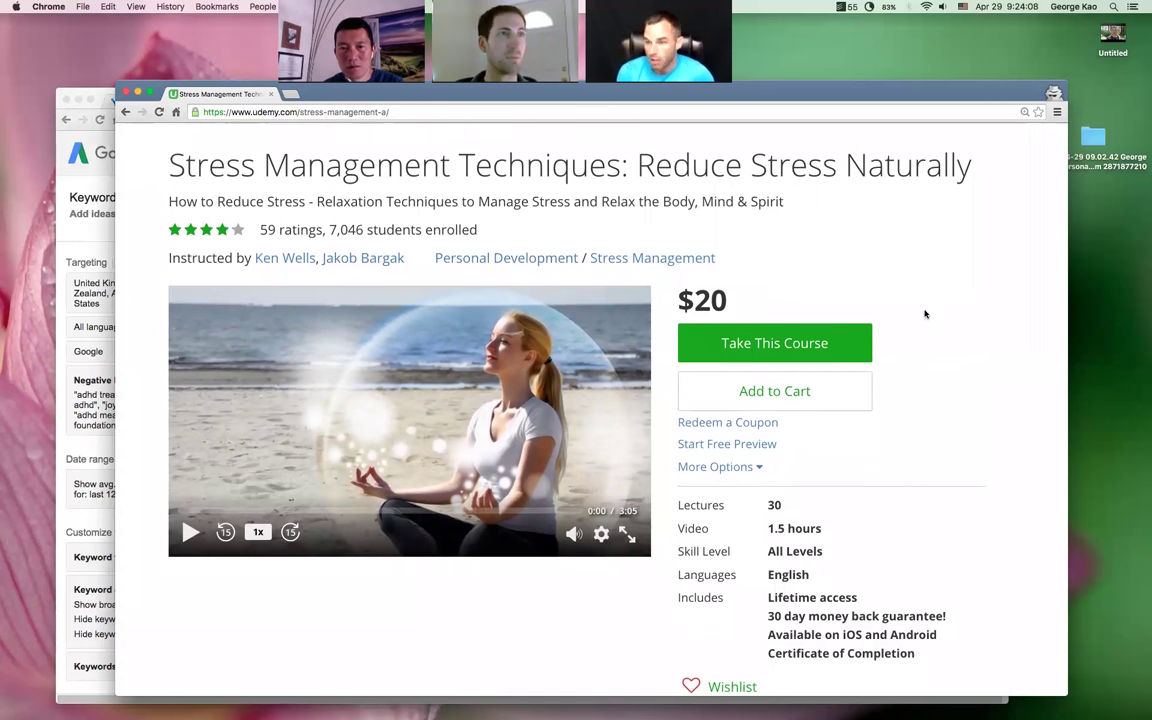
{"action": "scroll", "coordinate": [935, 317], "scroll_direction": "down", "scroll_amount": 2}
{"action": "scroll", "coordinate": [935, 319], "scroll_direction": "down", "scroll_amount": 3}
{"action": "scroll", "coordinate": [934, 320], "scroll_direction": "down", "scroll_amount": 5}
{"action": "scroll", "coordinate": [933, 319], "scroll_direction": "down", "scroll_amount": 2}
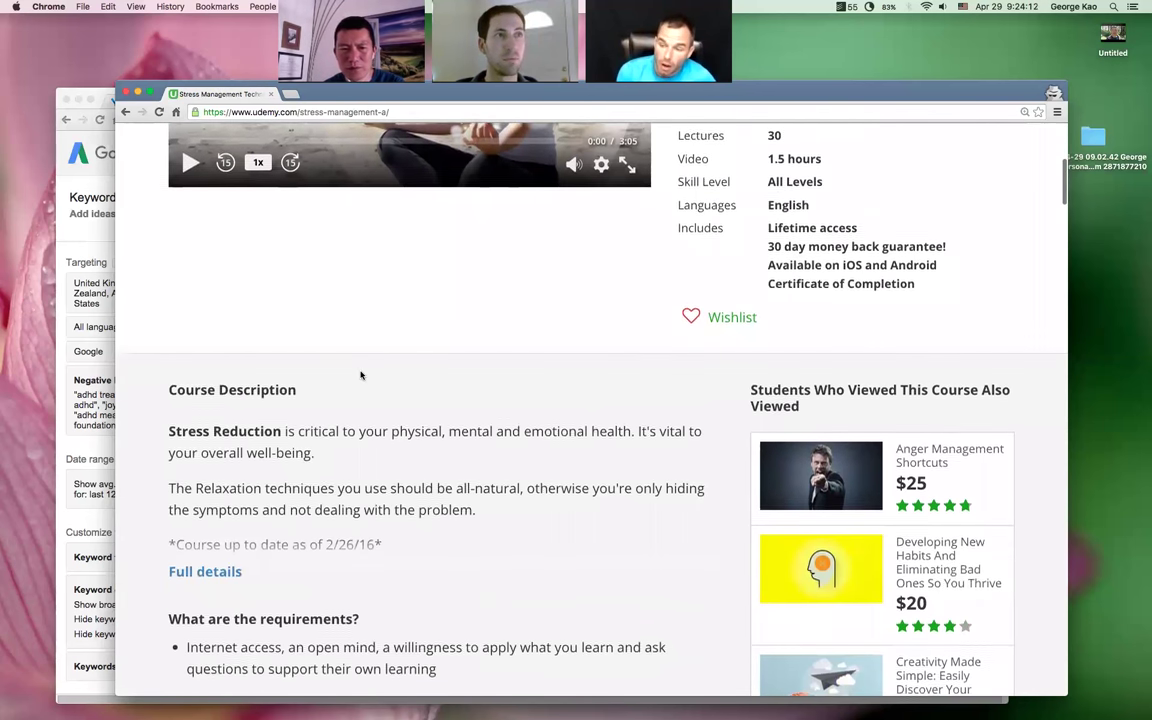
{"action": "scroll", "coordinate": [361, 375], "scroll_direction": "down", "scroll_amount": 2}
{"action": "left_click", "coordinate": [205, 507]}
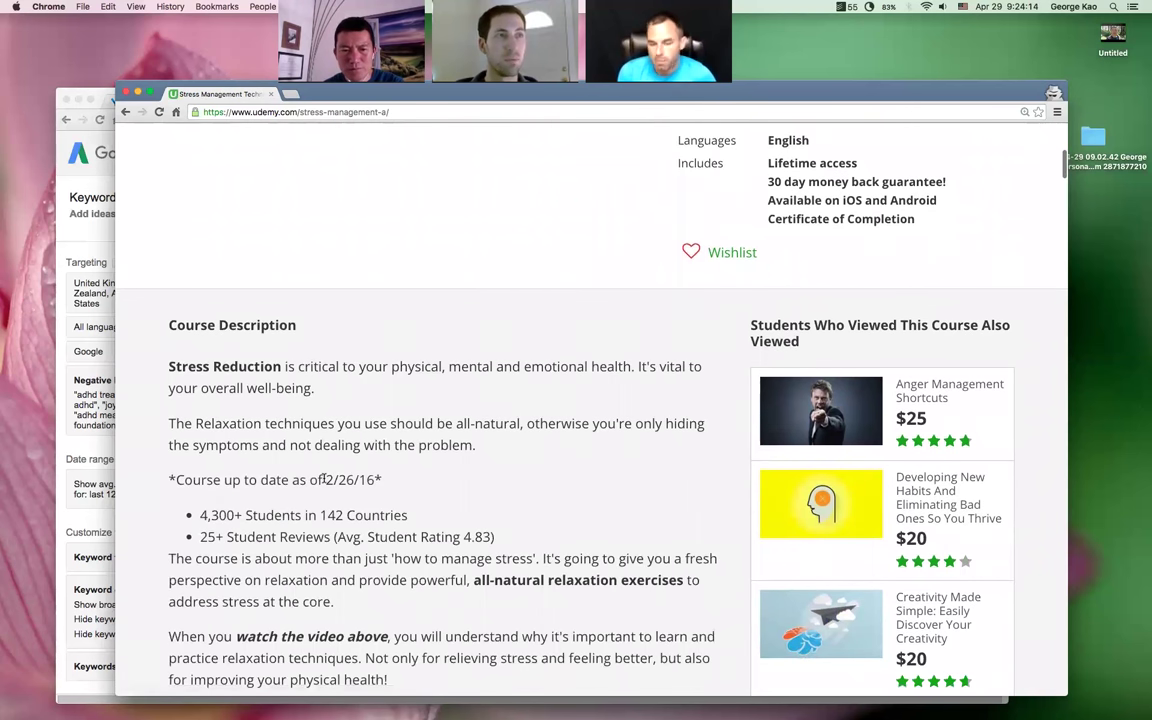
{"action": "double_click", "coordinate": [357, 480]}
{"action": "left_click", "coordinate": [360, 480]}
Read through the expanded Stress Management course description
{"action": "scroll", "coordinate": [430, 480], "scroll_direction": "down", "scroll_amount": 2}
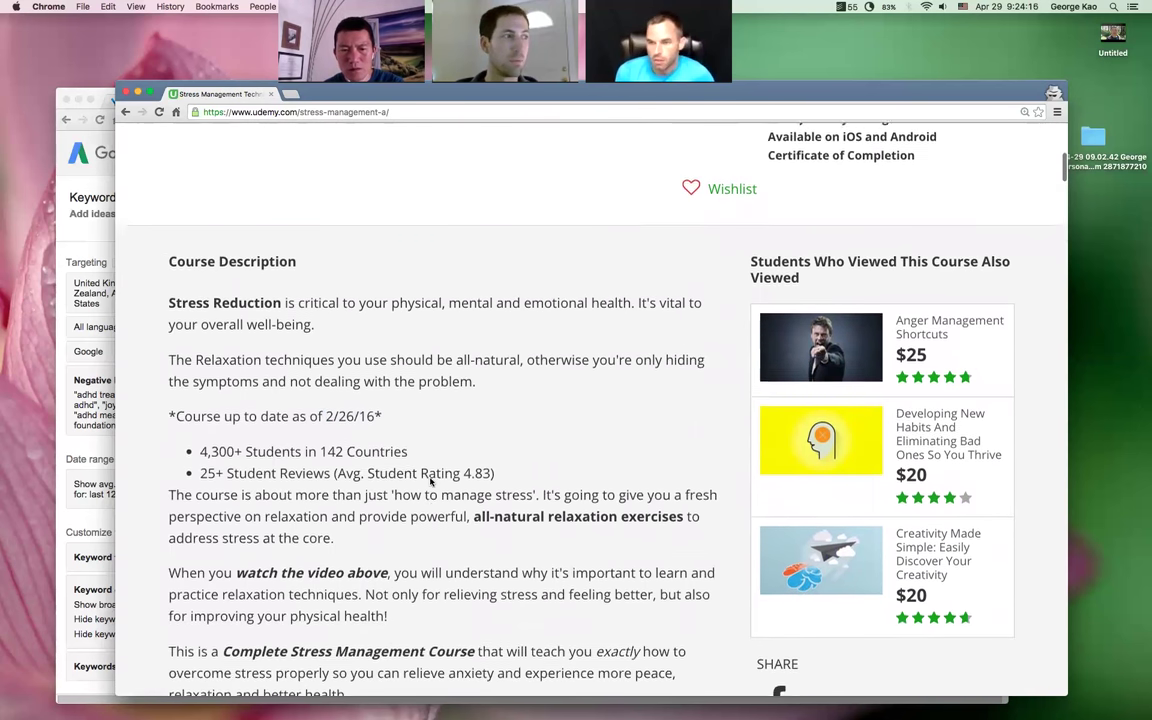
{"action": "scroll", "coordinate": [430, 480], "scroll_direction": "down", "scroll_amount": 1}
{"action": "scroll", "coordinate": [432, 481], "scroll_direction": "down", "scroll_amount": 2}
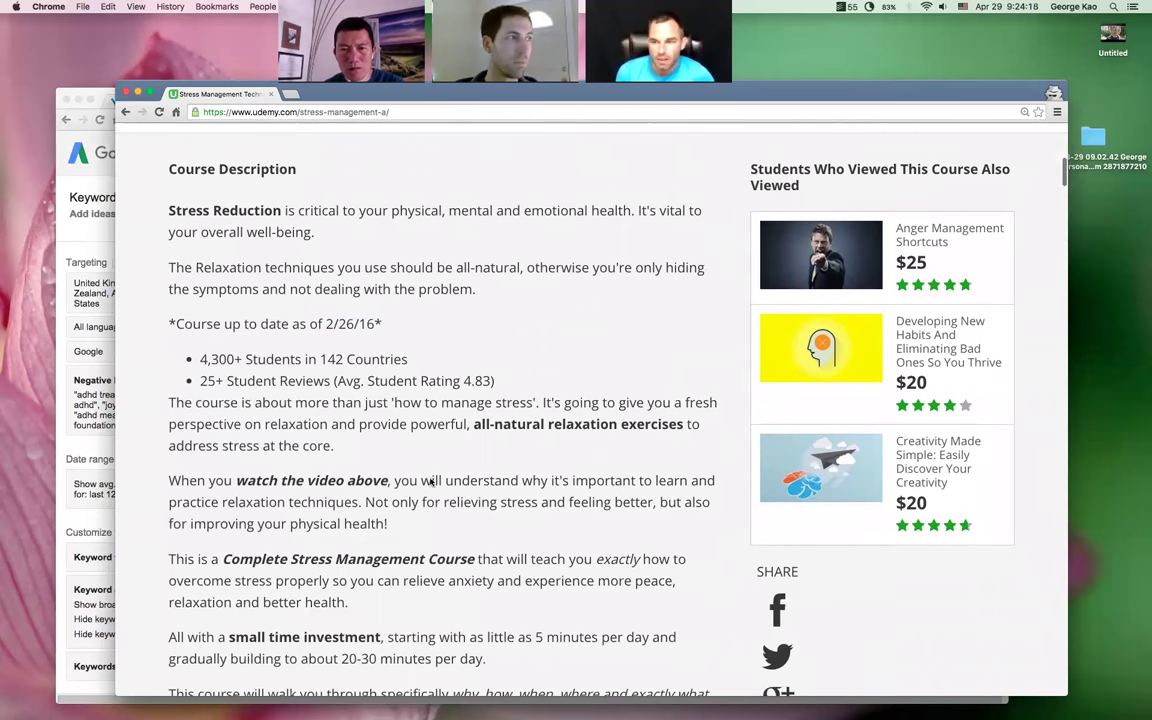
{"action": "scroll", "coordinate": [532, 470], "scroll_direction": "down", "scroll_amount": 2}
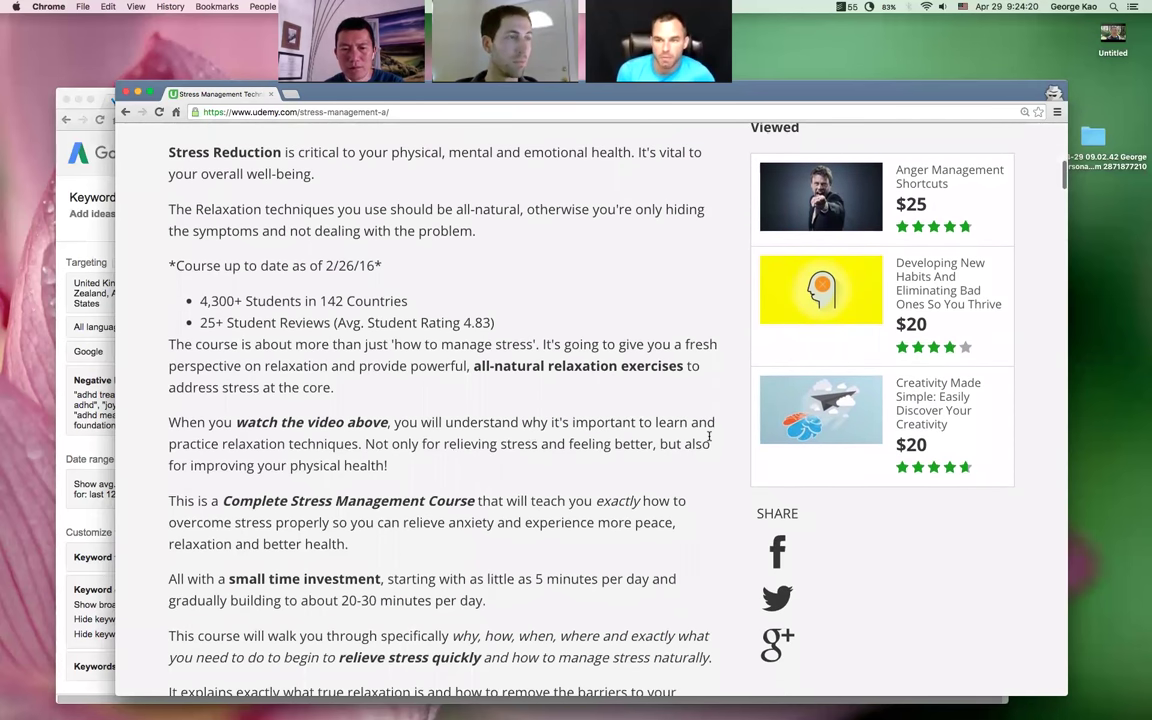
{"action": "scroll", "coordinate": [709, 440], "scroll_direction": "down", "scroll_amount": 6}
{"action": "scroll", "coordinate": [709, 440], "scroll_direction": "down", "scroll_amount": 1}
{"action": "scroll", "coordinate": [709, 440], "scroll_direction": "down", "scroll_amount": 2}
{"action": "scroll", "coordinate": [709, 440], "scroll_direction": "down", "scroll_amount": 2}
{"action": "scroll", "coordinate": [709, 440], "scroll_direction": "down", "scroll_amount": 4}
{"action": "scroll", "coordinate": [709, 440], "scroll_direction": "down", "scroll_amount": 3}
{"action": "scroll", "coordinate": [709, 440], "scroll_direction": "down", "scroll_amount": 2}
{"action": "scroll", "coordinate": [709, 440], "scroll_direction": "down", "scroll_amount": 7}
{"action": "scroll", "coordinate": [709, 440], "scroll_direction": "up", "scroll_amount": 15}
{"action": "scroll", "coordinate": [709, 440], "scroll_direction": "down", "scroll_amount": 4}
{"action": "scroll", "coordinate": [709, 440], "scroll_direction": "up", "scroll_amount": 9}
{"action": "scroll", "coordinate": [709, 440], "scroll_direction": "up", "scroll_amount": 5}
{"action": "scroll", "coordinate": [710, 437], "scroll_direction": "up", "scroll_amount": 2}
{"action": "scroll", "coordinate": [730, 429], "scroll_direction": "up", "scroll_amount": 6}
{"action": "scroll", "coordinate": [731, 431], "scroll_direction": "up", "scroll_amount": 1}
Scroll down through the curriculum lectures, then back up toward the course header
{"action": "scroll", "coordinate": [731, 431], "scroll_direction": "down", "scroll_amount": 4}
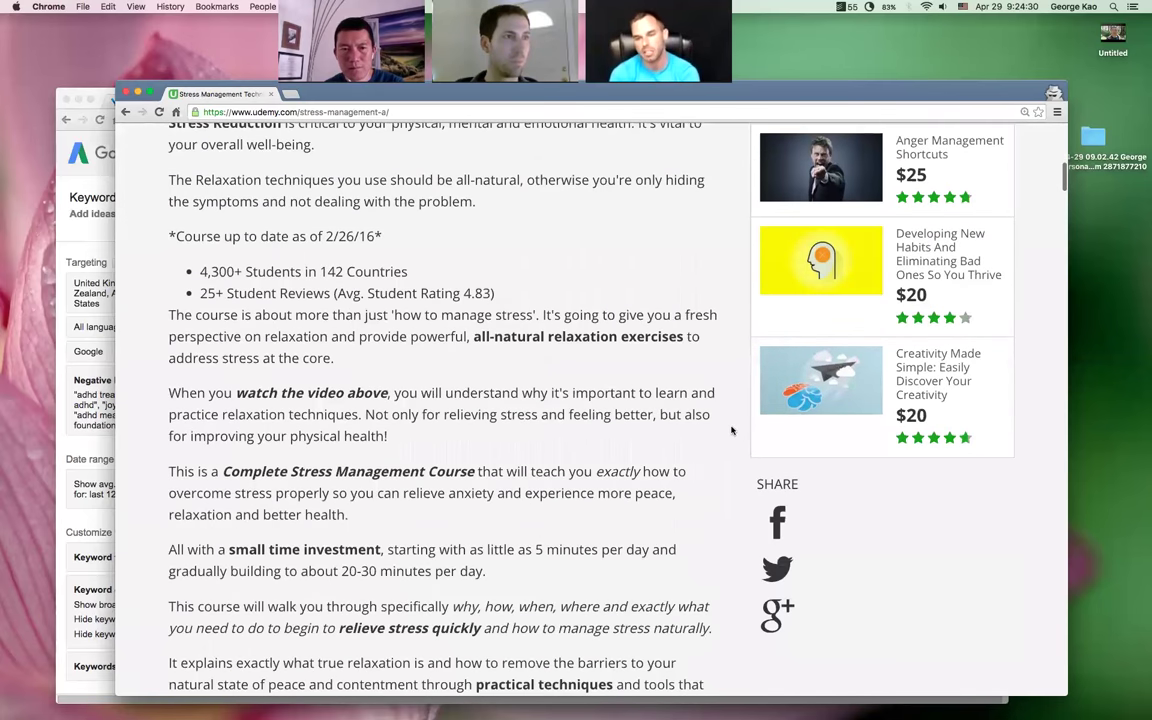
{"action": "scroll", "coordinate": [731, 431], "scroll_direction": "down", "scroll_amount": 2}
{"action": "scroll", "coordinate": [731, 431], "scroll_direction": "down", "scroll_amount": 2}
{"action": "scroll", "coordinate": [731, 431], "scroll_direction": "down", "scroll_amount": 2}
{"action": "scroll", "coordinate": [731, 431], "scroll_direction": "down", "scroll_amount": 1}
{"action": "scroll", "coordinate": [731, 431], "scroll_direction": "down", "scroll_amount": 1}
{"action": "scroll", "coordinate": [731, 431], "scroll_direction": "down", "scroll_amount": 1}
{"action": "scroll", "coordinate": [731, 431], "scroll_direction": "down", "scroll_amount": 2}
{"action": "scroll", "coordinate": [731, 431], "scroll_direction": "down", "scroll_amount": 2}
{"action": "scroll", "coordinate": [731, 431], "scroll_direction": "down", "scroll_amount": 1}
{"action": "scroll", "coordinate": [731, 431], "scroll_direction": "down", "scroll_amount": 4}
{"action": "scroll", "coordinate": [731, 431], "scroll_direction": "down", "scroll_amount": 4}
{"action": "scroll", "coordinate": [731, 431], "scroll_direction": "down", "scroll_amount": 2}
{"action": "scroll", "coordinate": [731, 431], "scroll_direction": "down", "scroll_amount": 4}
{"action": "scroll", "coordinate": [731, 431], "scroll_direction": "down", "scroll_amount": 5}
{"action": "scroll", "coordinate": [731, 431], "scroll_direction": "down", "scroll_amount": 1}
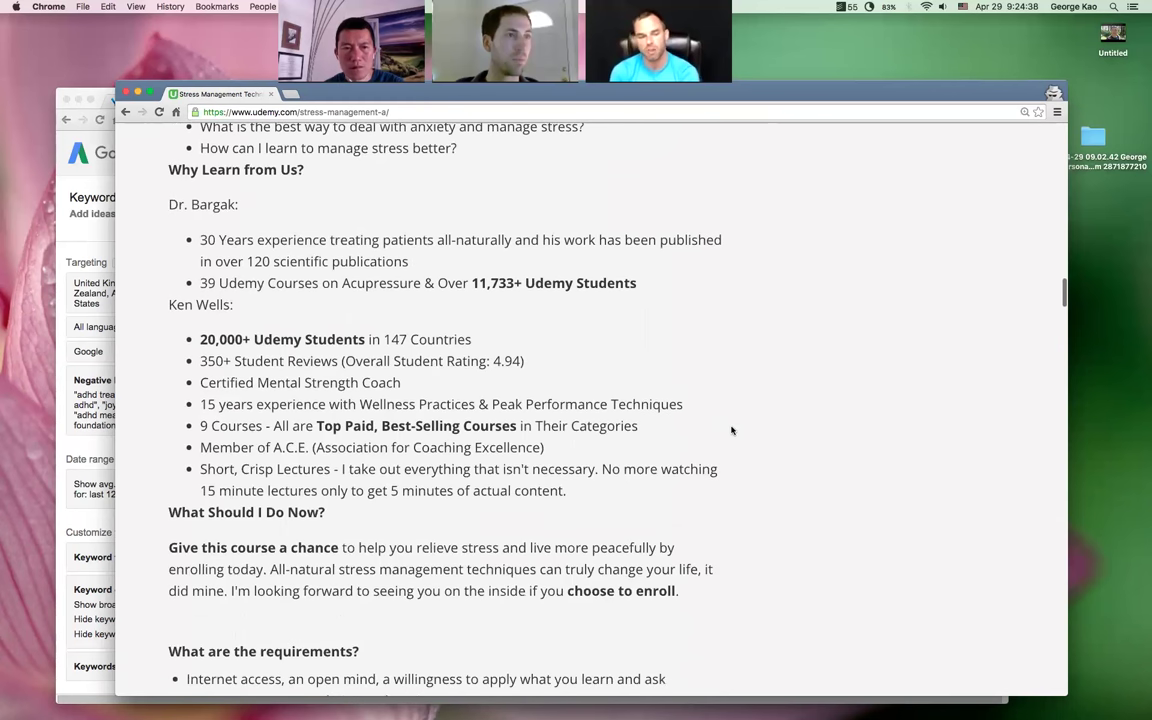
{"action": "scroll", "coordinate": [731, 431], "scroll_direction": "down", "scroll_amount": 4}
{"action": "scroll", "coordinate": [731, 431], "scroll_direction": "down", "scroll_amount": 1}
{"action": "scroll", "coordinate": [731, 431], "scroll_direction": "down", "scroll_amount": 5}
{"action": "scroll", "coordinate": [838, 458], "scroll_direction": "down", "scroll_amount": 3}
{"action": "scroll", "coordinate": [838, 458], "scroll_direction": "down", "scroll_amount": 2}
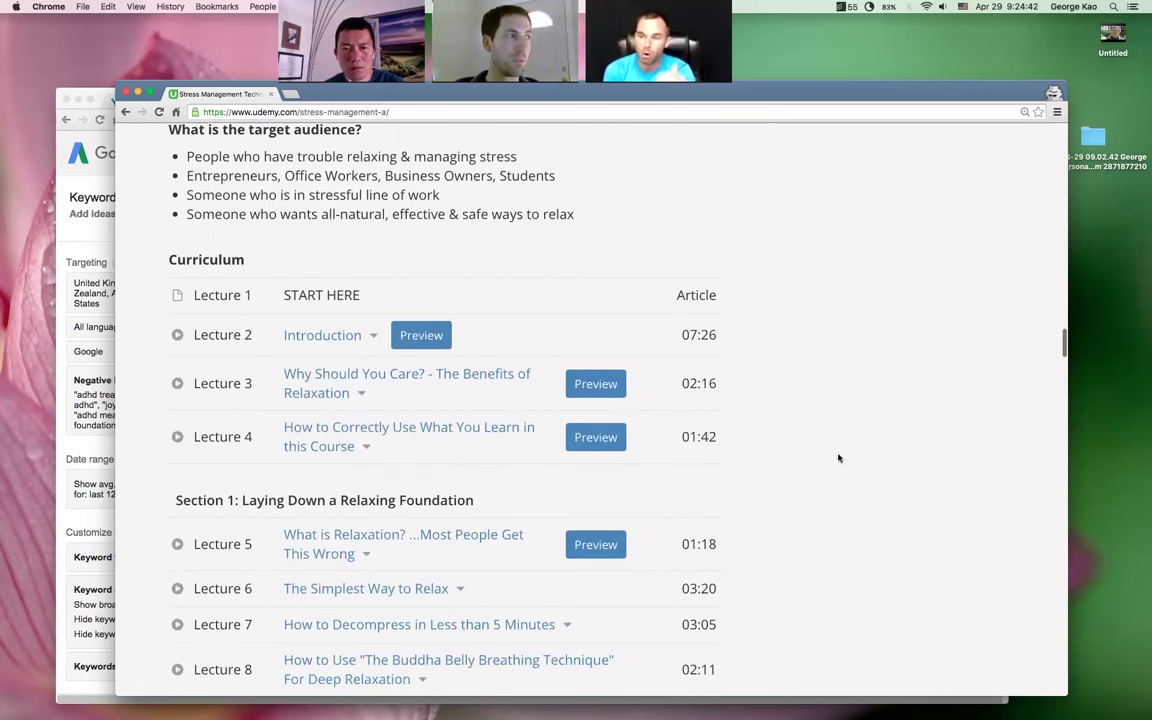
{"action": "scroll", "coordinate": [838, 458], "scroll_direction": "down", "scroll_amount": 10}
{"action": "scroll", "coordinate": [838, 458], "scroll_direction": "up", "scroll_amount": 3}
{"action": "scroll", "coordinate": [838, 458], "scroll_direction": "up", "scroll_amount": 15}
{"action": "scroll", "coordinate": [838, 458], "scroll_direction": "up", "scroll_amount": 10}
{"action": "scroll", "coordinate": [838, 458], "scroll_direction": "up", "scroll_amount": 10}
{"action": "scroll", "coordinate": [838, 458], "scroll_direction": "up", "scroll_amount": 5}
{"action": "scroll", "coordinate": [838, 458], "scroll_direction": "up", "scroll_amount": 5}
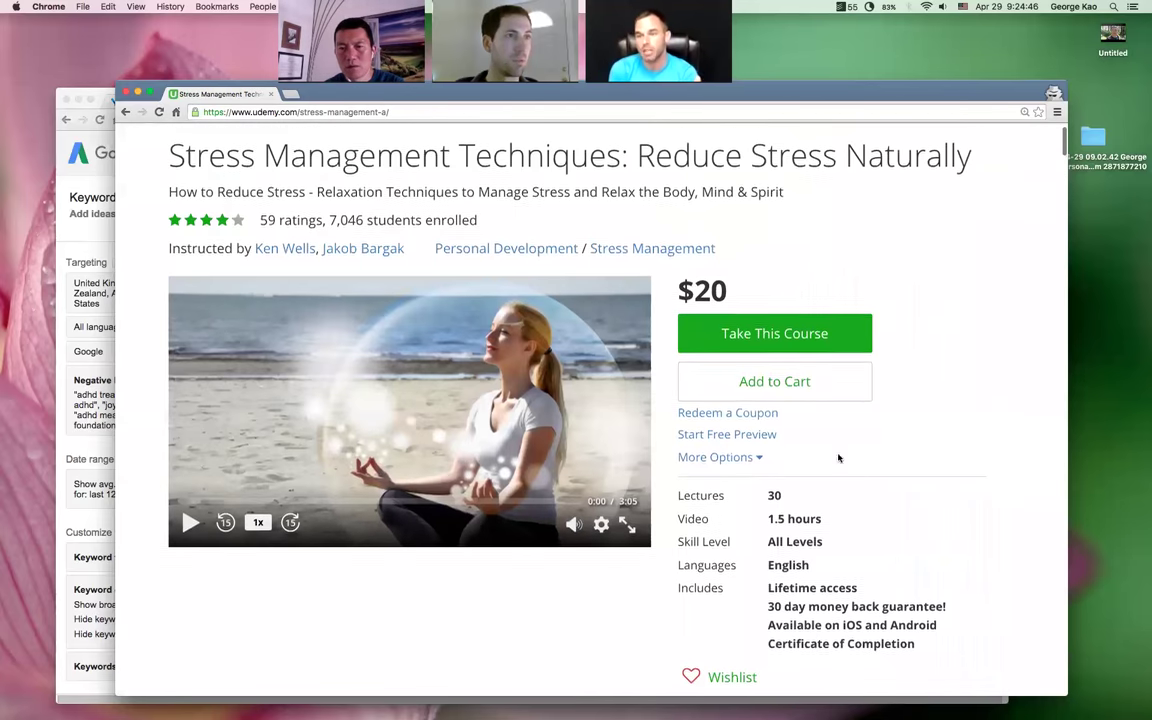
Check the More Options dropdown, such as gifting, on the Stress Management page, then close it
{"action": "scroll", "coordinate": [838, 458], "scroll_direction": "up", "scroll_amount": 1}
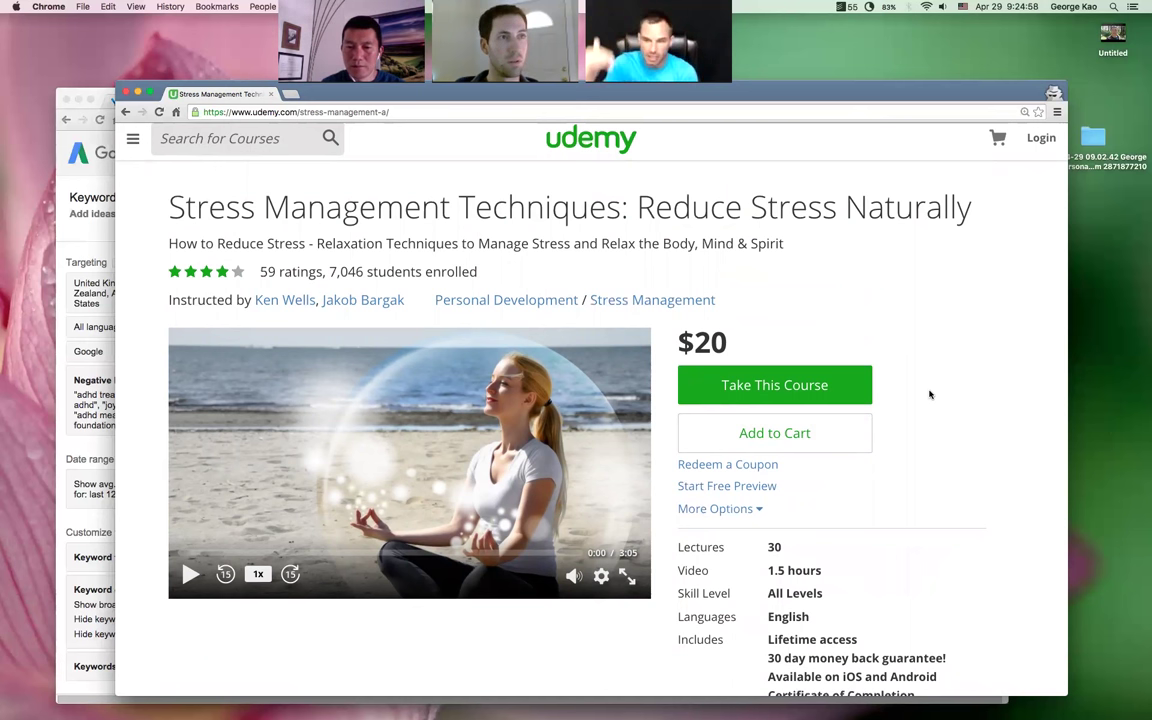
{"action": "left_click", "coordinate": [720, 510]}
{"action": "left_click", "coordinate": [942, 458]}
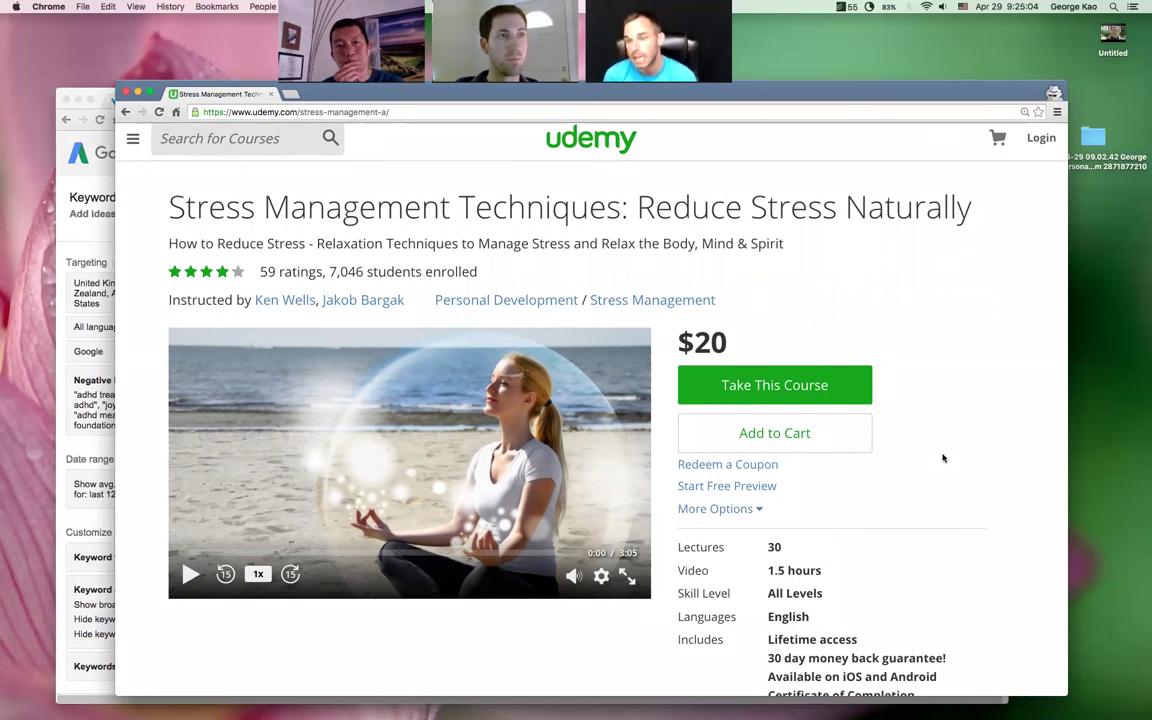
{"action": "key", "text": "XF86MonBrightnessUp"}
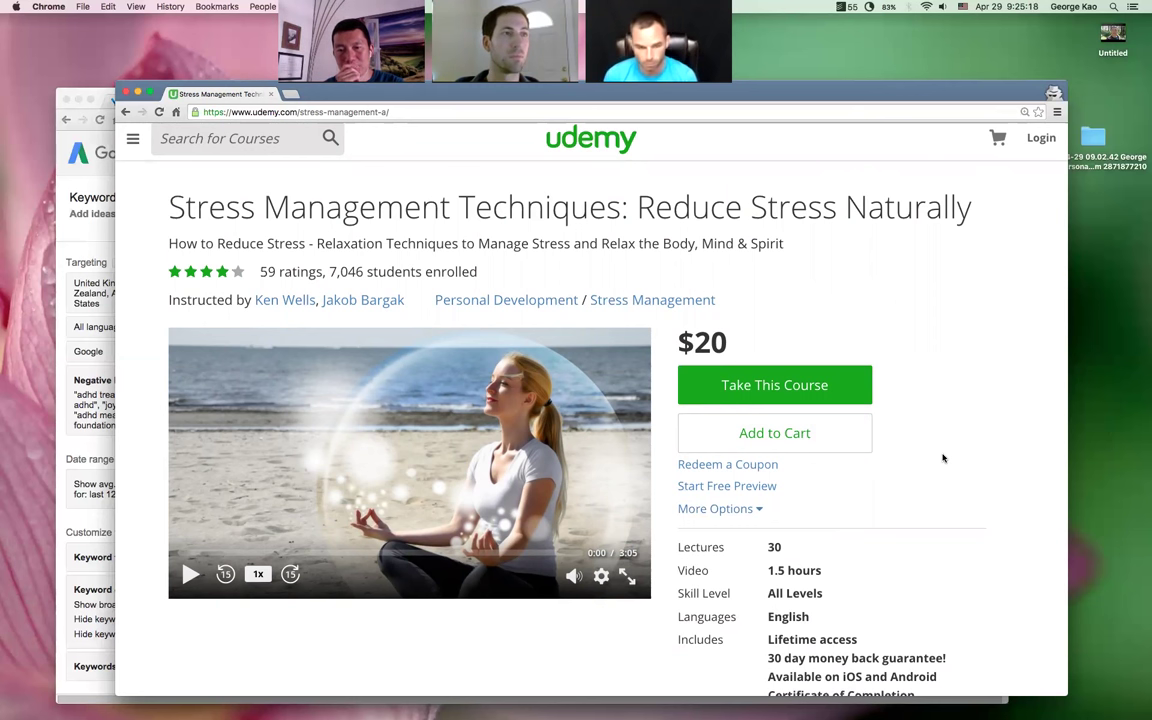
{"action": "scroll", "coordinate": [942, 458], "scroll_direction": "down", "scroll_amount": 2}
{"action": "scroll", "coordinate": [941, 460], "scroll_direction": "up", "scroll_amount": 3}
{"action": "scroll", "coordinate": [941, 460], "scroll_direction": "down", "scroll_amount": 3}
{"action": "scroll", "coordinate": [980, 442], "scroll_direction": "up", "scroll_amount": 3}
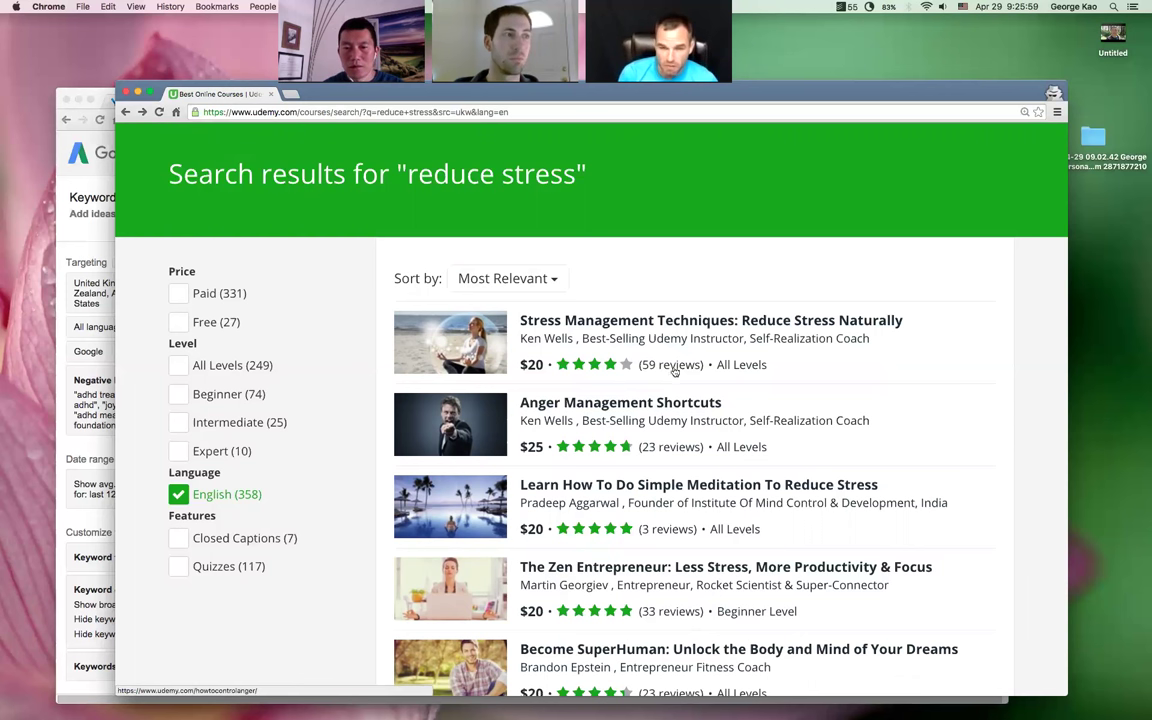
Glance through the Anger Management Shortcuts course page
{"action": "left_click", "coordinate": [657, 409]}
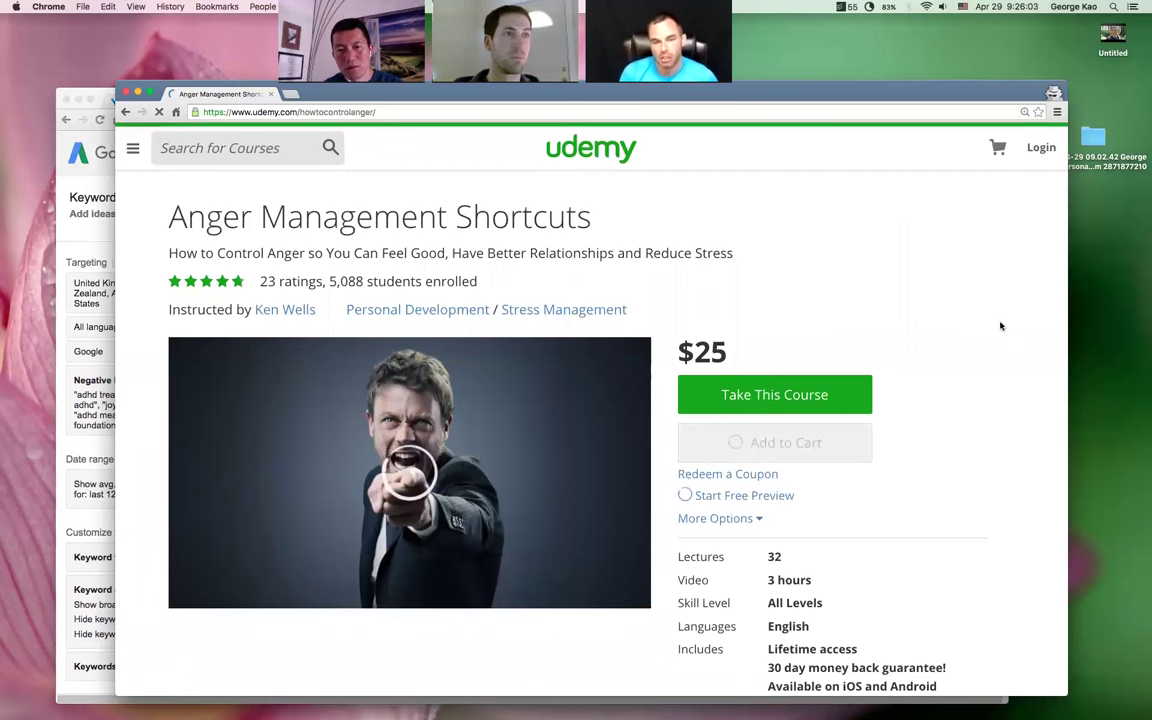
{"action": "scroll", "coordinate": [1000, 326], "scroll_direction": "down", "scroll_amount": 3}
{"action": "scroll", "coordinate": [1000, 326], "scroll_direction": "down", "scroll_amount": 1}
{"action": "scroll", "coordinate": [1000, 326], "scroll_direction": "down", "scroll_amount": 2}
{"action": "scroll", "coordinate": [1000, 326], "scroll_direction": "down", "scroll_amount": 2}
{"action": "scroll", "coordinate": [1000, 326], "scroll_direction": "down", "scroll_amount": 2}
{"action": "scroll", "coordinate": [1000, 326], "scroll_direction": "up", "scroll_amount": 2}
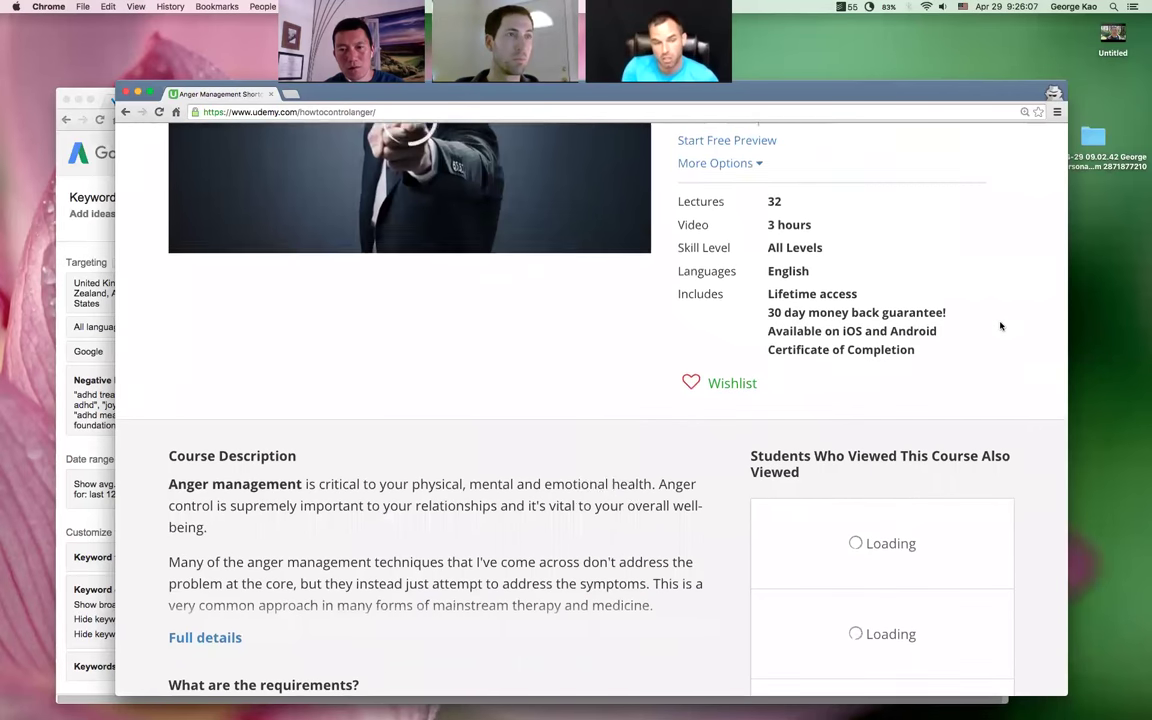
{"action": "scroll", "coordinate": [1000, 326], "scroll_direction": "up", "scroll_amount": 5}
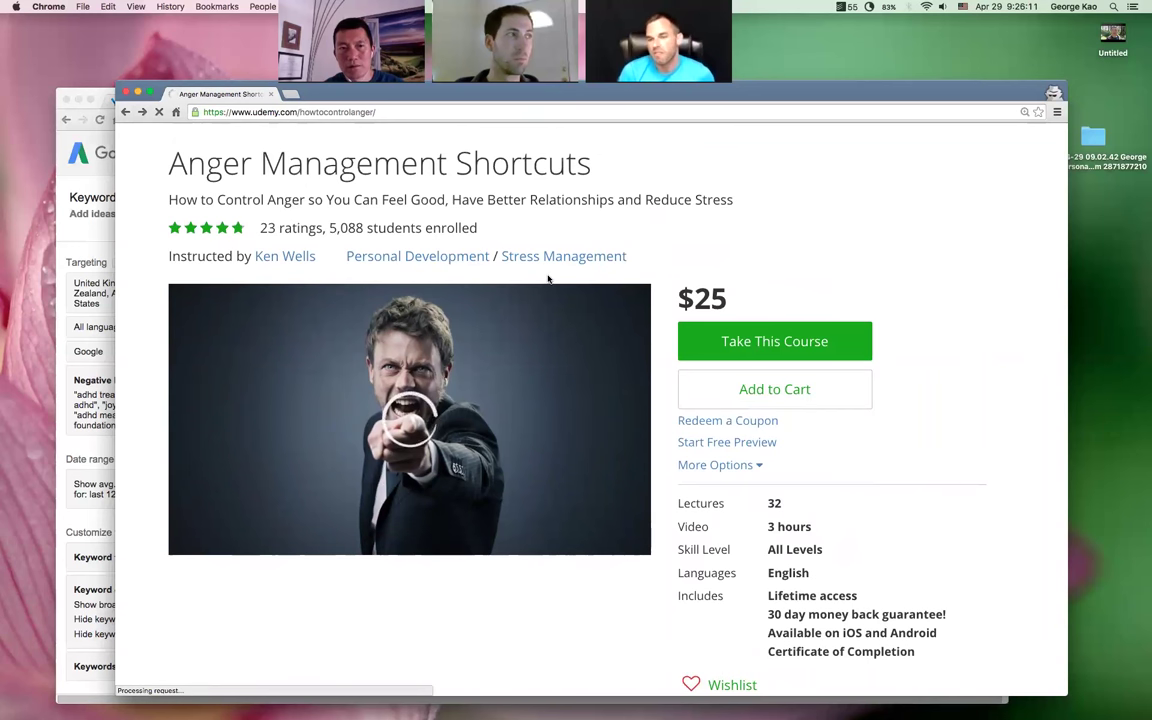
Return to the reduce stress results and reopen Stress Management Techniques ($20, 59 ratings)
{"action": "key", "text": "BackSpace"}
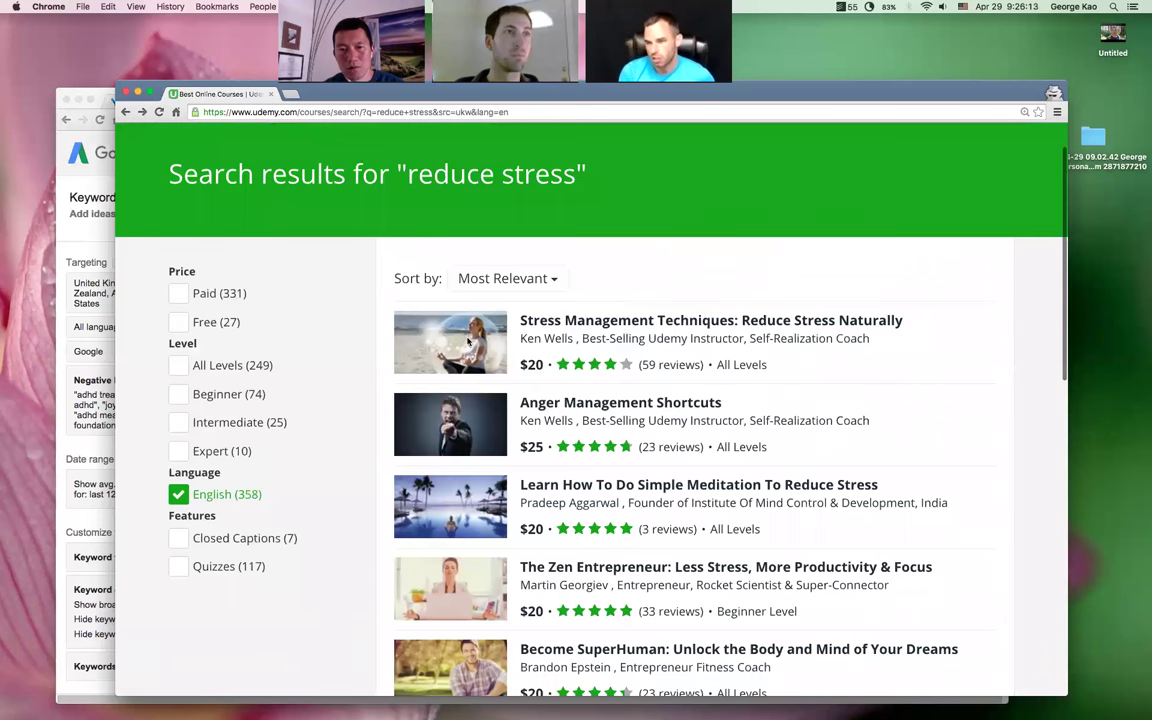
{"action": "left_click", "coordinate": [577, 320]}
{"action": "scroll", "coordinate": [930, 326], "scroll_direction": "down", "scroll_amount": 1}
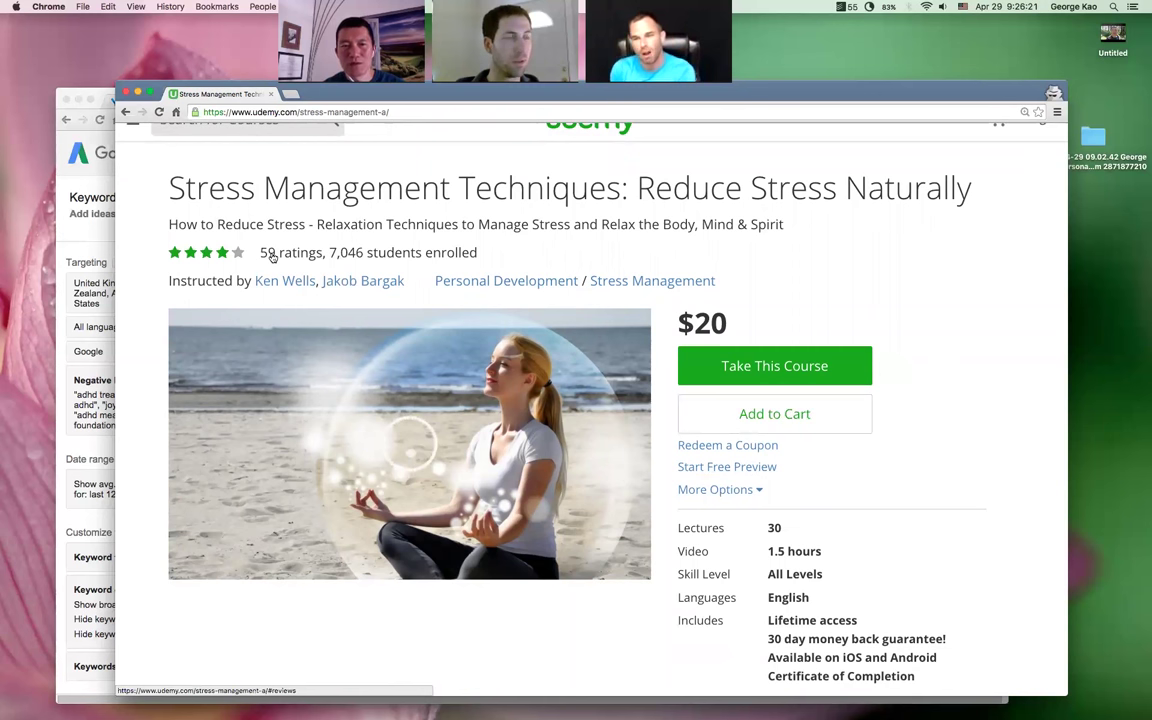
Jump to the course's 59 ratings, read the reviews, then return to the page top
{"action": "left_click", "coordinate": [271, 256]}
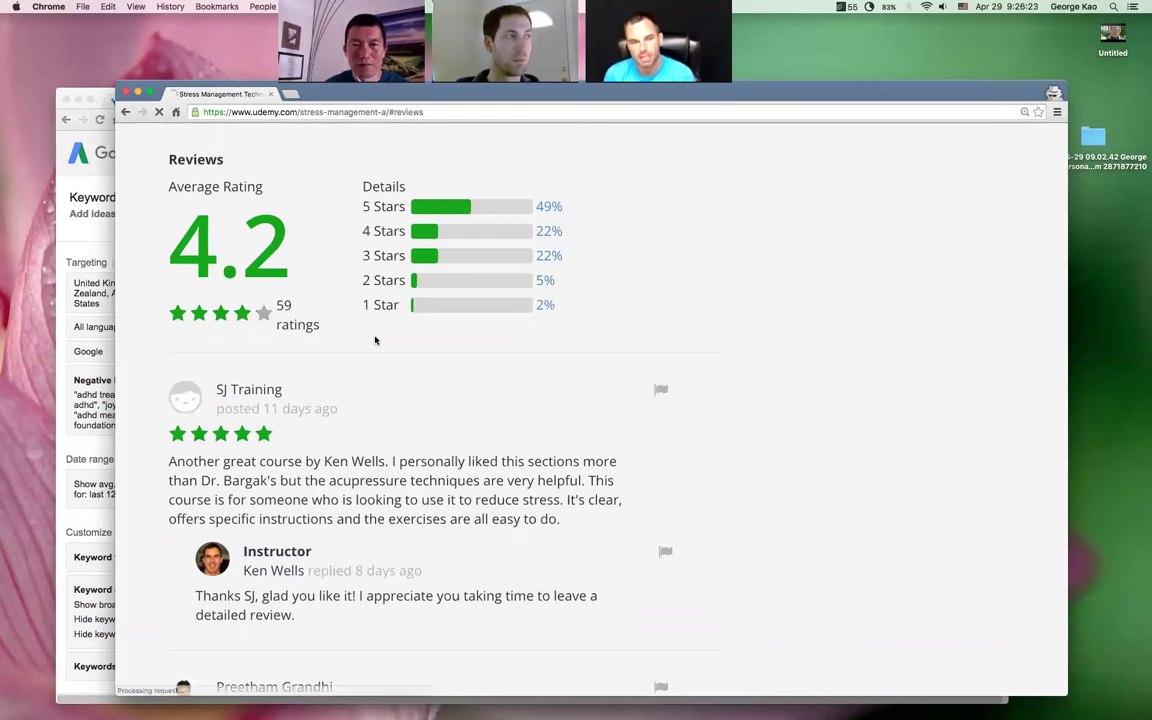
{"action": "scroll", "coordinate": [458, 406], "scroll_direction": "down", "scroll_amount": 1}
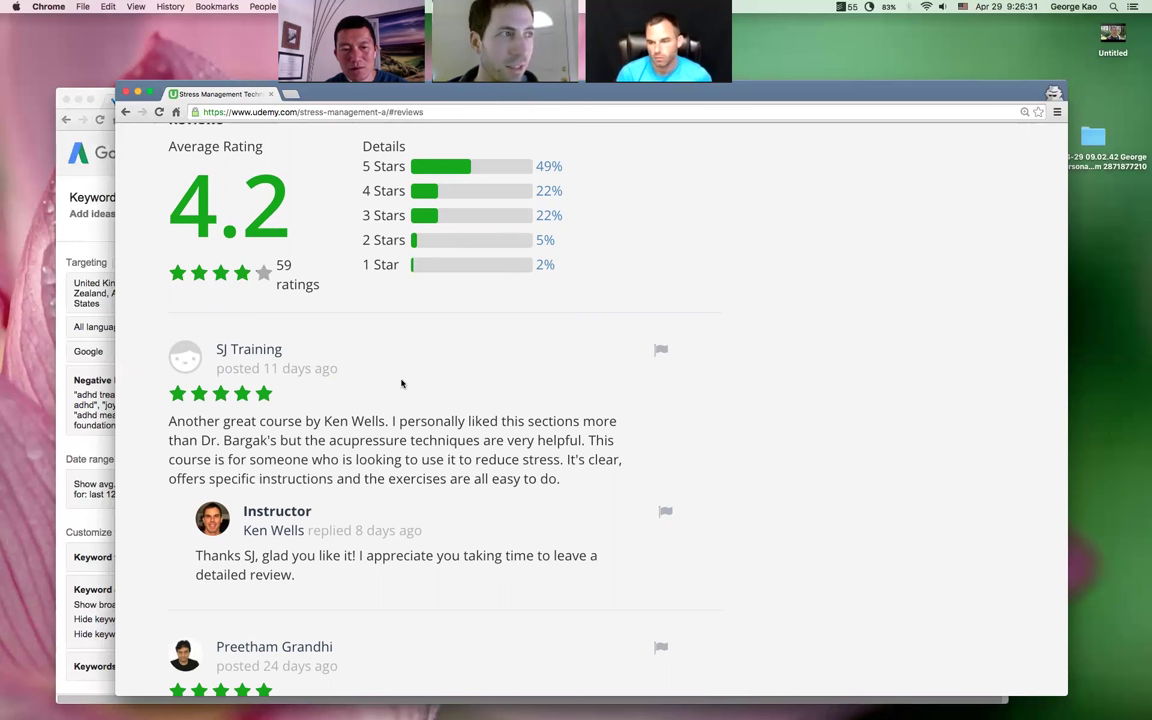
{"action": "scroll", "coordinate": [401, 383], "scroll_direction": "down", "scroll_amount": 4}
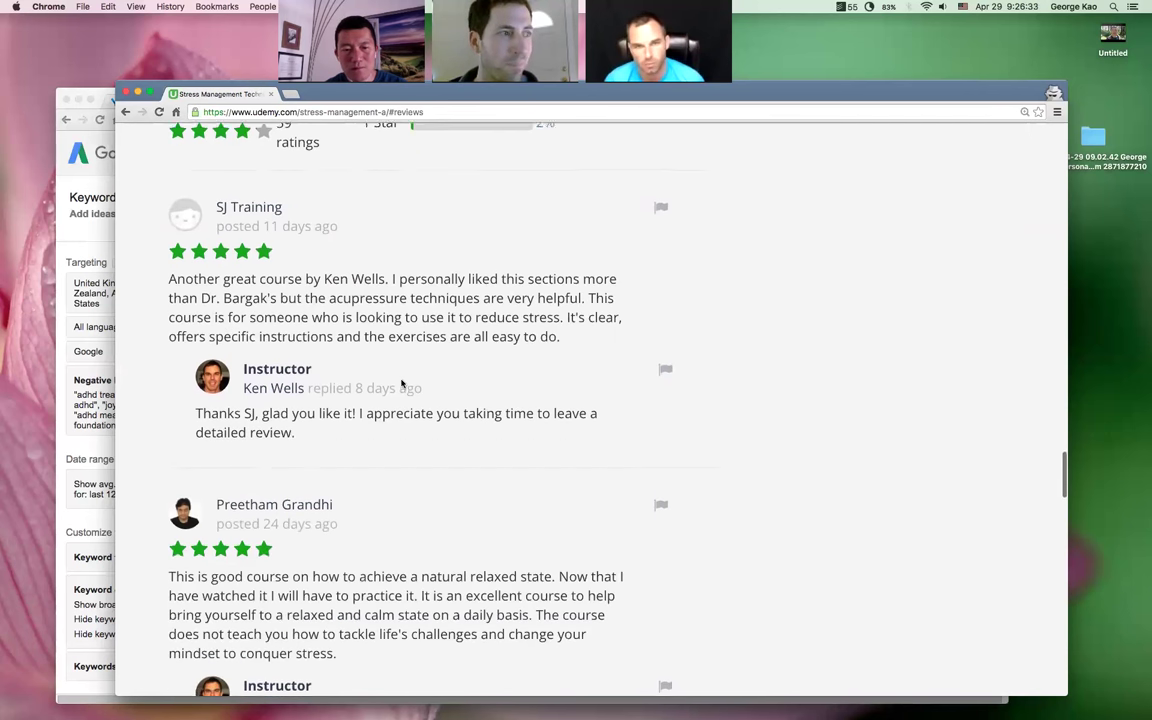
{"action": "scroll", "coordinate": [401, 383], "scroll_direction": "down", "scroll_amount": 1}
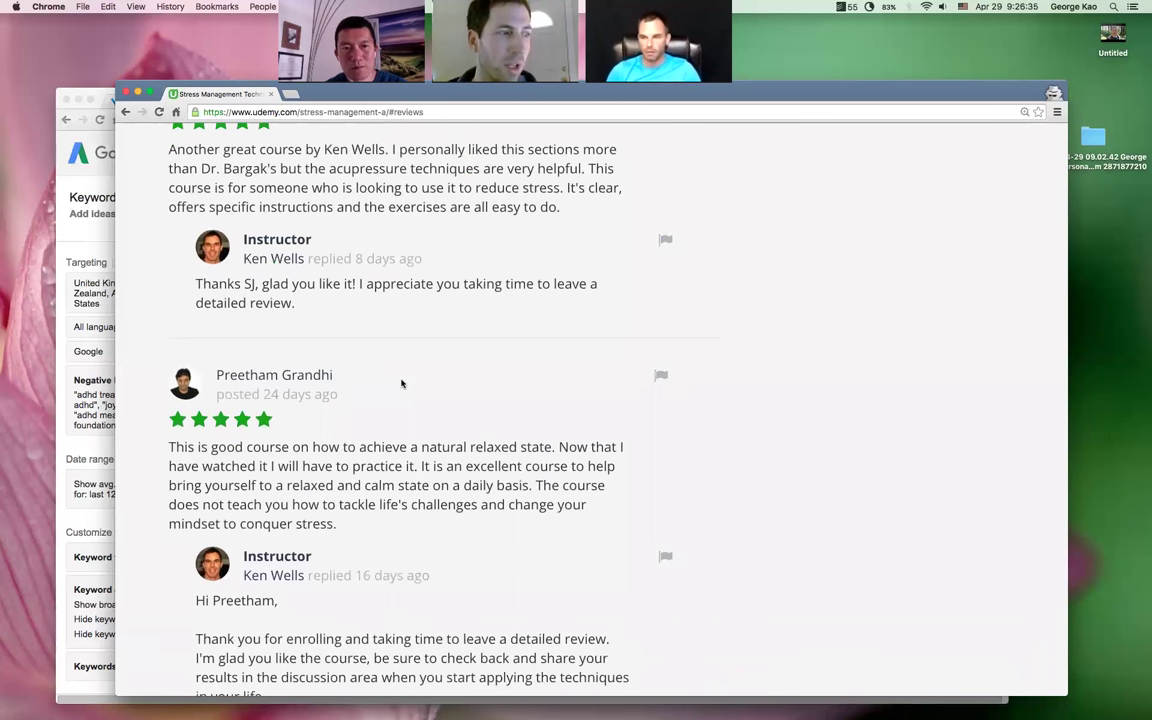
{"action": "scroll", "coordinate": [401, 383], "scroll_direction": "up", "scroll_amount": 1}
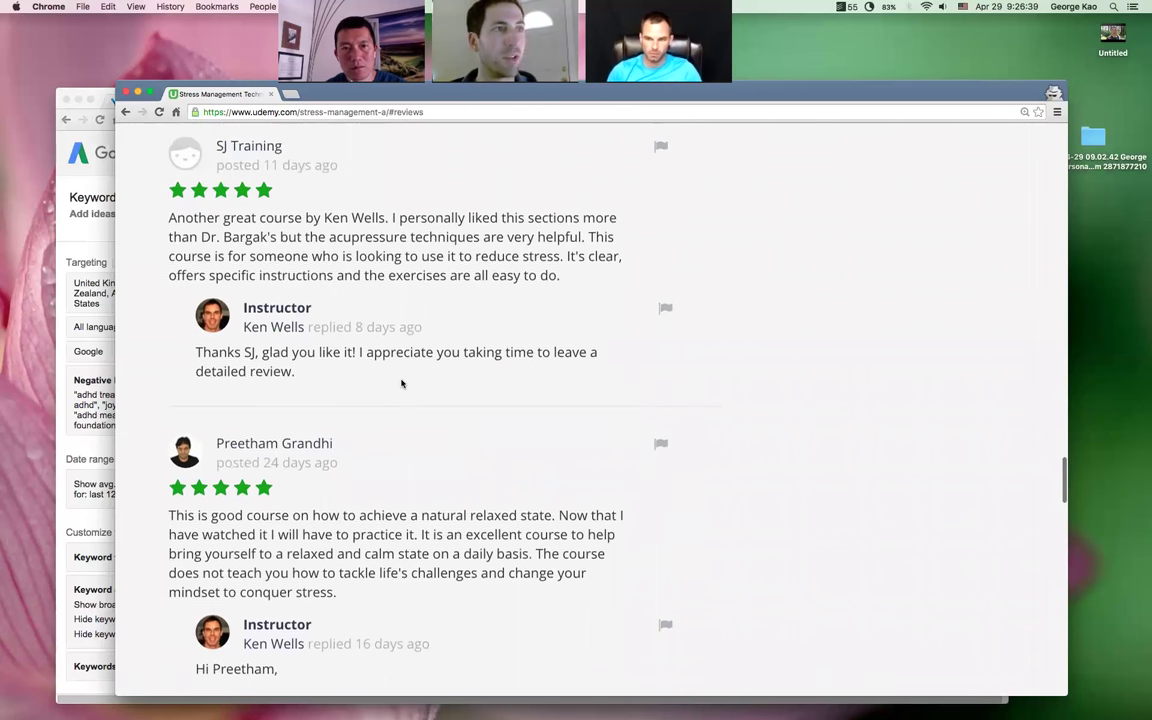
{"action": "scroll", "coordinate": [401, 383], "scroll_direction": "up", "scroll_amount": 2}
{"action": "scroll", "coordinate": [401, 383], "scroll_direction": "up", "scroll_amount": 3}
{"action": "scroll", "coordinate": [401, 383], "scroll_direction": "up", "scroll_amount": 4}
{"action": "scroll", "coordinate": [401, 383], "scroll_direction": "up", "scroll_amount": 3}
{"action": "scroll", "coordinate": [401, 383], "scroll_direction": "up", "scroll_amount": 2}
{"action": "scroll", "coordinate": [401, 383], "scroll_direction": "up", "scroll_amount": 2}
{"action": "scroll", "coordinate": [401, 383], "scroll_direction": "up", "scroll_amount": 3}
{"action": "scroll", "coordinate": [401, 383], "scroll_direction": "up", "scroll_amount": 10}
{"action": "scroll", "coordinate": [401, 383], "scroll_direction": "up", "scroll_amount": 5}
{"action": "scroll", "coordinate": [401, 383], "scroll_direction": "up", "scroll_amount": 5}
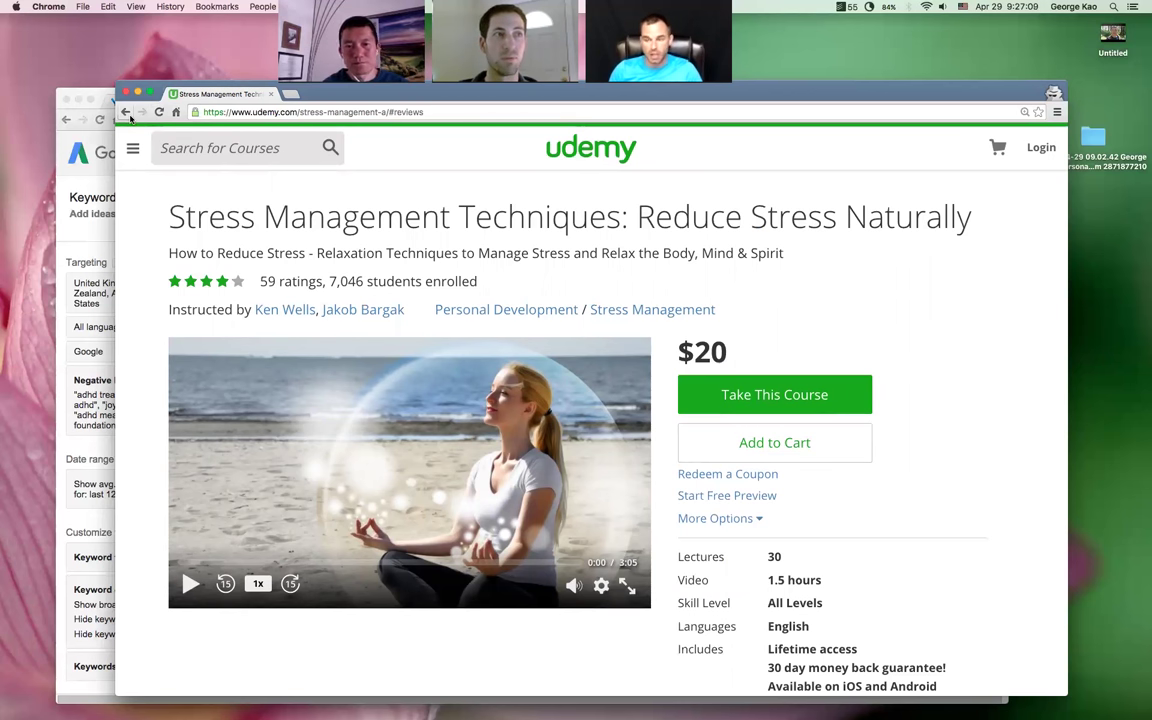
Expand the Course Description's full details and read it through
{"action": "scroll", "coordinate": [615, 442], "scroll_direction": "down", "scroll_amount": 5}
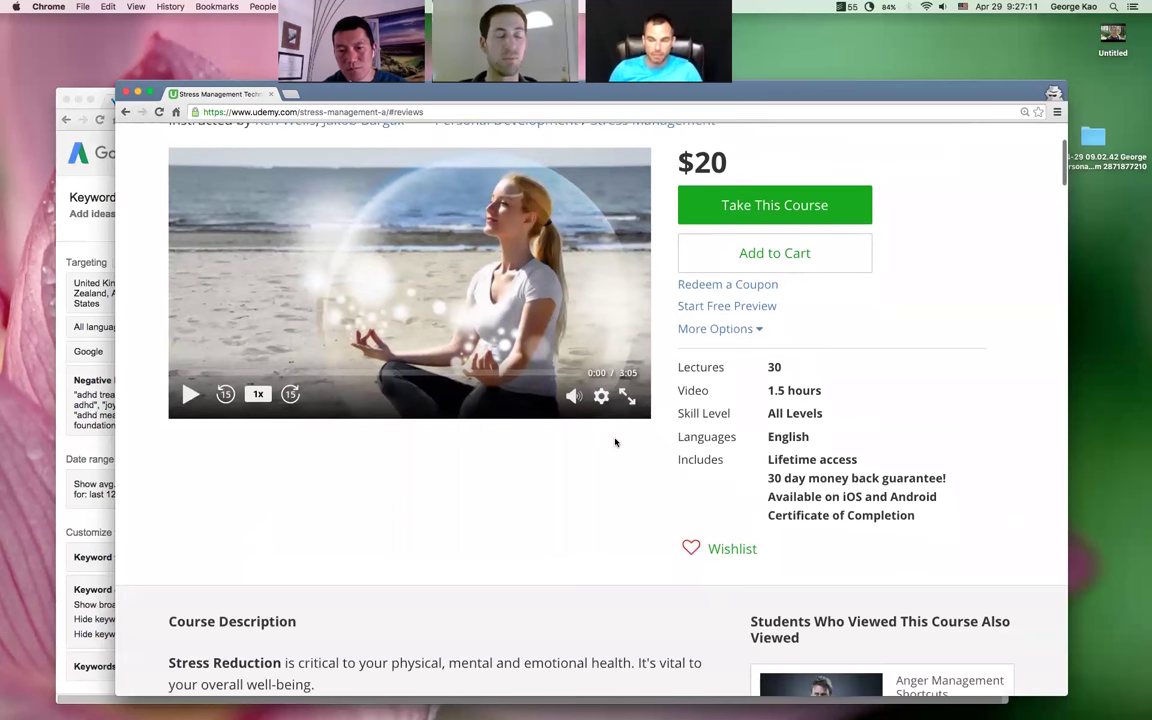
{"action": "scroll", "coordinate": [617, 442], "scroll_direction": "down", "scroll_amount": 3}
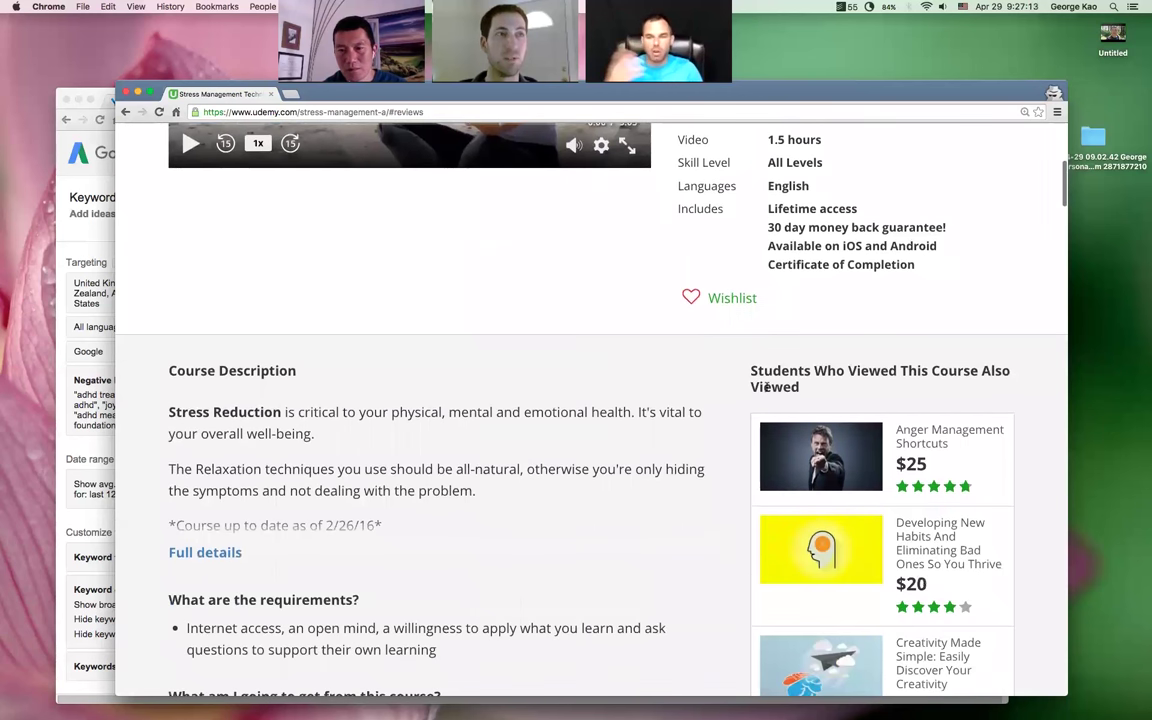
{"action": "scroll", "coordinate": [700, 402], "scroll_direction": "down", "scroll_amount": 1}
{"action": "scroll", "coordinate": [728, 399], "scroll_direction": "down", "scroll_amount": 1}
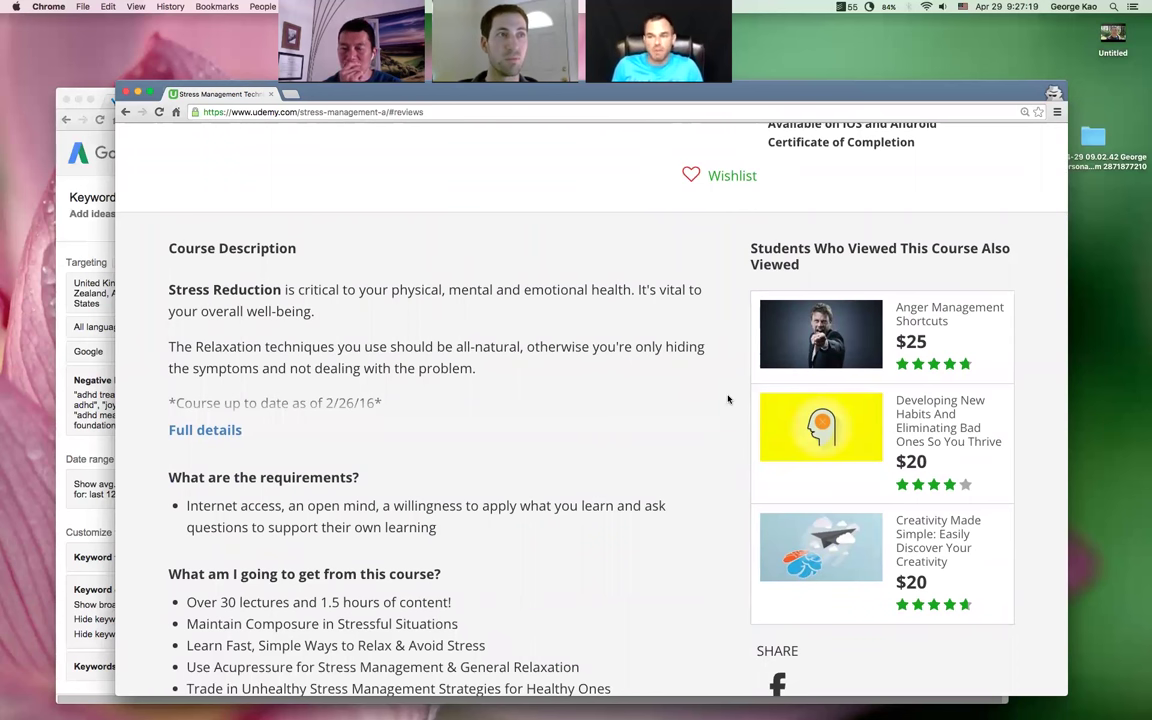
{"action": "scroll", "coordinate": [728, 399], "scroll_direction": "down", "scroll_amount": 4}
{"action": "scroll", "coordinate": [728, 399], "scroll_direction": "down", "scroll_amount": 5}
{"action": "scroll", "coordinate": [728, 399], "scroll_direction": "down", "scroll_amount": 2}
{"action": "scroll", "coordinate": [728, 399], "scroll_direction": "up", "scroll_amount": 10}
{"action": "scroll", "coordinate": [728, 399], "scroll_direction": "up", "scroll_amount": 1}
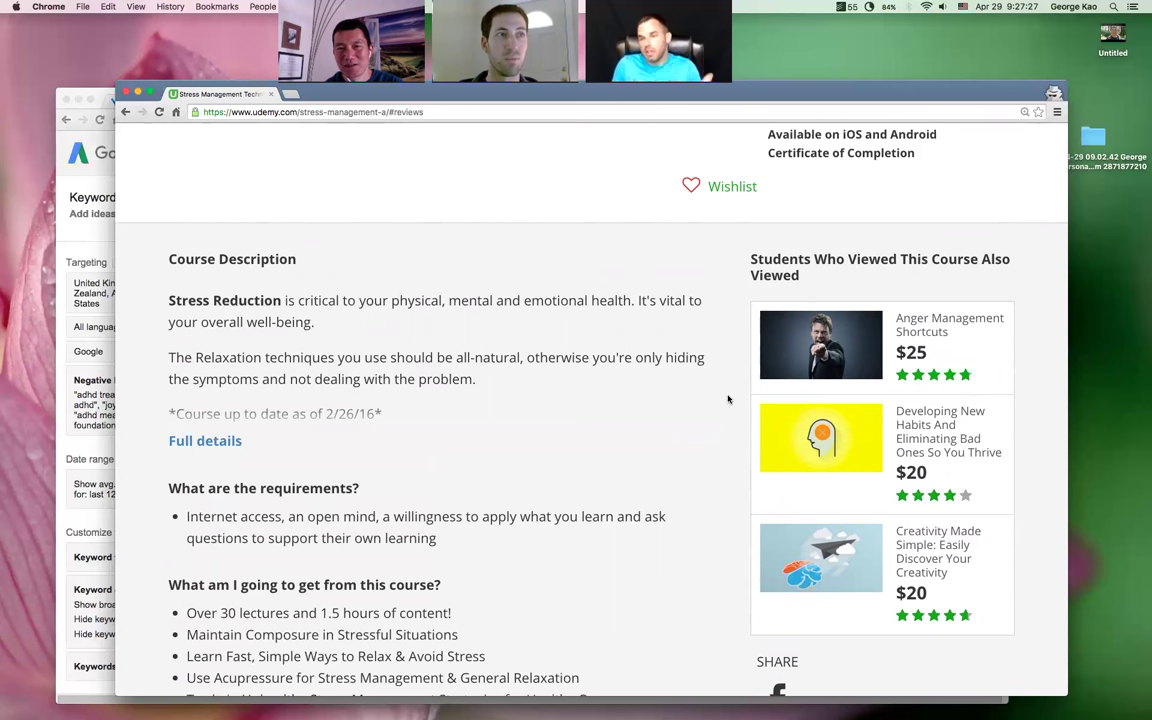
{"action": "left_click", "coordinate": [210, 441]}
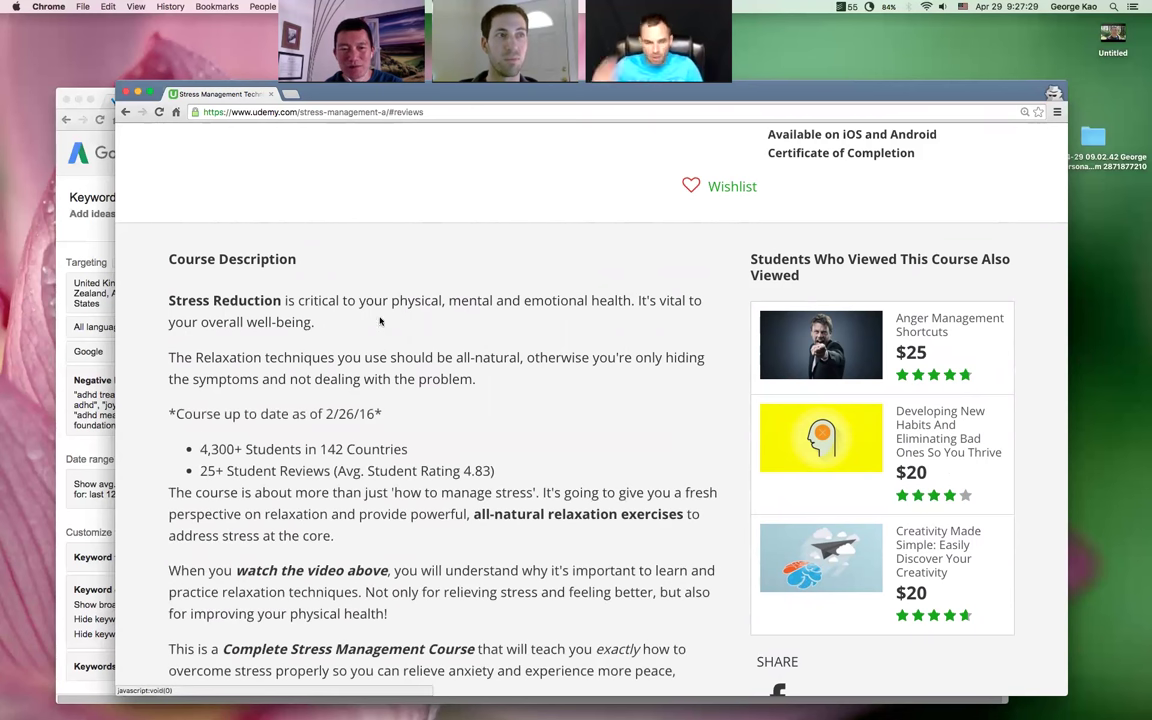
{"action": "scroll", "coordinate": [370, 380], "scroll_direction": "down", "scroll_amount": 5}
{"action": "scroll", "coordinate": [355, 460], "scroll_direction": "up", "scroll_amount": 5}
{"action": "scroll", "coordinate": [338, 545], "scroll_direction": "down", "scroll_amount": 2}
{"action": "scroll", "coordinate": [338, 545], "scroll_direction": "down", "scroll_amount": 5}
{"action": "scroll", "coordinate": [338, 545], "scroll_direction": "up", "scroll_amount": 4}
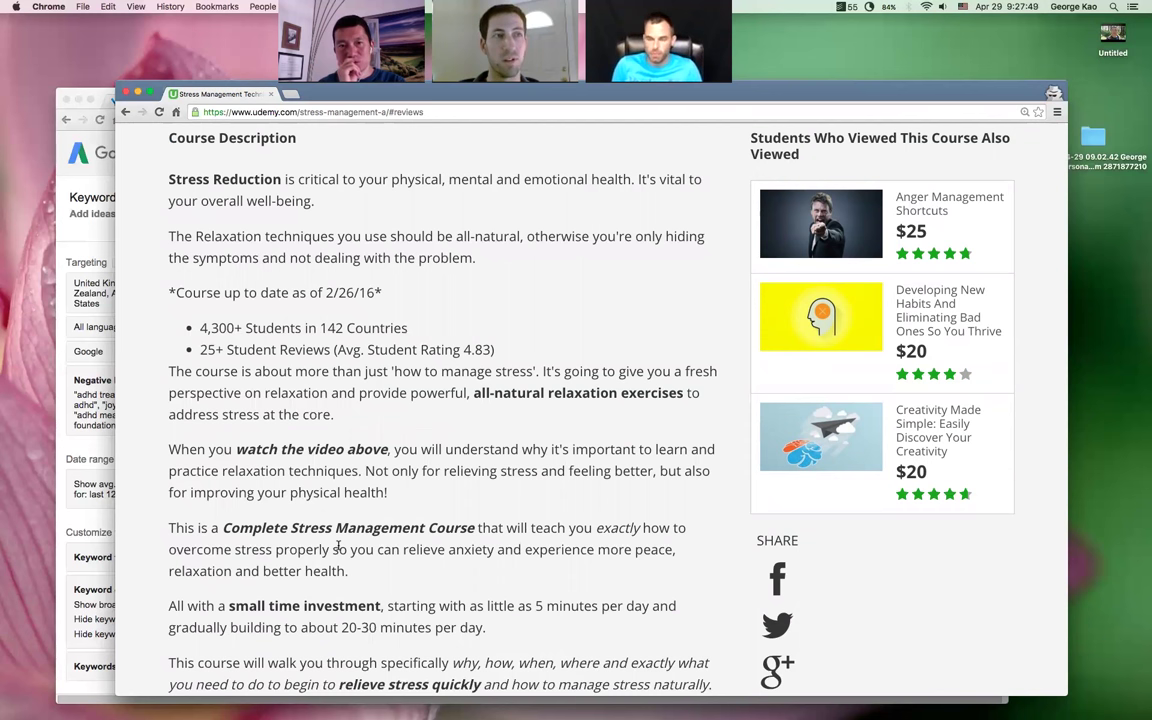
{"action": "scroll", "coordinate": [338, 546], "scroll_direction": "down", "scroll_amount": 3}
{"action": "scroll", "coordinate": [338, 543], "scroll_direction": "up", "scroll_amount": 7}
{"action": "scroll", "coordinate": [338, 543], "scroll_direction": "up", "scroll_amount": 3}
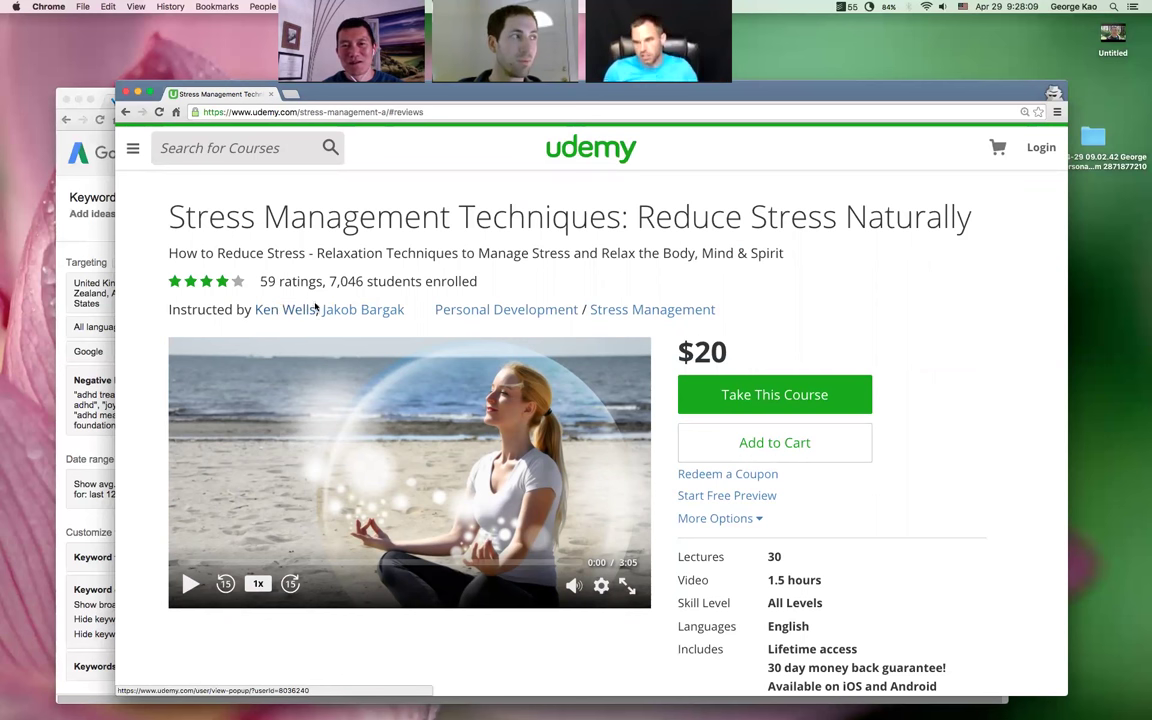
{"action": "left_click", "coordinate": [300, 310]}
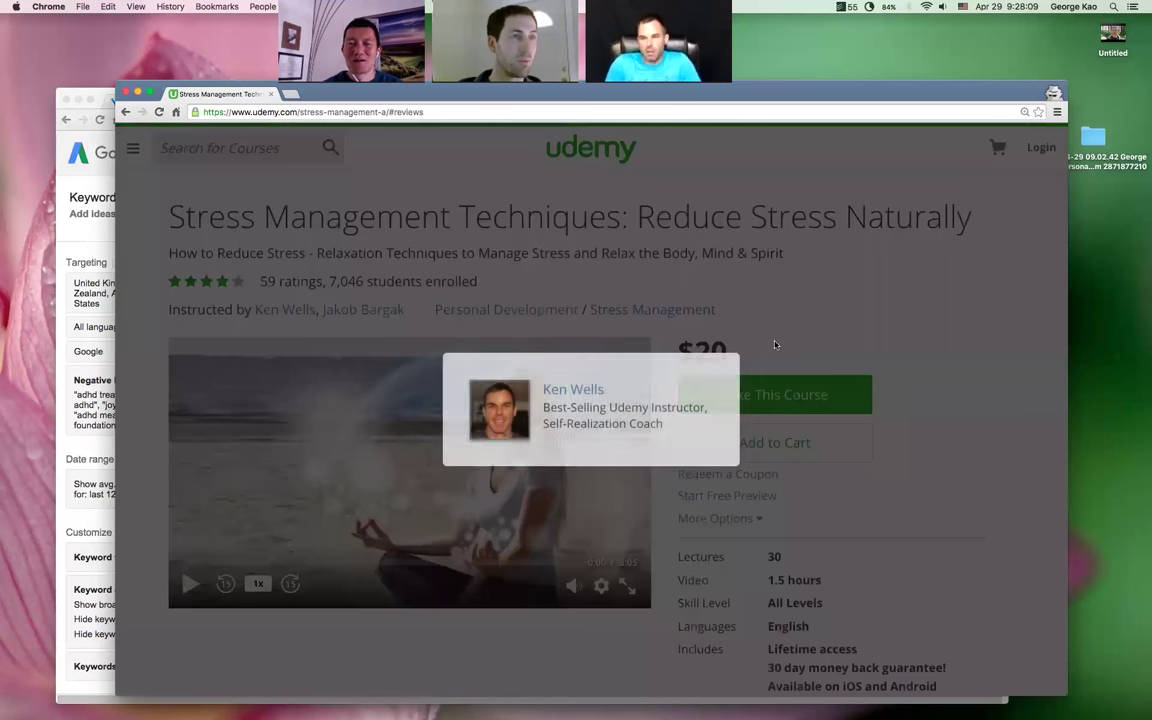
{"action": "left_click", "coordinate": [559, 390]}
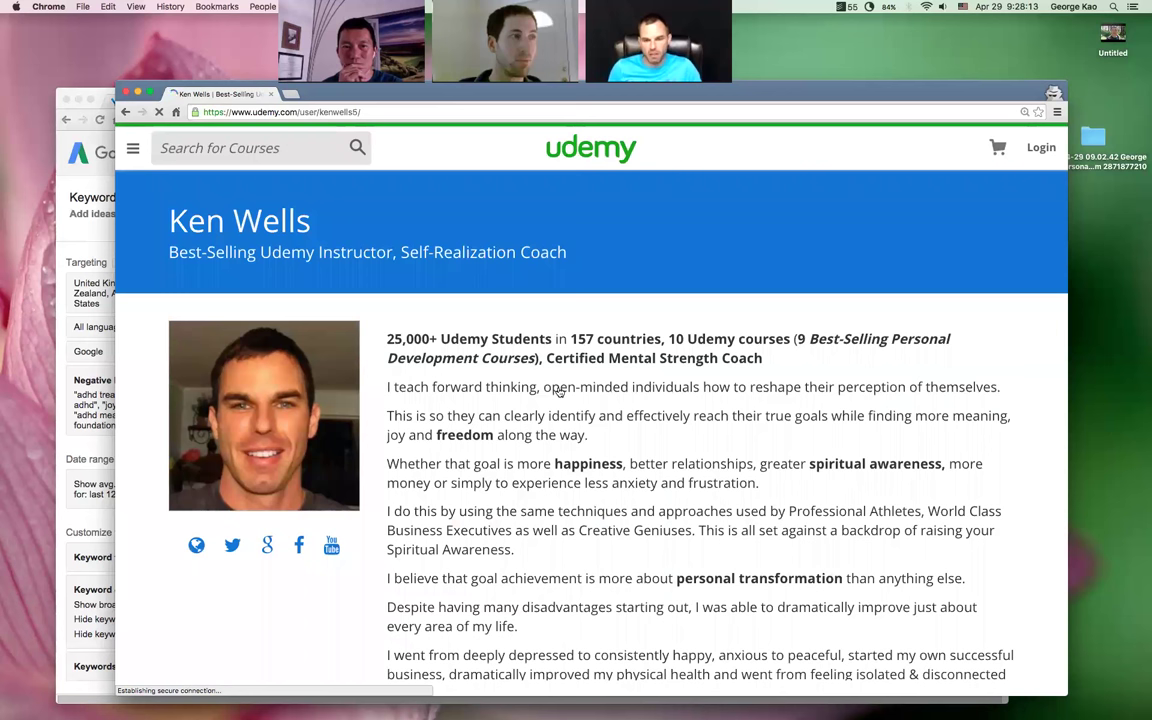
{"action": "scroll", "coordinate": [559, 390], "scroll_direction": "down", "scroll_amount": 1}
{"action": "scroll", "coordinate": [880, 370], "scroll_direction": "down", "scroll_amount": 1}
{"action": "scroll", "coordinate": [919, 371], "scroll_direction": "down", "scroll_amount": 1}
Browse Ken Wells's Courses taught grid, including Stress Management Techniques at $20
{"action": "scroll", "coordinate": [919, 371], "scroll_direction": "down", "scroll_amount": 1}
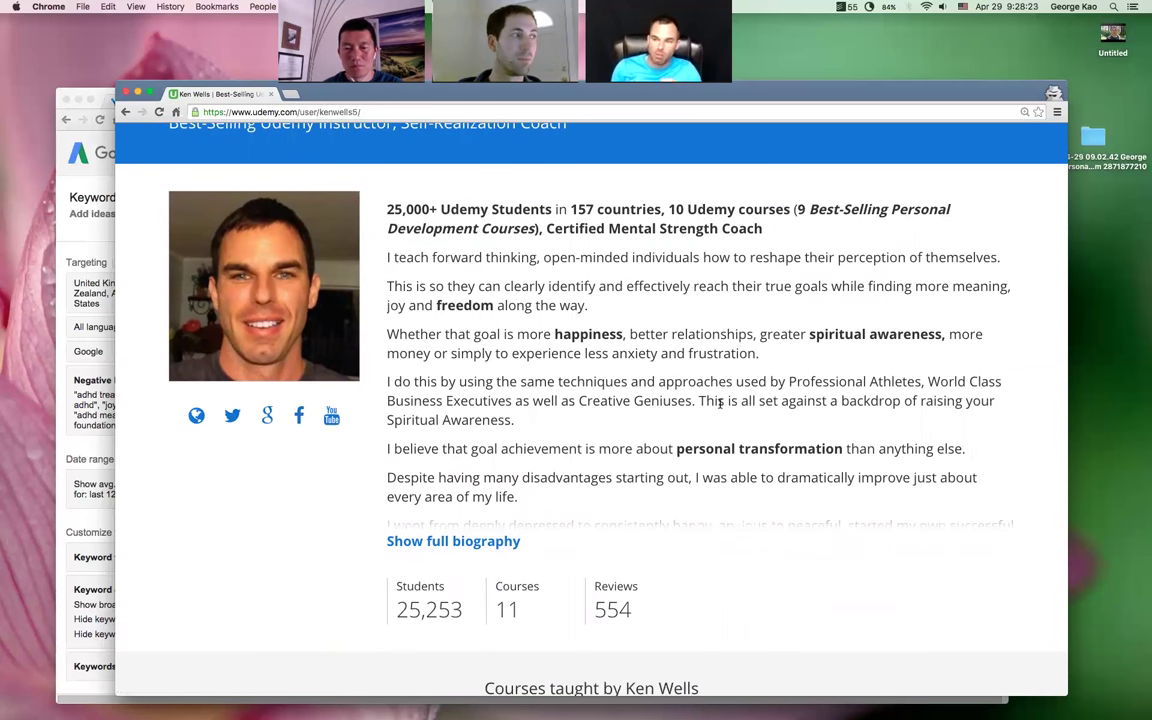
{"action": "scroll", "coordinate": [719, 403], "scroll_direction": "down", "scroll_amount": 3}
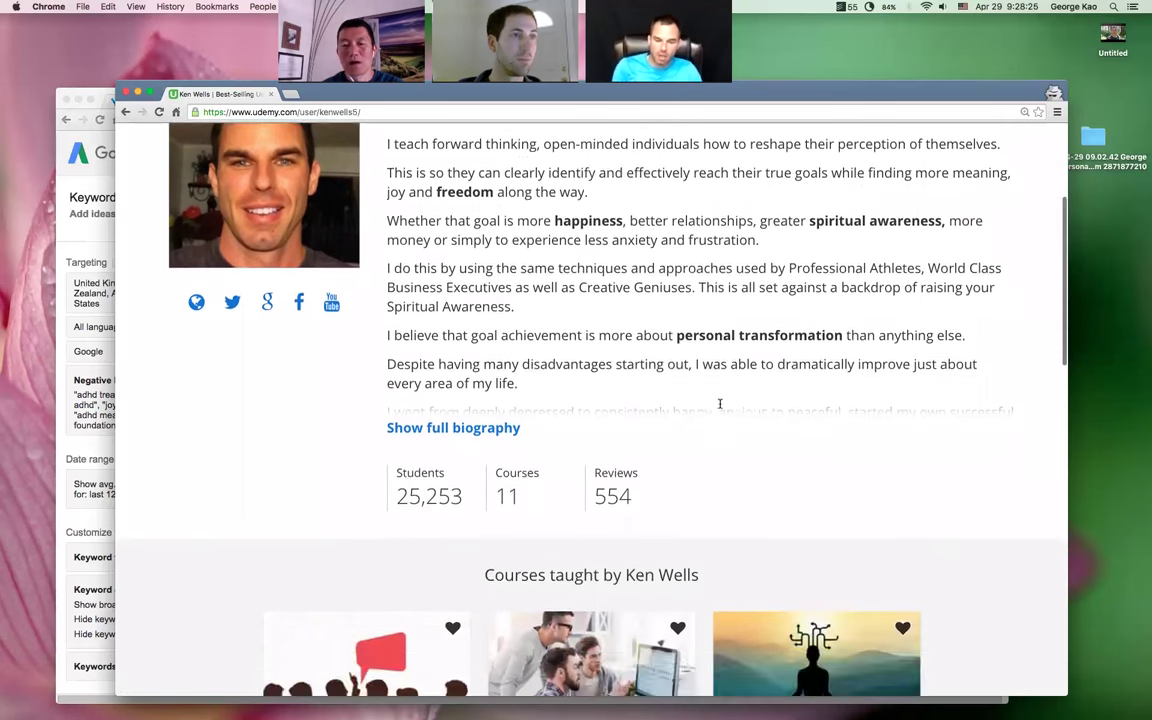
{"action": "scroll", "coordinate": [931, 393], "scroll_direction": "down", "scroll_amount": 5}
{"action": "scroll", "coordinate": [938, 393], "scroll_direction": "down", "scroll_amount": 3}
{"action": "scroll", "coordinate": [955, 393], "scroll_direction": "down", "scroll_amount": 2}
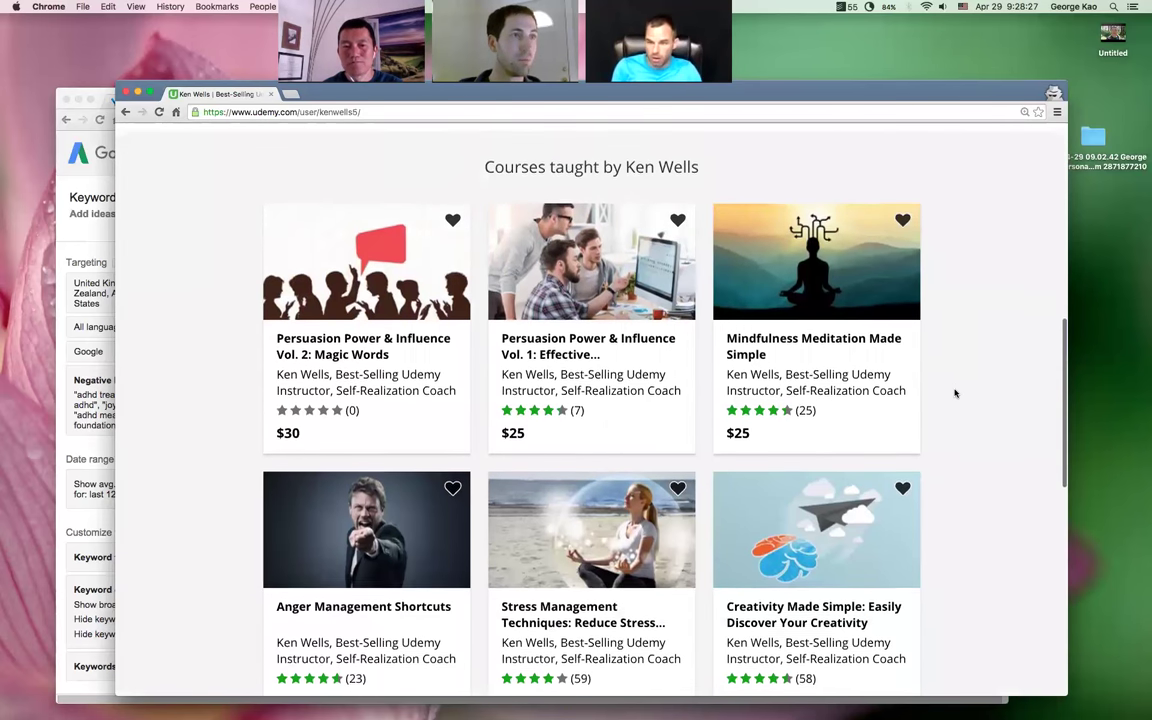
{"action": "scroll", "coordinate": [955, 393], "scroll_direction": "down", "scroll_amount": 1}
{"action": "scroll", "coordinate": [955, 393], "scroll_direction": "down", "scroll_amount": 2}
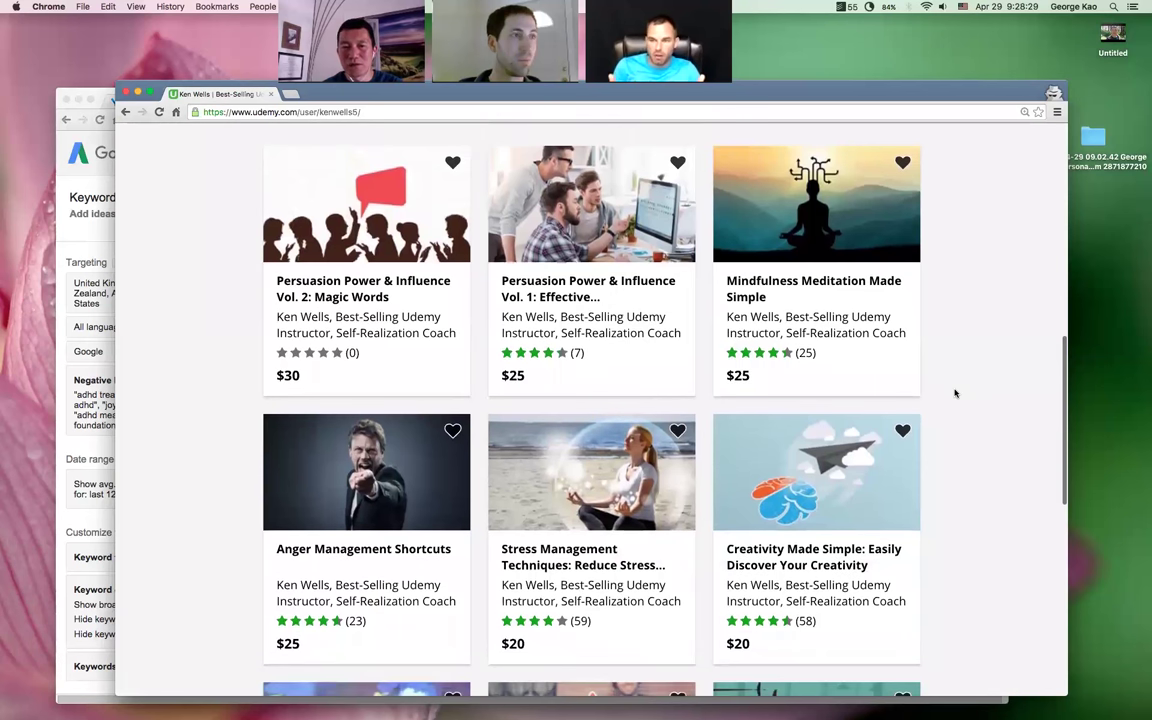
{"action": "scroll", "coordinate": [955, 393], "scroll_direction": "down", "scroll_amount": 1}
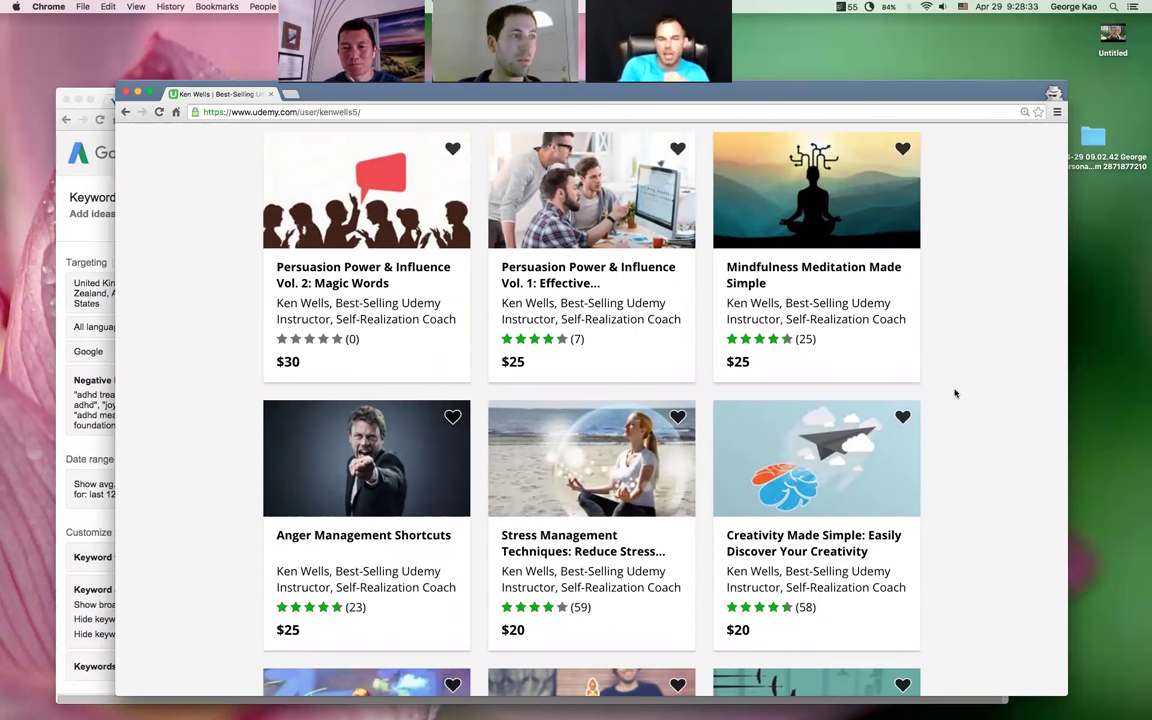
{"action": "scroll", "coordinate": [955, 393], "scroll_direction": "down", "scroll_amount": 1}
{"action": "scroll", "coordinate": [955, 393], "scroll_direction": "down", "scroll_amount": 3}
{"action": "scroll", "coordinate": [955, 393], "scroll_direction": "down", "scroll_amount": 3}
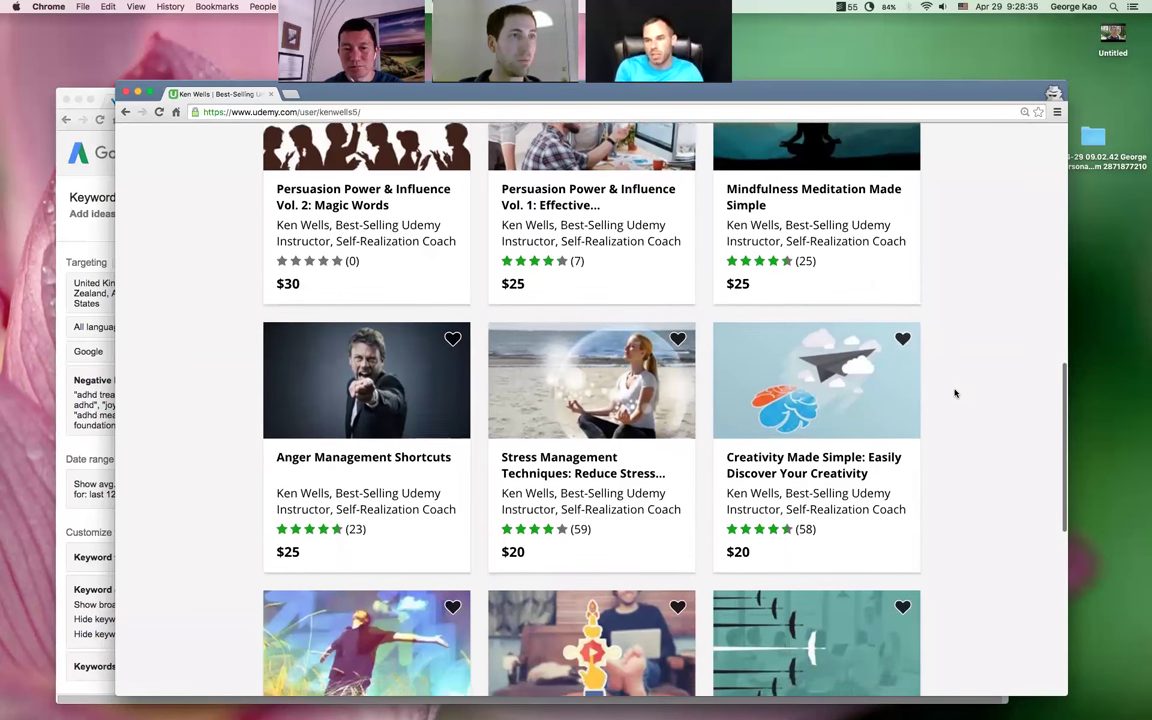
{"action": "scroll", "coordinate": [955, 393], "scroll_direction": "down", "scroll_amount": 3}
{"action": "scroll", "coordinate": [955, 393], "scroll_direction": "down", "scroll_amount": 2}
{"action": "scroll", "coordinate": [955, 393], "scroll_direction": "down", "scroll_amount": 3}
{"action": "scroll", "coordinate": [955, 393], "scroll_direction": "down", "scroll_amount": 3}
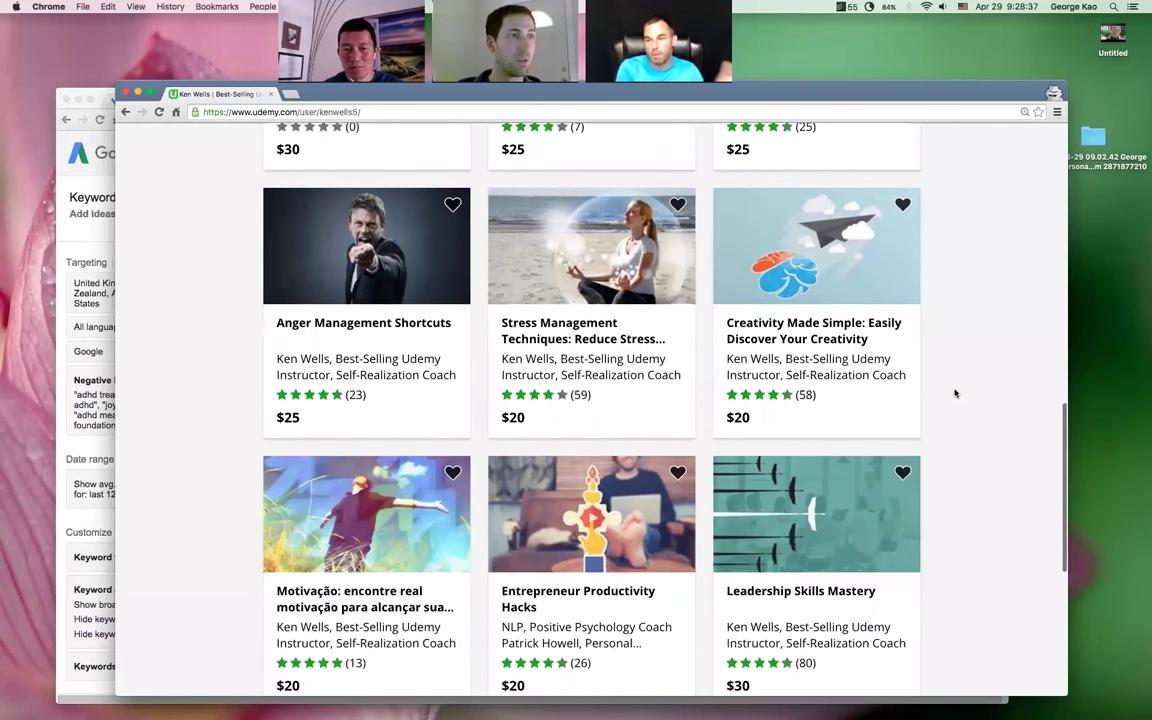
{"action": "scroll", "coordinate": [955, 393], "scroll_direction": "down", "scroll_amount": 3}
{"action": "scroll", "coordinate": [955, 393], "scroll_direction": "down", "scroll_amount": 1}
{"action": "scroll", "coordinate": [955, 393], "scroll_direction": "down", "scroll_amount": 5}
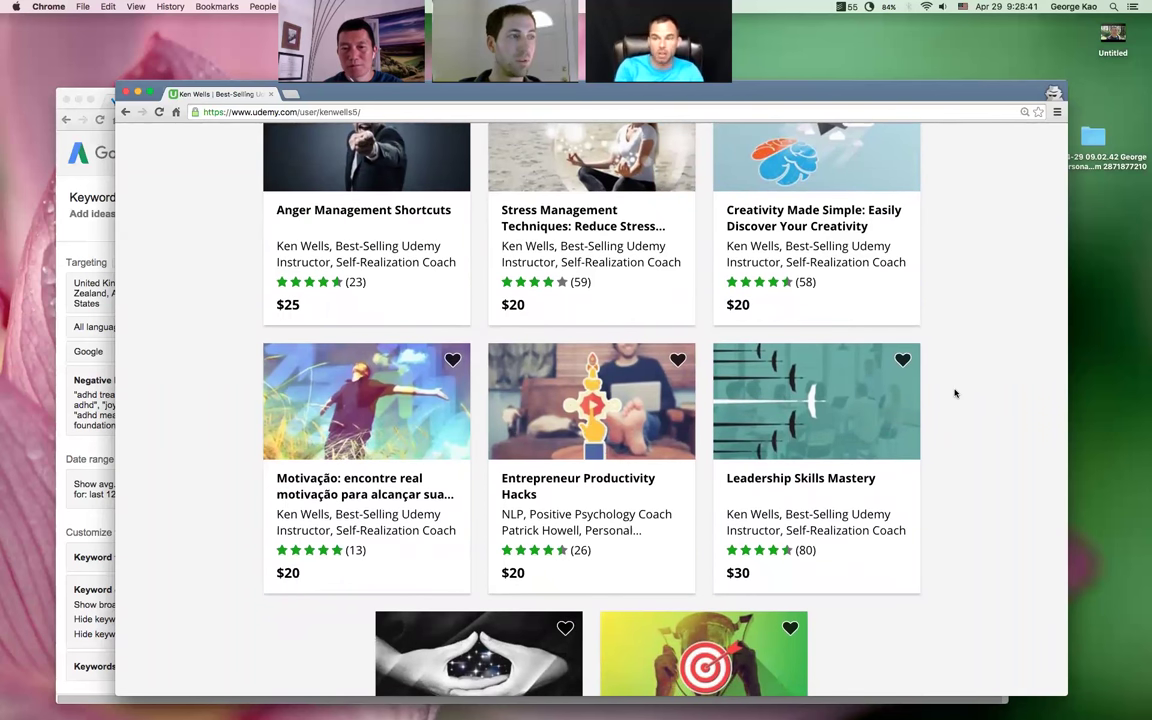
{"action": "scroll", "coordinate": [955, 393], "scroll_direction": "down", "scroll_amount": 3}
{"action": "scroll", "coordinate": [955, 393], "scroll_direction": "down", "scroll_amount": 3}
{"action": "scroll", "coordinate": [955, 393], "scroll_direction": "down", "scroll_amount": 3}
{"action": "scroll", "coordinate": [955, 393], "scroll_direction": "down", "scroll_amount": 1}
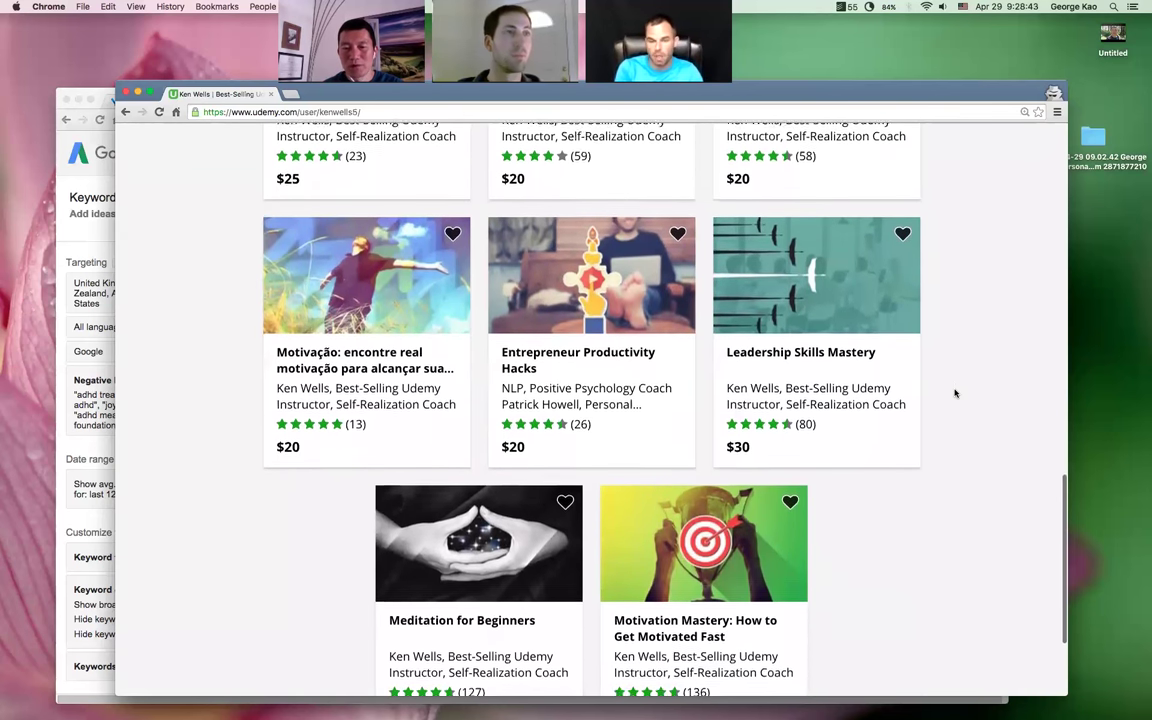
{"action": "scroll", "coordinate": [955, 393], "scroll_direction": "down", "scroll_amount": 4}
{"action": "scroll", "coordinate": [955, 393], "scroll_direction": "down", "scroll_amount": 2}
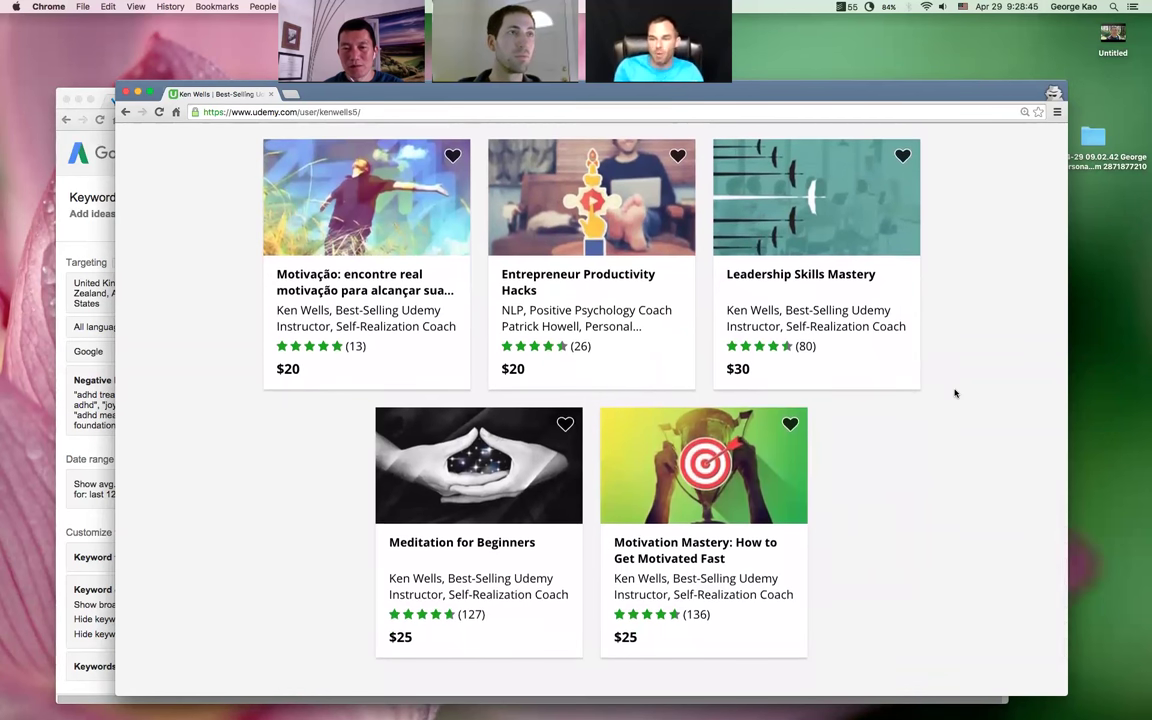
{"action": "scroll", "coordinate": [955, 393], "scroll_direction": "up", "scroll_amount": 1}
{"action": "scroll", "coordinate": [955, 393], "scroll_direction": "up", "scroll_amount": 1}
{"action": "scroll", "coordinate": [955, 393], "scroll_direction": "up", "scroll_amount": 10}
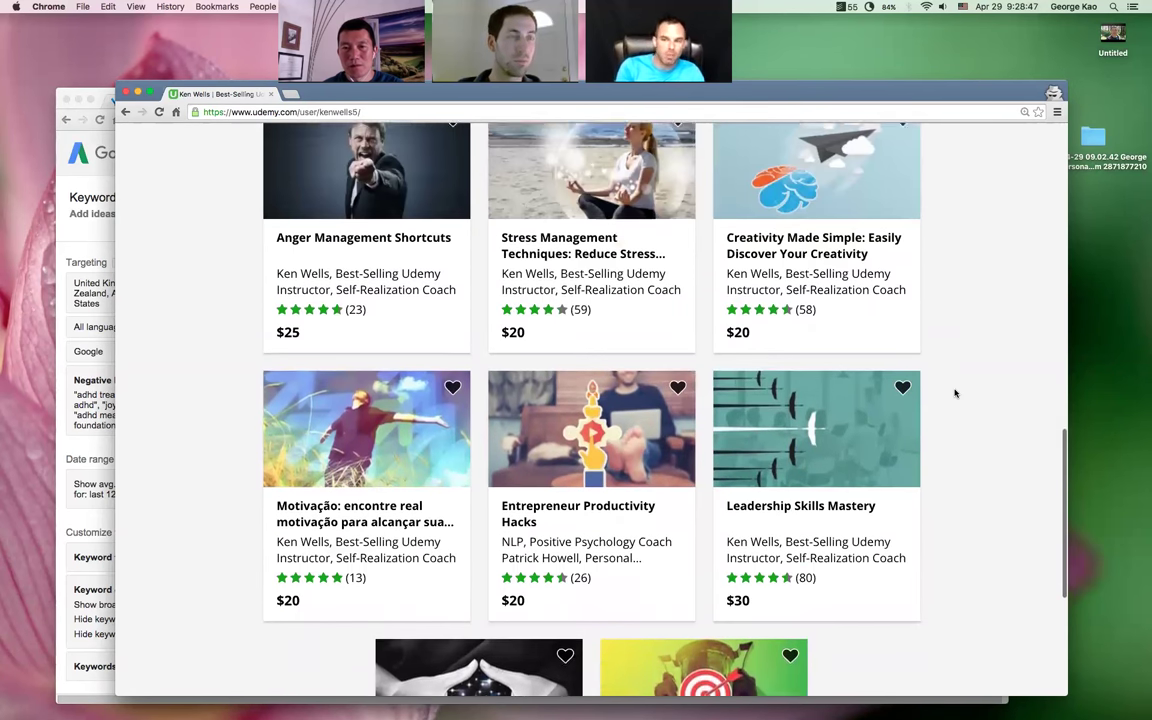
{"action": "scroll", "coordinate": [955, 393], "scroll_direction": "up", "scroll_amount": 4}
{"action": "scroll", "coordinate": [955, 393], "scroll_direction": "up", "scroll_amount": 2}
{"action": "scroll", "coordinate": [955, 393], "scroll_direction": "up", "scroll_amount": 3}
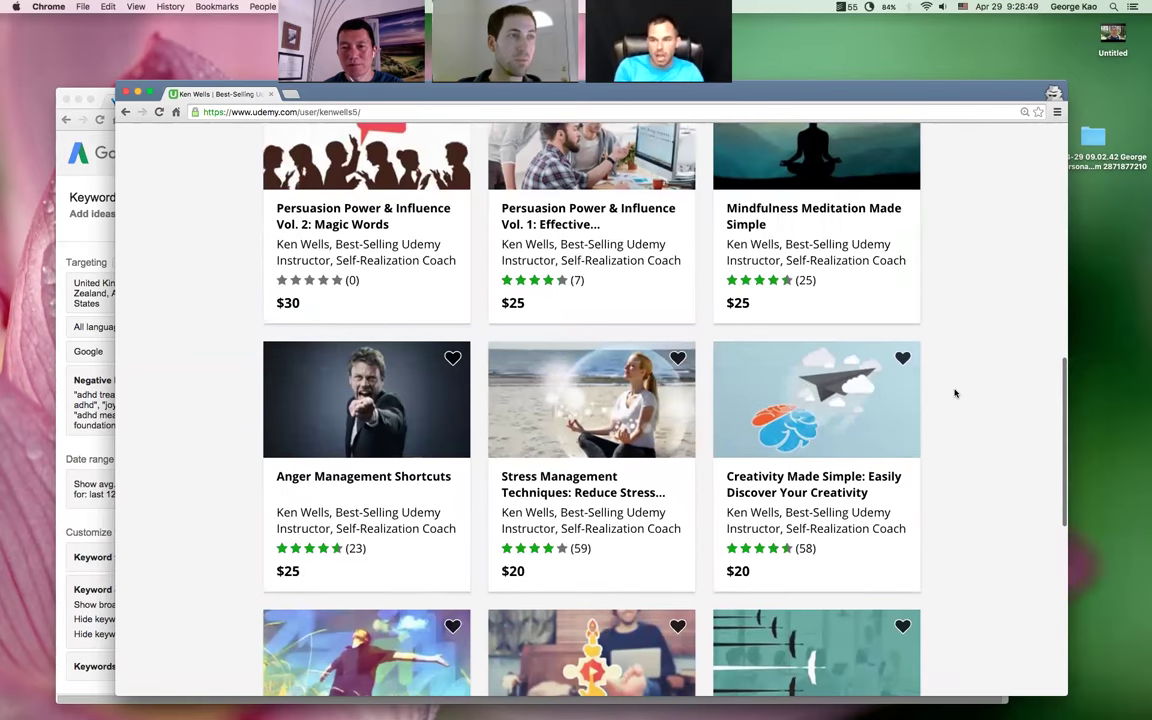
{"action": "scroll", "coordinate": [955, 393], "scroll_direction": "up", "scroll_amount": 2}
{"action": "scroll", "coordinate": [955, 393], "scroll_direction": "up", "scroll_amount": 3}
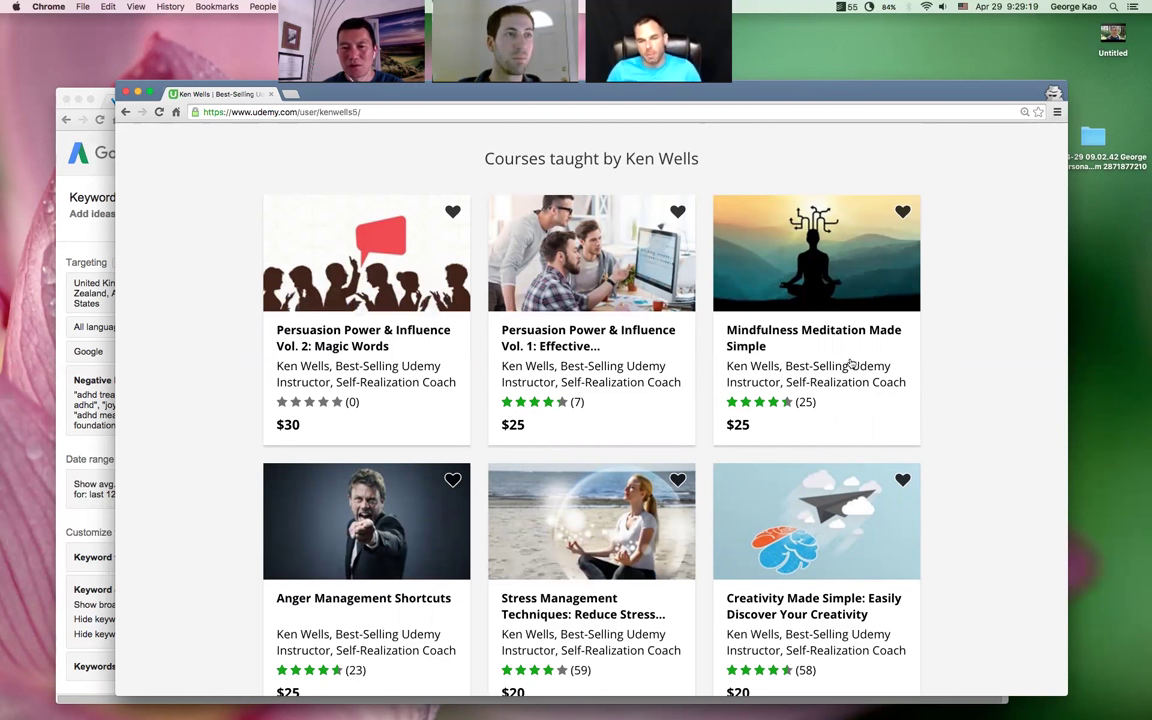
{"action": "left_click", "coordinate": [743, 346]}
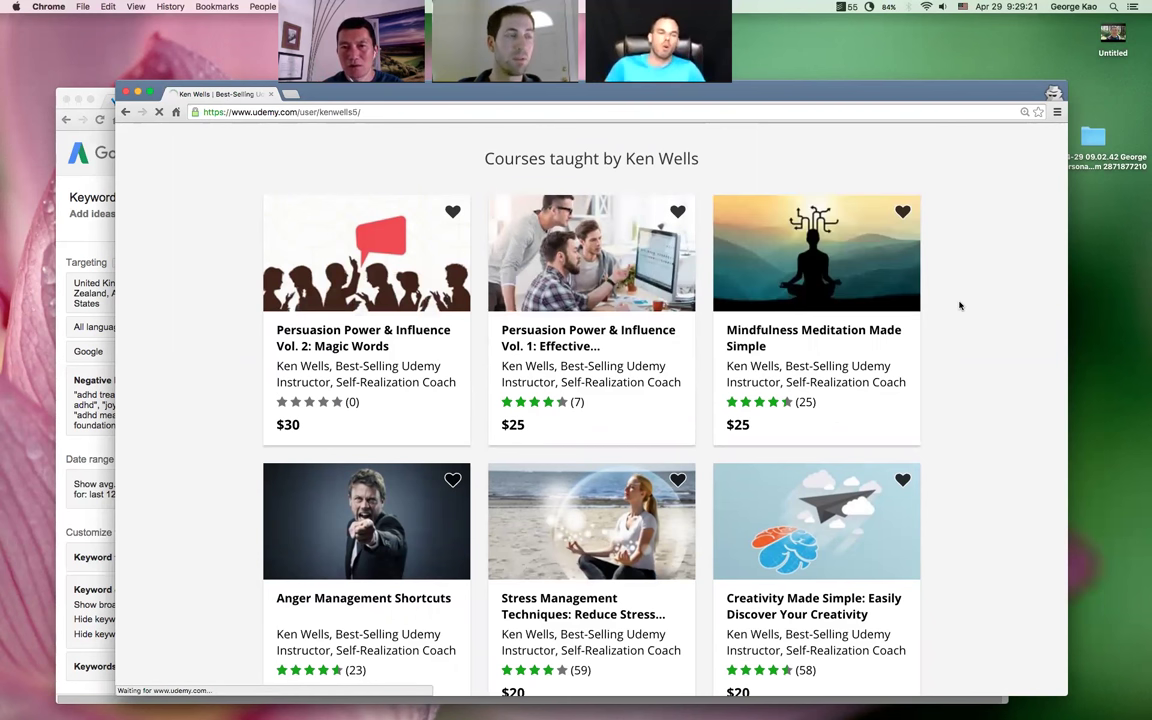
{"action": "scroll", "coordinate": [977, 290], "scroll_direction": "down", "scroll_amount": 1}
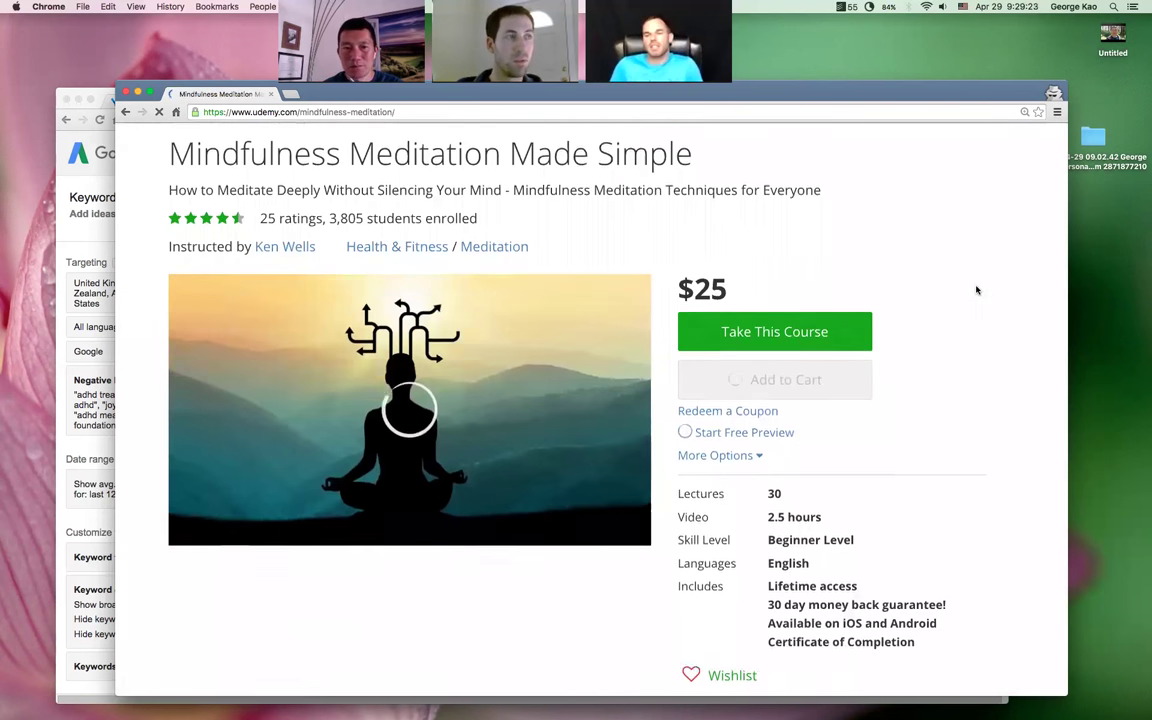
{"action": "scroll", "coordinate": [977, 290], "scroll_direction": "down", "scroll_amount": 5}
{"action": "scroll", "coordinate": [977, 290], "scroll_direction": "down", "scroll_amount": 10}
{"action": "scroll", "coordinate": [977, 290], "scroll_direction": "down", "scroll_amount": 5}
{"action": "scroll", "coordinate": [750, 322], "scroll_direction": "down", "scroll_amount": 3}
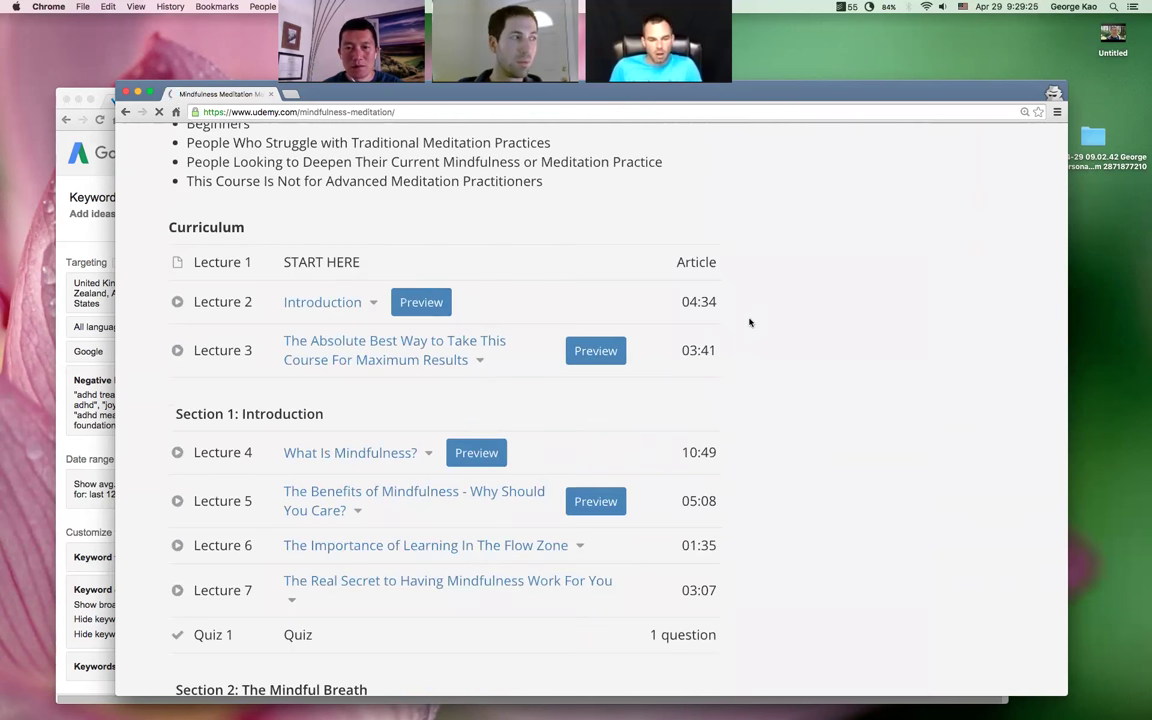
{"action": "scroll", "coordinate": [764, 403], "scroll_direction": "down", "scroll_amount": 1}
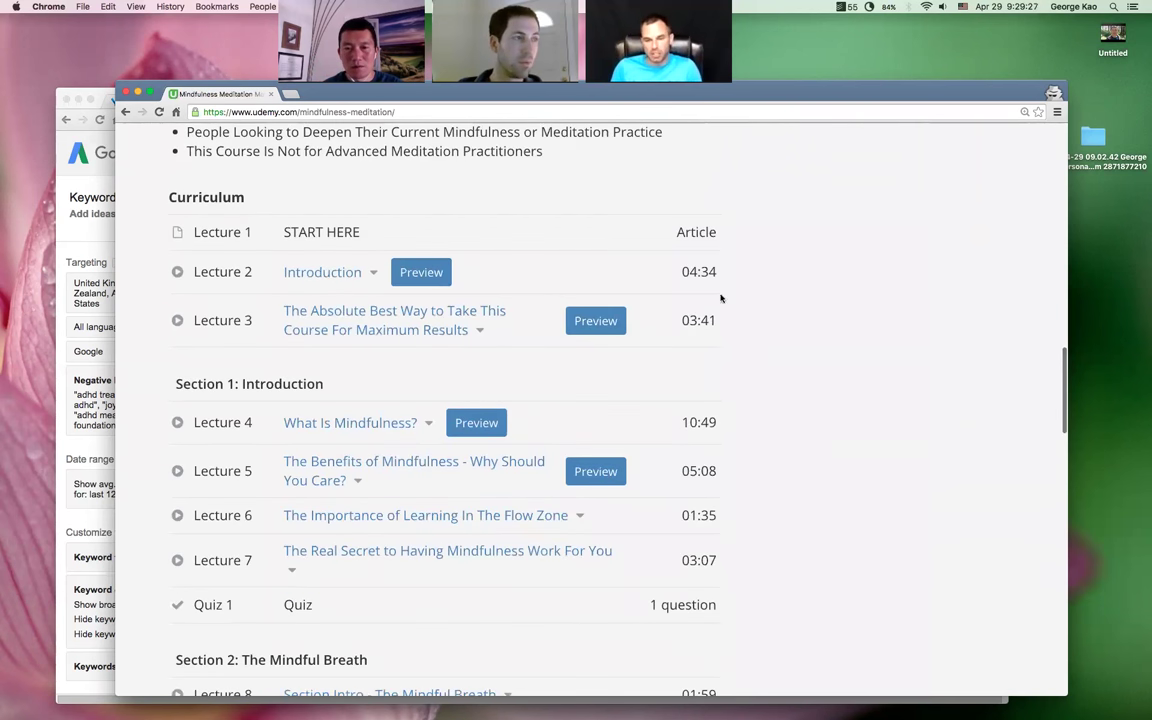
{"action": "scroll", "coordinate": [764, 389], "scroll_direction": "down", "scroll_amount": 1}
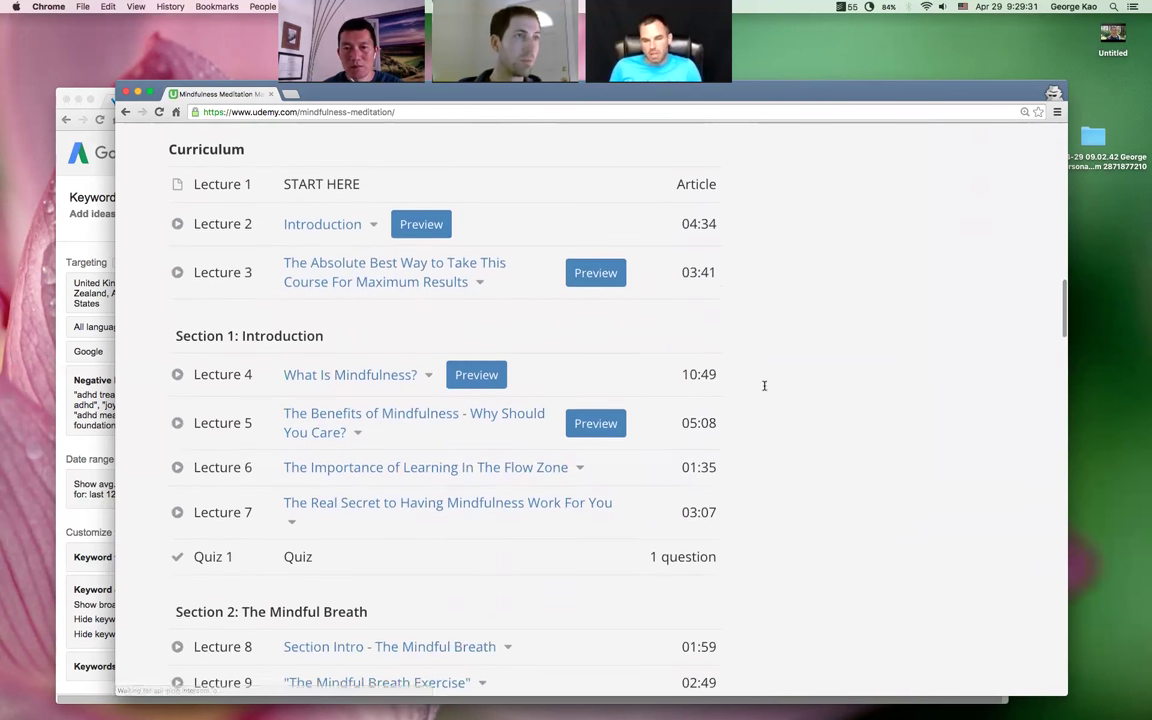
{"action": "scroll", "coordinate": [765, 390], "scroll_direction": "down", "scroll_amount": 1}
{"action": "scroll", "coordinate": [765, 390], "scroll_direction": "down", "scroll_amount": 4}
{"action": "scroll", "coordinate": [765, 390], "scroll_direction": "down", "scroll_amount": 1}
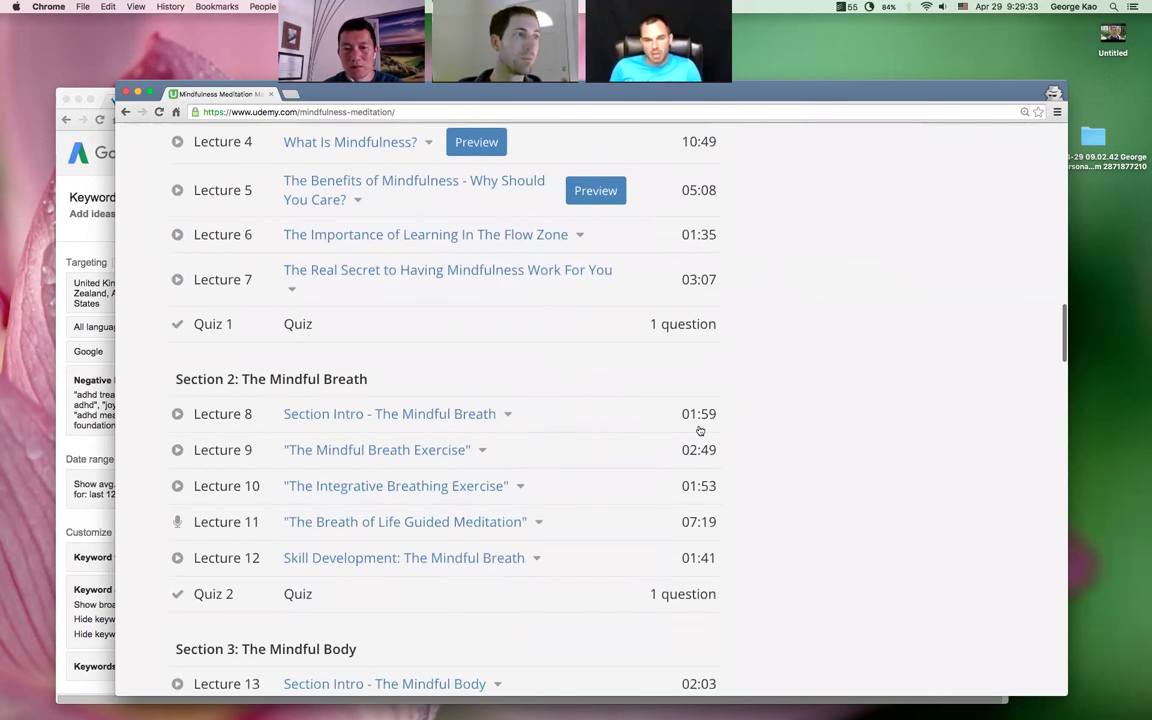
{"action": "scroll", "coordinate": [767, 511], "scroll_direction": "down", "scroll_amount": 1}
{"action": "scroll", "coordinate": [767, 511], "scroll_direction": "down", "scroll_amount": 1}
{"action": "scroll", "coordinate": [767, 511], "scroll_direction": "down", "scroll_amount": 1}
{"action": "scroll", "coordinate": [767, 511], "scroll_direction": "down", "scroll_amount": 2}
{"action": "scroll", "coordinate": [767, 511], "scroll_direction": "down", "scroll_amount": 1}
{"action": "scroll", "coordinate": [767, 511], "scroll_direction": "down", "scroll_amount": 1}
{"action": "scroll", "coordinate": [767, 511], "scroll_direction": "down", "scroll_amount": 1}
{"action": "scroll", "coordinate": [767, 511], "scroll_direction": "down", "scroll_amount": 1}
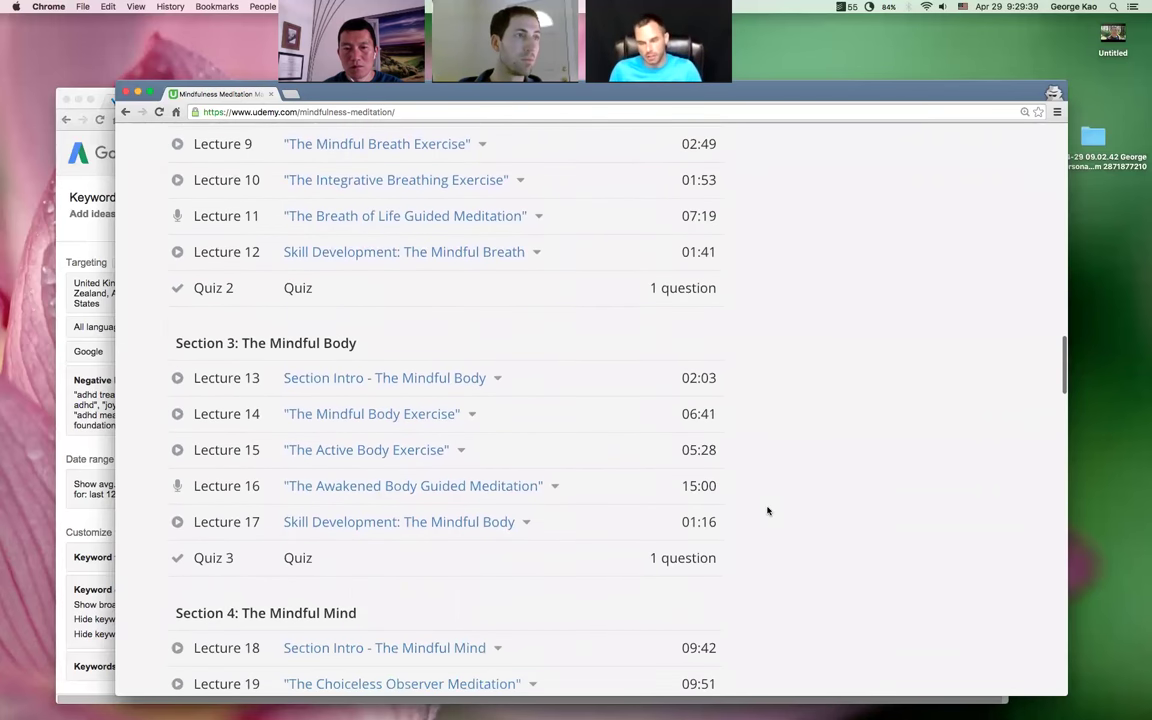
{"action": "scroll", "coordinate": [767, 511], "scroll_direction": "down", "scroll_amount": 2}
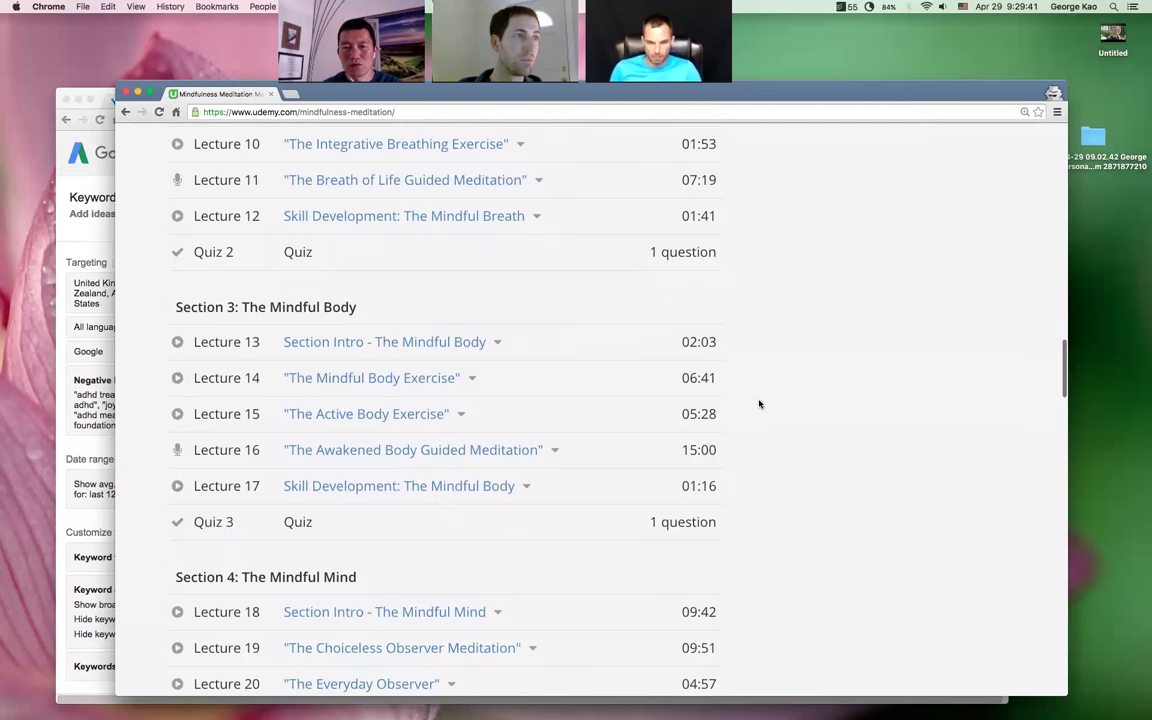
{"action": "scroll", "coordinate": [759, 404], "scroll_direction": "down", "scroll_amount": 3}
{"action": "scroll", "coordinate": [759, 404], "scroll_direction": "down", "scroll_amount": 2}
{"action": "scroll", "coordinate": [759, 404], "scroll_direction": "down", "scroll_amount": 2}
{"action": "scroll", "coordinate": [759, 404], "scroll_direction": "down", "scroll_amount": 3}
{"action": "scroll", "coordinate": [759, 404], "scroll_direction": "down", "scroll_amount": 3}
{"action": "scroll", "coordinate": [759, 404], "scroll_direction": "down", "scroll_amount": 2}
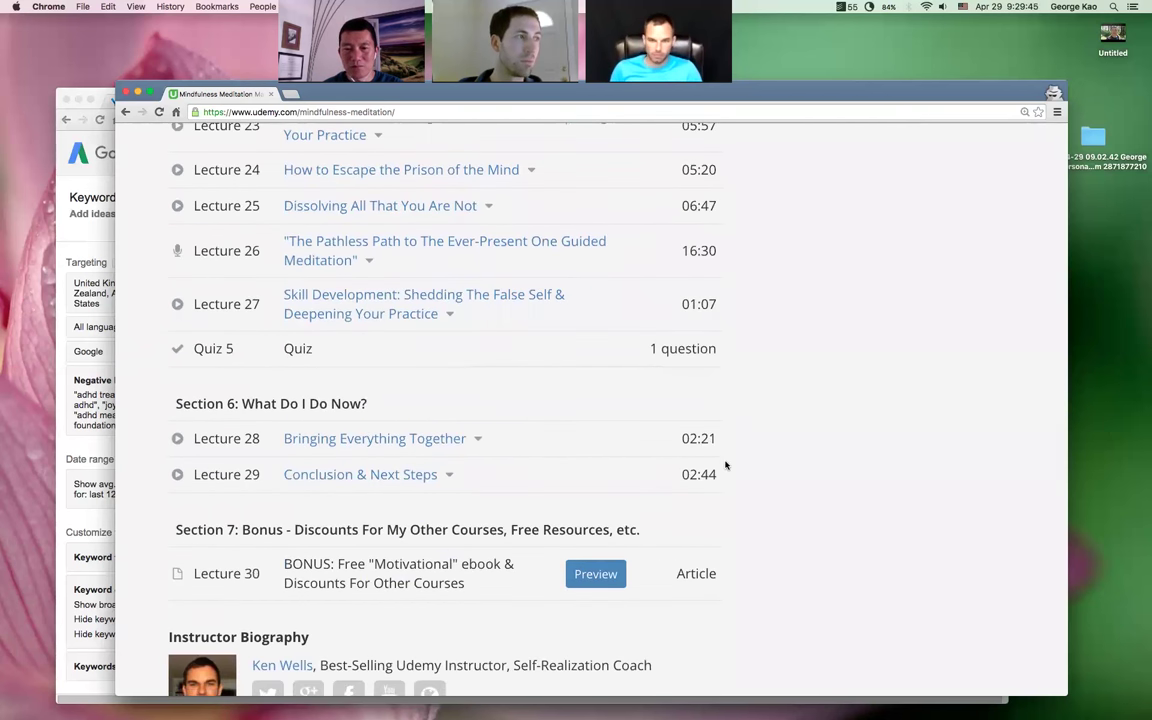
{"action": "scroll", "coordinate": [726, 465], "scroll_direction": "down", "scroll_amount": 3}
{"action": "scroll", "coordinate": [771, 460], "scroll_direction": "down", "scroll_amount": 2}
{"action": "scroll", "coordinate": [771, 460], "scroll_direction": "down", "scroll_amount": 2}
{"action": "scroll", "coordinate": [771, 460], "scroll_direction": "down", "scroll_amount": 1}
{"action": "scroll", "coordinate": [771, 460], "scroll_direction": "down", "scroll_amount": 3}
{"action": "scroll", "coordinate": [771, 460], "scroll_direction": "down", "scroll_amount": 1}
{"action": "scroll", "coordinate": [771, 460], "scroll_direction": "up", "scroll_amount": 10}
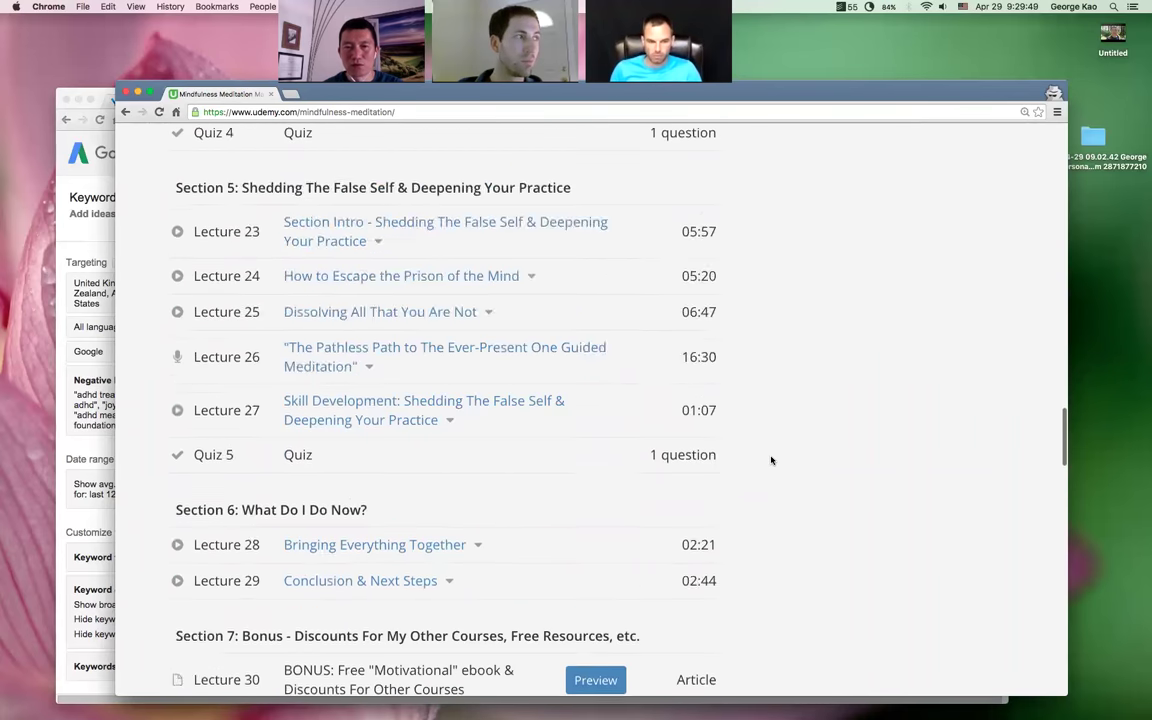
{"action": "scroll", "coordinate": [771, 460], "scroll_direction": "up", "scroll_amount": 3}
{"action": "scroll", "coordinate": [771, 460], "scroll_direction": "up", "scroll_amount": 5}
{"action": "scroll", "coordinate": [771, 460], "scroll_direction": "up", "scroll_amount": 5}
{"action": "scroll", "coordinate": [771, 460], "scroll_direction": "up", "scroll_amount": 5}
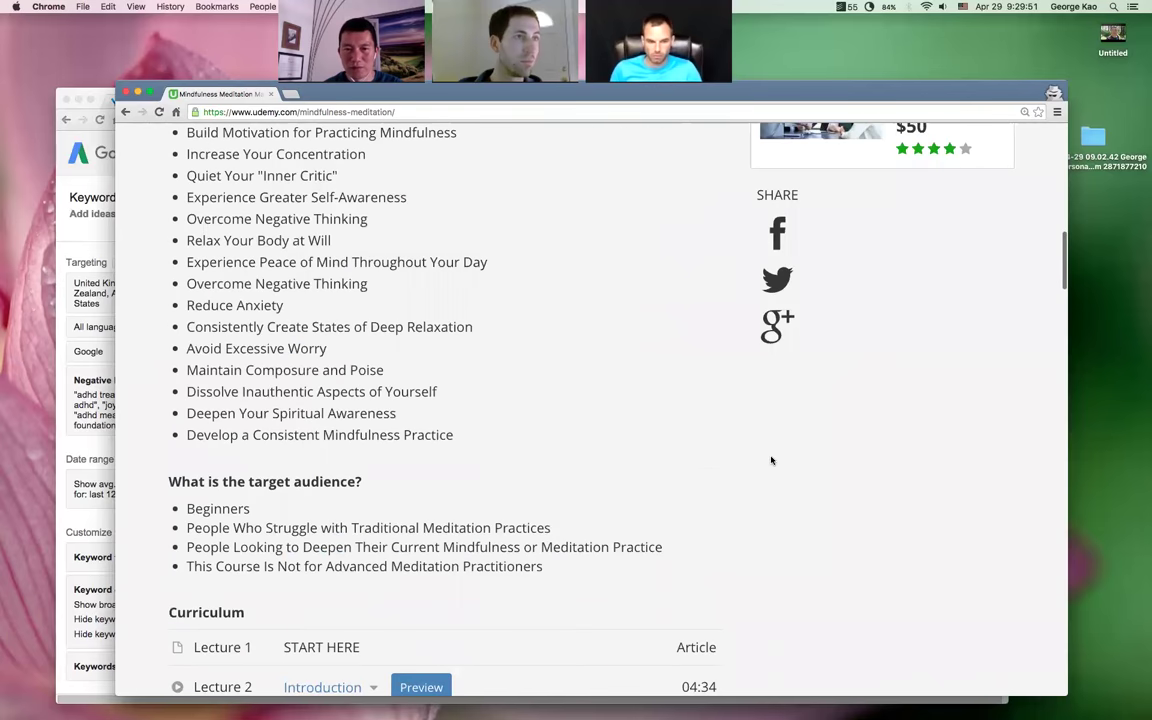
{"action": "scroll", "coordinate": [707, 477], "scroll_direction": "up", "scroll_amount": 3}
{"action": "scroll", "coordinate": [707, 477], "scroll_direction": "up", "scroll_amount": 1}
{"action": "scroll", "coordinate": [707, 477], "scroll_direction": "up", "scroll_amount": 4}
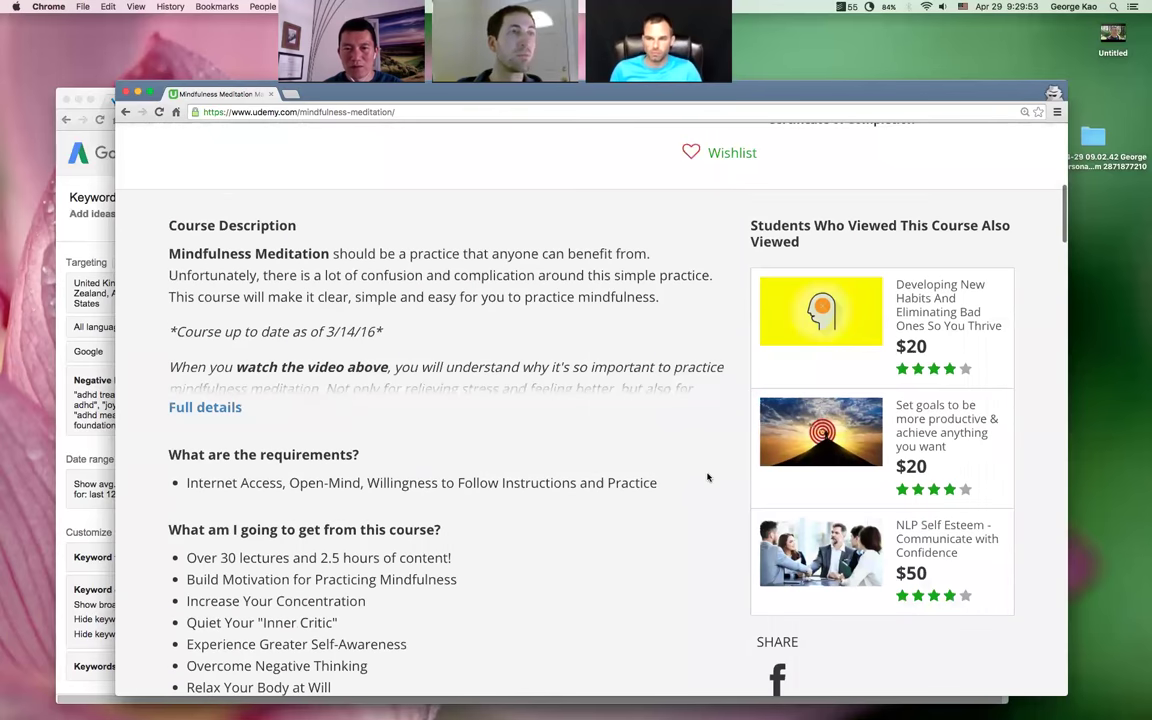
{"action": "scroll", "coordinate": [707, 477], "scroll_direction": "up", "scroll_amount": 2}
{"action": "scroll", "coordinate": [707, 477], "scroll_direction": "up", "scroll_amount": 2}
{"action": "scroll", "coordinate": [710, 475], "scroll_direction": "up", "scroll_amount": 3}
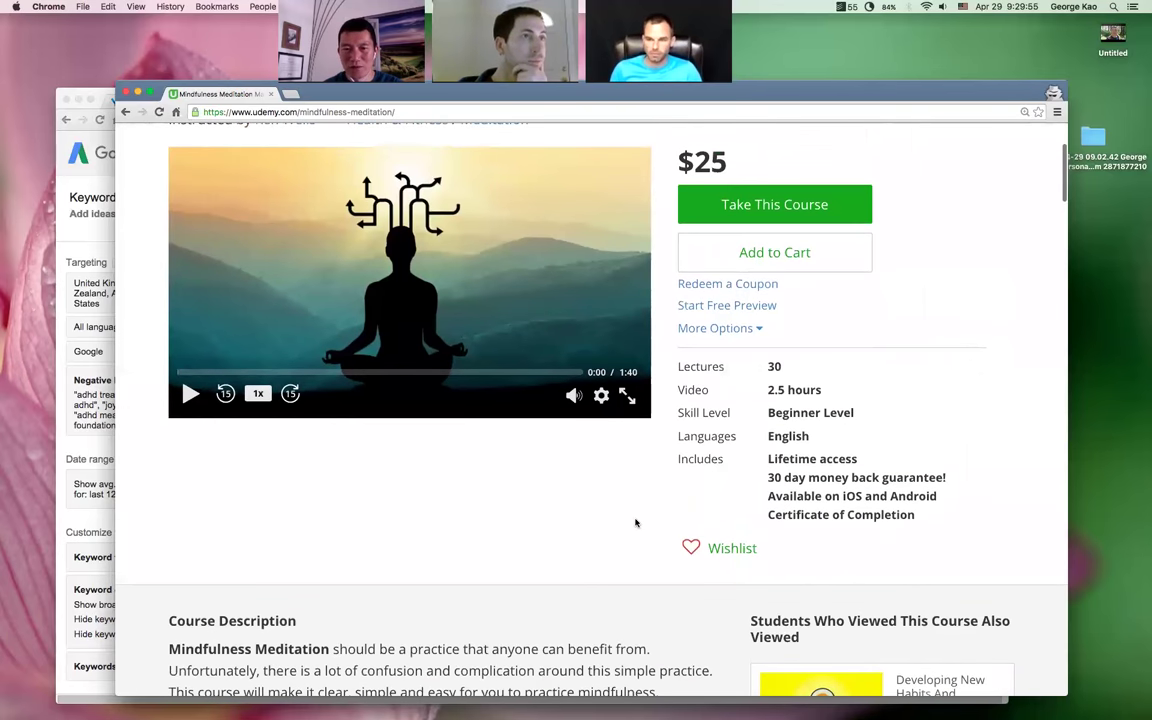
{"action": "scroll", "coordinate": [640, 524], "scroll_direction": "up", "scroll_amount": 2}
{"action": "scroll", "coordinate": [656, 516], "scroll_direction": "down", "scroll_amount": 2}
{"action": "scroll", "coordinate": [656, 516], "scroll_direction": "up", "scroll_amount": 3}
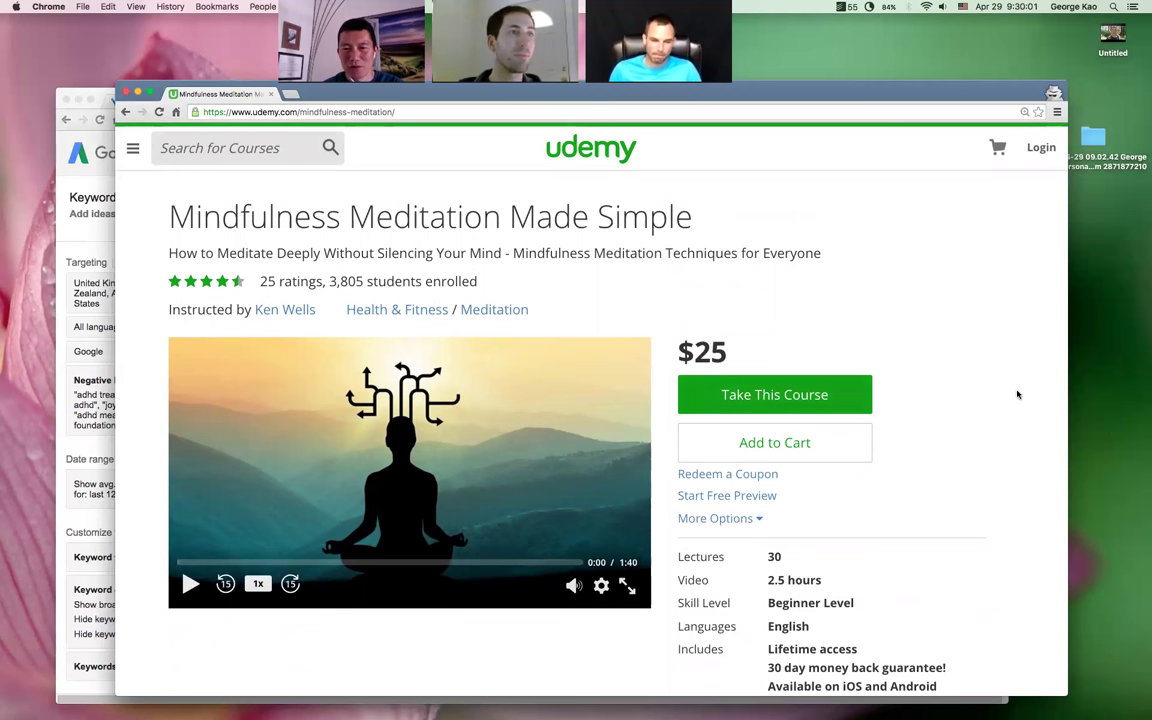
{"action": "scroll", "coordinate": [1040, 390], "scroll_direction": "down", "scroll_amount": 1}
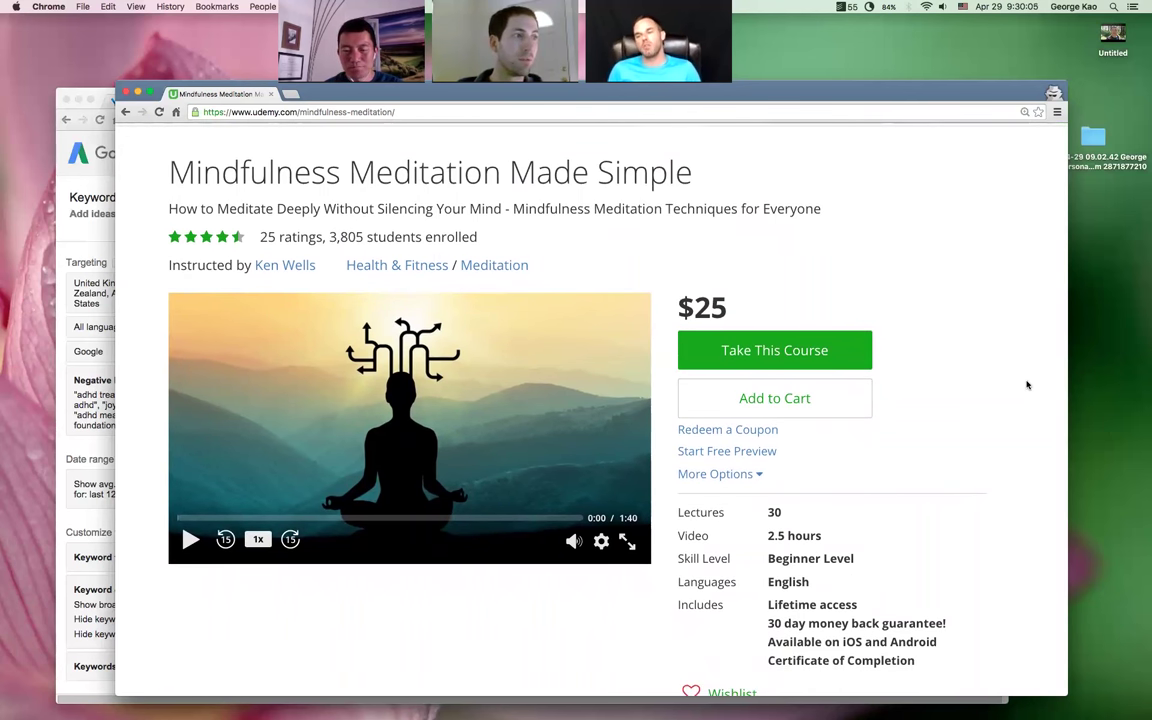
{"action": "scroll", "coordinate": [1026, 384], "scroll_direction": "down", "scroll_amount": 1}
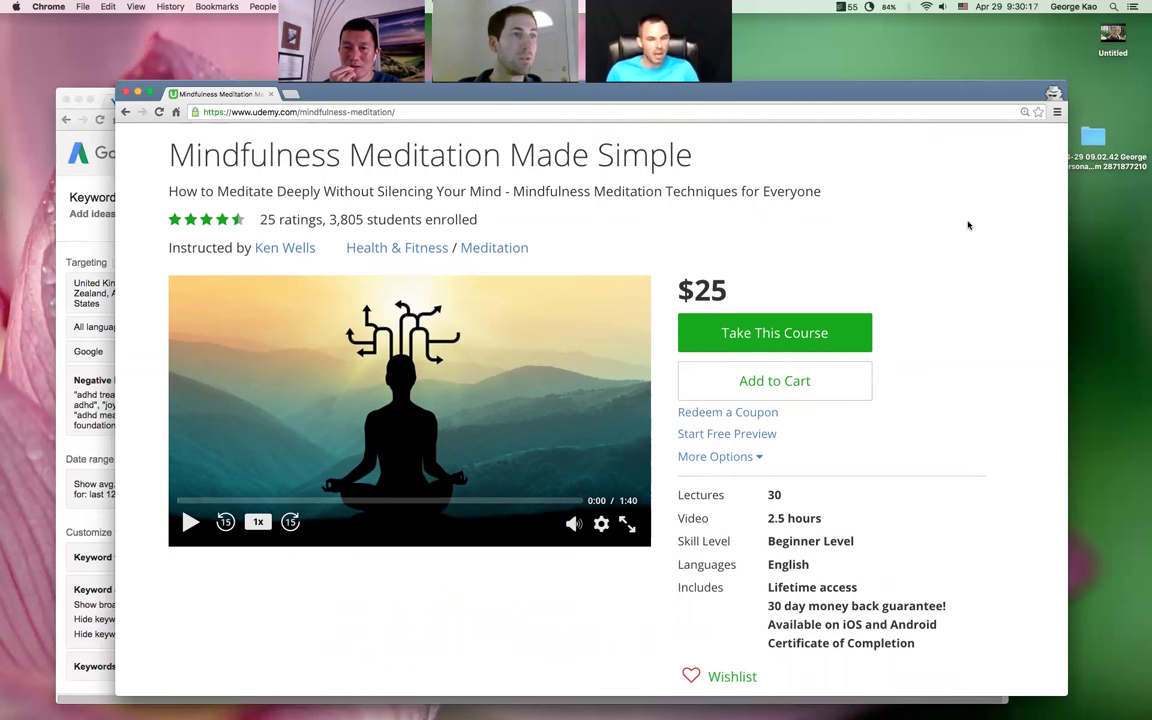
{"action": "scroll", "coordinate": [968, 225], "scroll_direction": "down", "scroll_amount": 5}
{"action": "scroll", "coordinate": [968, 225], "scroll_direction": "down", "scroll_amount": 5}
{"action": "scroll", "coordinate": [724, 325], "scroll_direction": "down", "scroll_amount": 5}
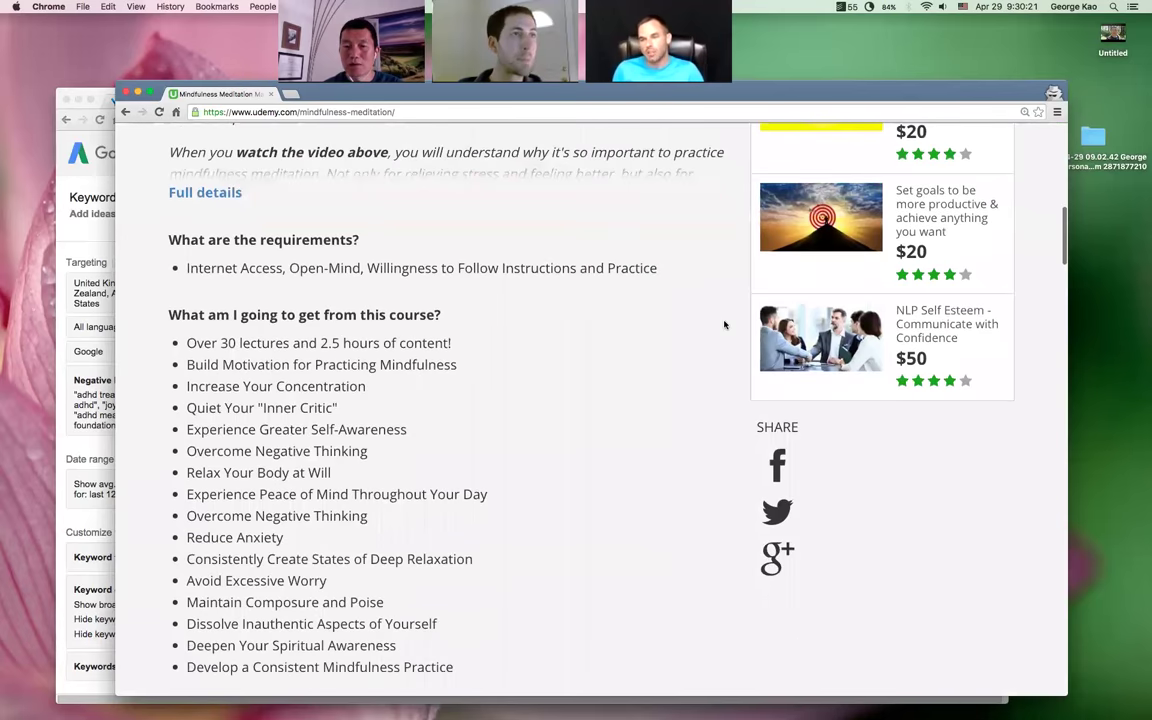
{"action": "scroll", "coordinate": [724, 325], "scroll_direction": "down", "scroll_amount": 1}
{"action": "scroll", "coordinate": [724, 325], "scroll_direction": "down", "scroll_amount": 5}
{"action": "scroll", "coordinate": [724, 325], "scroll_direction": "down", "scroll_amount": 5}
{"action": "scroll", "coordinate": [724, 325], "scroll_direction": "up", "scroll_amount": 15}
{"action": "scroll", "coordinate": [724, 323], "scroll_direction": "up", "scroll_amount": 2}
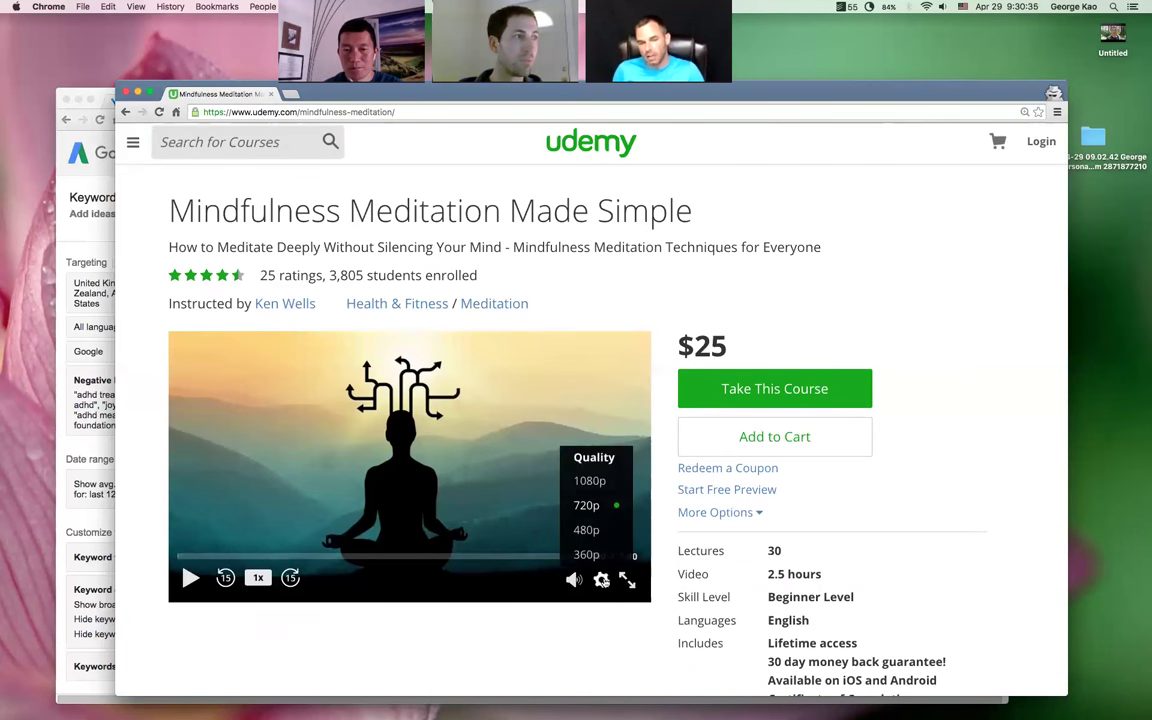
Play the promo video's opening seconds, pause it, and skip ahead 15 seconds
{"action": "left_click", "coordinate": [188, 579]}
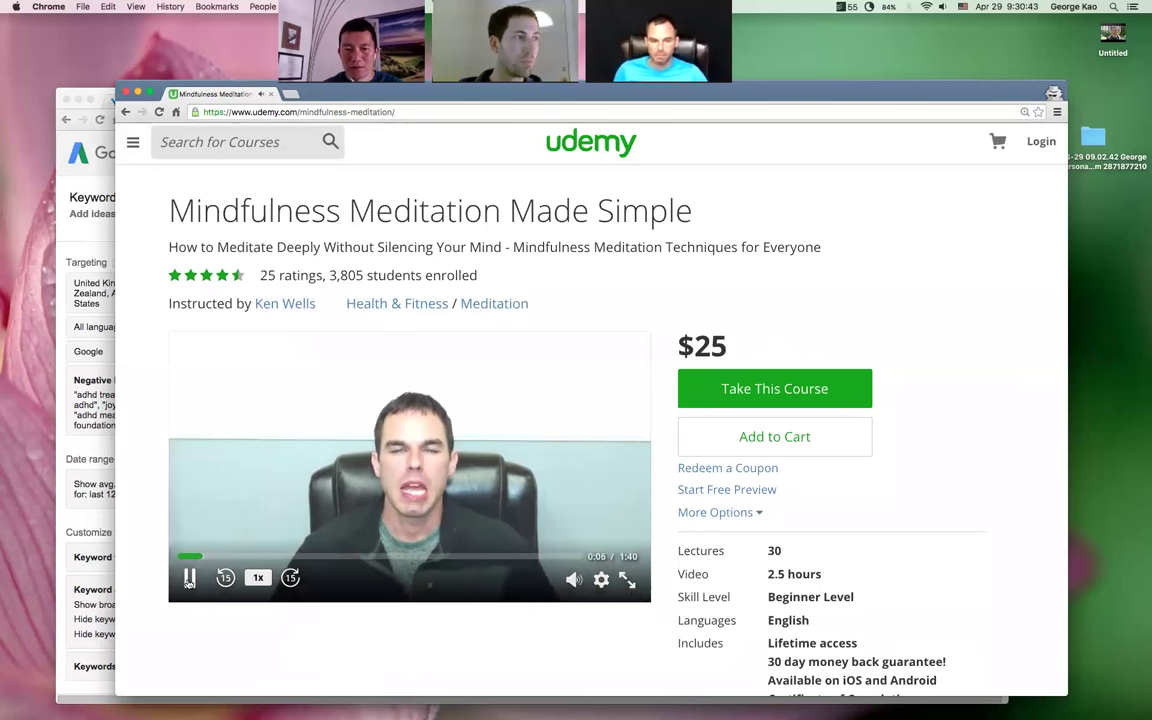
{"action": "left_click", "coordinate": [192, 577]}
{"action": "mouse_move", "coordinate": [258, 578]}
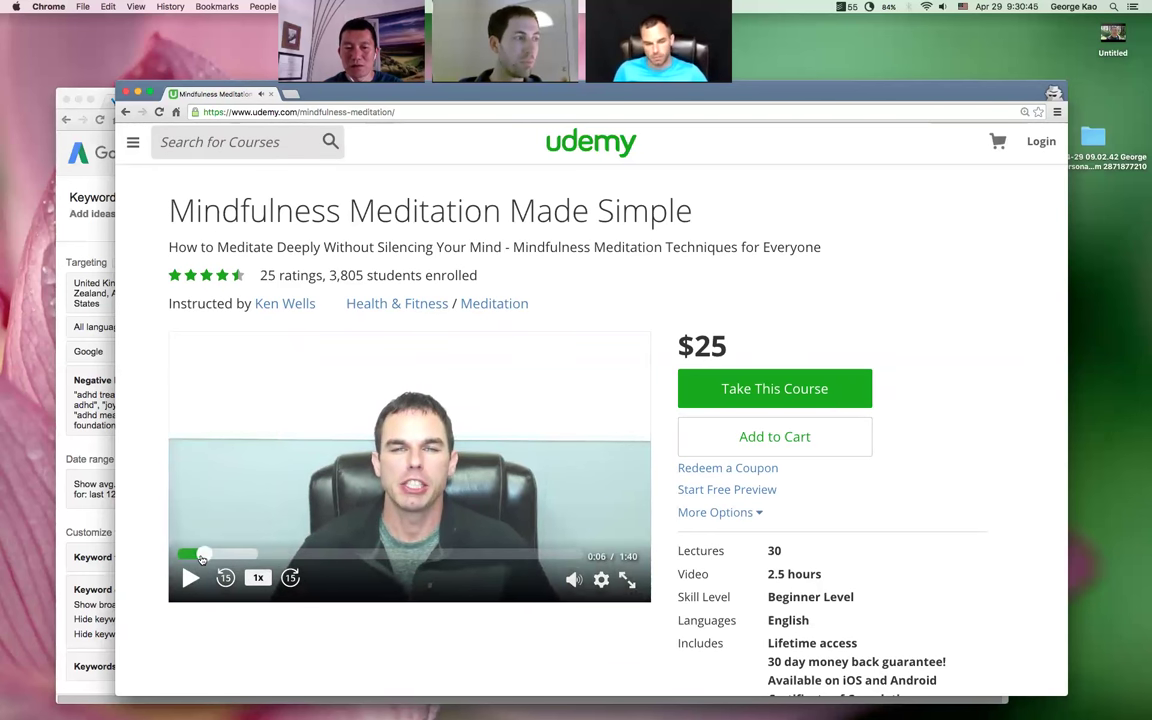
{"action": "left_click", "coordinate": [290, 577]}
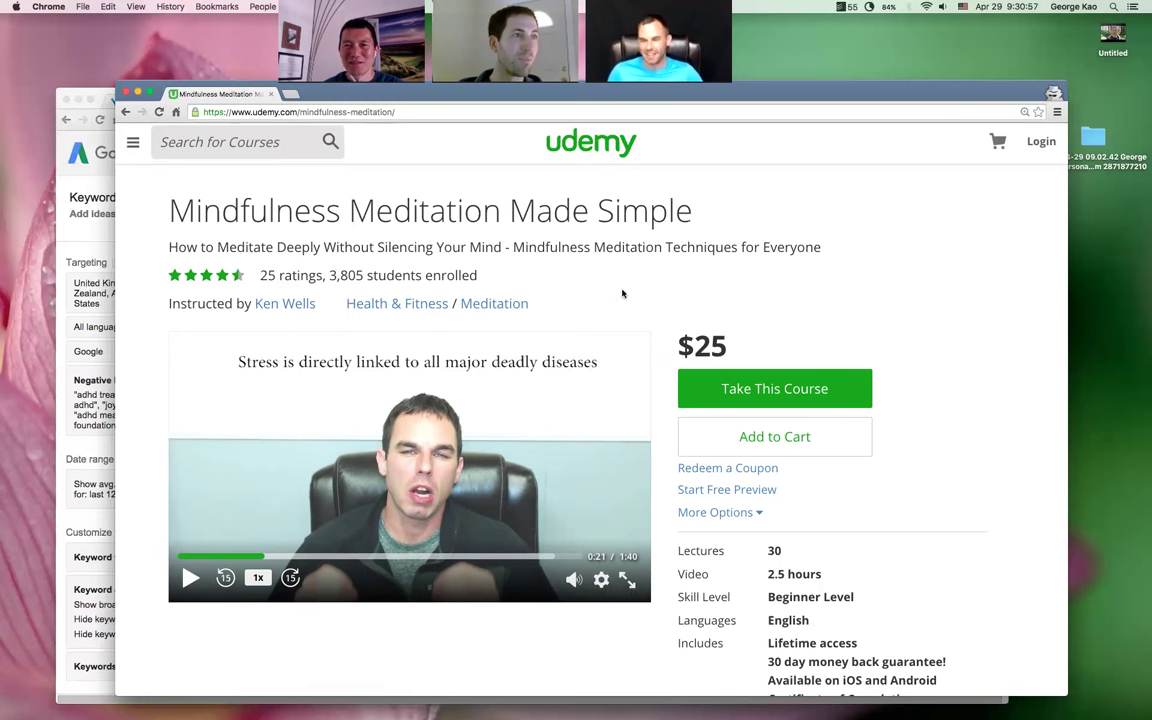
{"action": "scroll", "coordinate": [400, 250], "scroll_direction": "down", "scroll_amount": 3}
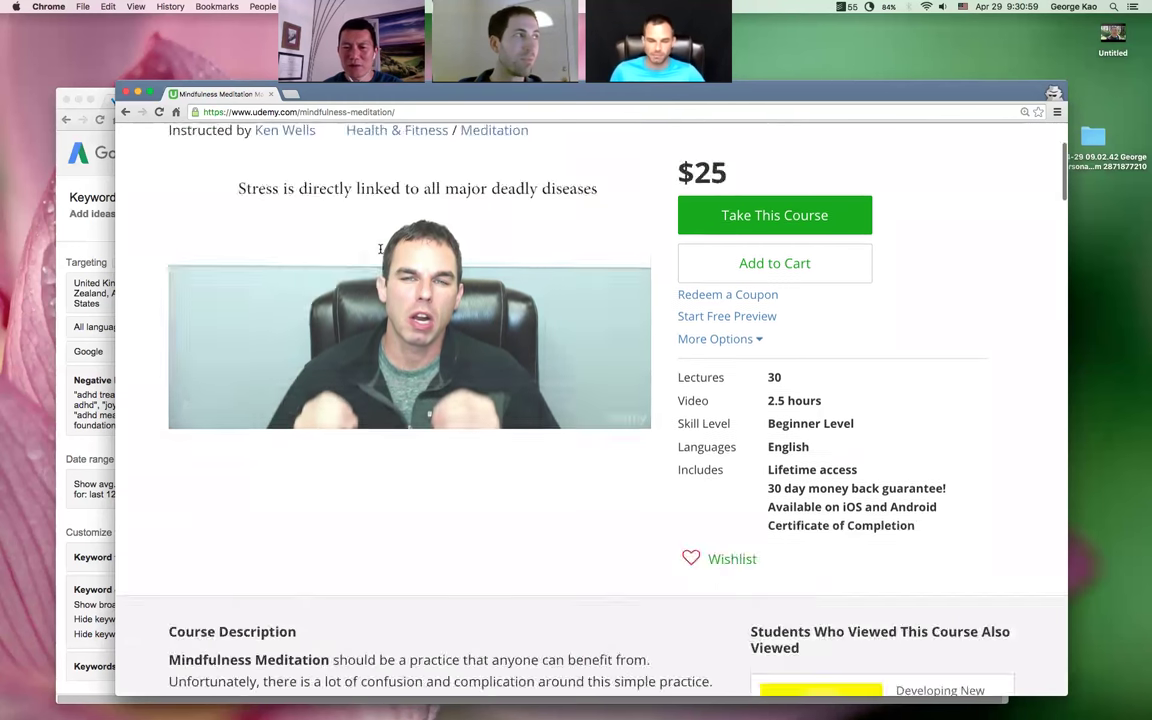
{"action": "scroll", "coordinate": [380, 248], "scroll_direction": "down", "scroll_amount": 7}
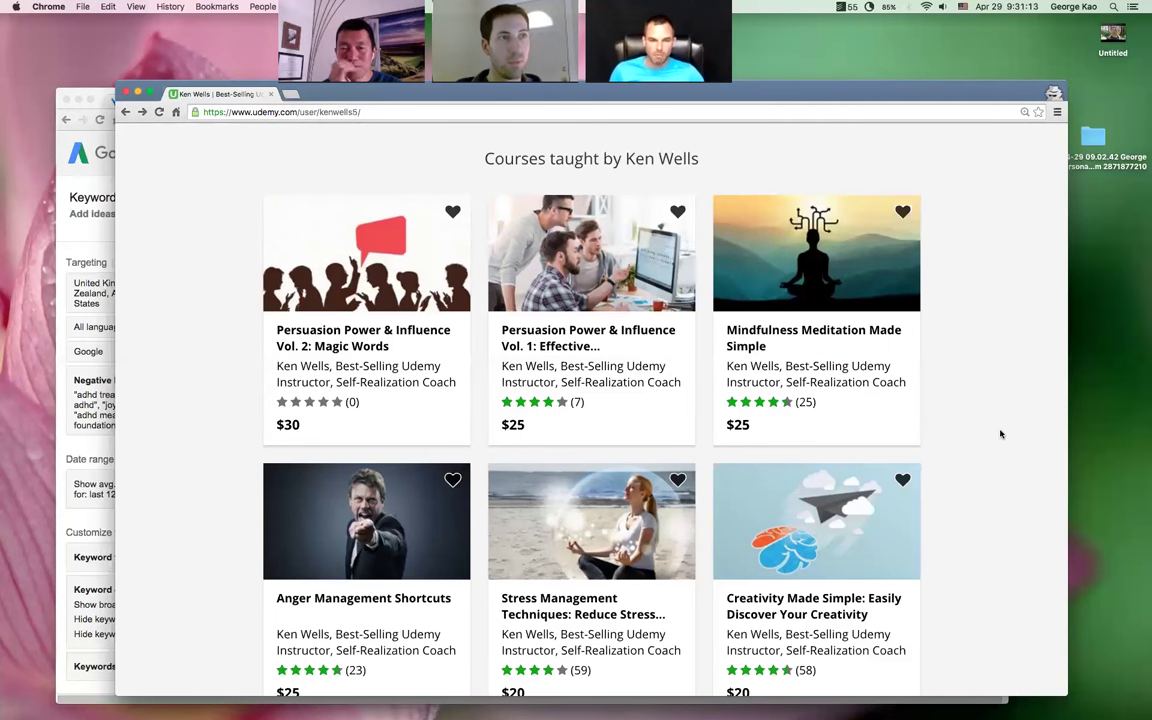
Expand Ken Wells's full biography on his profile
{"action": "scroll", "coordinate": [1000, 433], "scroll_direction": "down", "scroll_amount": 3}
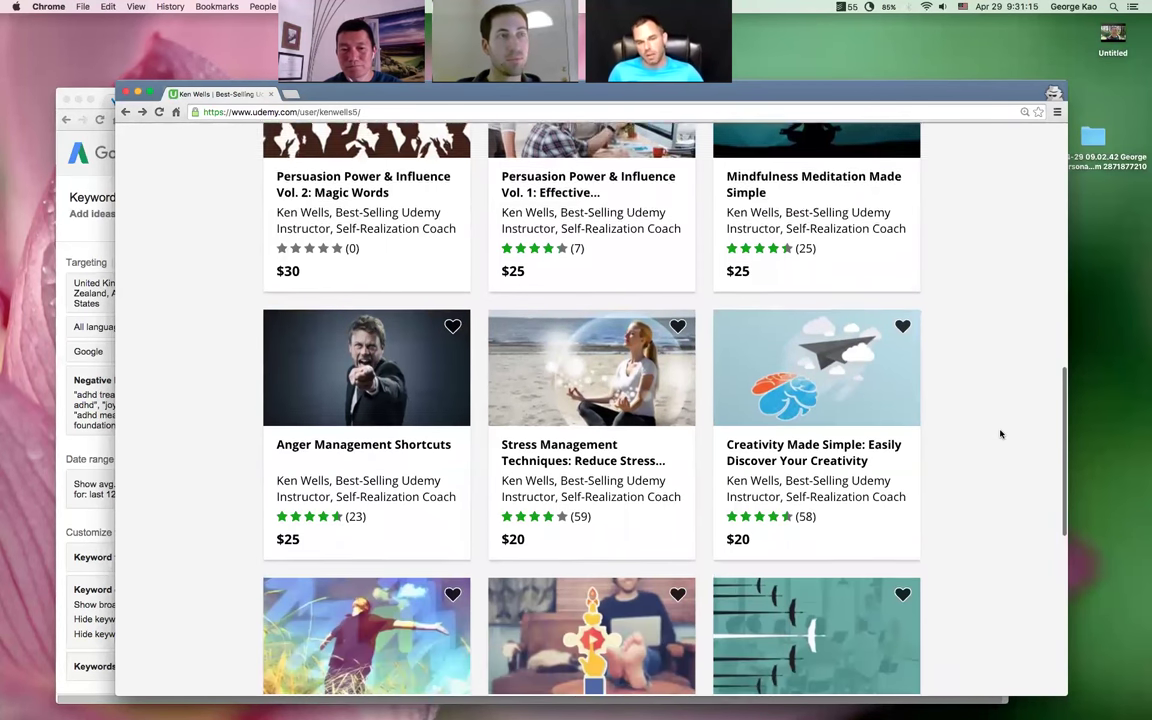
{"action": "scroll", "coordinate": [1000, 433], "scroll_direction": "down", "scroll_amount": 3}
{"action": "scroll", "coordinate": [1000, 433], "scroll_direction": "down", "scroll_amount": 2}
{"action": "scroll", "coordinate": [1000, 433], "scroll_direction": "down", "scroll_amount": 3}
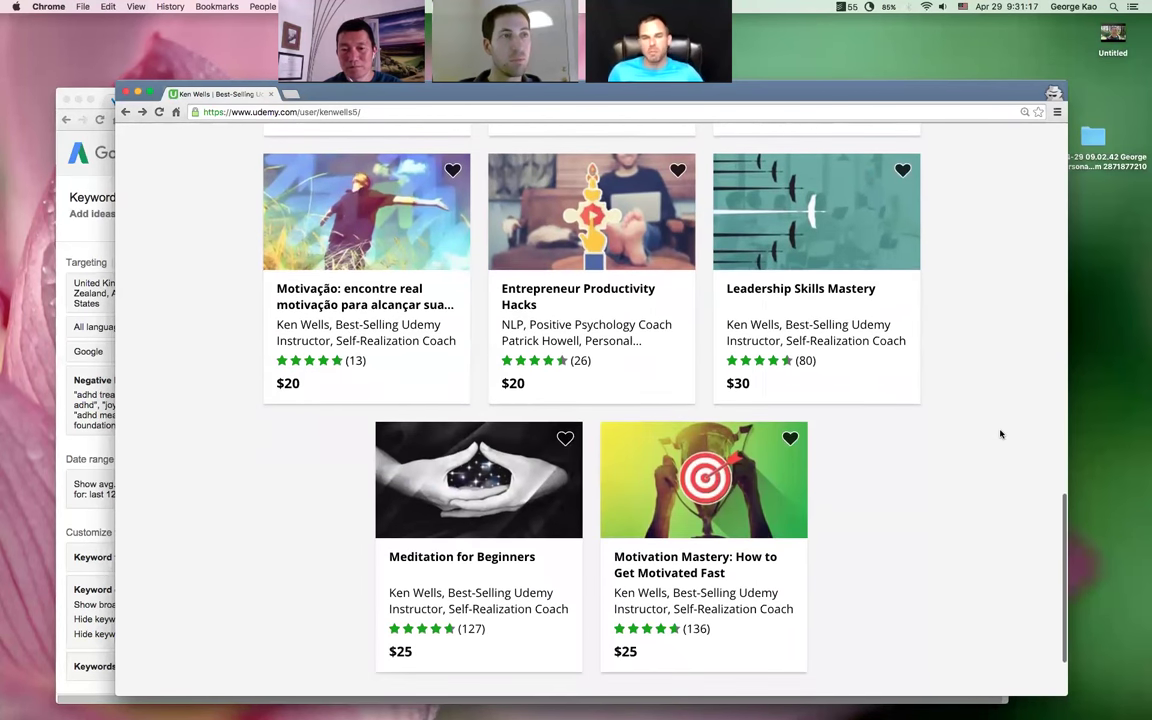
{"action": "scroll", "coordinate": [1000, 433], "scroll_direction": "up", "scroll_amount": 2}
{"action": "scroll", "coordinate": [1000, 433], "scroll_direction": "up", "scroll_amount": 2}
{"action": "scroll", "coordinate": [1000, 433], "scroll_direction": "up", "scroll_amount": 1}
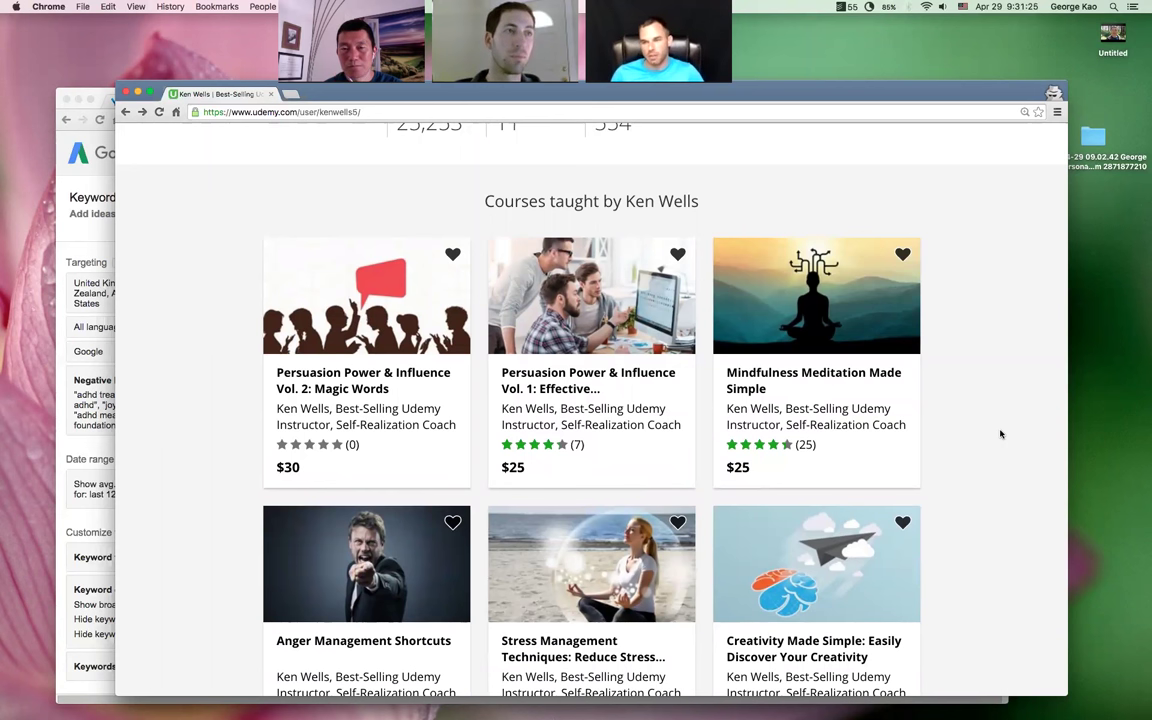
{"action": "scroll", "coordinate": [1000, 433], "scroll_direction": "up", "scroll_amount": 1}
{"action": "scroll", "coordinate": [1000, 433], "scroll_direction": "up", "scroll_amount": 2}
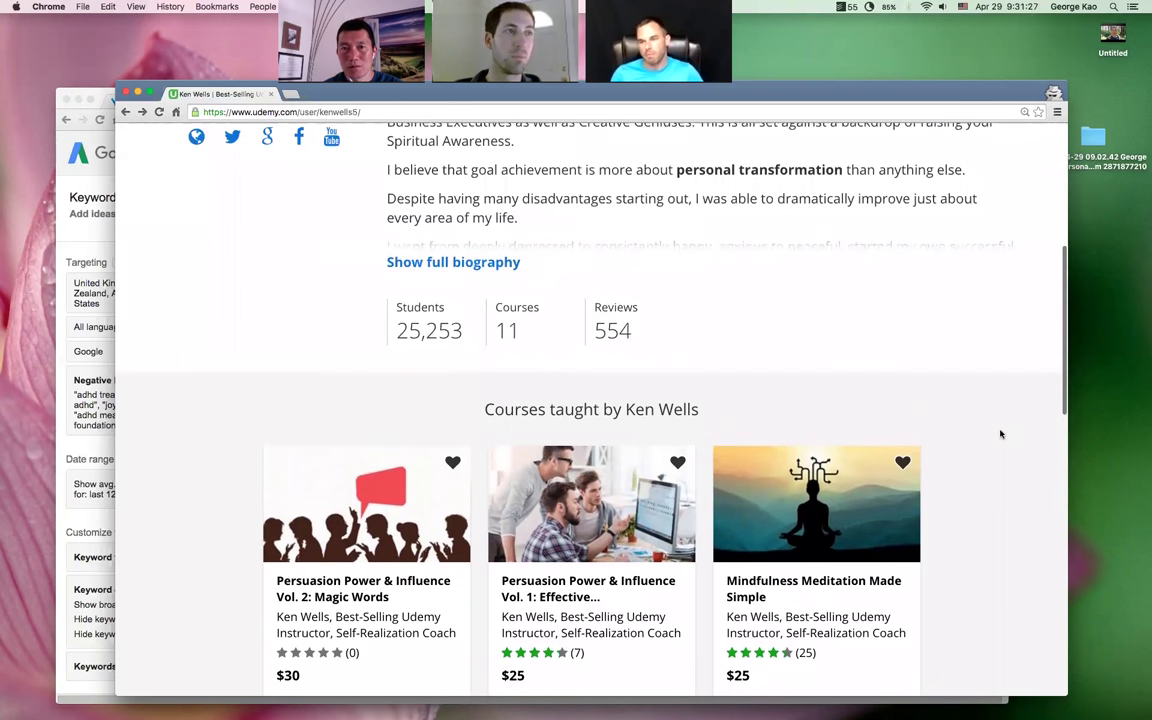
{"action": "scroll", "coordinate": [1000, 433], "scroll_direction": "up", "scroll_amount": 2}
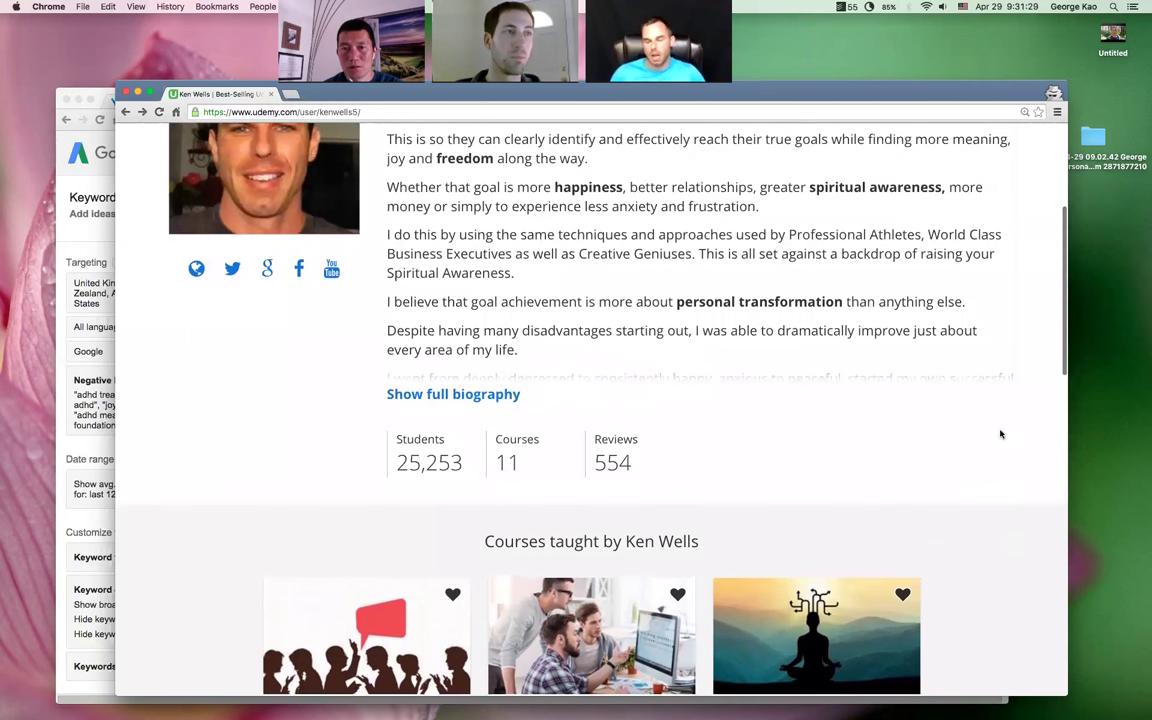
{"action": "scroll", "coordinate": [1000, 434], "scroll_direction": "up", "scroll_amount": 1}
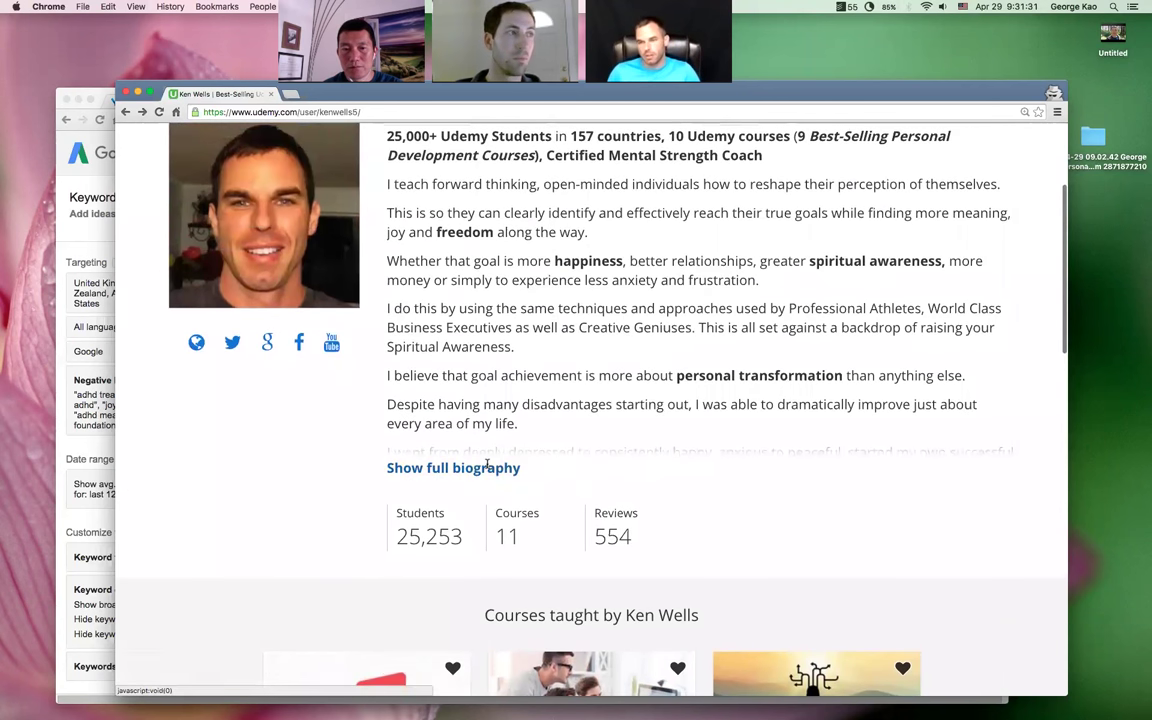
{"action": "left_click", "coordinate": [489, 466]}
Read the biography and review all six courses he teaches, including Creativity Made Simple
{"action": "scroll", "coordinate": [869, 470], "scroll_direction": "down", "scroll_amount": 5}
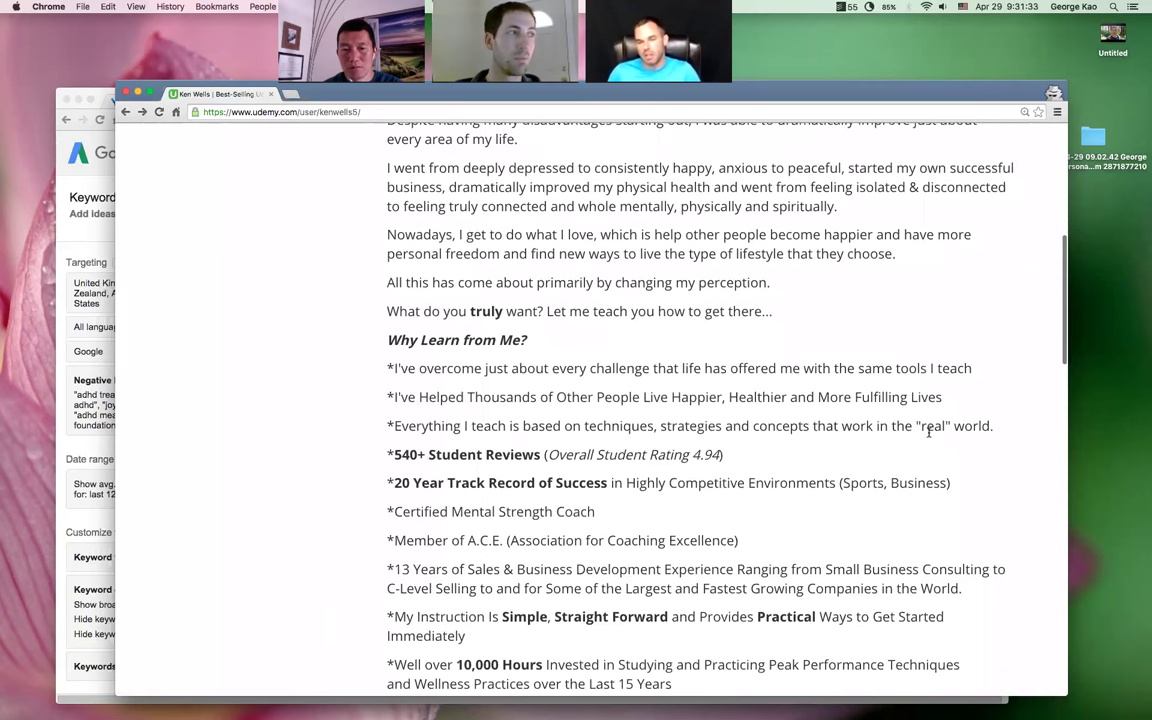
{"action": "scroll", "coordinate": [928, 432], "scroll_direction": "down", "scroll_amount": 2}
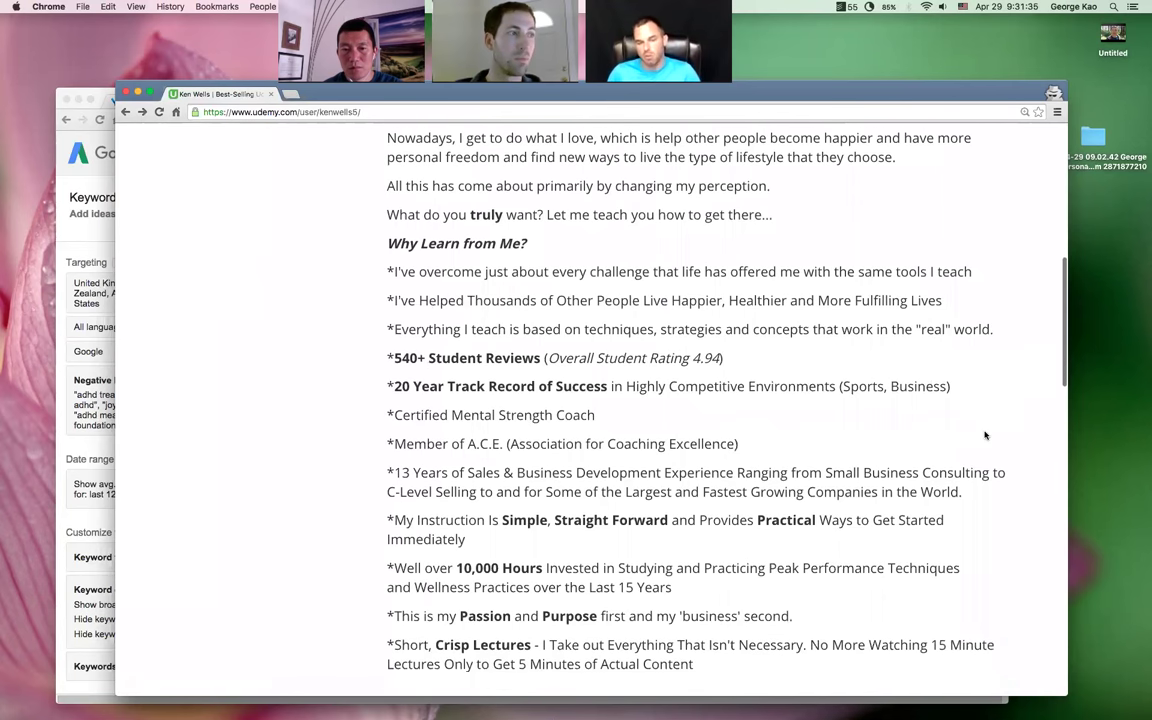
{"action": "scroll", "coordinate": [985, 435], "scroll_direction": "down", "scroll_amount": 1}
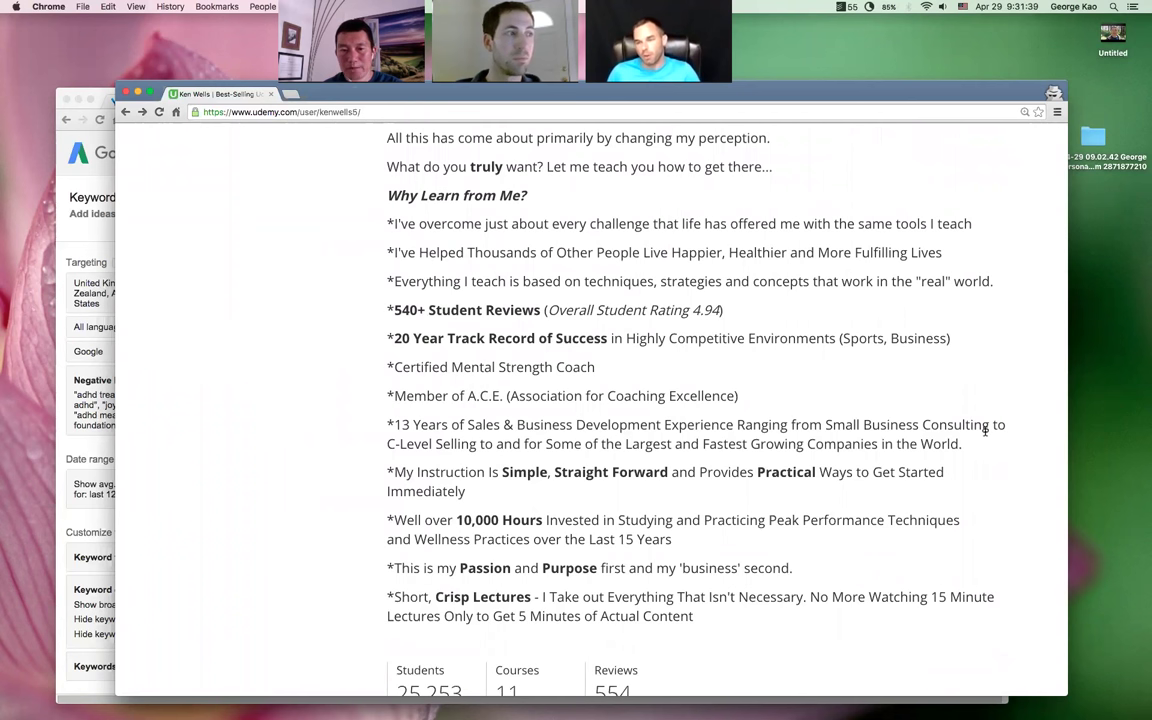
{"action": "scroll", "coordinate": [985, 430], "scroll_direction": "down", "scroll_amount": 2}
{"action": "scroll", "coordinate": [1003, 477], "scroll_direction": "down", "scroll_amount": 3}
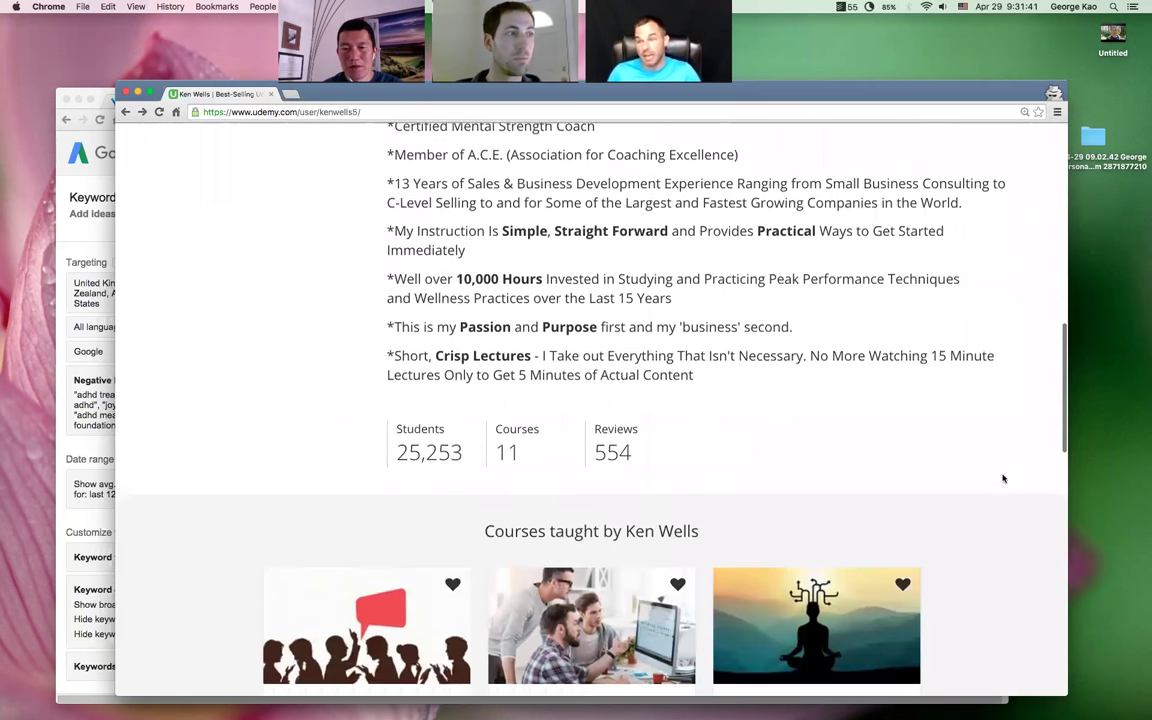
{"action": "scroll", "coordinate": [1003, 478], "scroll_direction": "down", "scroll_amount": 2}
{"action": "scroll", "coordinate": [1003, 478], "scroll_direction": "down", "scroll_amount": 1}
{"action": "scroll", "coordinate": [1003, 478], "scroll_direction": "down", "scroll_amount": 2}
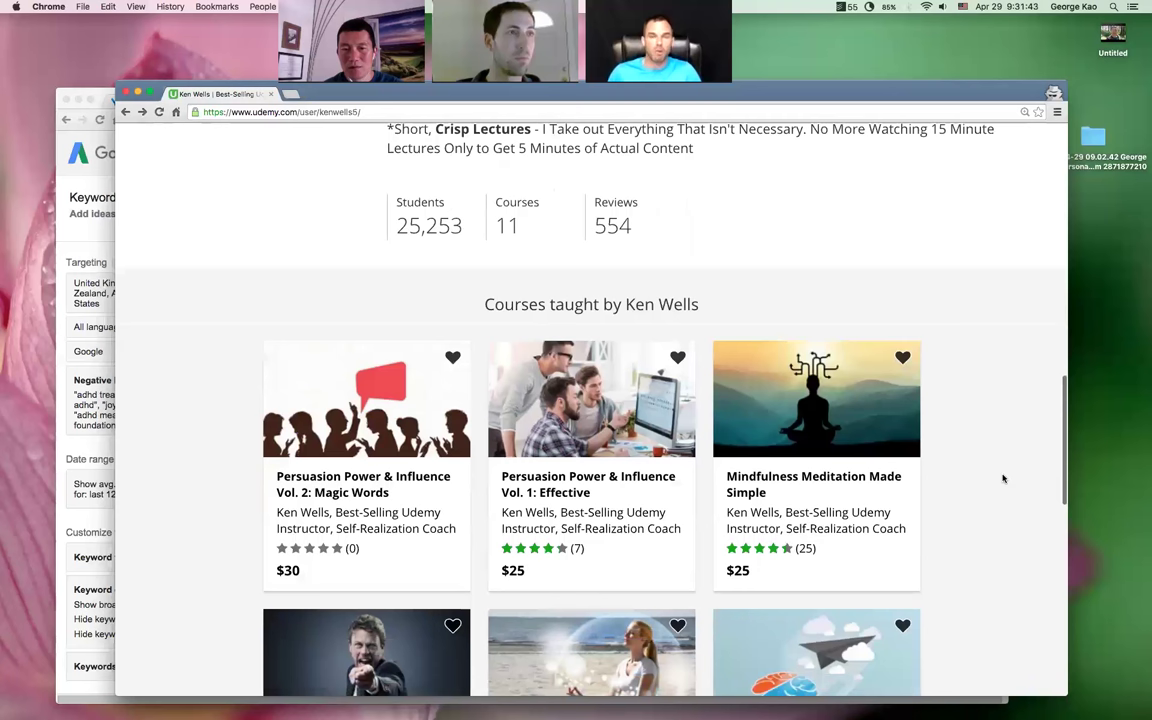
{"action": "scroll", "coordinate": [1003, 478], "scroll_direction": "down", "scroll_amount": 1}
{"action": "scroll", "coordinate": [1003, 478], "scroll_direction": "down", "scroll_amount": 1}
{"action": "scroll", "coordinate": [1003, 478], "scroll_direction": "down", "scroll_amount": 2}
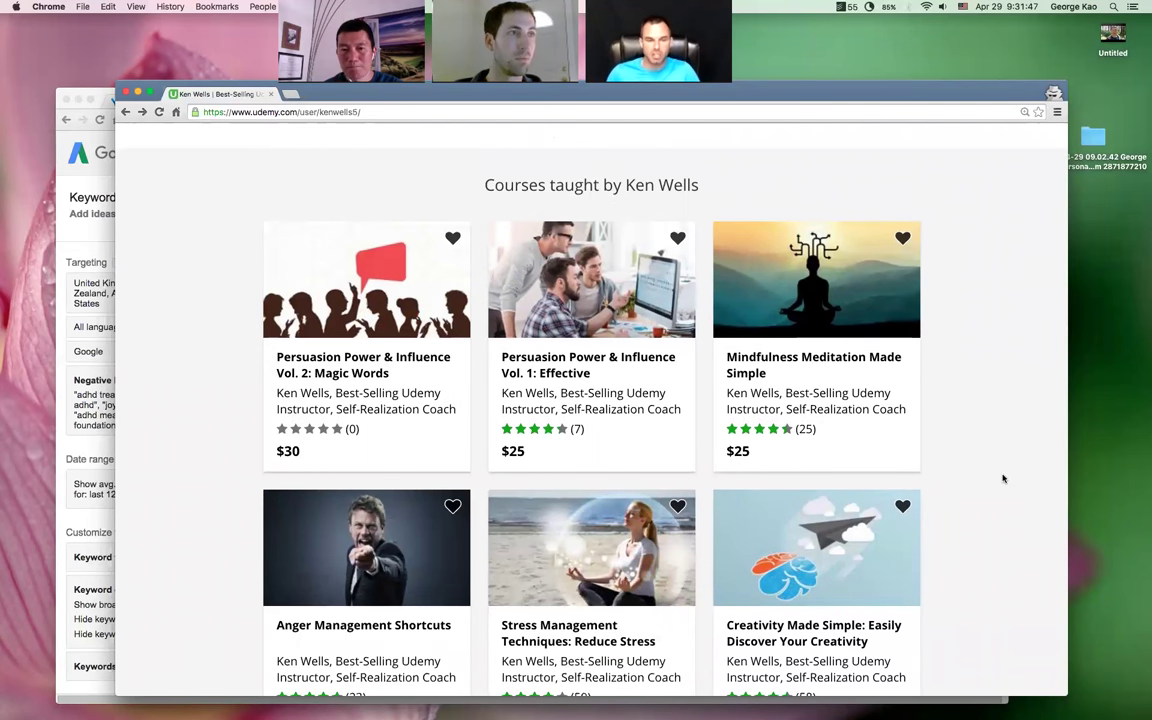
{"action": "scroll", "coordinate": [1003, 478], "scroll_direction": "down", "scroll_amount": 1}
{"action": "scroll", "coordinate": [1003, 478], "scroll_direction": "down", "scroll_amount": 1}
{"action": "scroll", "coordinate": [1003, 478], "scroll_direction": "down", "scroll_amount": 2}
{"action": "scroll", "coordinate": [1003, 478], "scroll_direction": "down", "scroll_amount": 2}
{"action": "scroll", "coordinate": [1003, 478], "scroll_direction": "down", "scroll_amount": 2}
{"action": "scroll", "coordinate": [1003, 478], "scroll_direction": "down", "scroll_amount": 1}
{"action": "scroll", "coordinate": [1003, 478], "scroll_direction": "down", "scroll_amount": 2}
{"action": "scroll", "coordinate": [1003, 478], "scroll_direction": "down", "scroll_amount": 1}
{"action": "scroll", "coordinate": [1003, 478], "scroll_direction": "up", "scroll_amount": 5}
{"action": "scroll", "coordinate": [1003, 478], "scroll_direction": "up", "scroll_amount": 4}
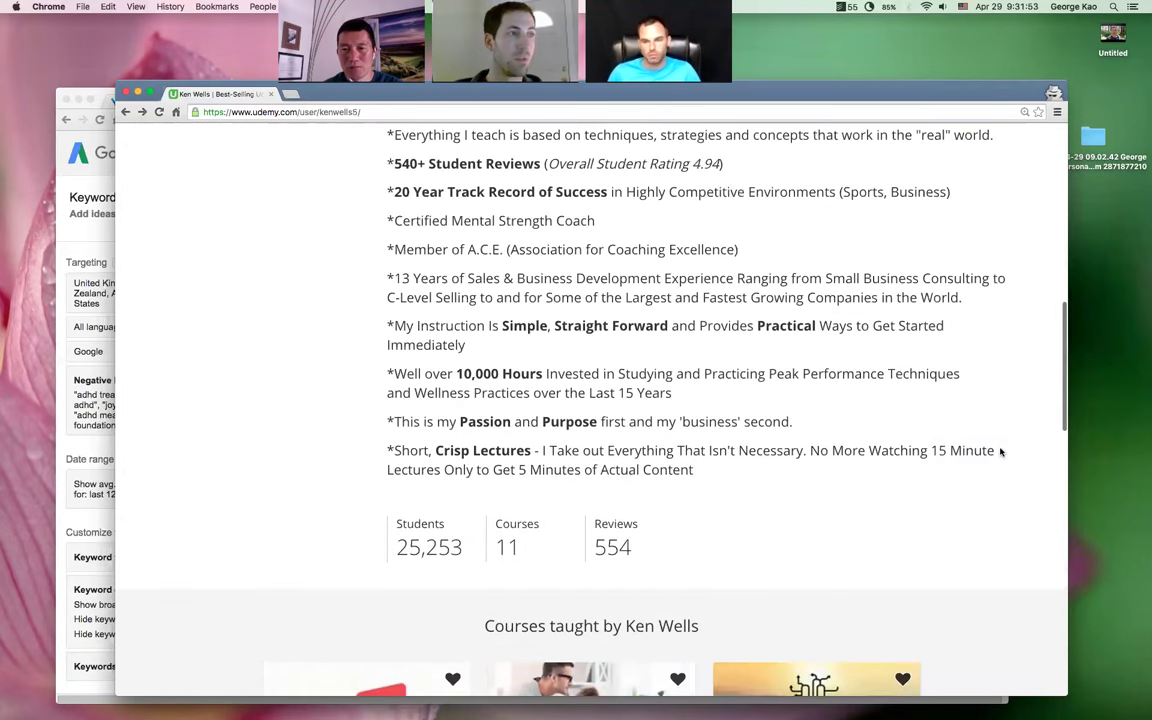
{"action": "scroll", "coordinate": [1001, 451], "scroll_direction": "up", "scroll_amount": 10}
{"action": "scroll", "coordinate": [1001, 451], "scroll_direction": "down", "scroll_amount": 1}
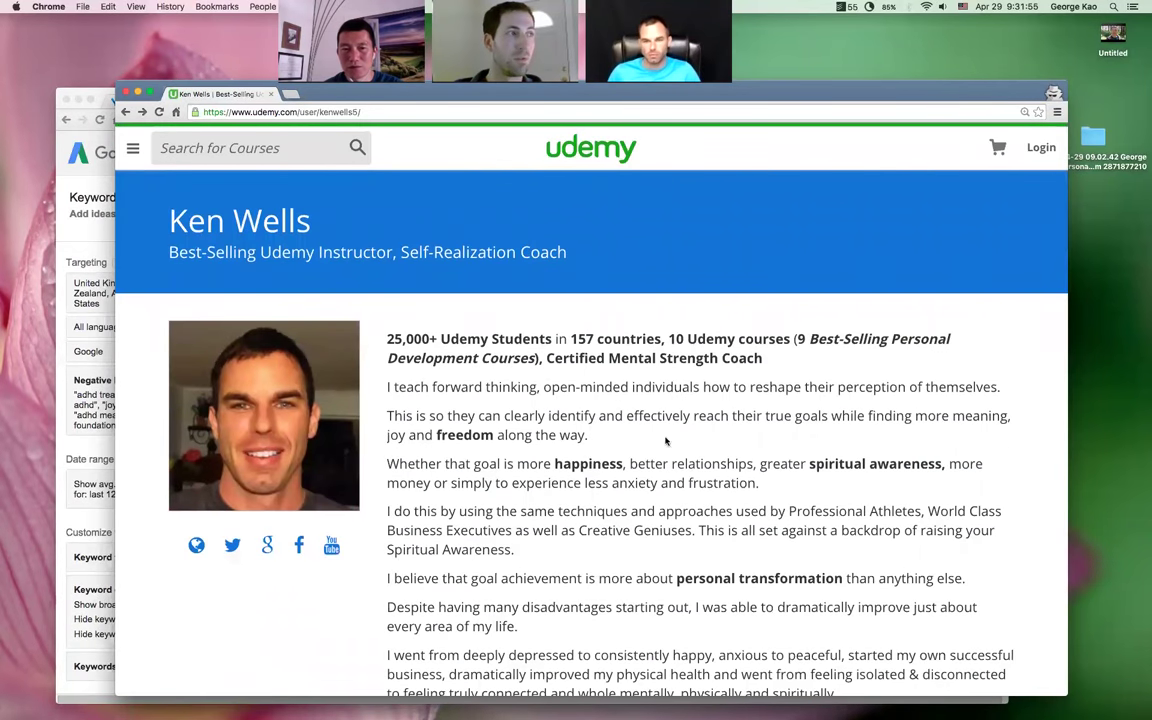
{"action": "scroll", "coordinate": [761, 375], "scroll_direction": "down", "scroll_amount": 5}
{"action": "scroll", "coordinate": [985, 388], "scroll_direction": "down", "scroll_amount": 3}
{"action": "scroll", "coordinate": [985, 388], "scroll_direction": "down", "scroll_amount": 3}
{"action": "scroll", "coordinate": [985, 388], "scroll_direction": "down", "scroll_amount": 3}
{"action": "scroll", "coordinate": [985, 388], "scroll_direction": "down", "scroll_amount": 2}
{"action": "scroll", "coordinate": [985, 388], "scroll_direction": "down", "scroll_amount": 2}
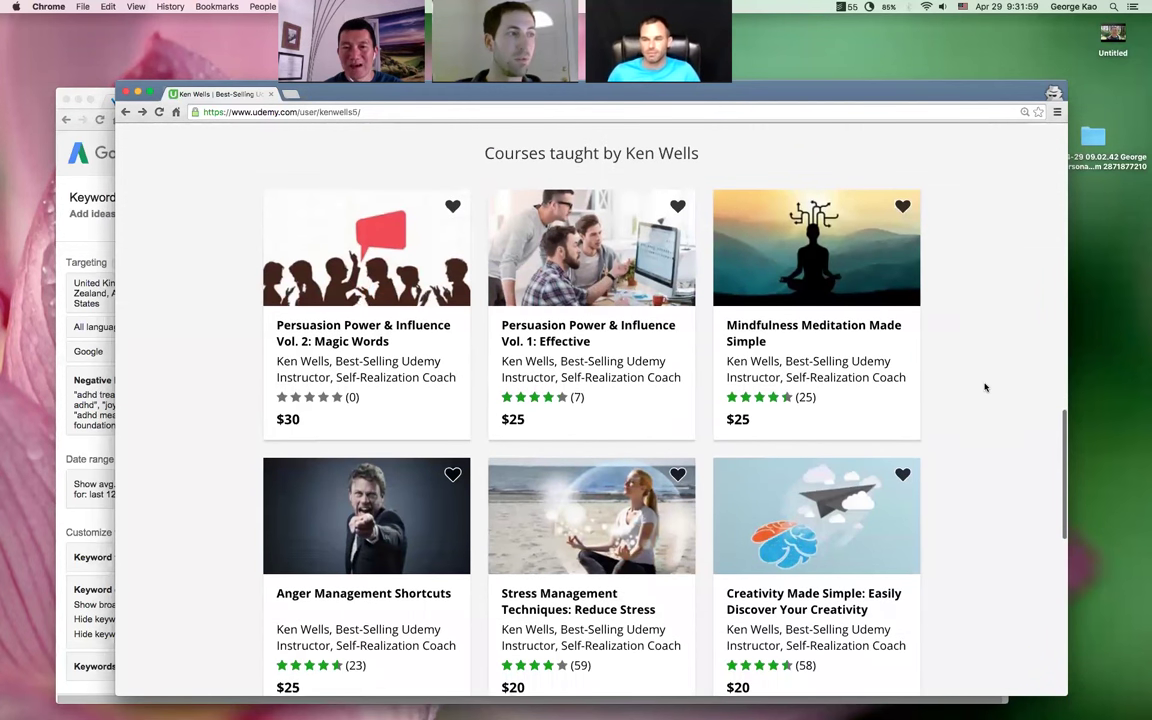
{"action": "scroll", "coordinate": [985, 388], "scroll_direction": "down", "scroll_amount": 1}
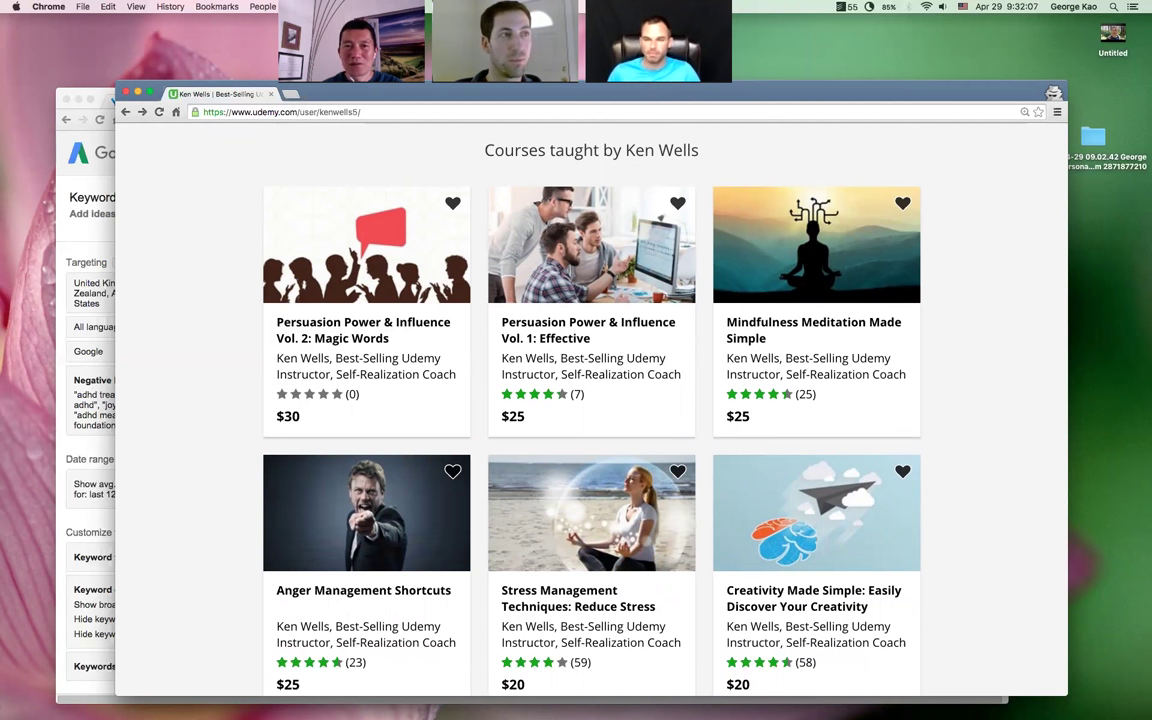
{"action": "left_click_drag", "start_coordinate": [460, 30], "coordinate": [450, 97]}
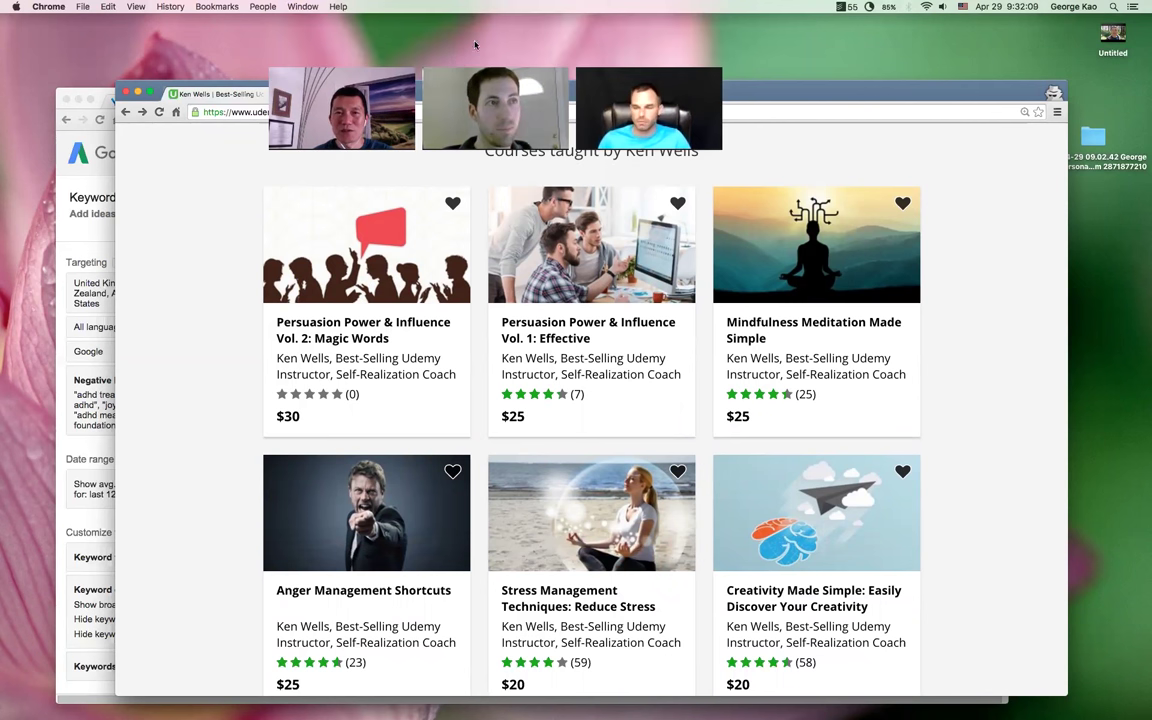